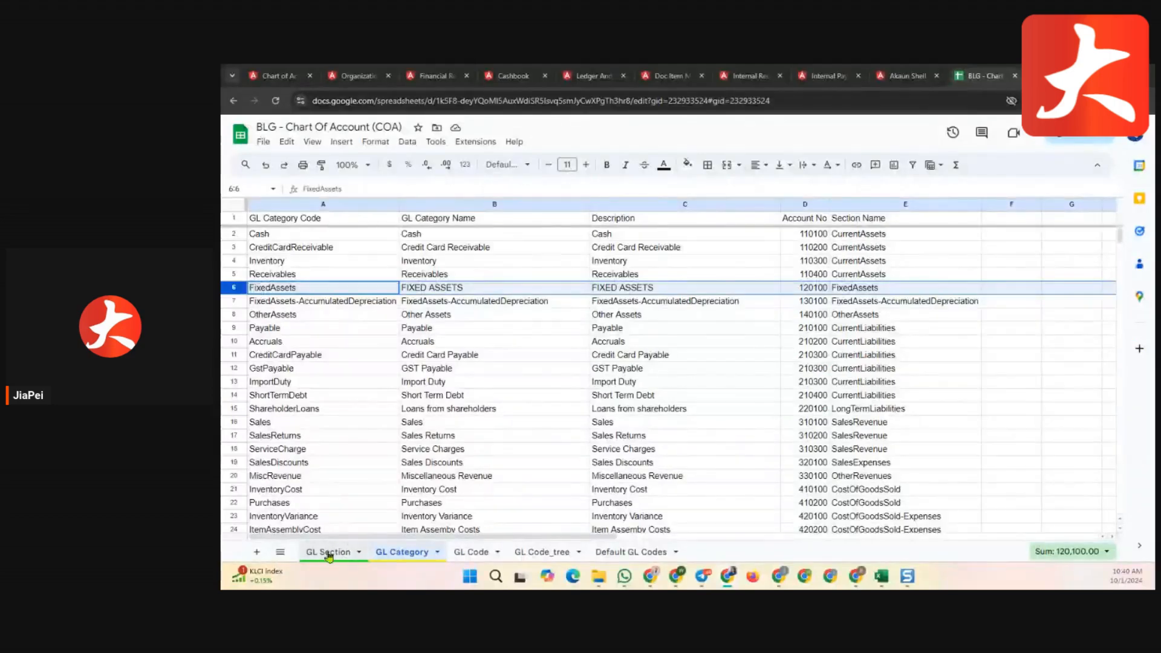
# Review the section list on the GL Section sheet and the category list on the GL Category sheet.
pyautogui.click(329, 552)
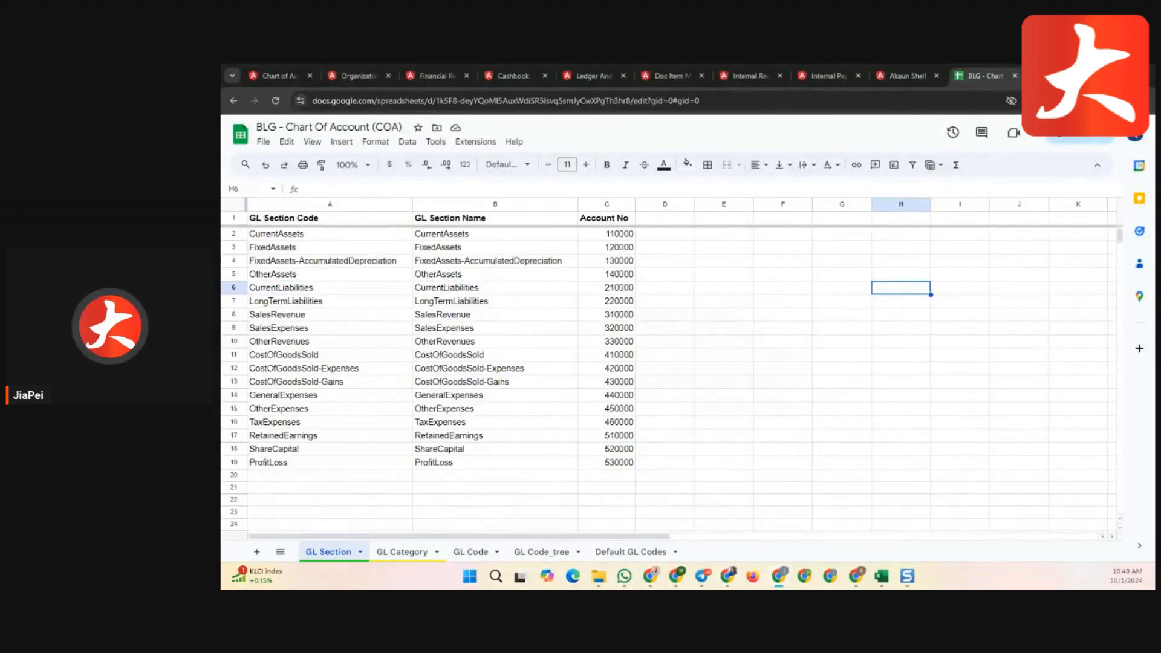
pyautogui.click(402, 552)
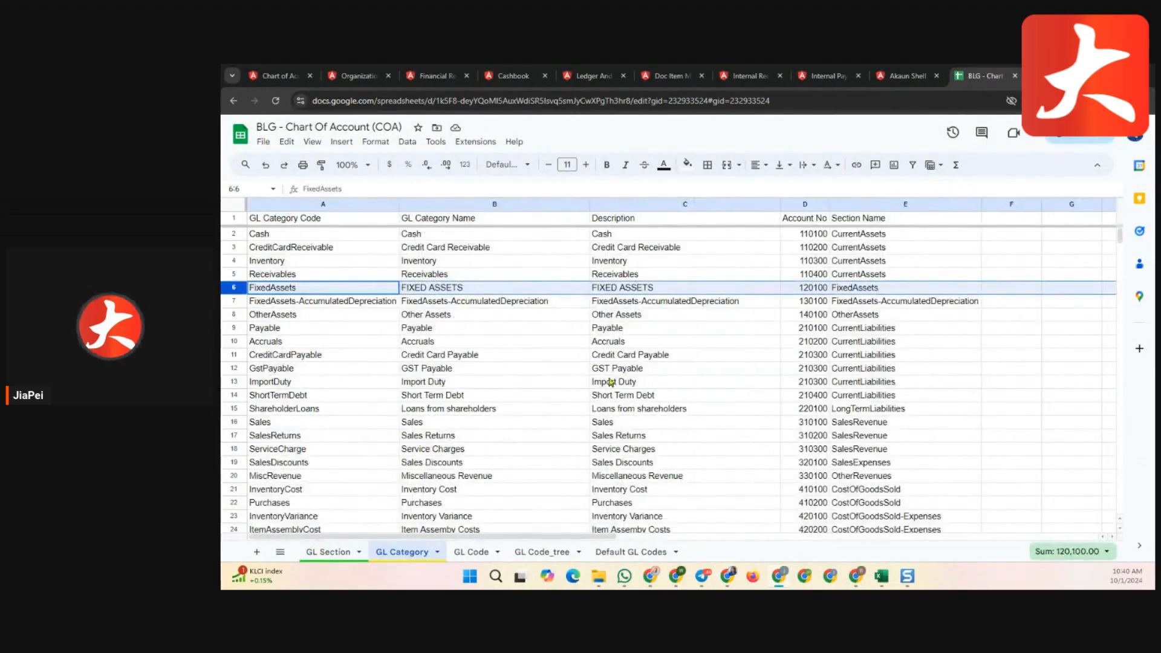
pyautogui.scroll(-3, 611, 383)
# Examine the code, name, description and account number of the cashDraws record on the GL Code sheet.
pyautogui.click(471, 552)
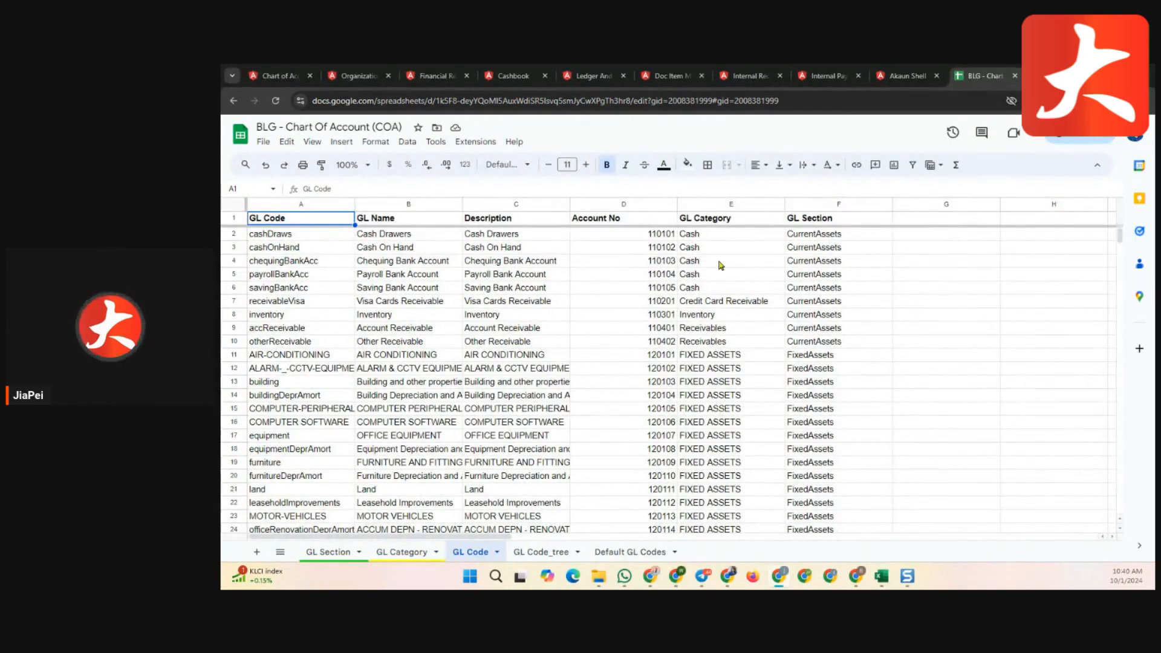
pyautogui.click(314, 236)
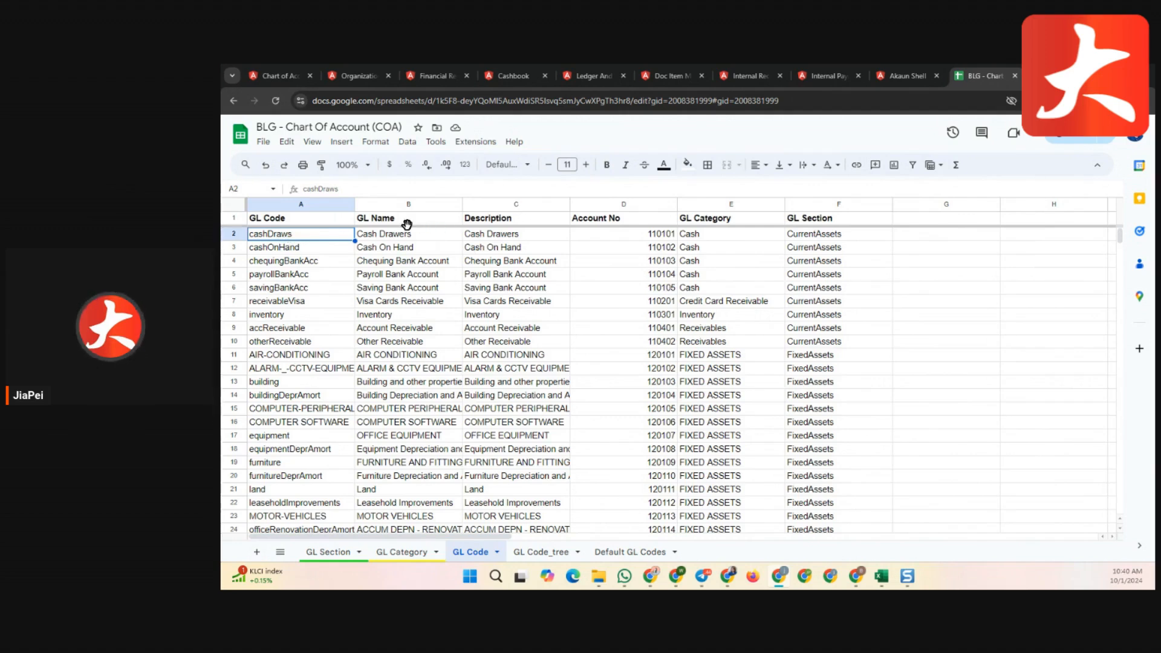
pyautogui.click(427, 241)
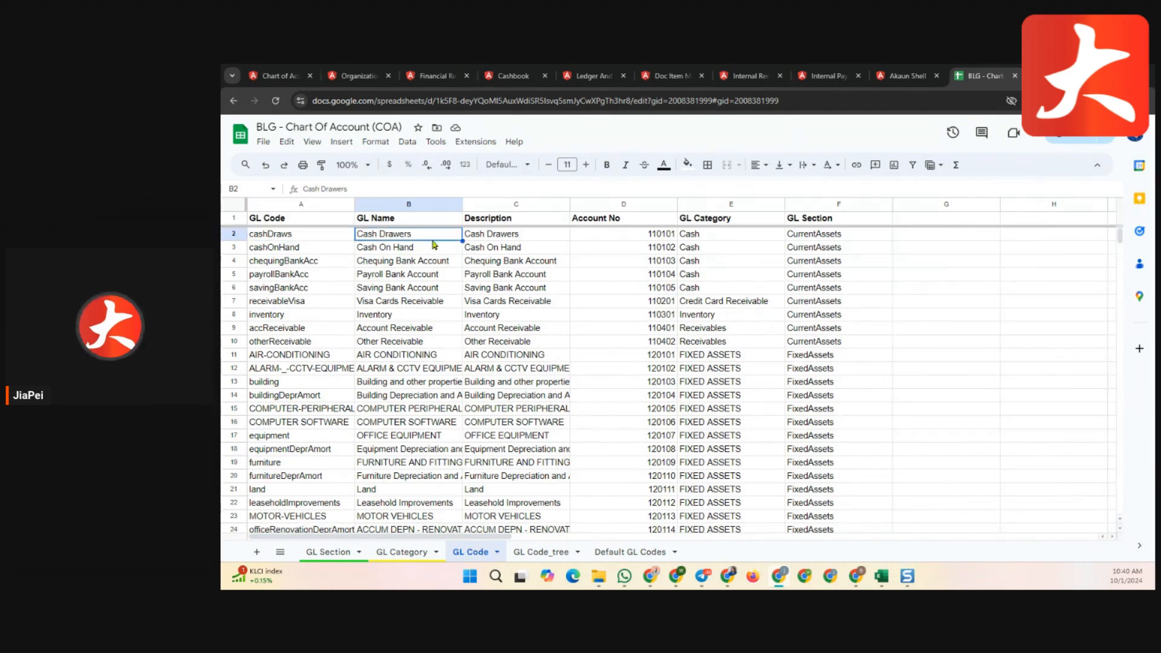
pyautogui.click(511, 237)
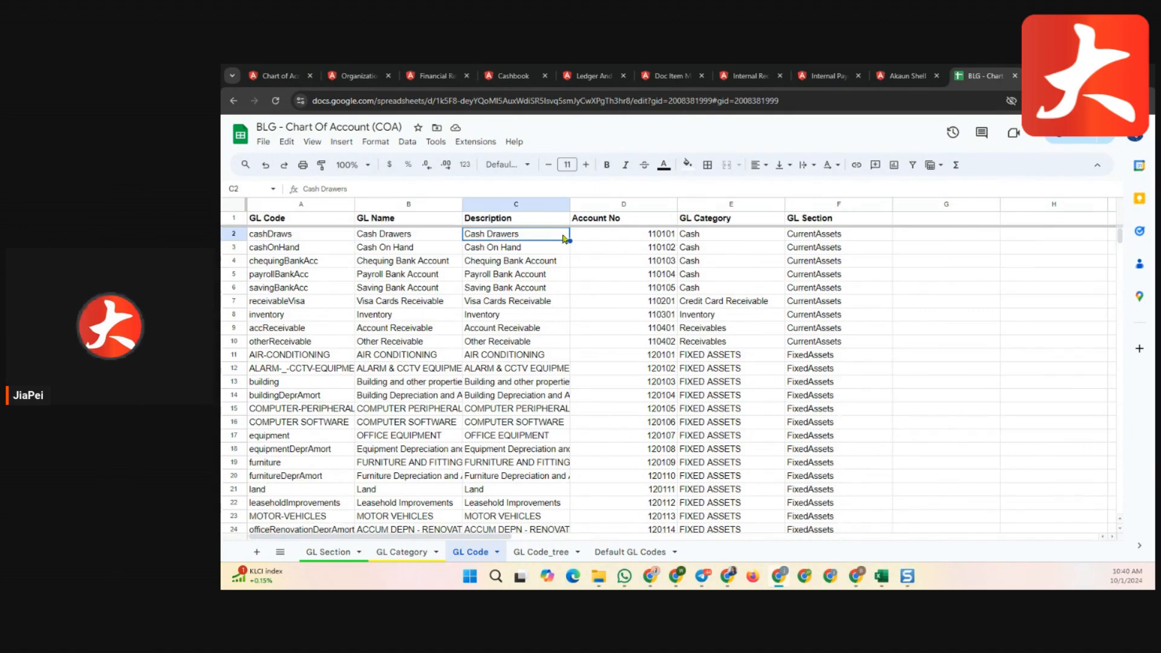
pyautogui.click(607, 238)
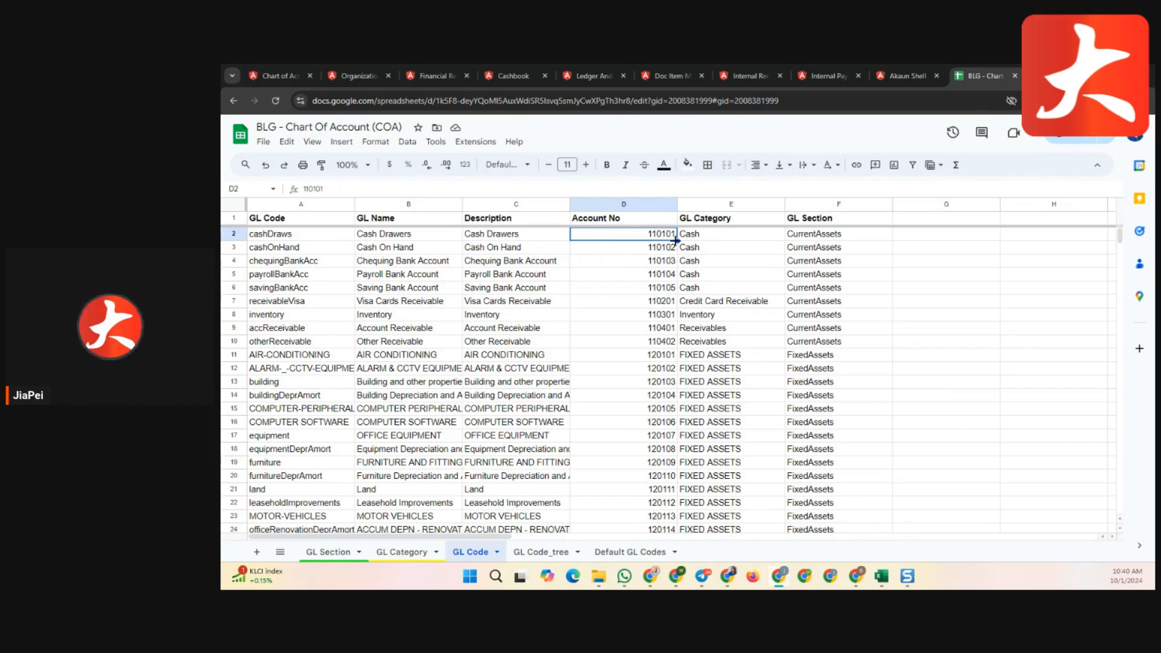
# Compare the Cash category's account number on the GL Category sheet with the cashDraws account number on the GL Code sheet.
pyautogui.click(420, 551)
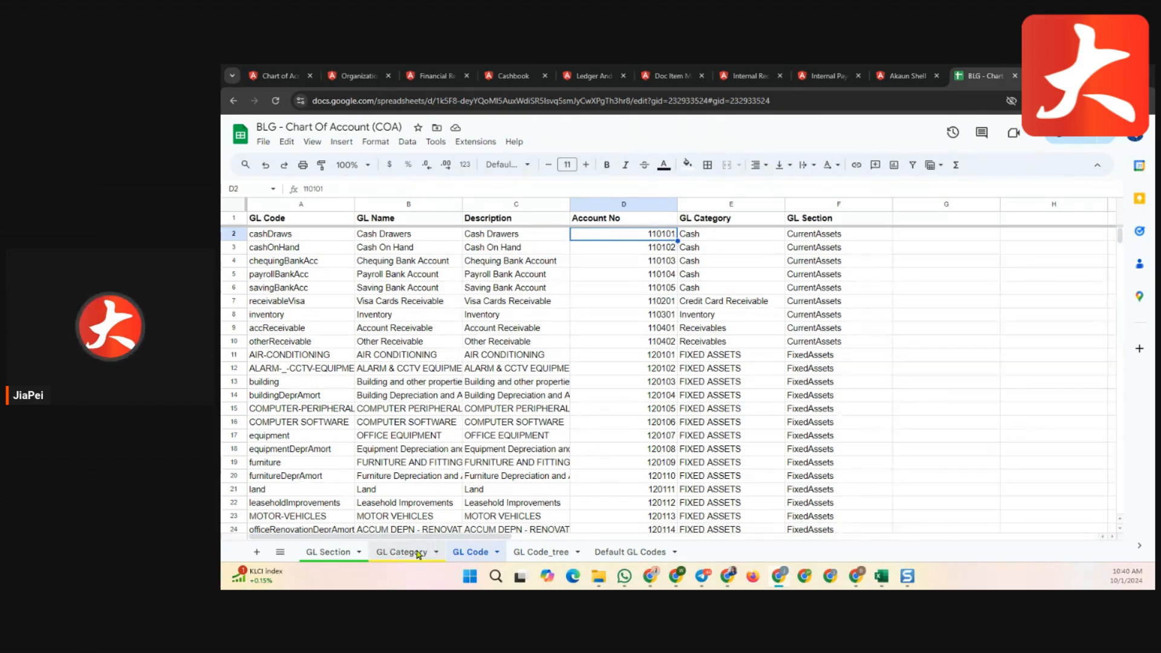
pyautogui.scroll(3, 446, 315)
pyautogui.click(804, 236)
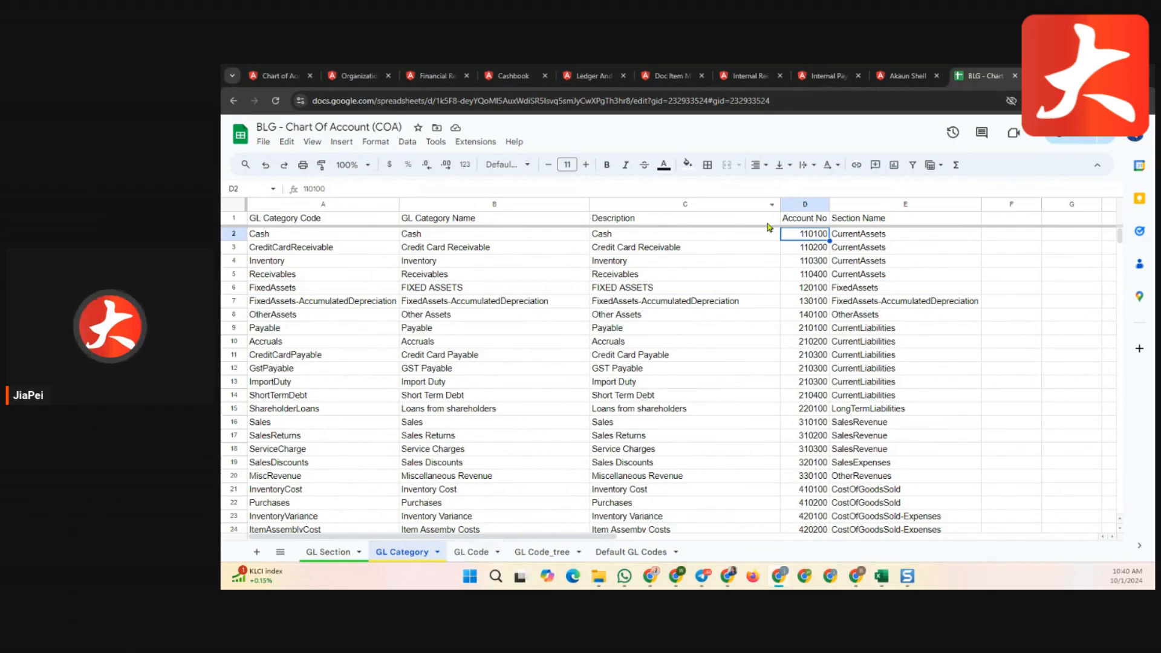
pyautogui.click(471, 551)
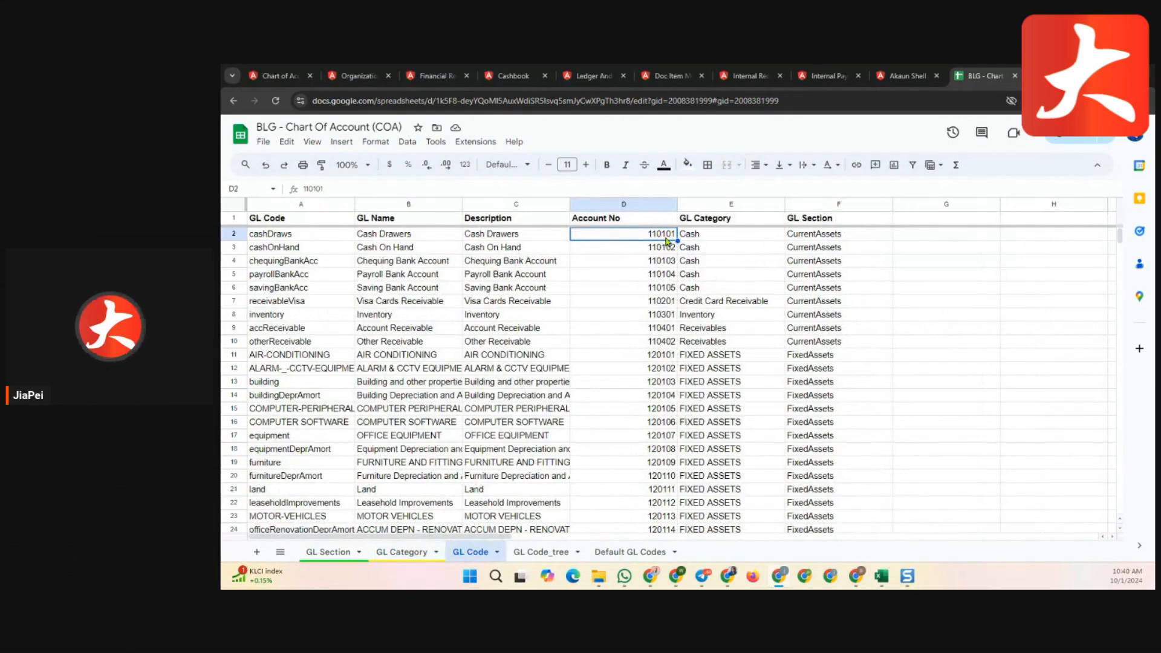
# Examine the account number and category of the cashOnHand record, and read through the entire GL Code list.
pyautogui.click(287, 252)
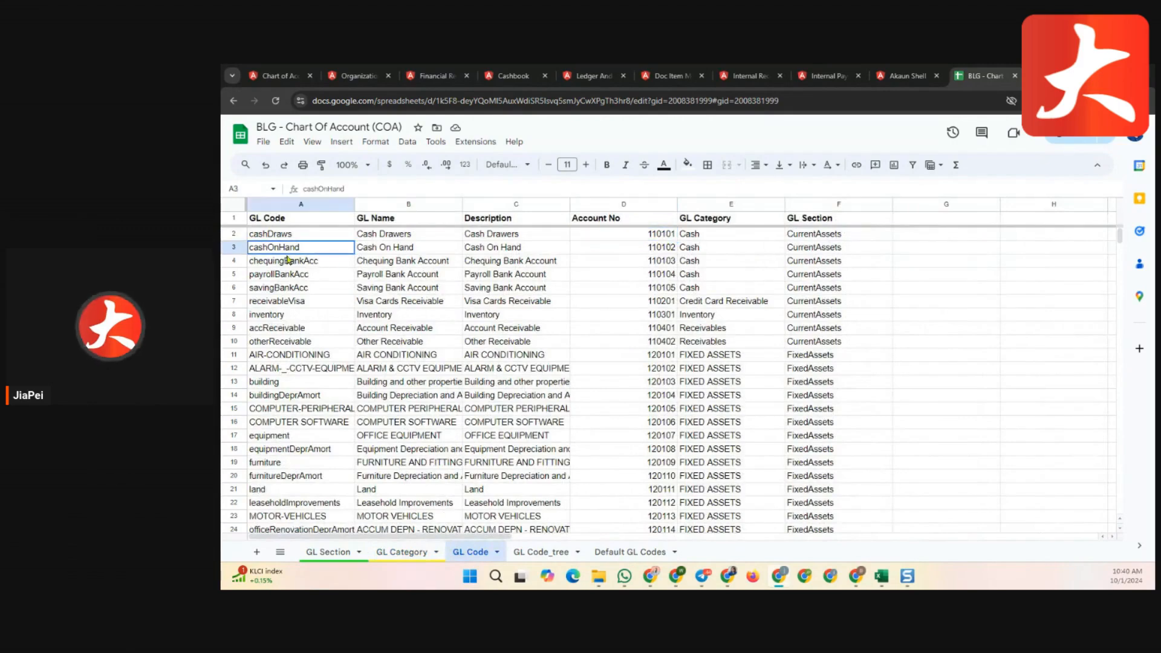
pyautogui.click(640, 253)
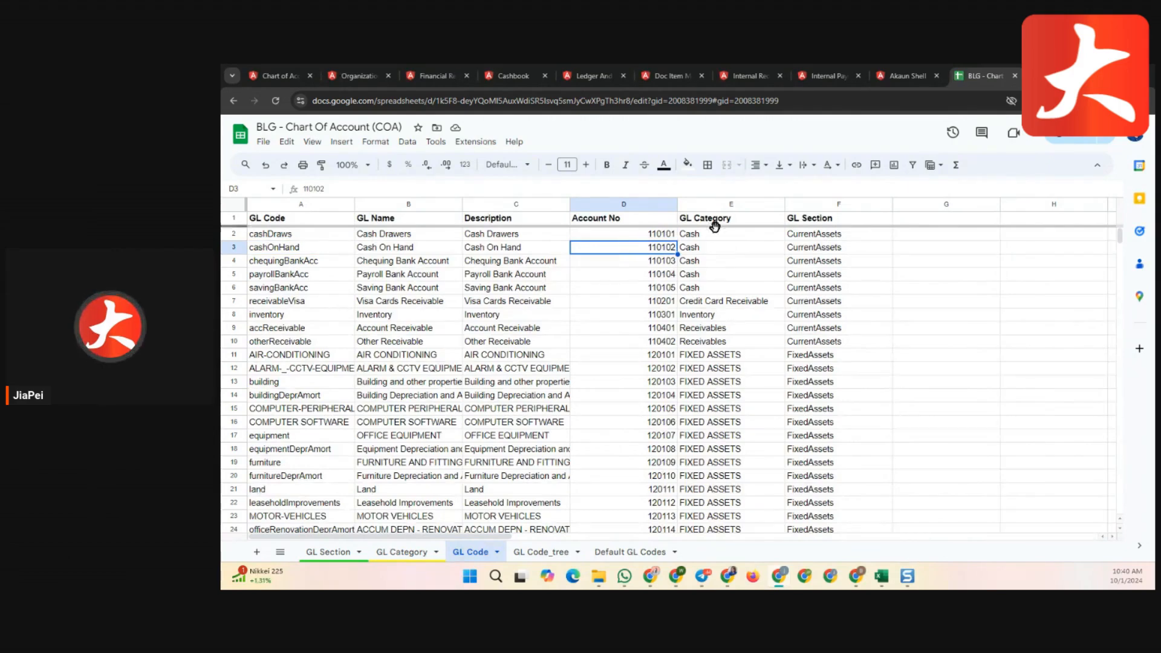
pyautogui.click(720, 253)
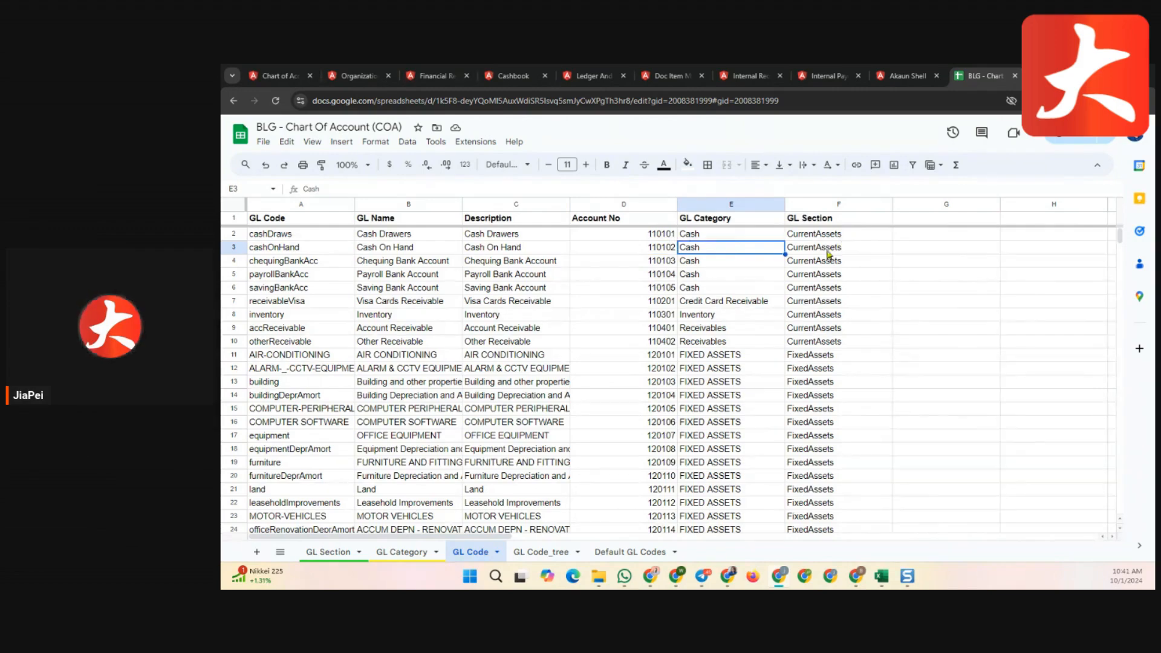
pyautogui.scroll(-10, 589, 361)
pyautogui.scroll(-20, 589, 361)
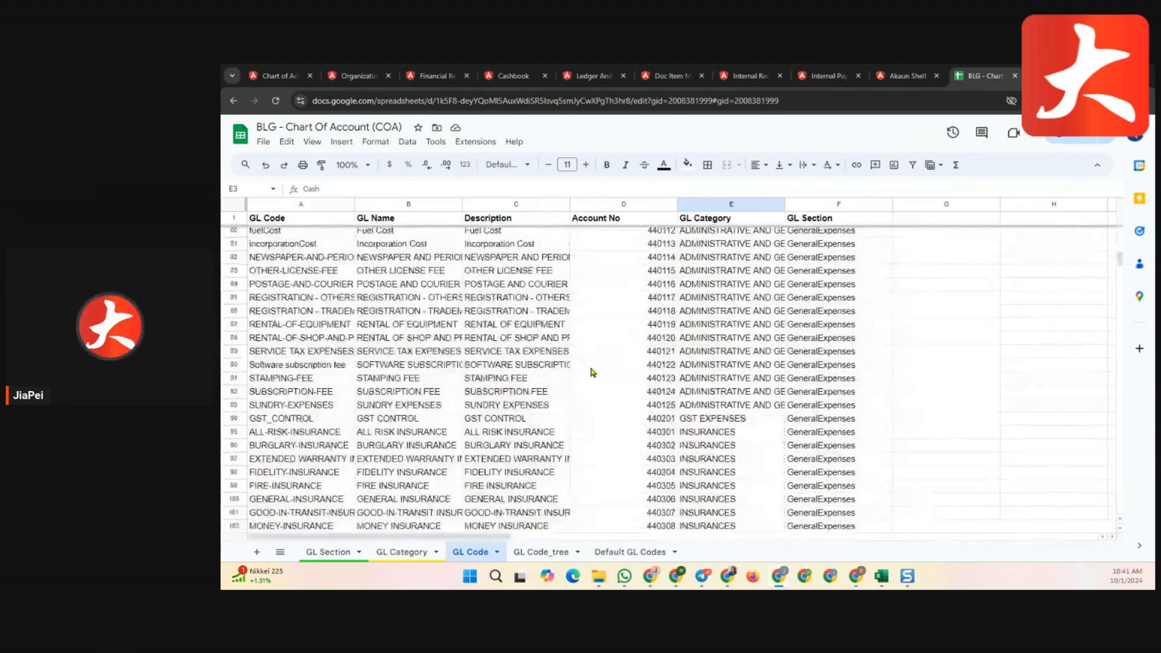
pyautogui.scroll(-5, 615, 387)
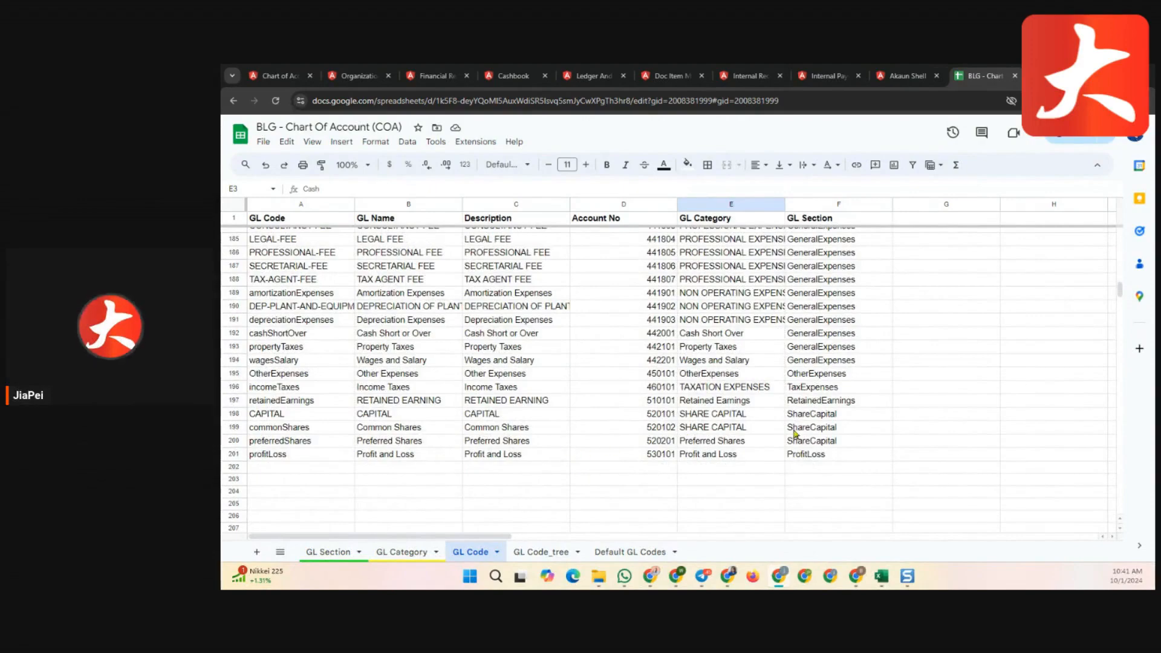
pyautogui.scroll(20, 788, 433)
pyautogui.scroll(20, 786, 423)
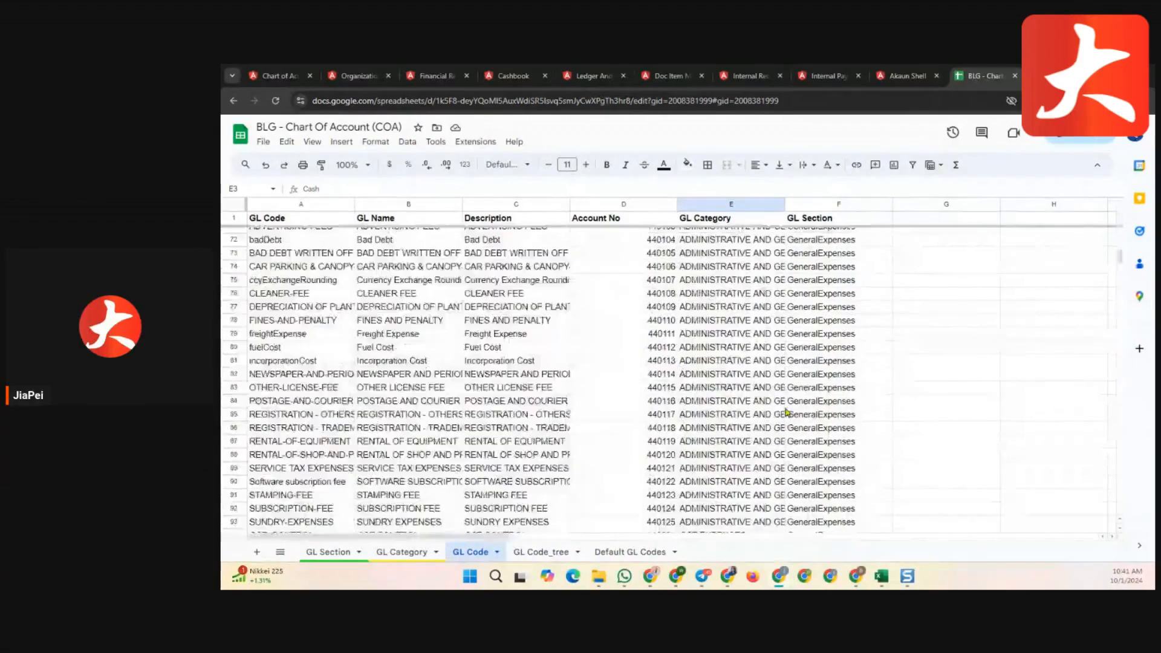
# On the GL Code_tree sheet, examine the hierarchy from the CurrentAssets section through the Cash category to the cashDraws code.
pyautogui.click(538, 552)
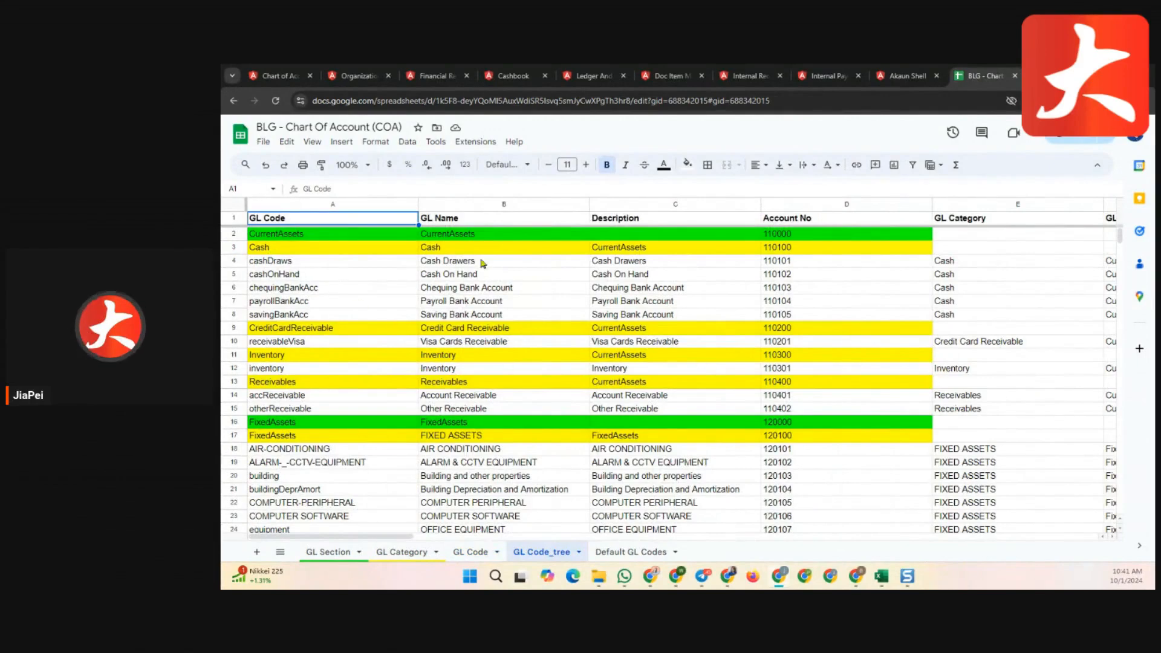
pyautogui.click(233, 233)
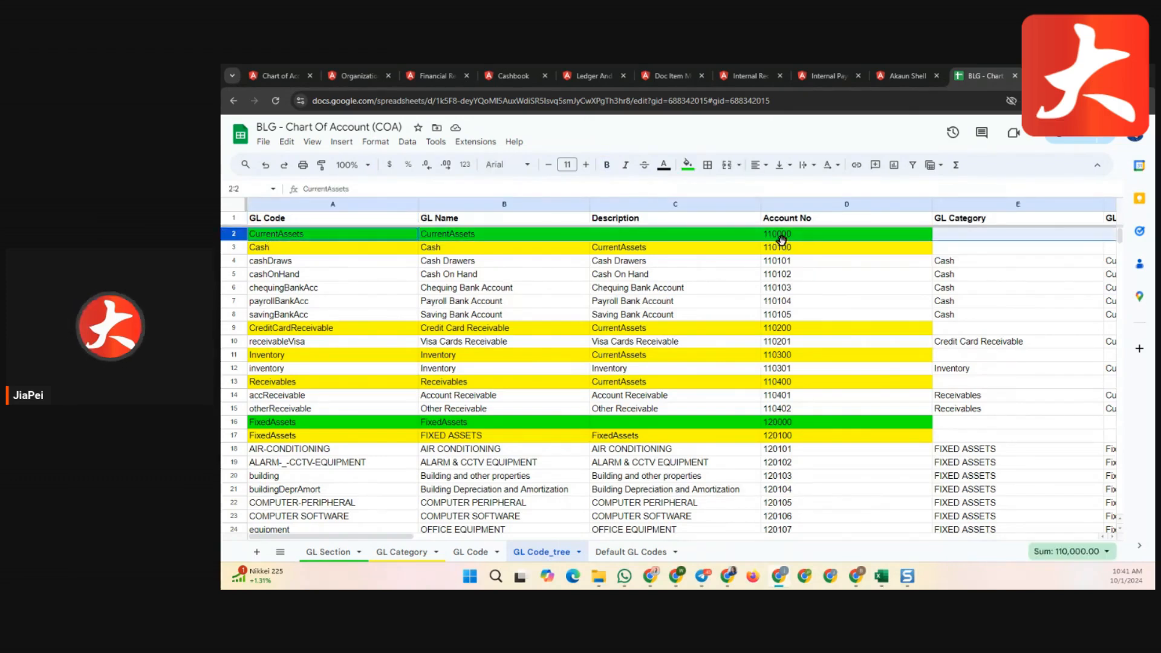
pyautogui.click(241, 248)
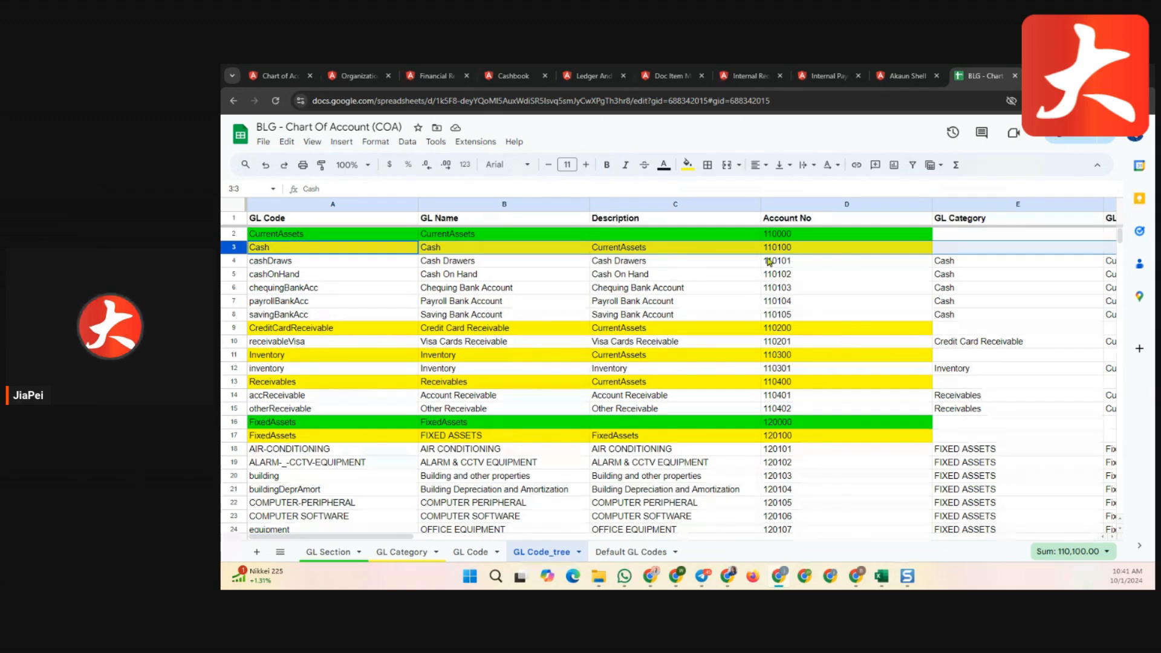
pyautogui.click(323, 270)
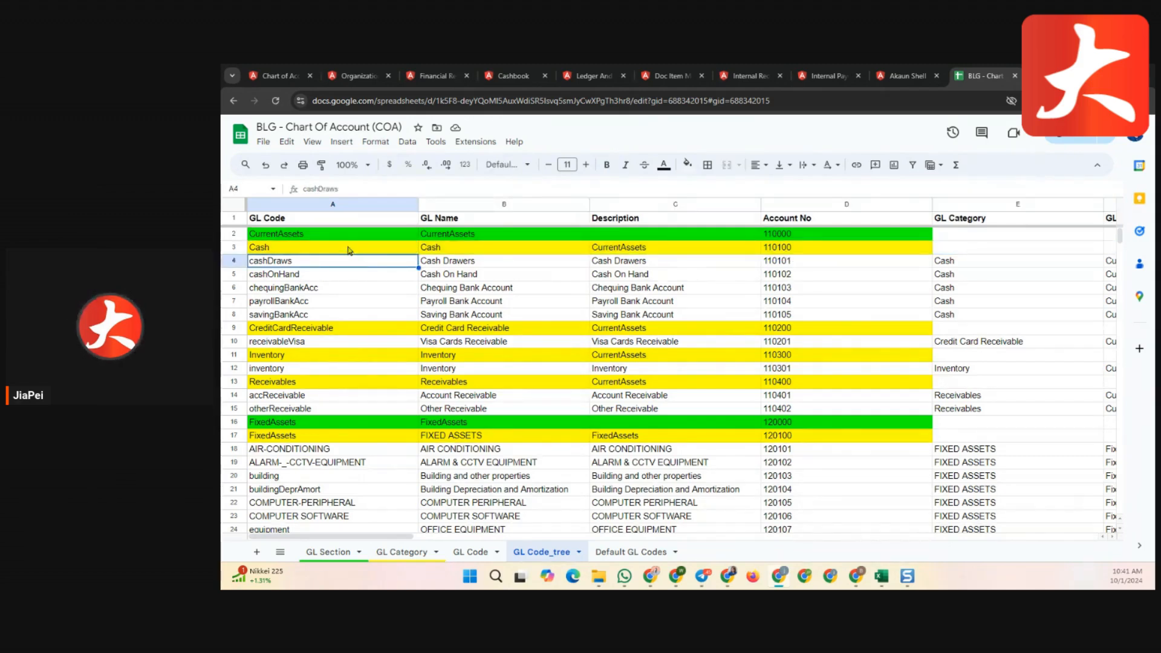
pyautogui.click(777, 266)
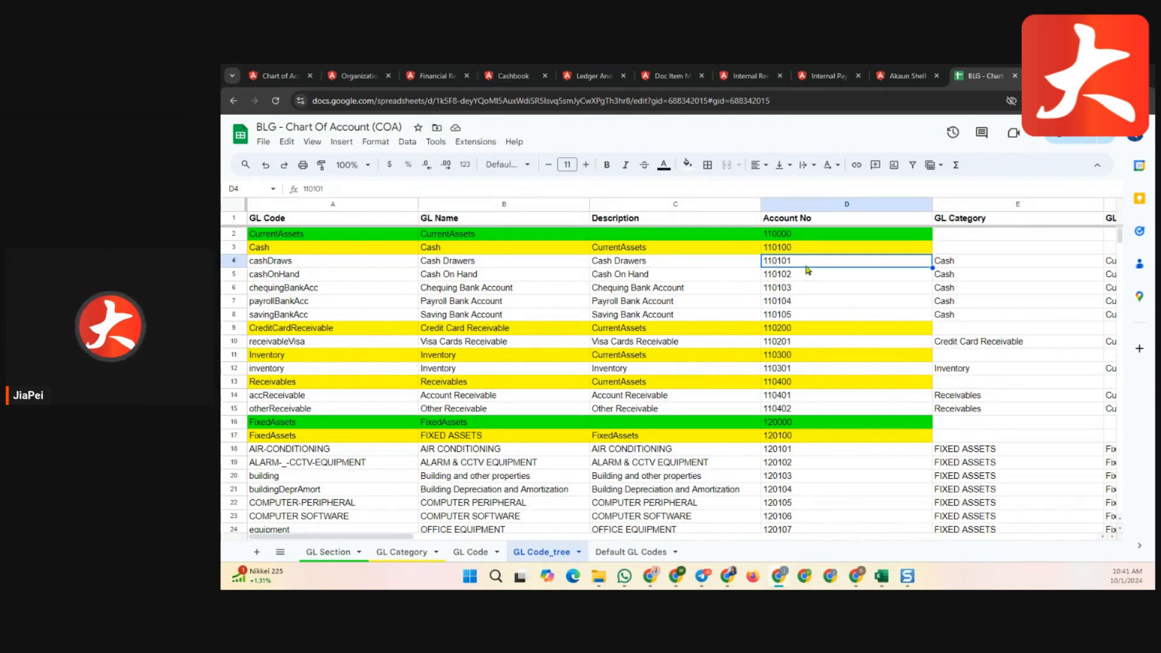
pyautogui.click(472, 264)
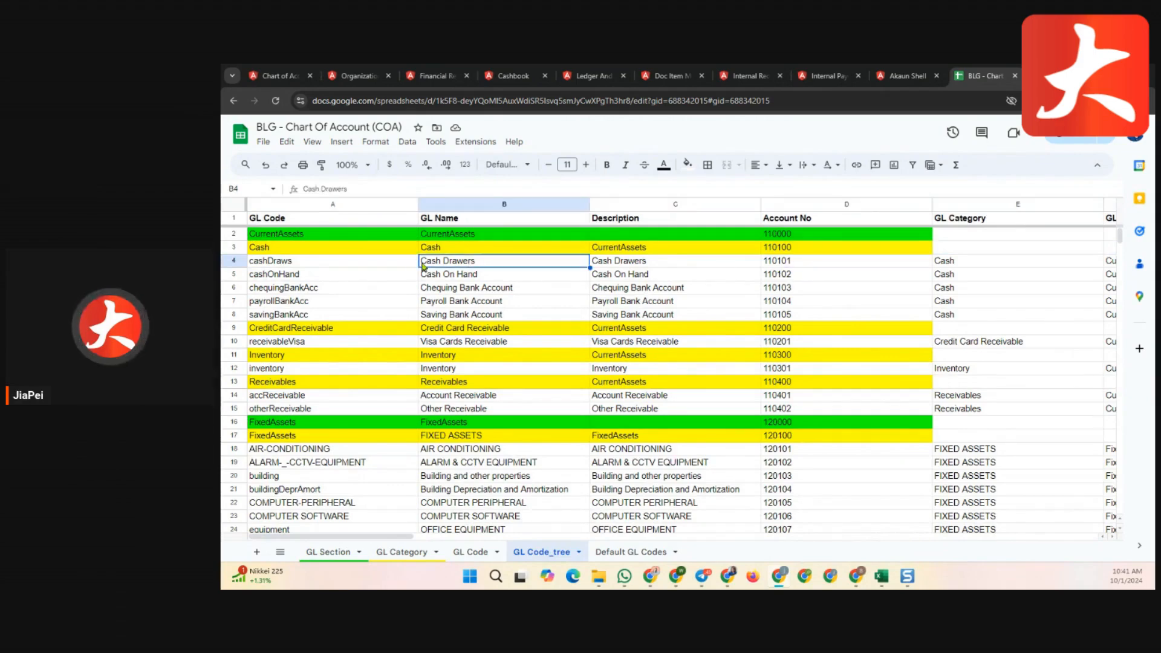
# Examine the remaining codes under the Cash category, from cashOnHand to savingBankAcc and its account number.
pyautogui.click(324, 279)
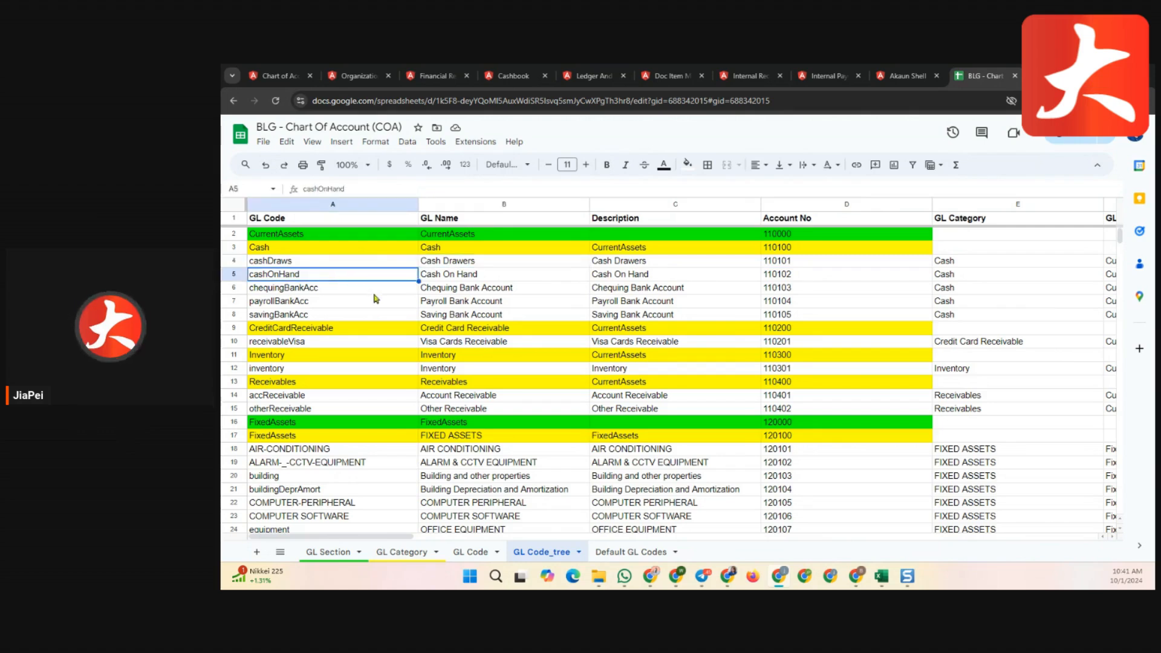
pyautogui.click(355, 292)
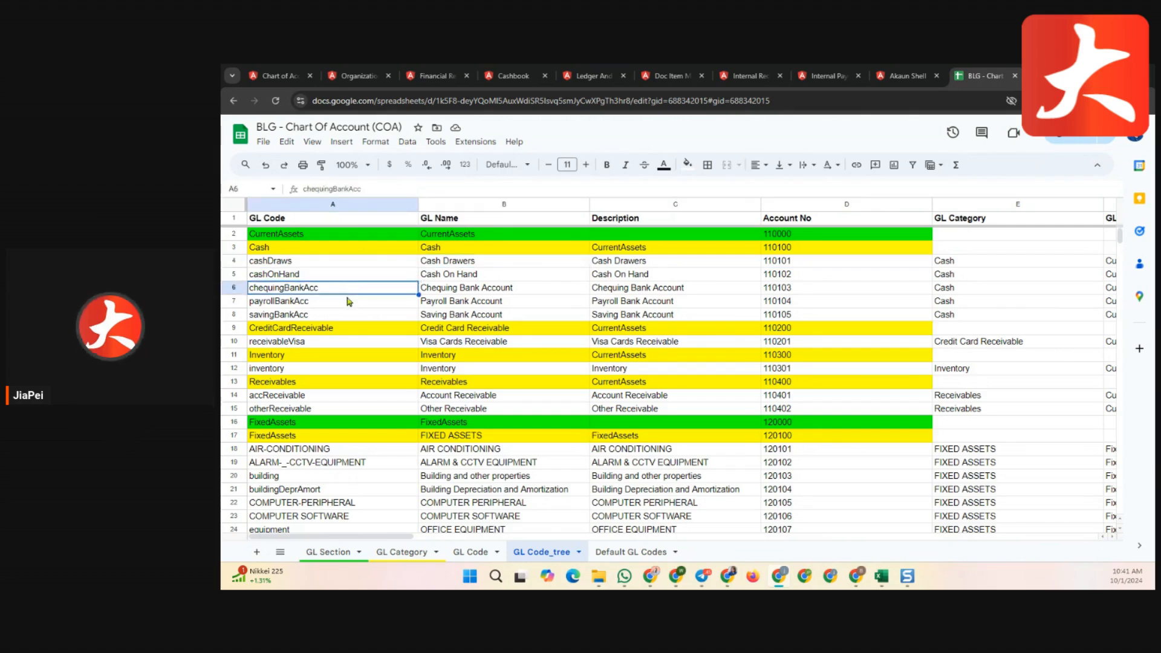
pyautogui.click(350, 304)
pyautogui.click(353, 316)
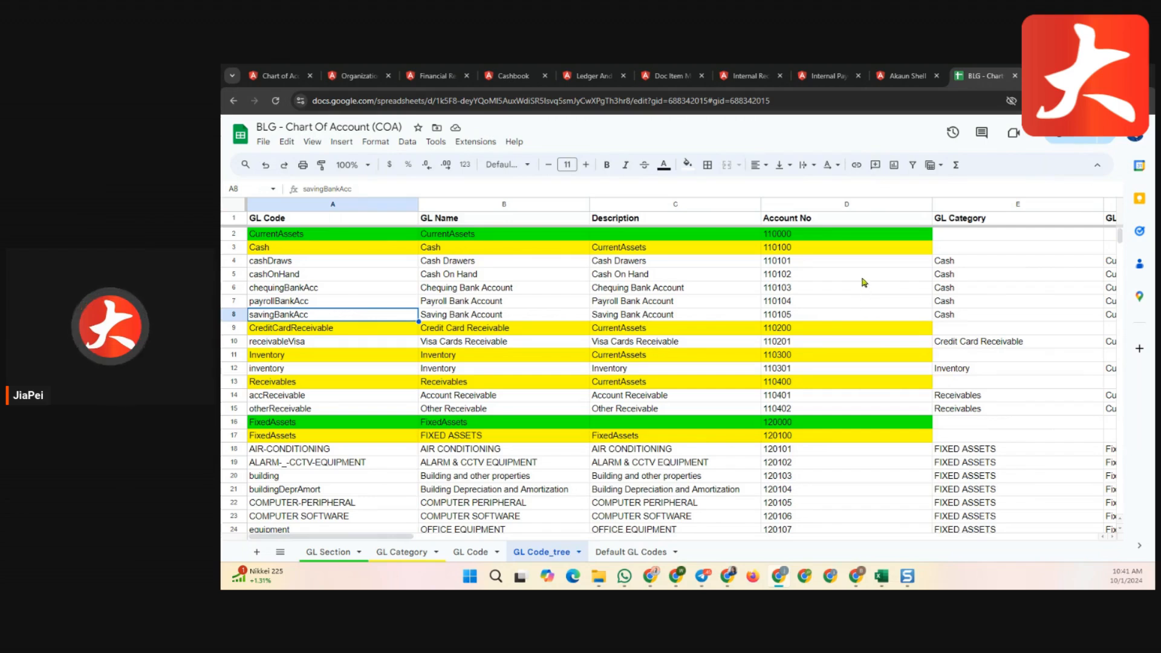
pyautogui.press('Right')
pyautogui.press('Right')
pyautogui.press('Right')
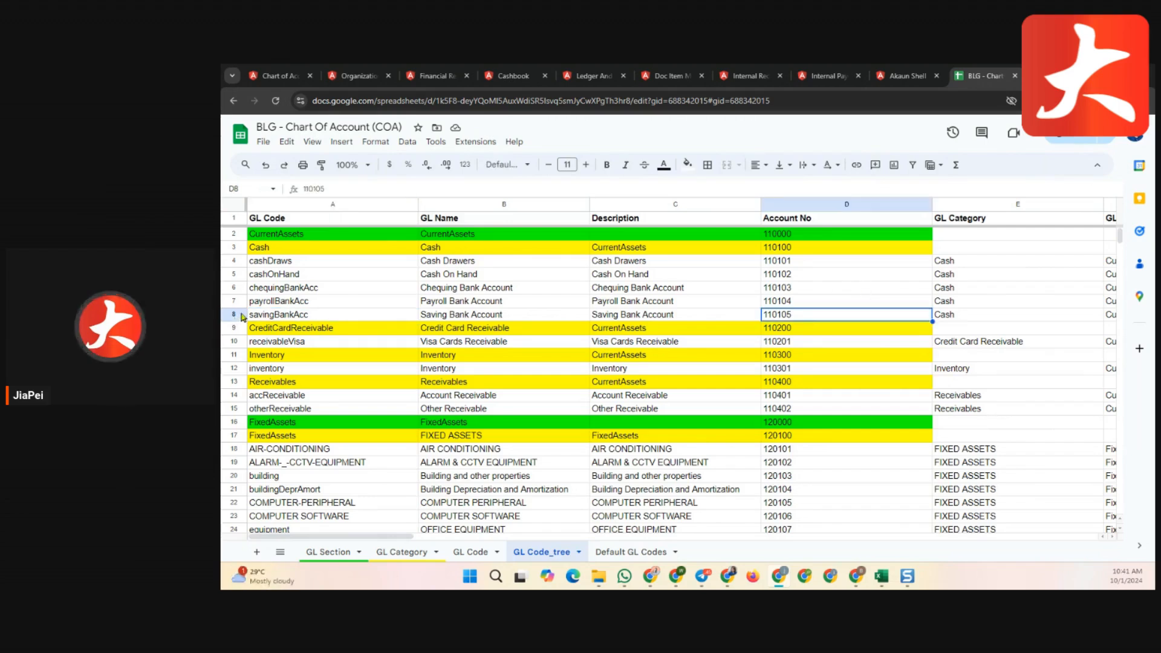
# Recheck the Cash category row and the account number of its parent CurrentAssets section in the code tree.
pyautogui.click(270, 249)
pyautogui.click(422, 256)
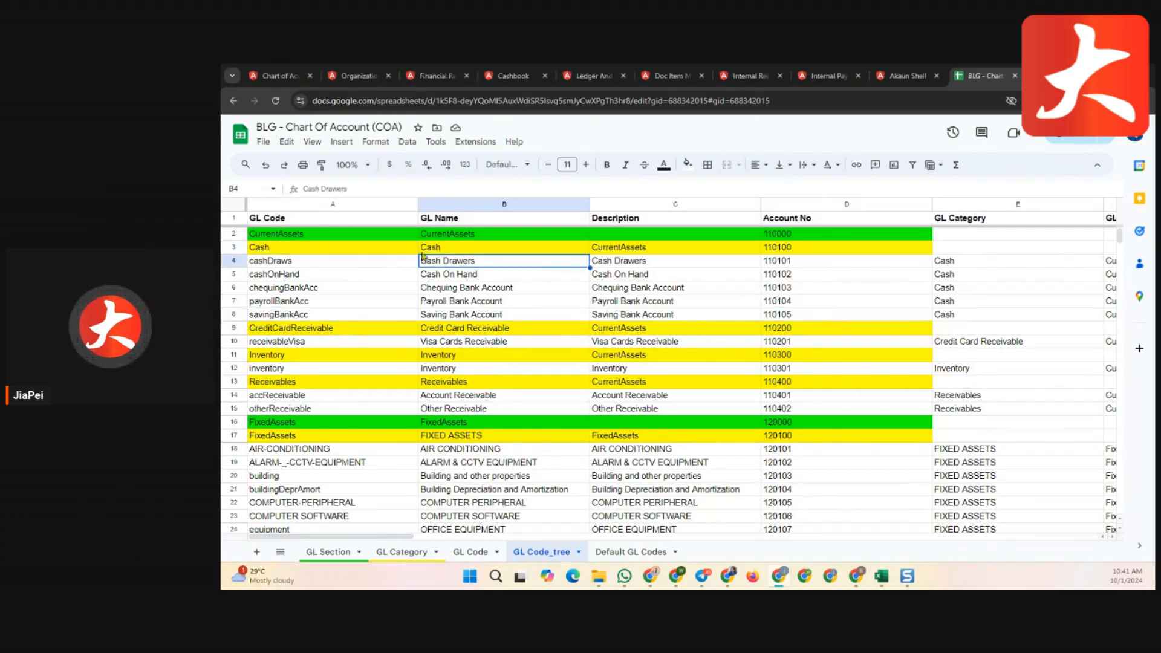
pyautogui.click(237, 246)
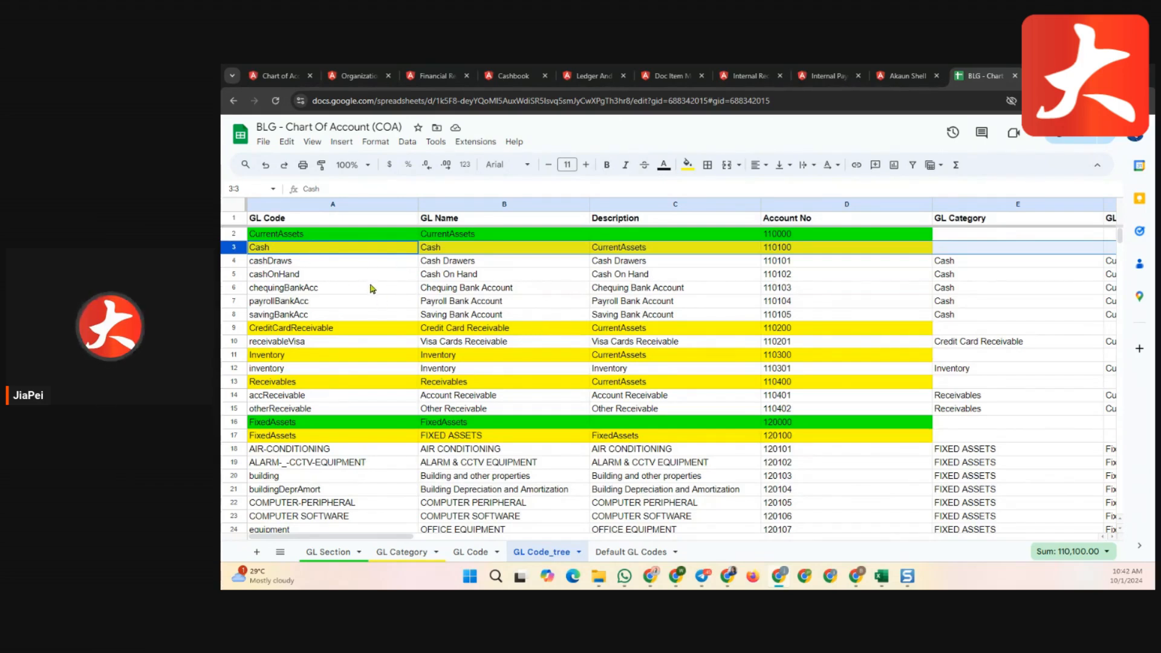
pyautogui.click(829, 237)
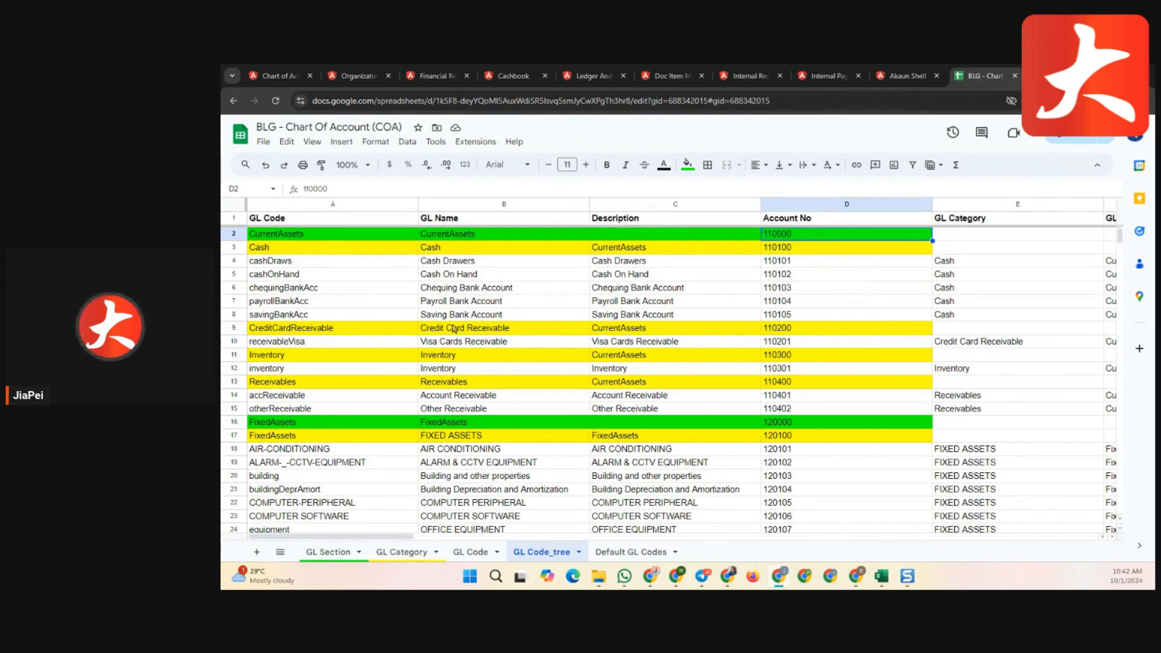
# Switch to the Akaun Chart of Account applet and view the COA Code, COA Name and Description fields of a blank new-chart form.
pyautogui.click(277, 76)
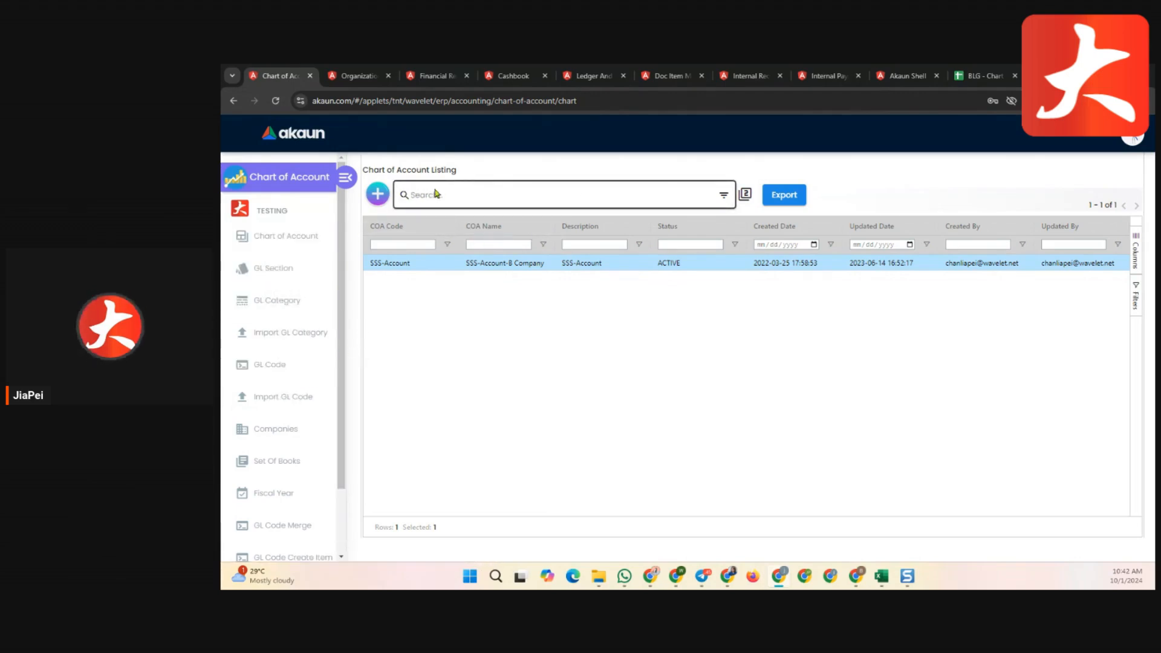
pyautogui.click(378, 196)
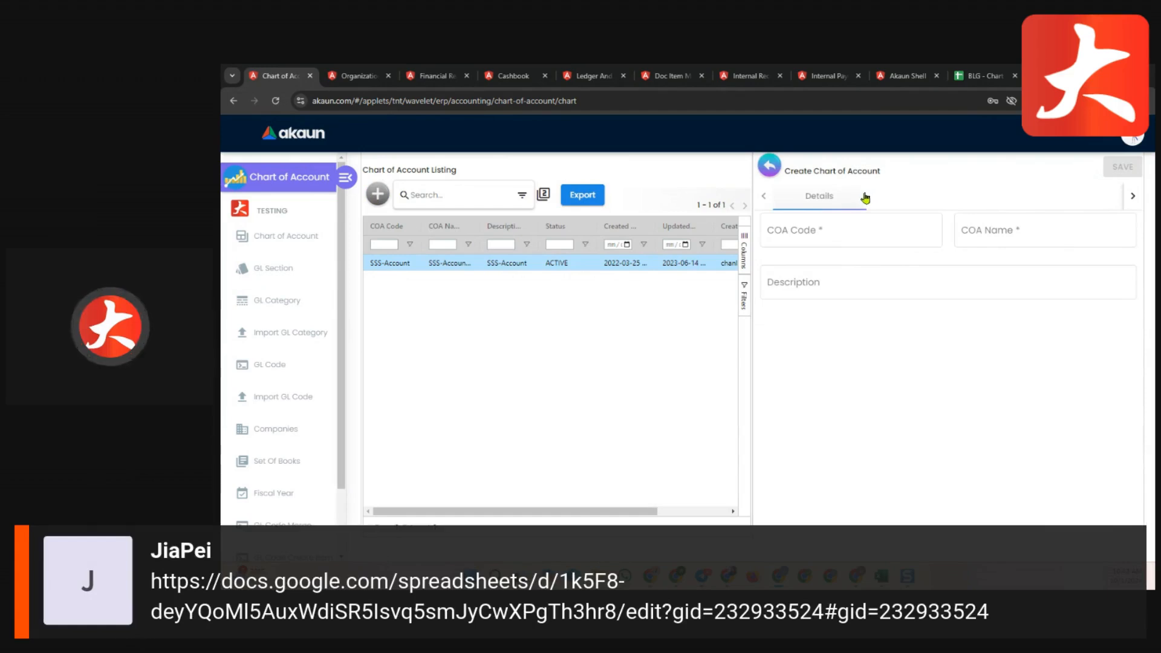
pyautogui.click(883, 289)
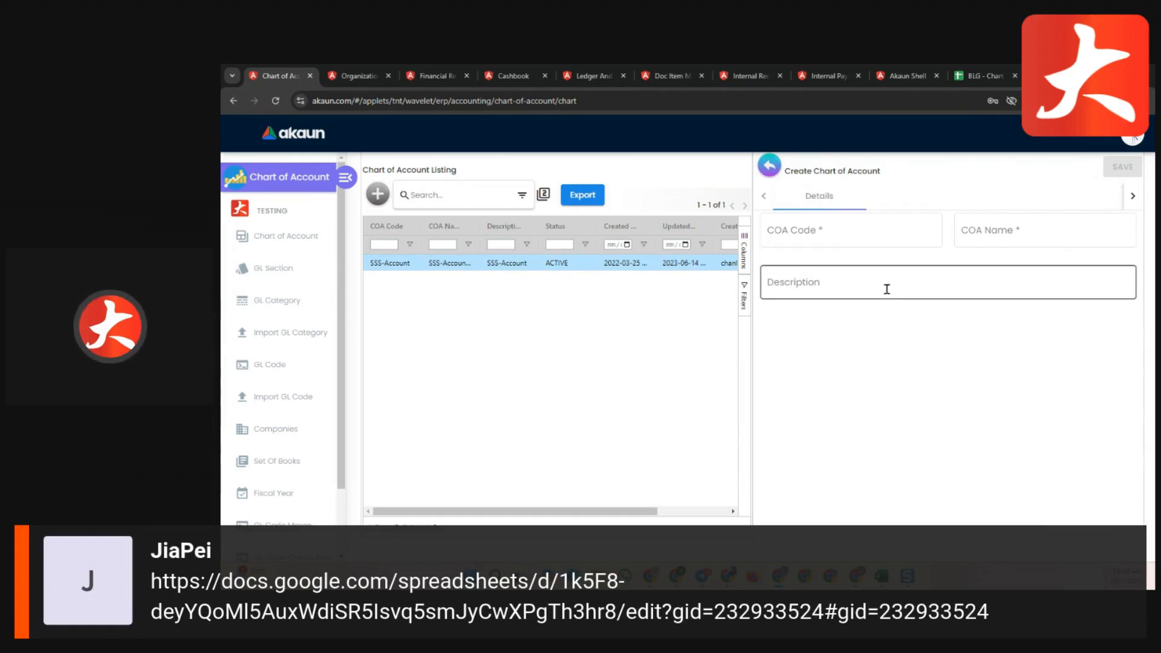
pyautogui.click(874, 228)
pyautogui.click(921, 343)
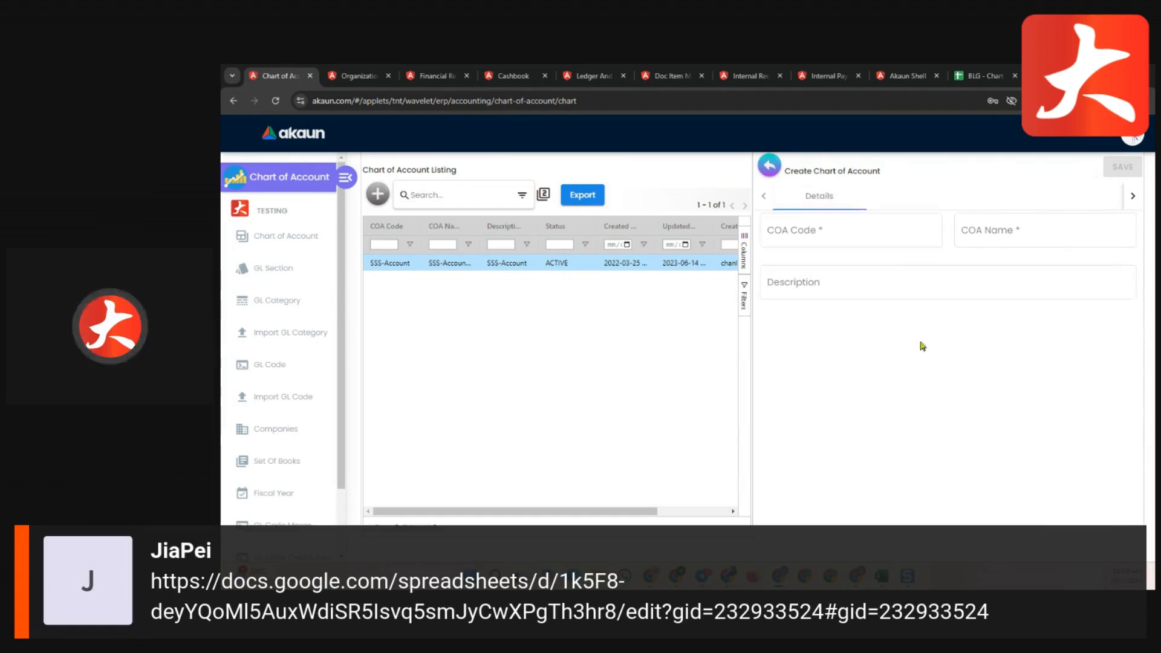
pyautogui.click(847, 244)
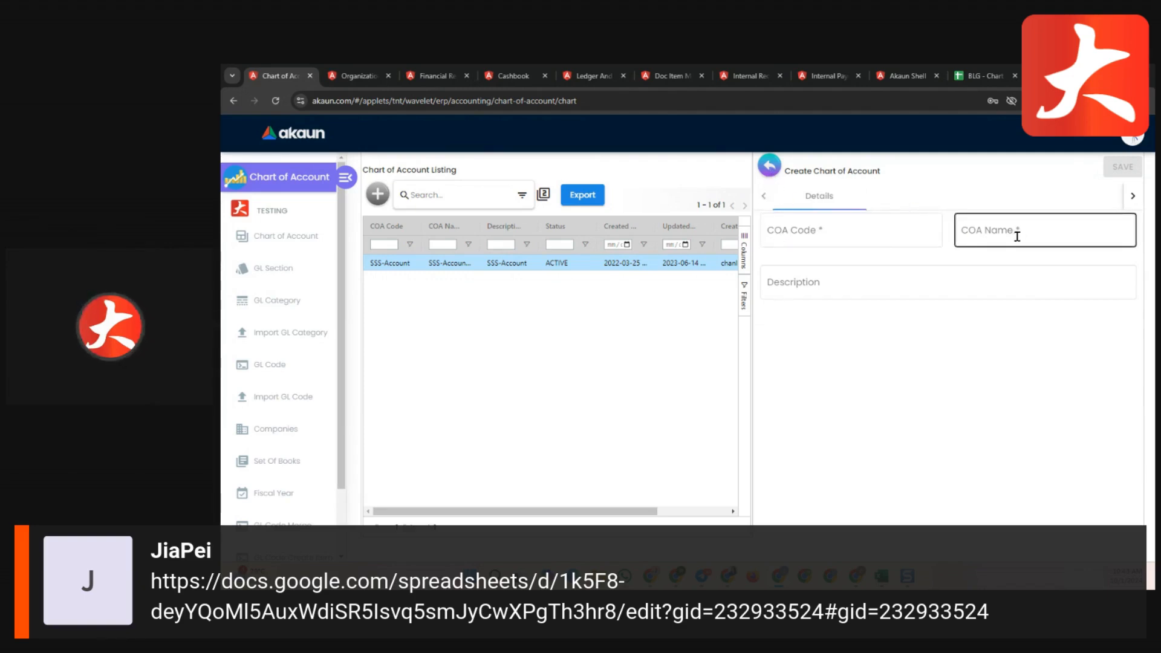
pyautogui.click(775, 168)
# Open the existing SSS-Account chart of account and view its GL codes.
pyautogui.click(511, 263)
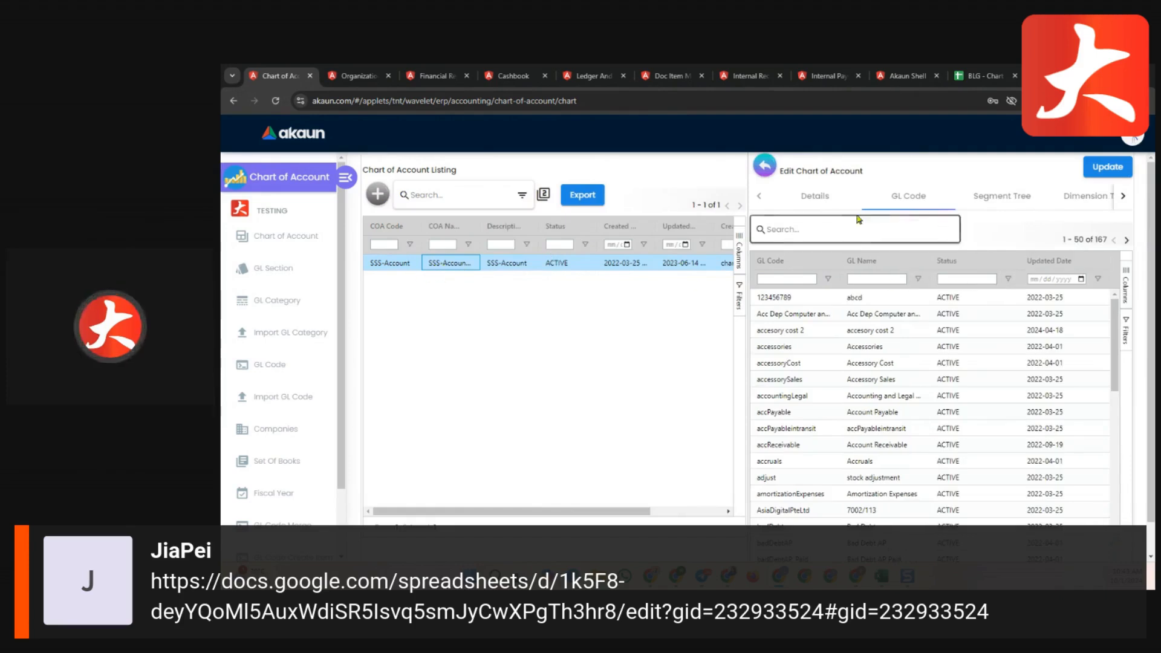
# Review the SSS-Account chart's details, GL codes and its segment, dimension, profit center and project trees, and return to the chart listing.
pyautogui.click(814, 196)
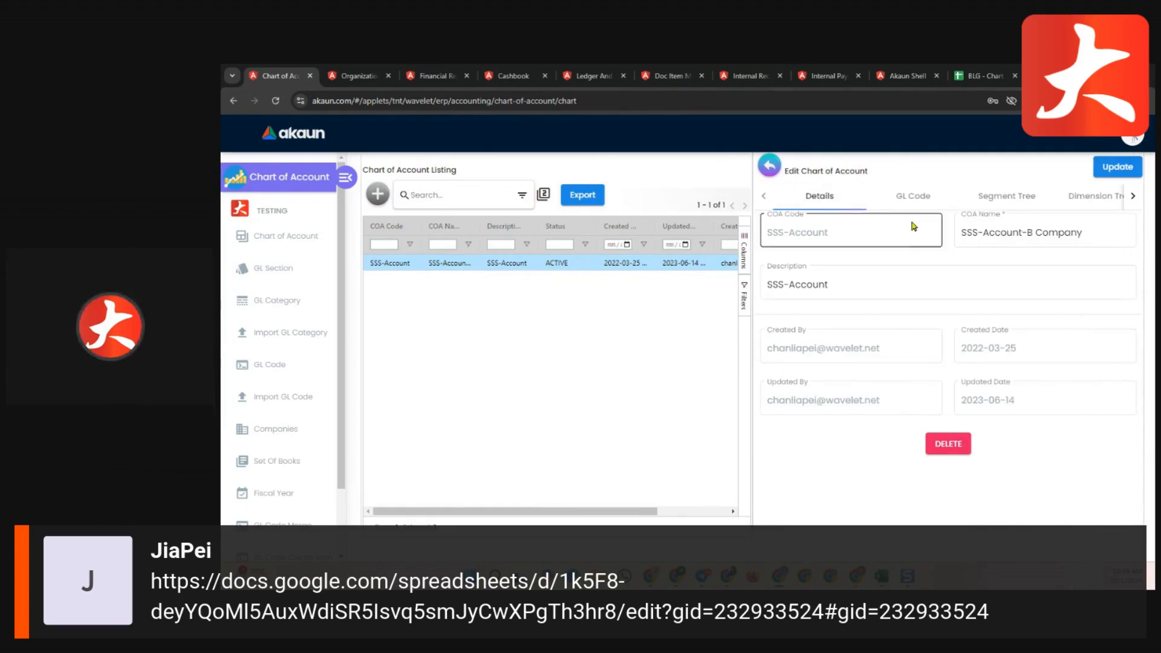
pyautogui.click(914, 197)
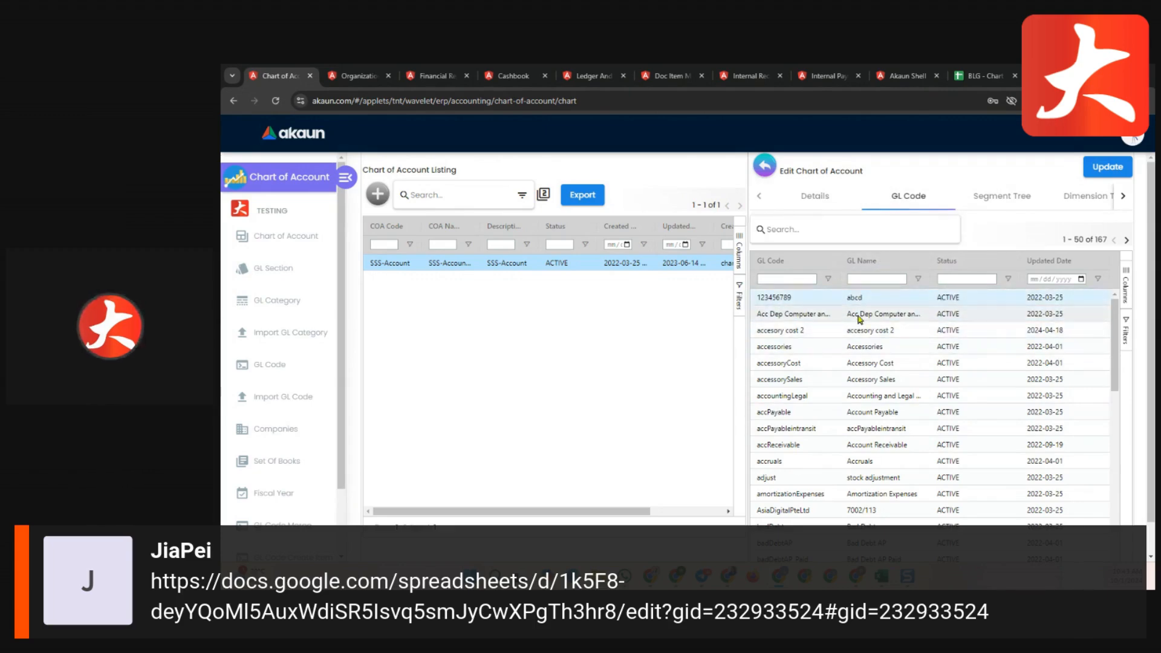
pyautogui.click(1000, 198)
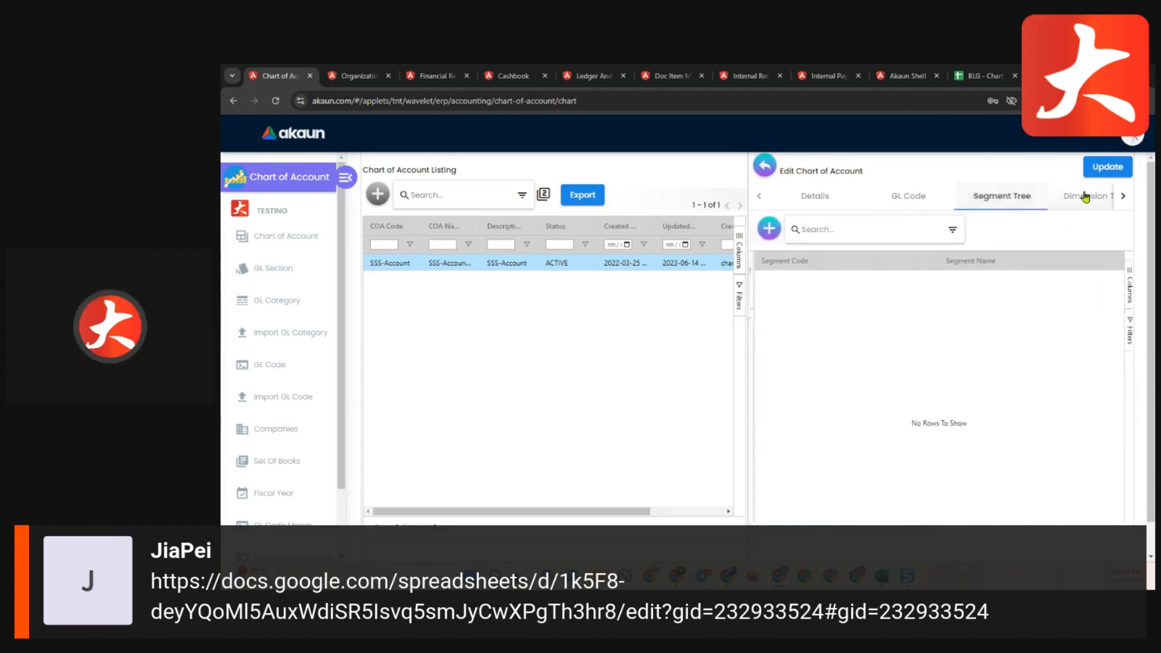
pyautogui.click(1085, 196)
pyautogui.click(1085, 196)
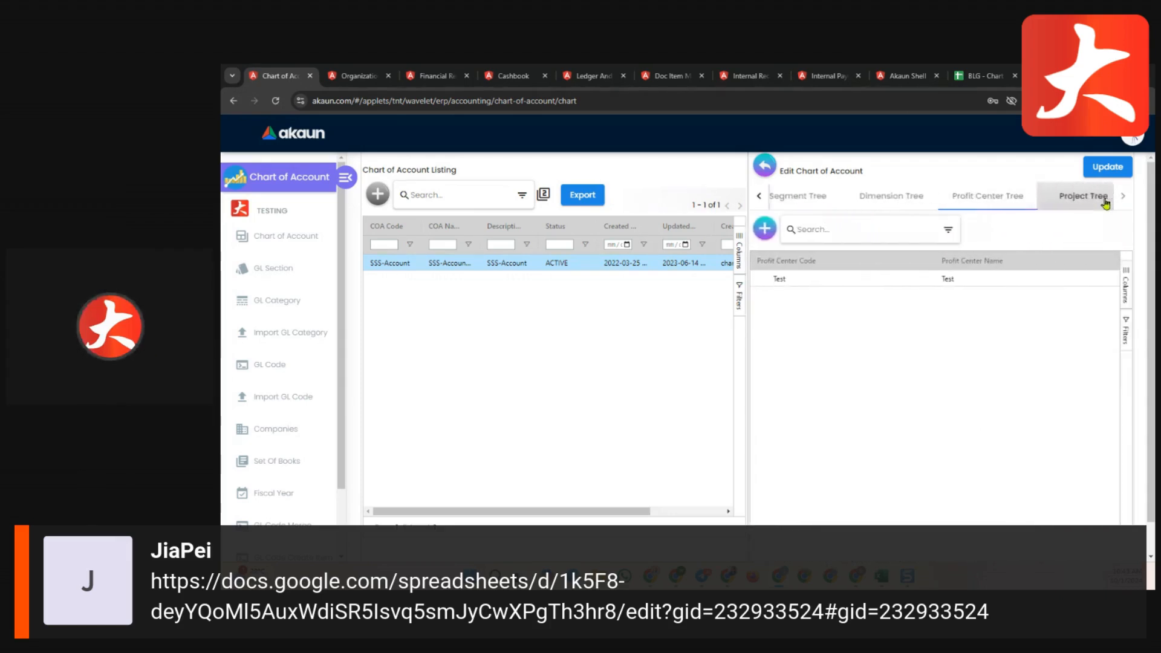
pyautogui.click(1105, 205)
pyautogui.click(792, 196)
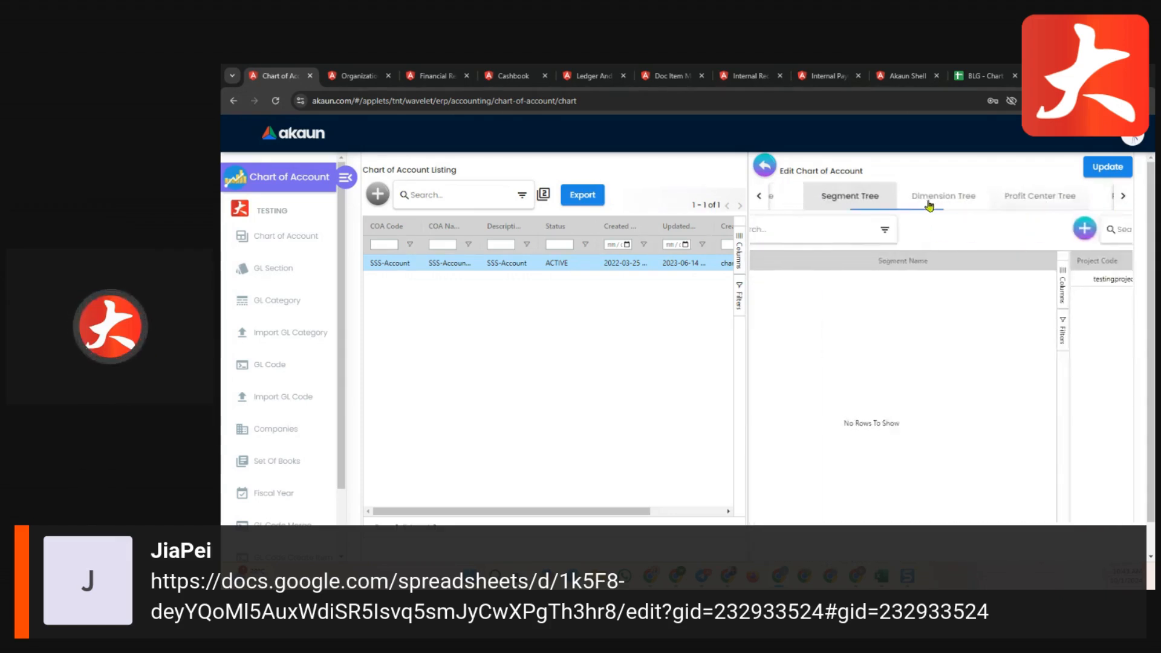
pyautogui.click(979, 196)
pyautogui.click(859, 197)
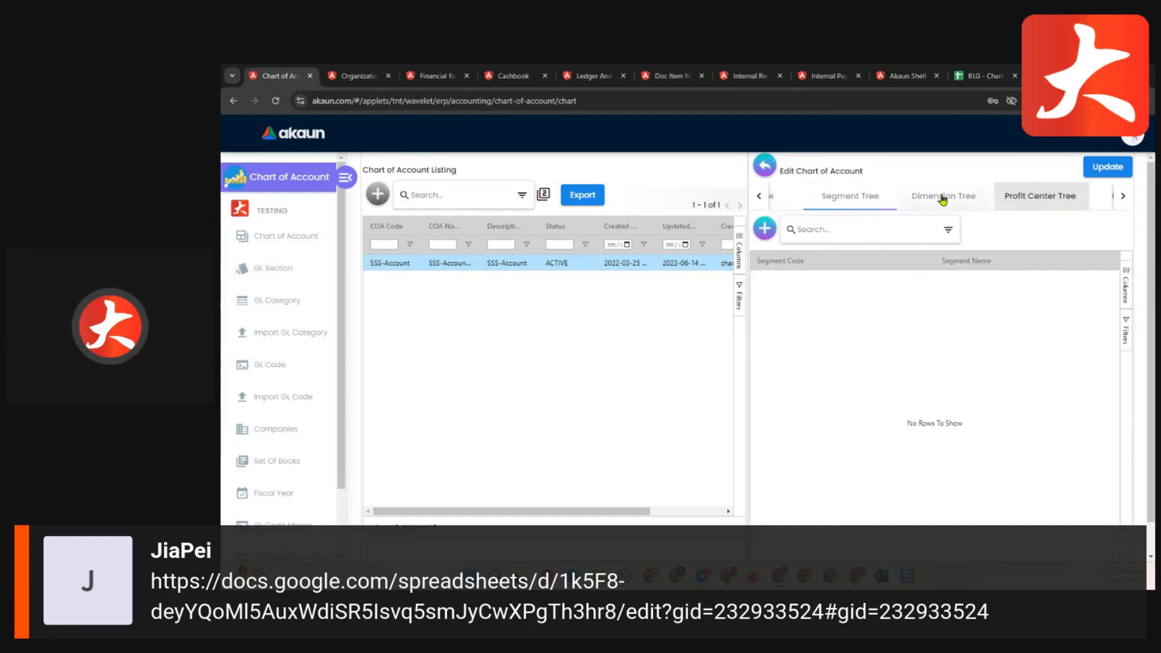
pyautogui.click(1036, 195)
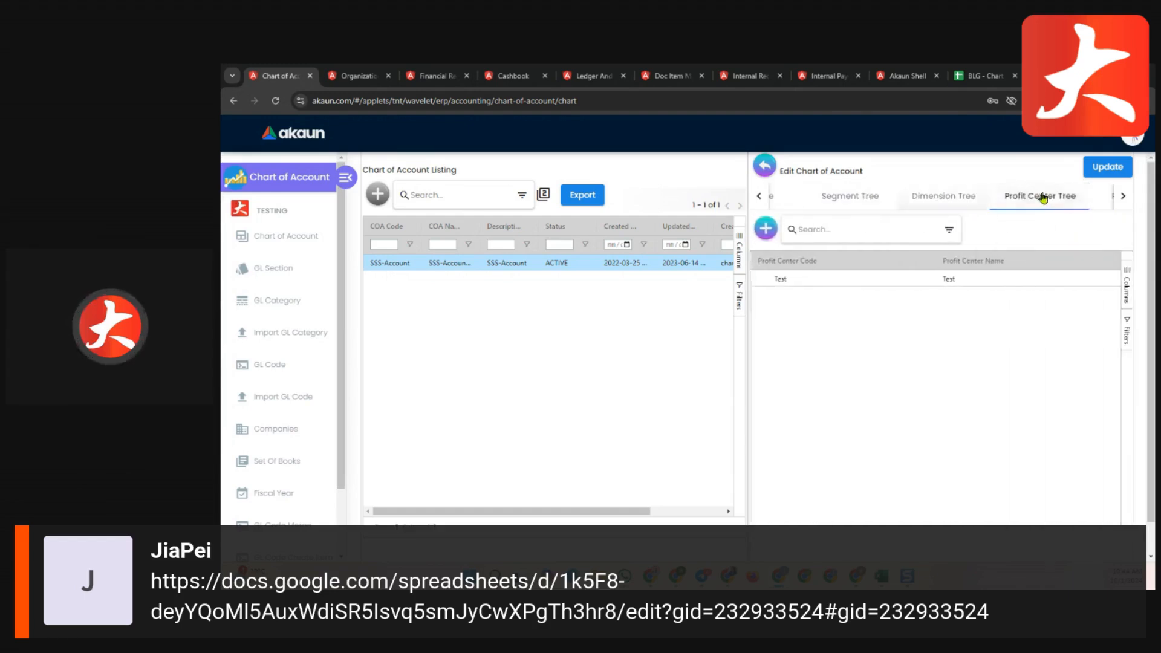
pyautogui.click(766, 169)
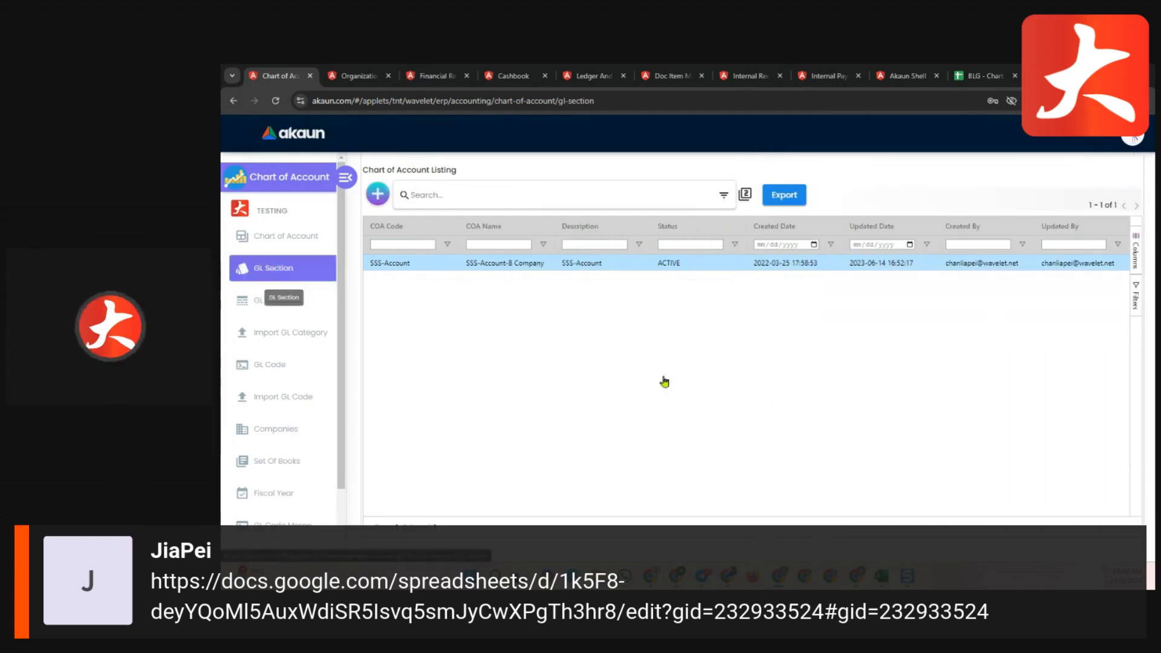
# View the GL section listing and the fields of a blank new GL category form, leaving the form unsaved.
pyautogui.click(284, 269)
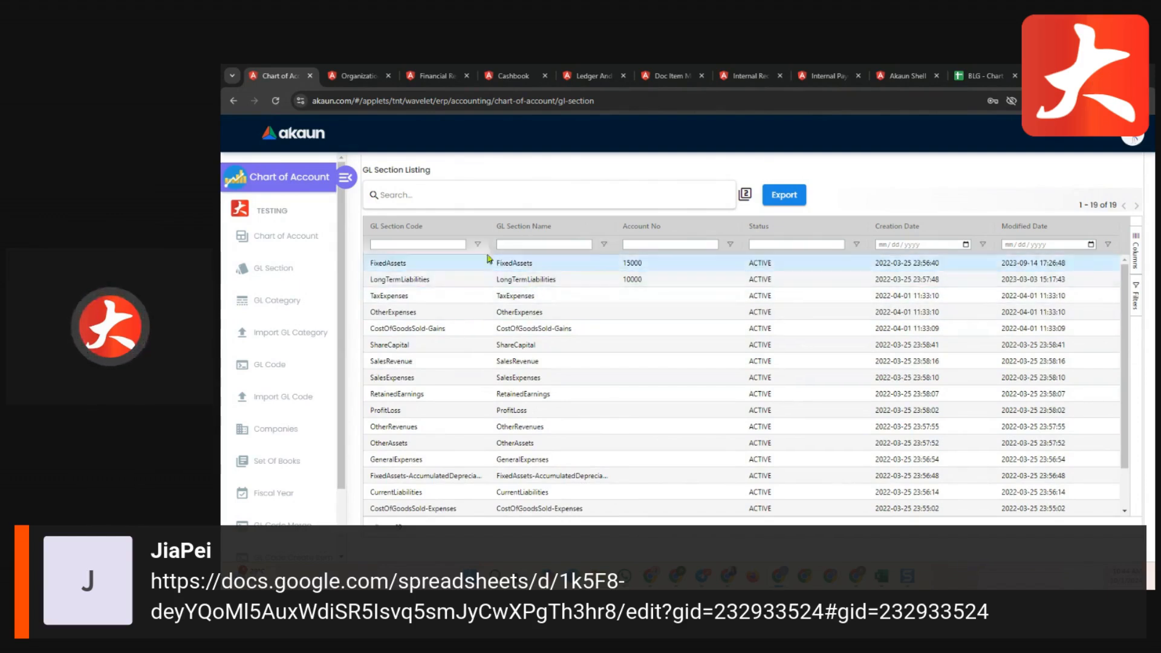
pyautogui.click(309, 314)
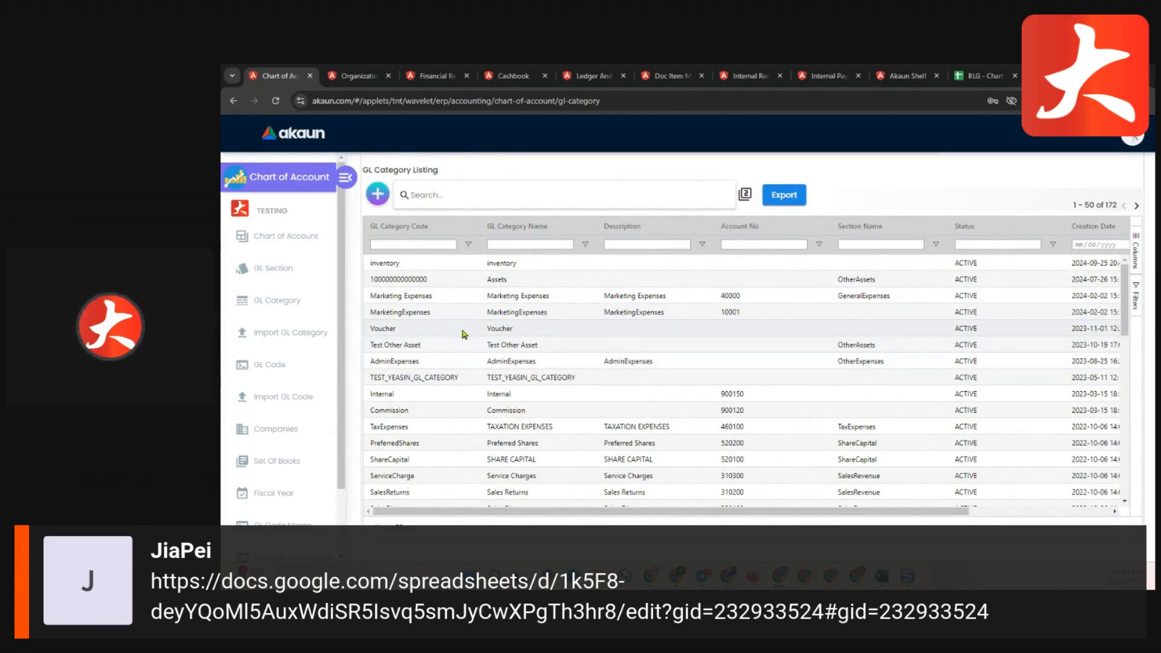
pyautogui.click(383, 199)
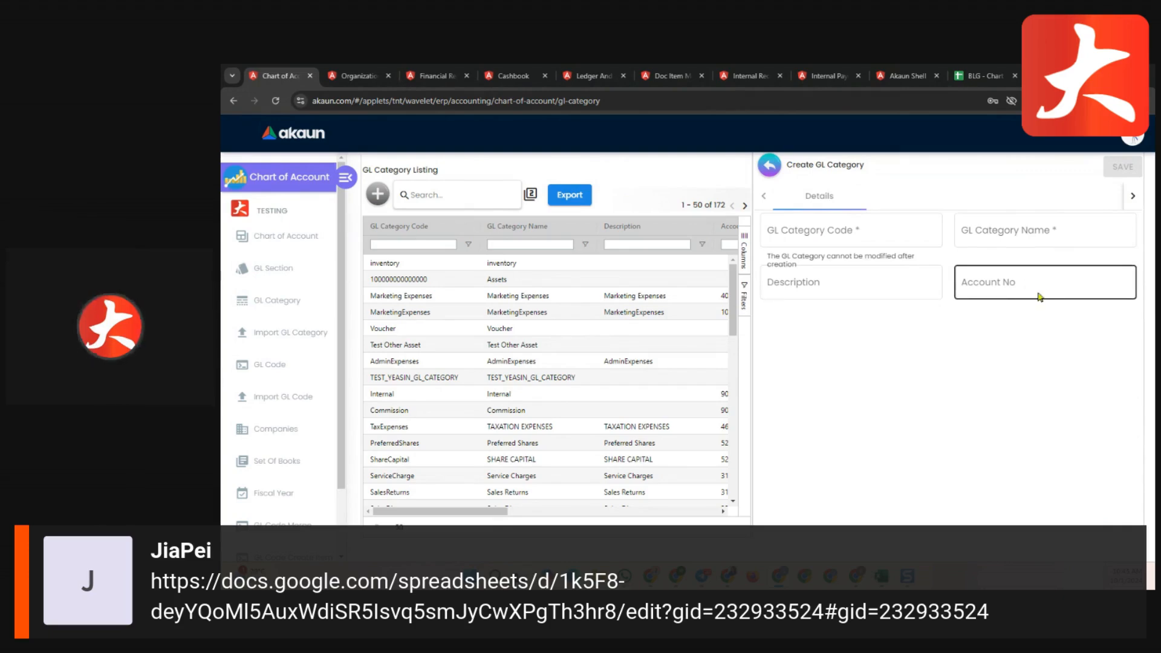
pyautogui.click(769, 165)
# Open the inventory GL category, examine its details, assigned GL codes and GL section, and close it.
pyautogui.click(500, 264)
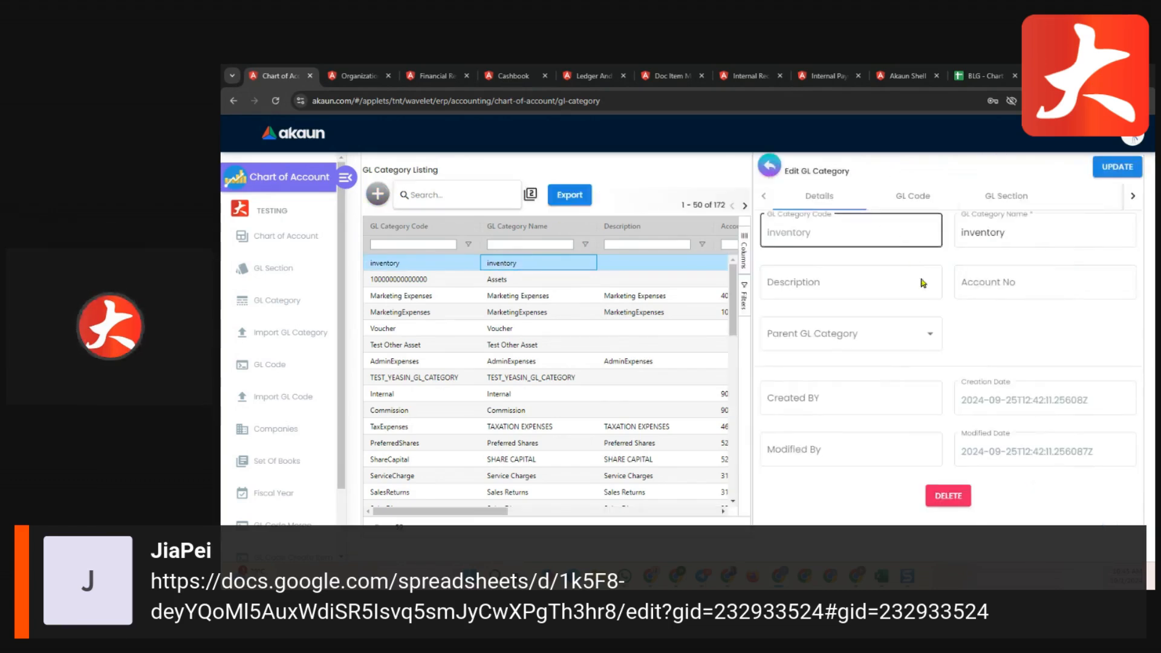
pyautogui.click(918, 197)
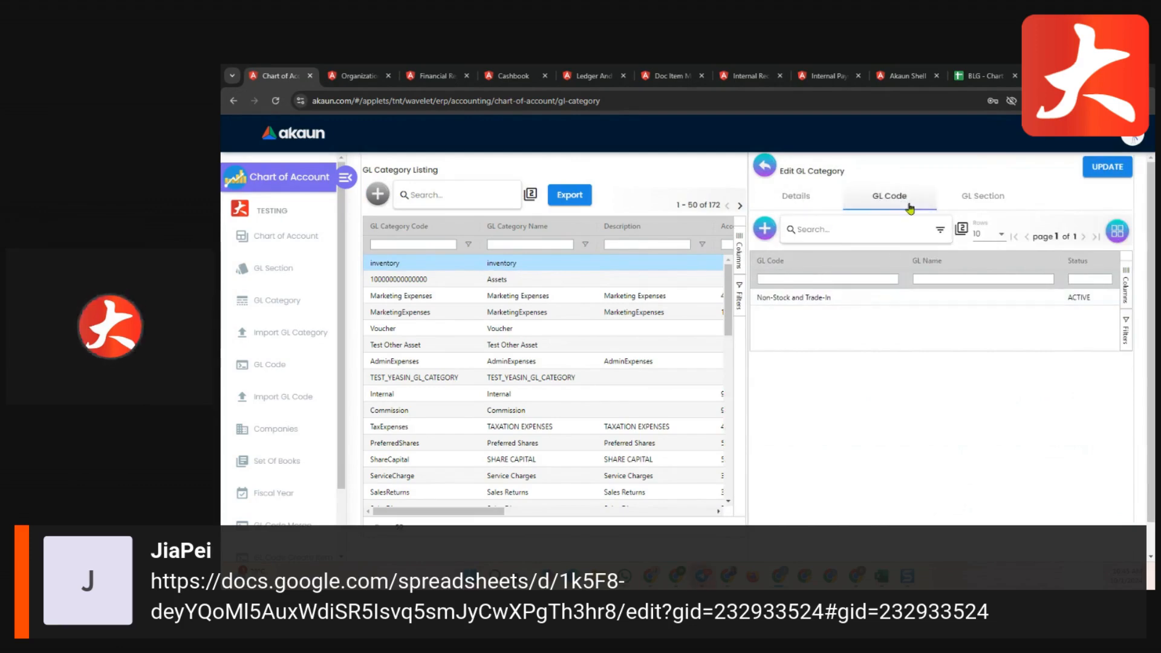
pyautogui.click(967, 197)
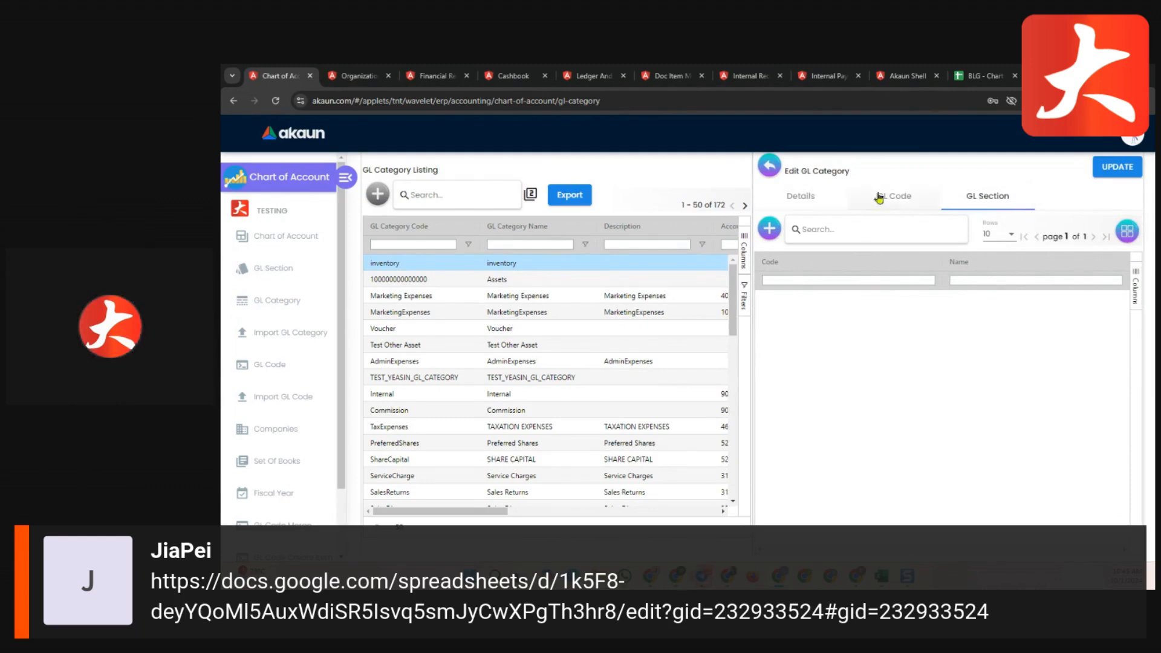
pyautogui.click(800, 196)
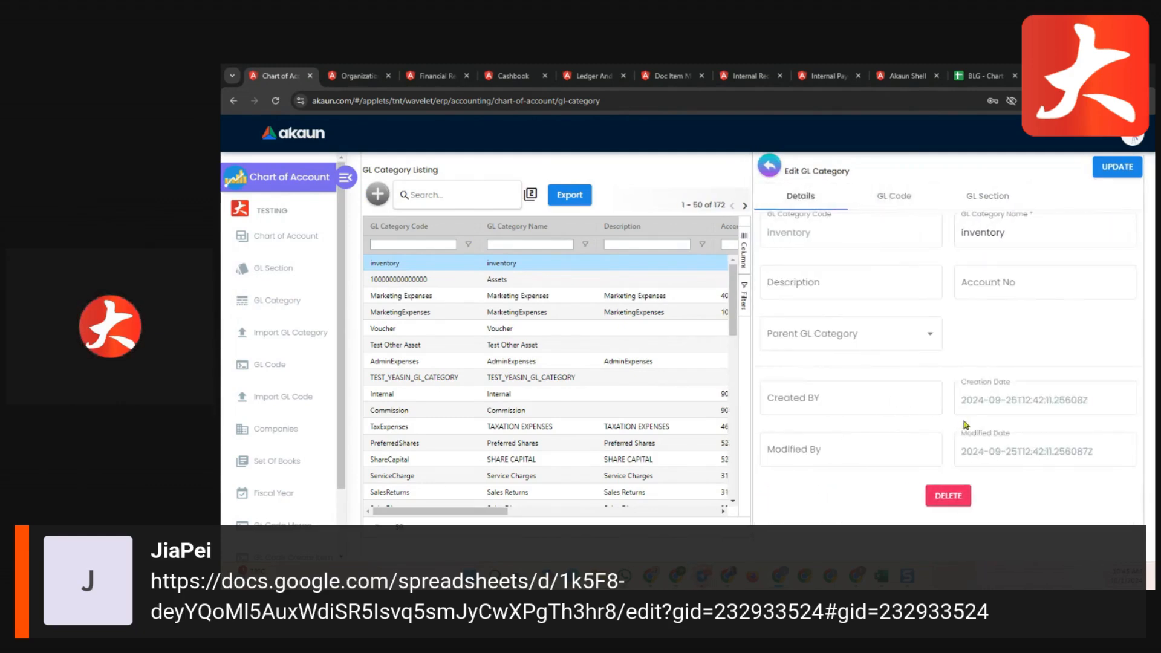
pyautogui.click(779, 171)
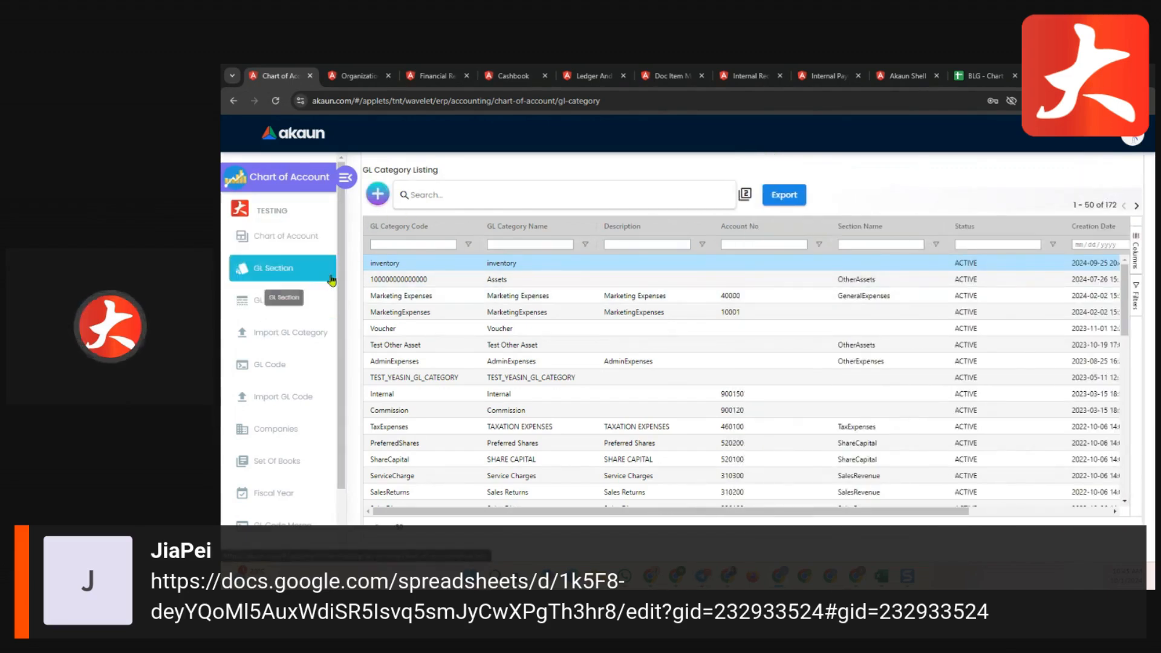
# Open a blank new GL code form and look through the available Chart of Account choices.
pyautogui.click(321, 371)
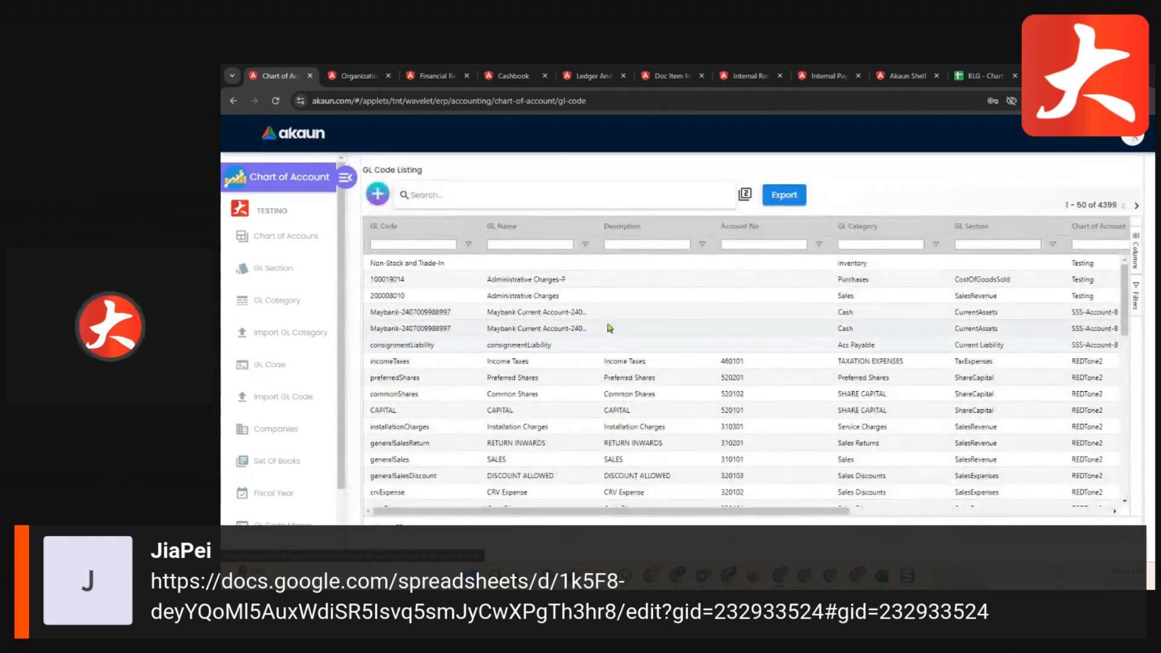
pyautogui.click(376, 194)
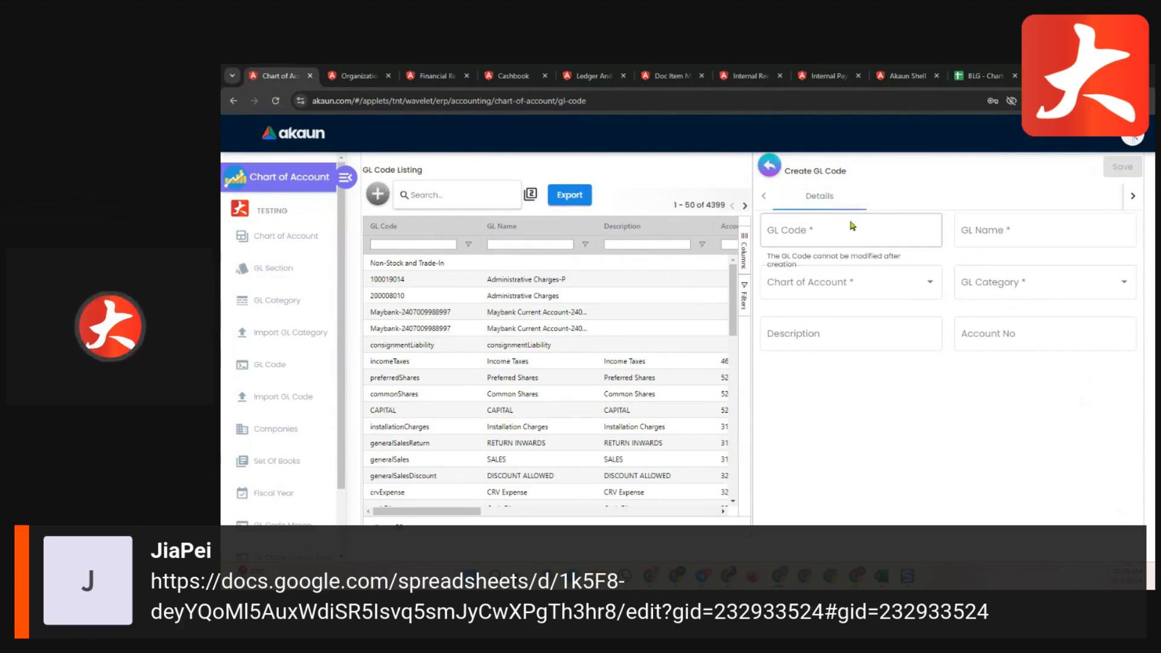
pyautogui.click(877, 289)
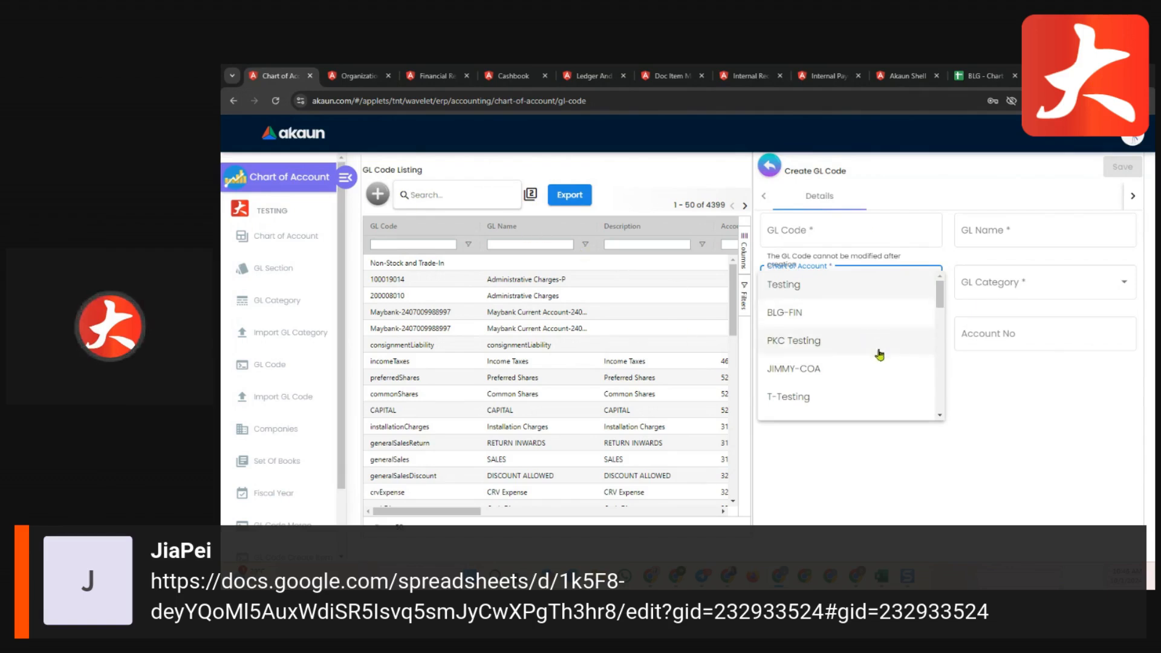
pyautogui.scroll(-2, 883, 339)
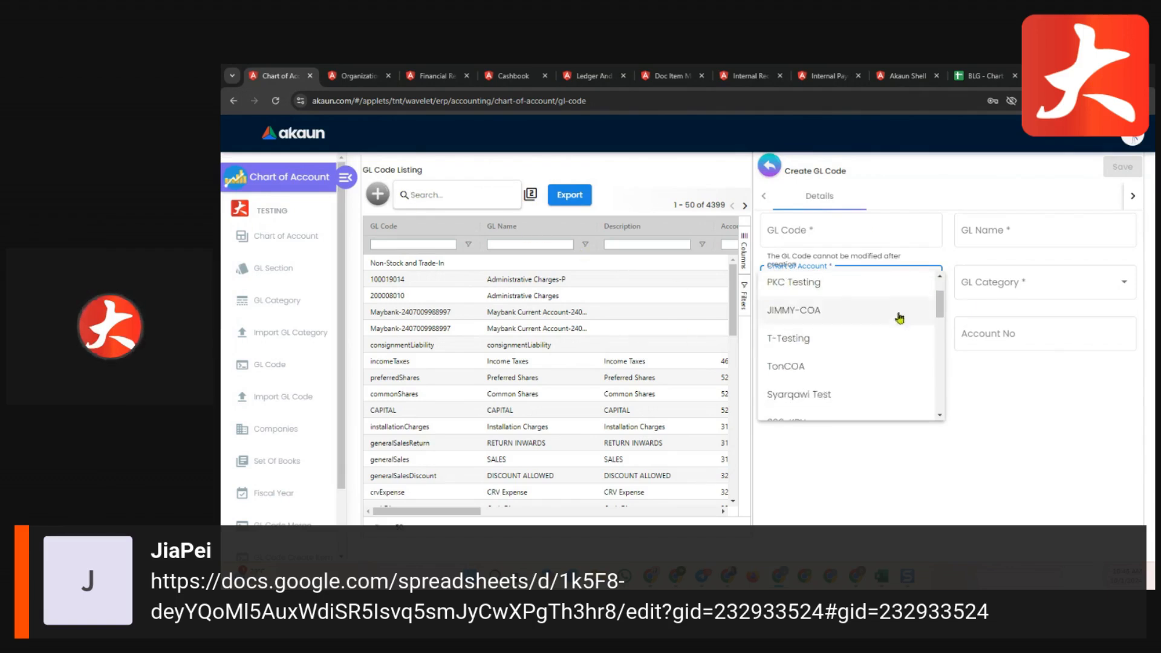
pyautogui.scroll(2, 903, 293)
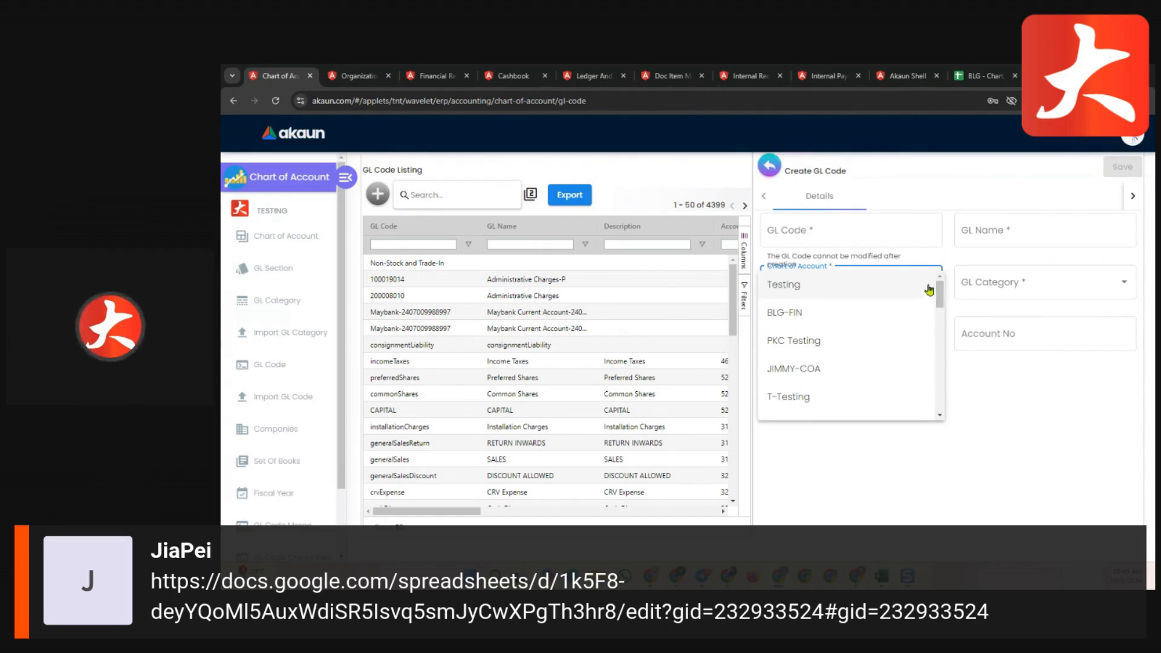
pyautogui.click(958, 269)
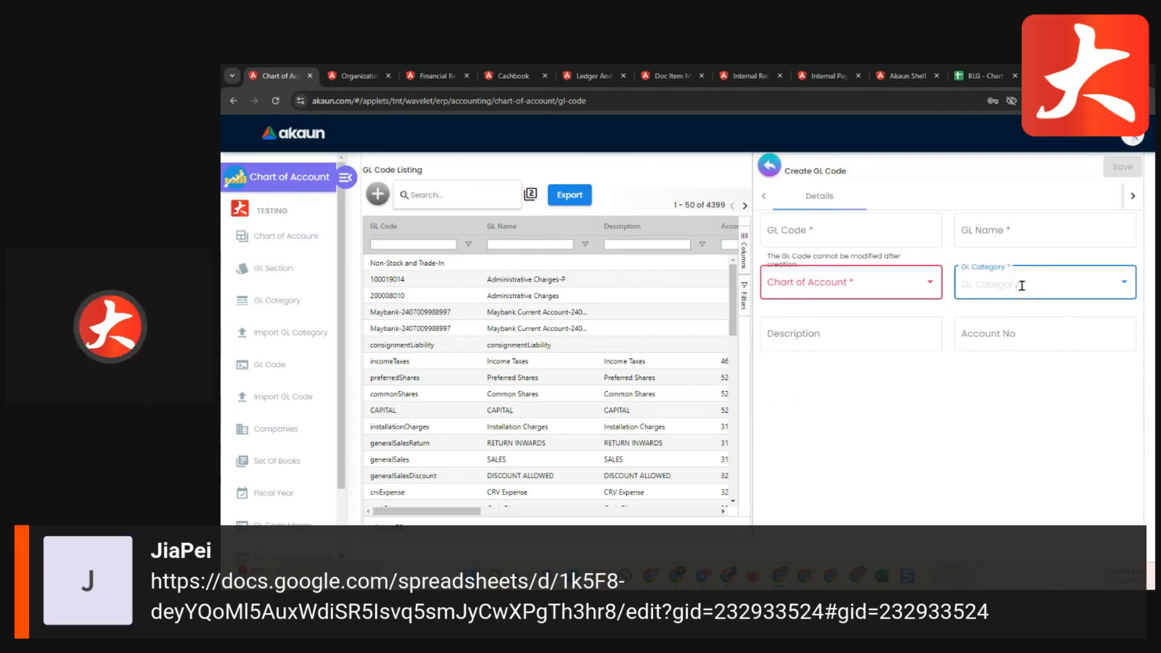
# Look through the GL Category choices for the new GL code and leave the form without saving.
pyautogui.click(1021, 284)
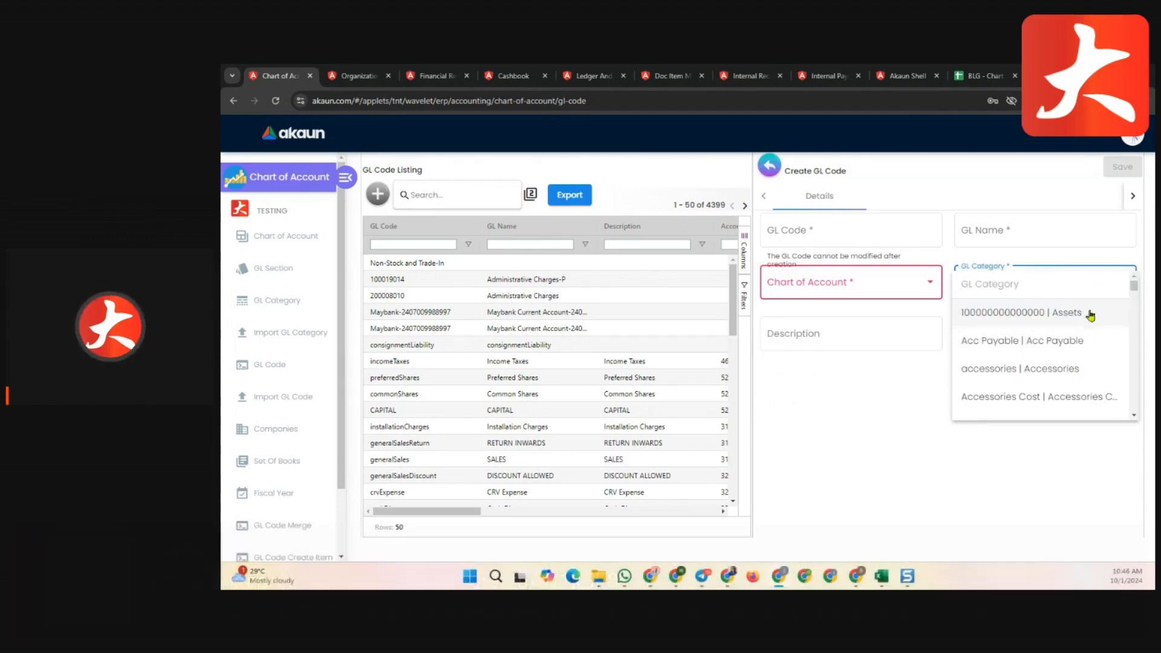
pyautogui.scroll(-1, 1101, 332)
pyautogui.scroll(-4, 1100, 333)
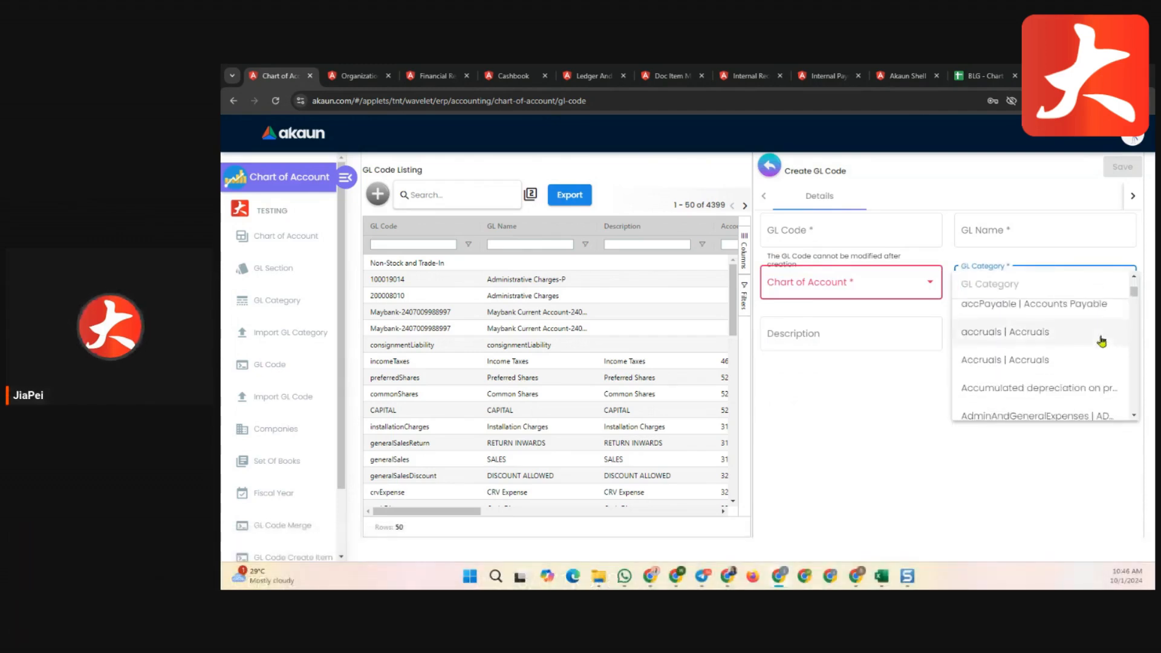
pyautogui.scroll(6, 1100, 336)
pyautogui.click(856, 402)
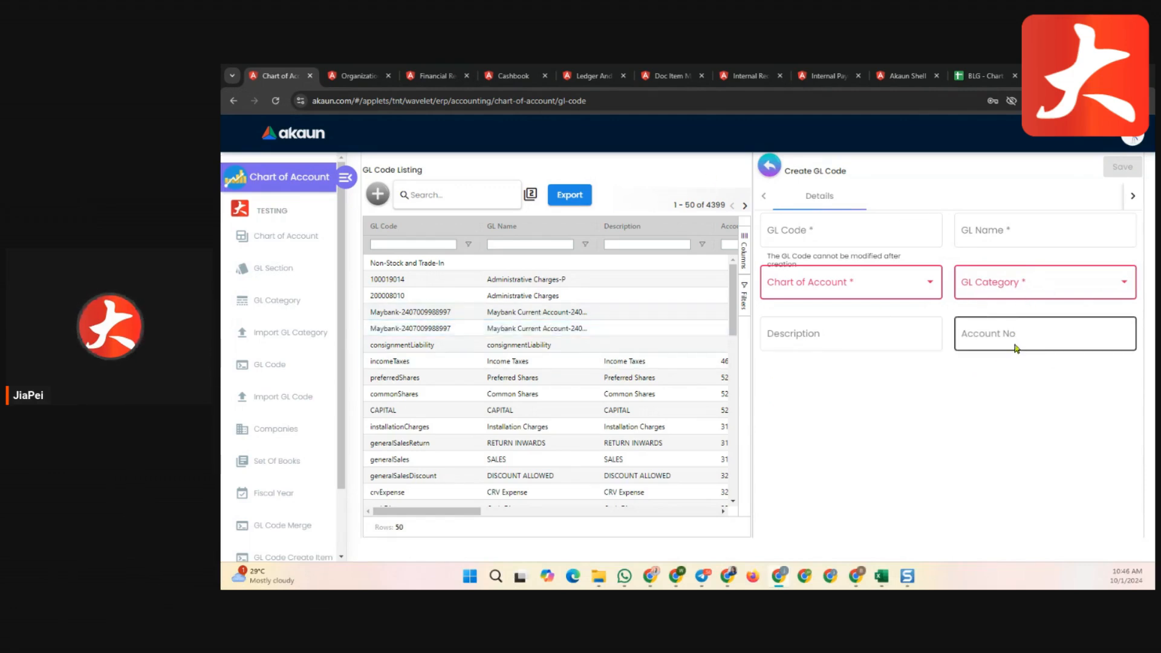
pyautogui.click(769, 166)
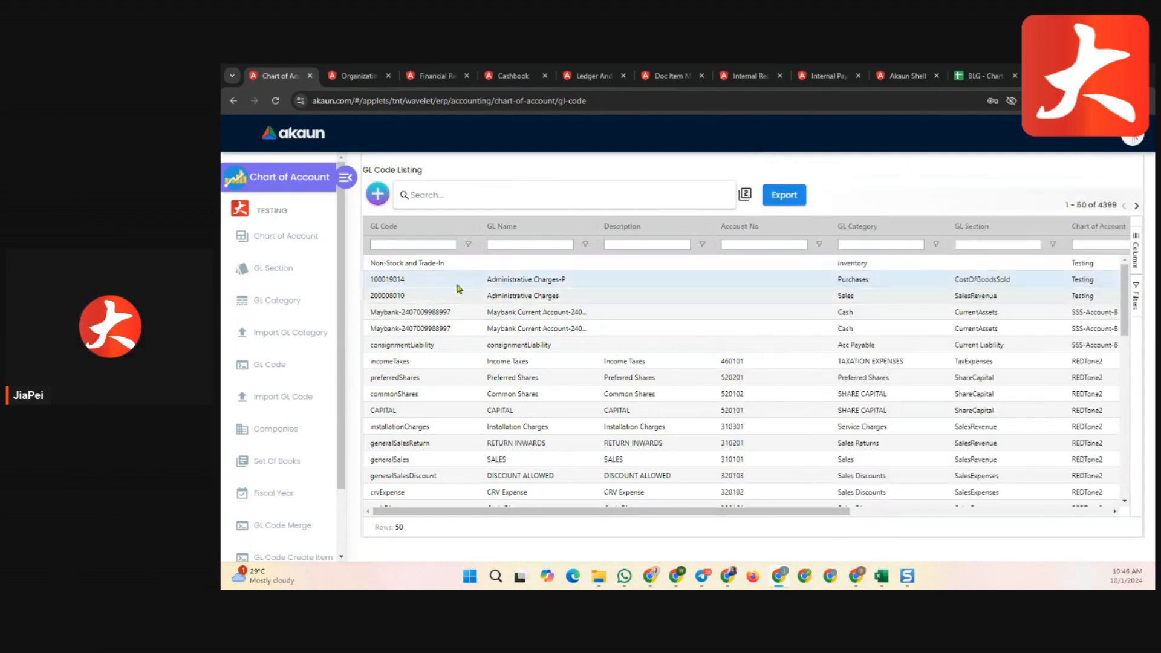
# Open the Administrative Charges-P GL code and inspect its GL Category and Chart of Account settings.
pyautogui.click(593, 285)
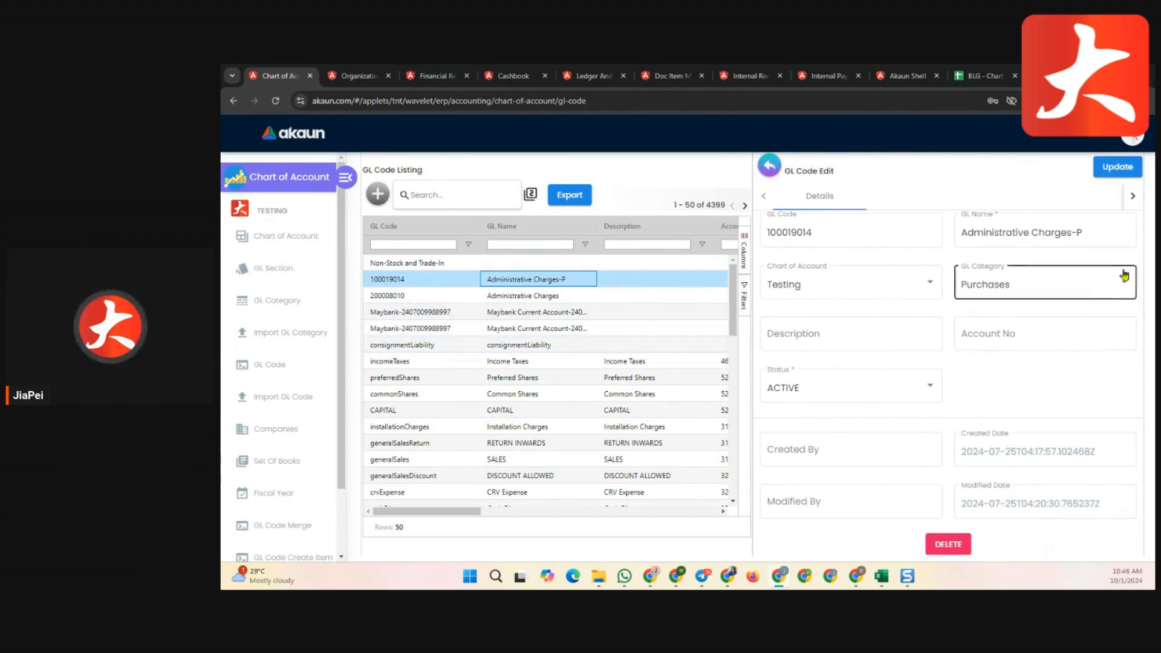
pyautogui.click(1058, 285)
pyautogui.click(865, 292)
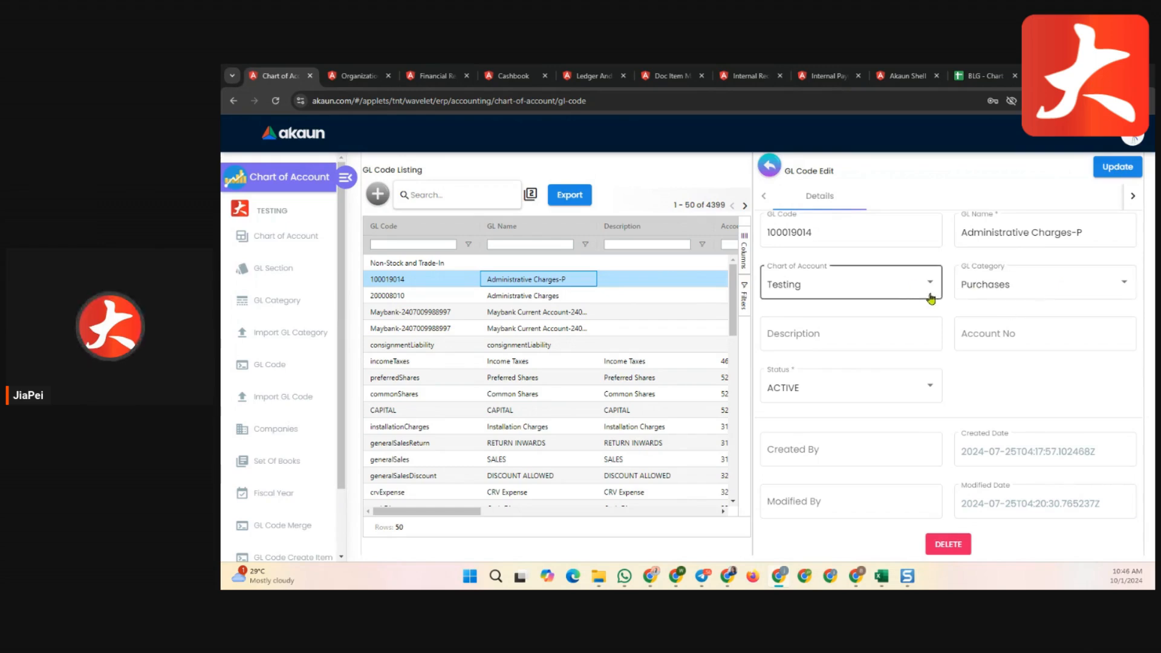
pyautogui.click(895, 291)
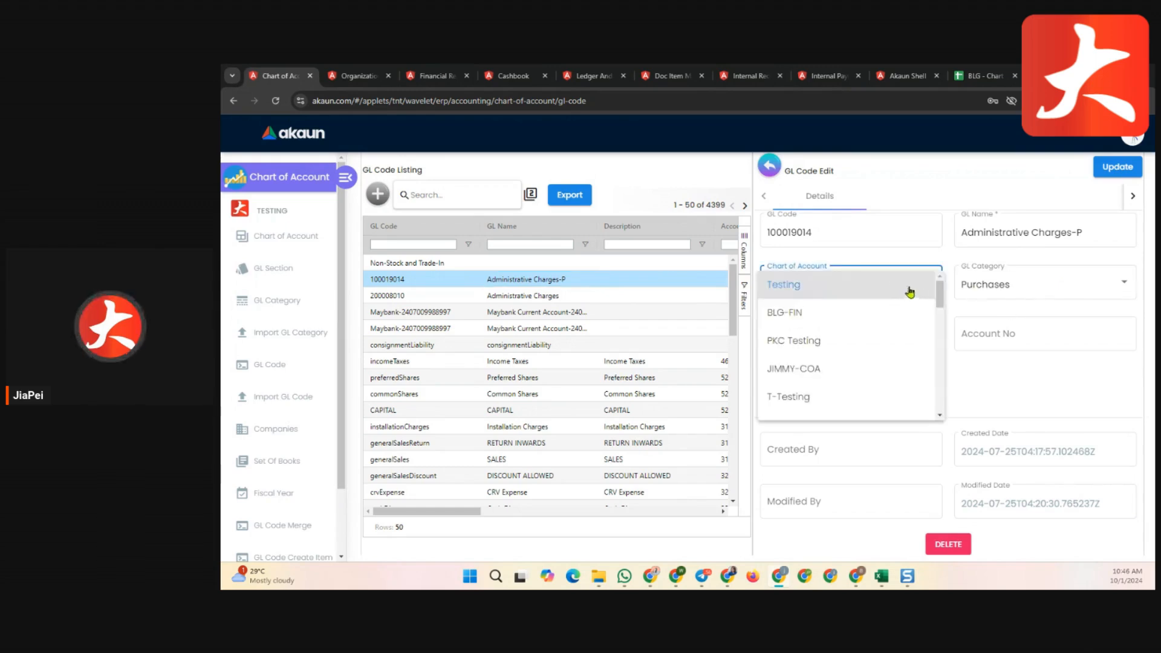
pyautogui.click(1040, 384)
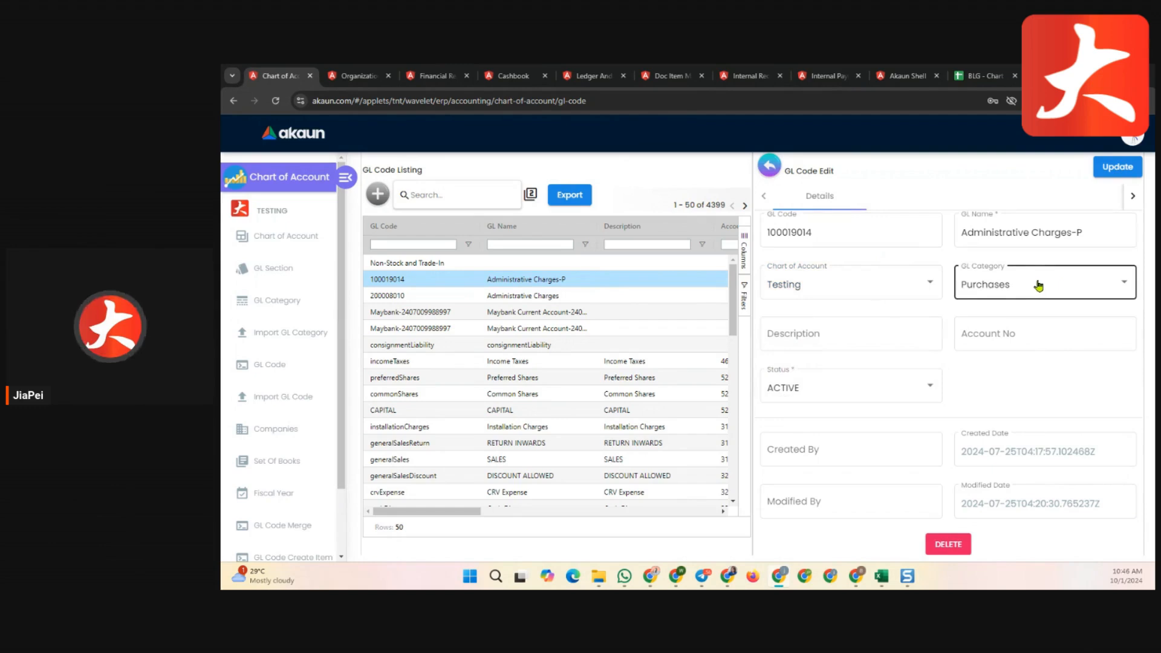
# Try changing the GL code to 1000190 and its name to Administrative Charges, and leave the form without updating.
pyautogui.click(871, 237)
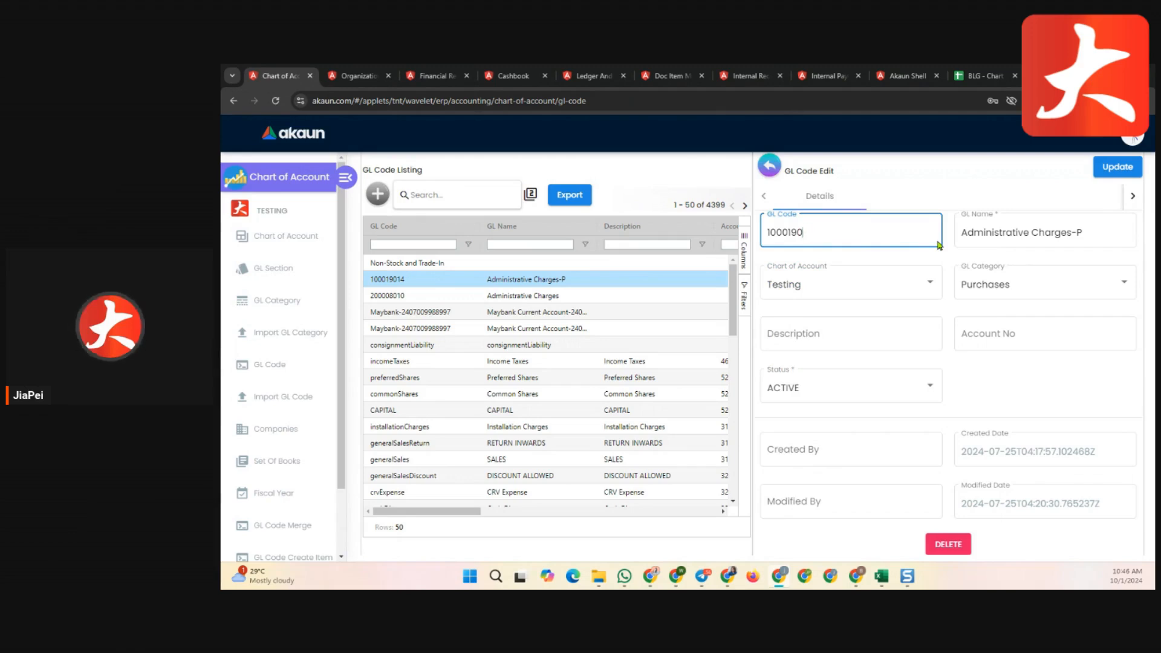
pyautogui.click(1097, 232)
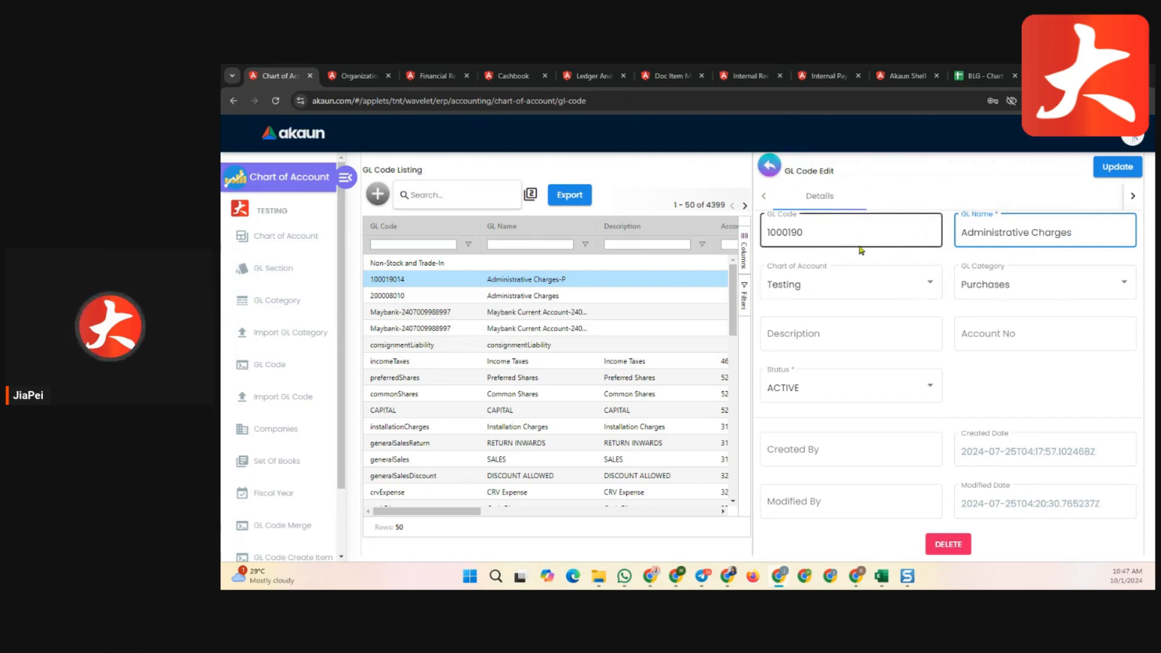
pyautogui.click(776, 169)
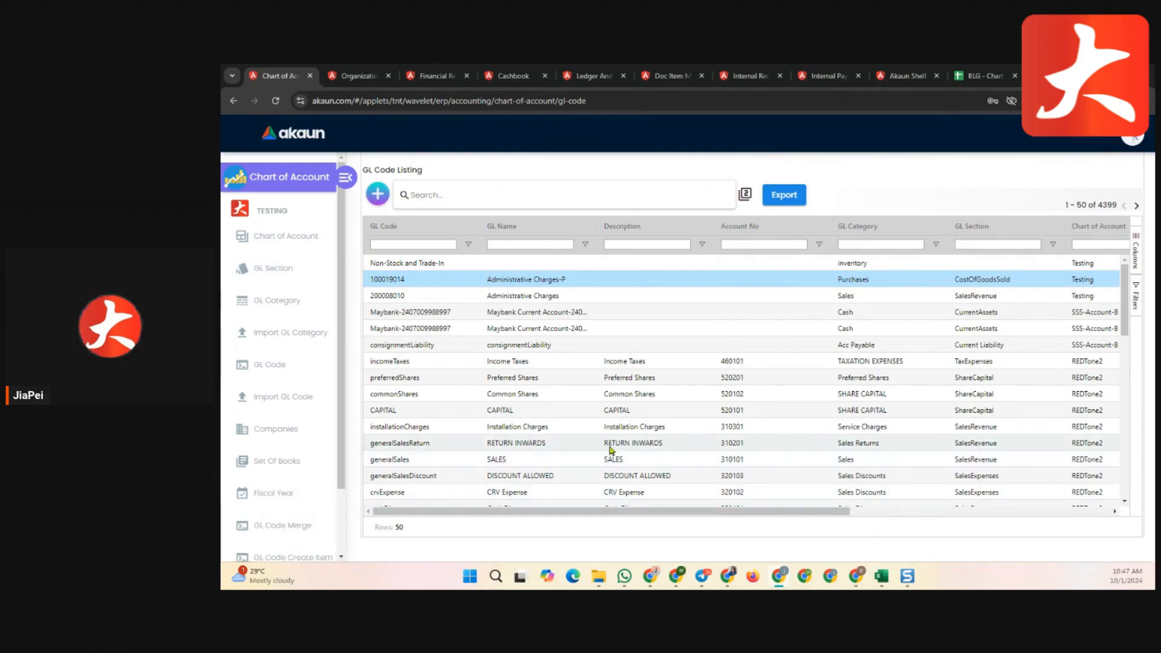
# View the chart of account assigned to B Company, and switch to the Organization applet's company listing.
pyautogui.click(305, 429)
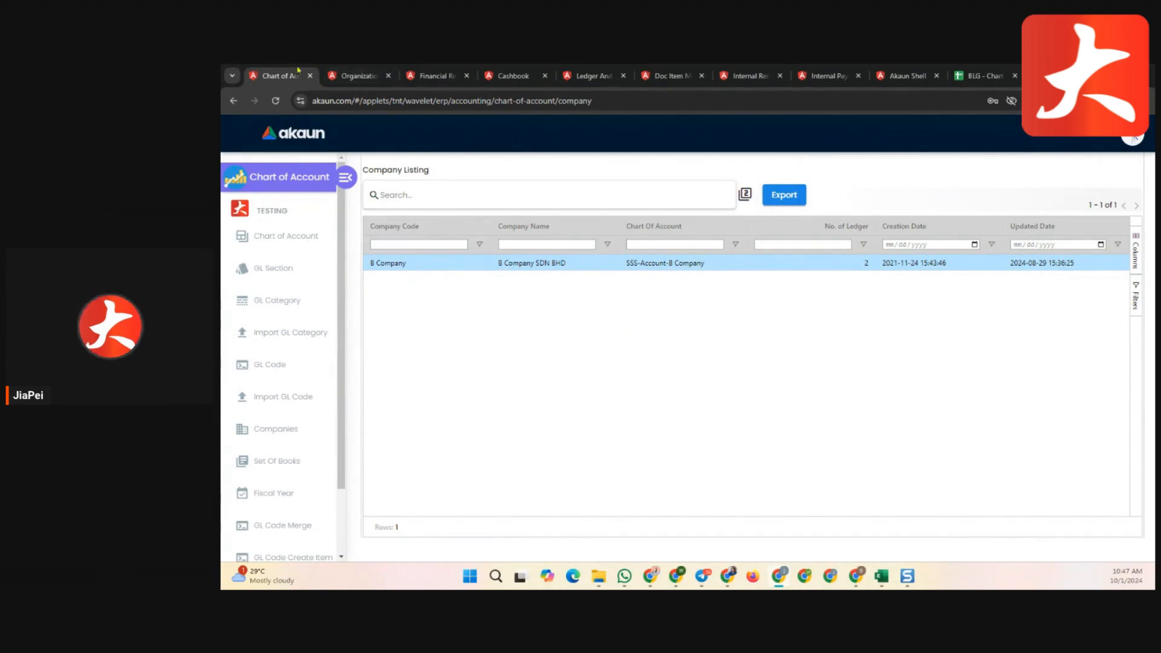
pyautogui.click(358, 75)
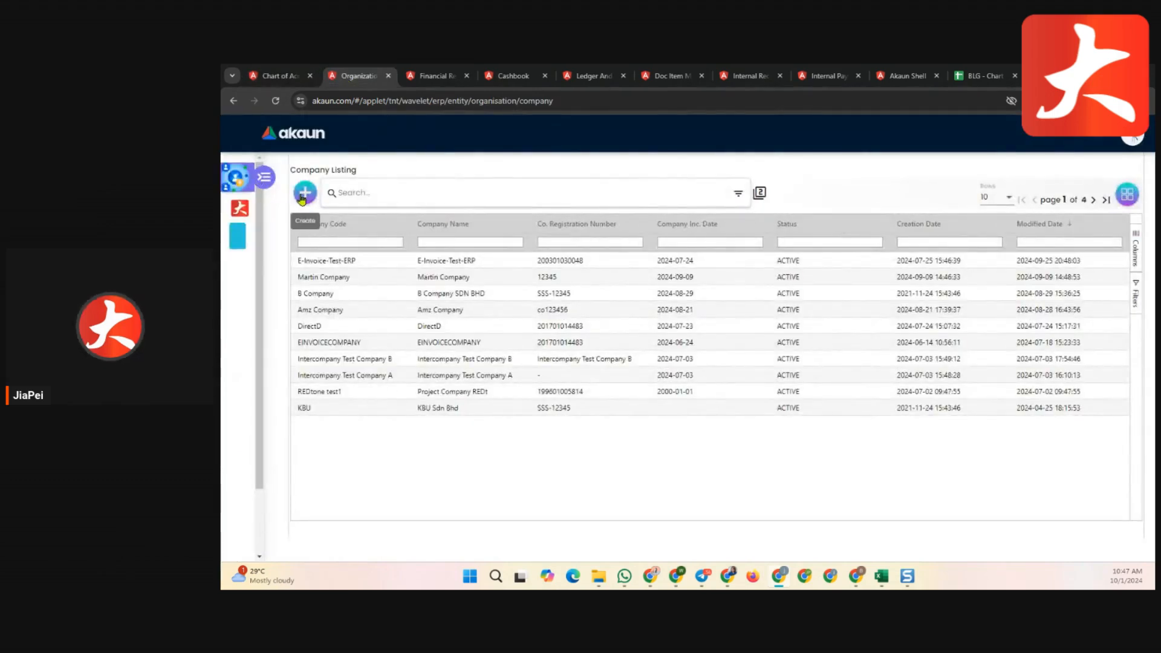
# Look through the fields of a blank Create Company form, including Chart of Account, and return to the Chart of Account applet.
pyautogui.click(304, 195)
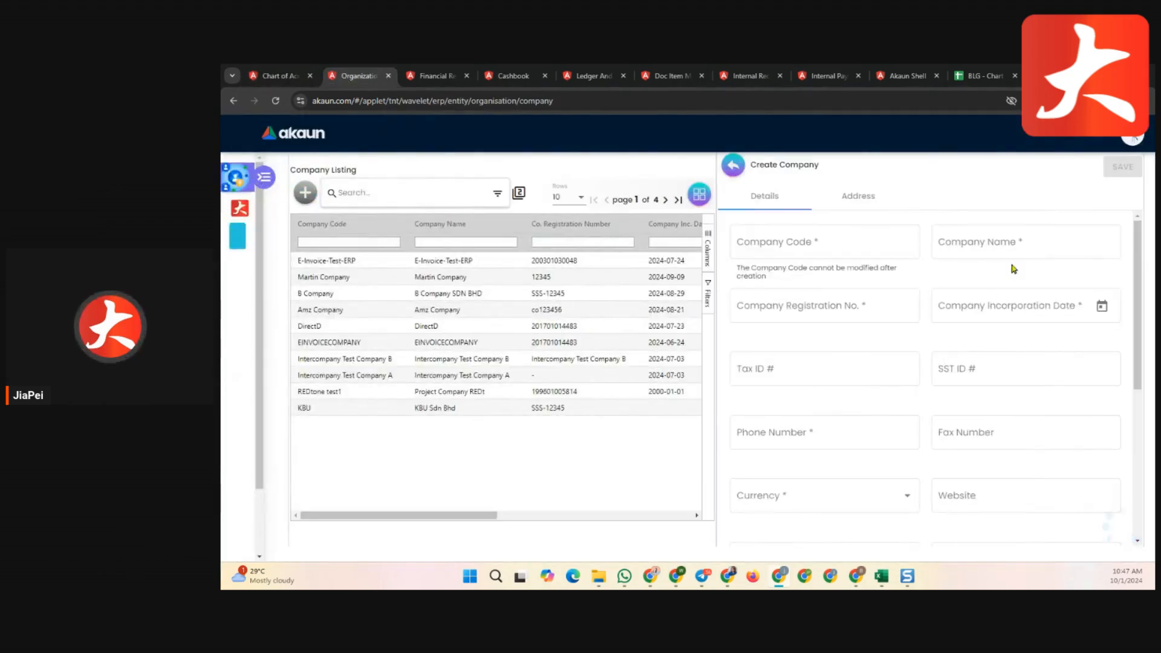
pyautogui.scroll(-5, 990, 390)
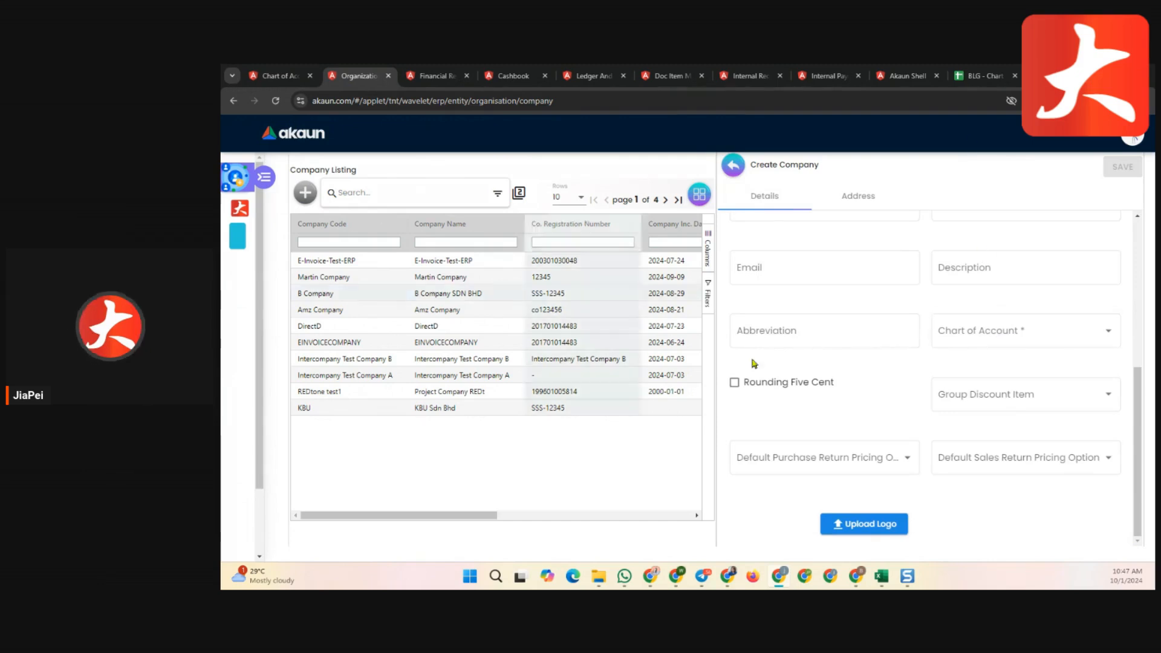
pyautogui.click(306, 74)
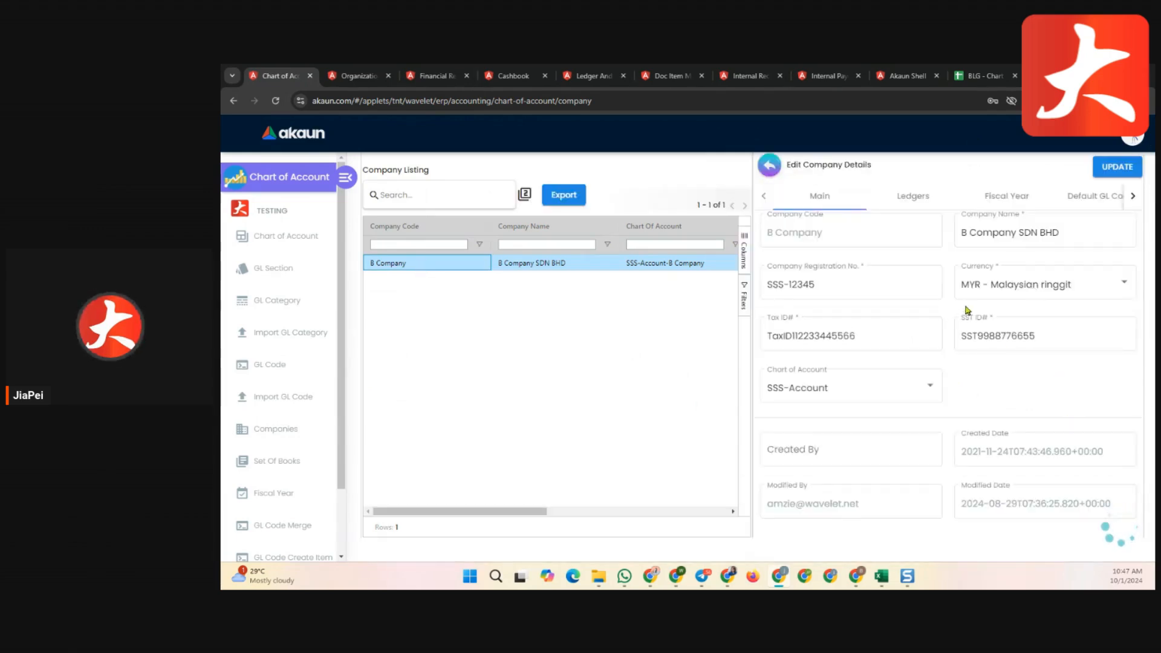
# Inspect B Company's main details, its ledgers and its fiscal years.
pyautogui.click(992, 241)
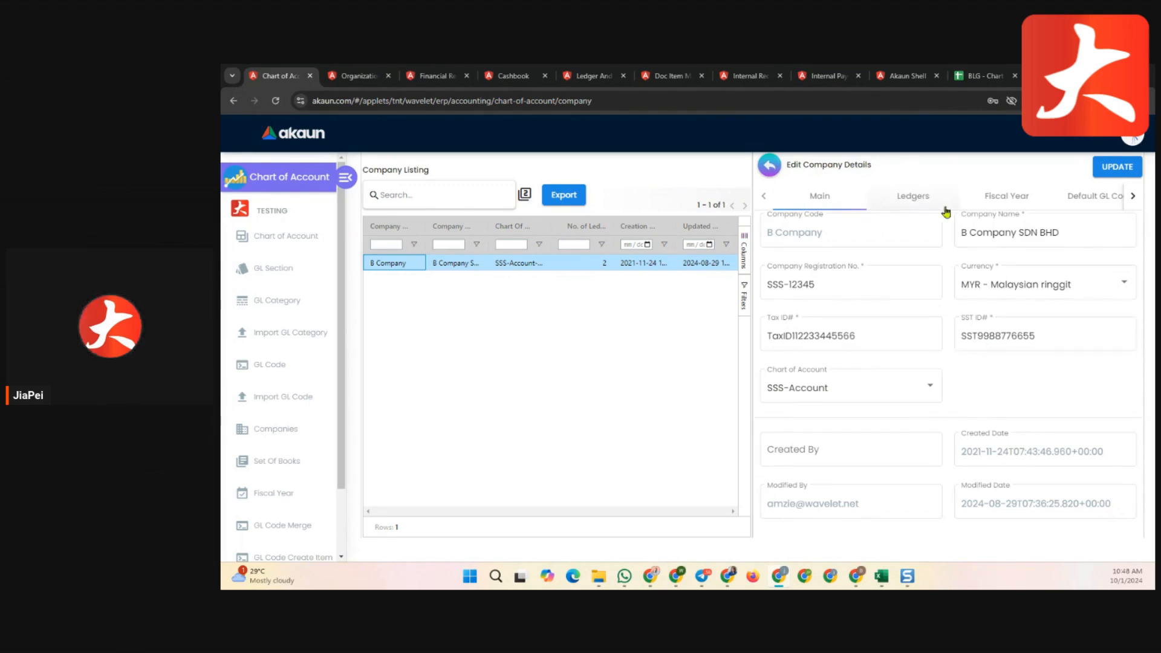
pyautogui.click(913, 198)
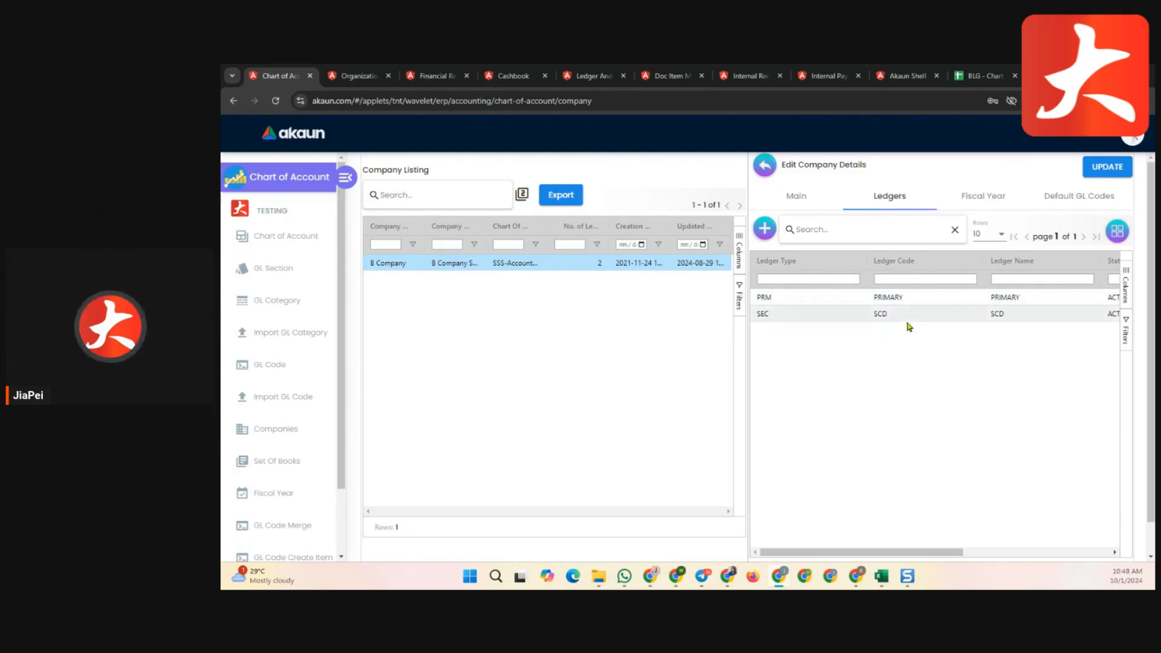
pyautogui.click(988, 202)
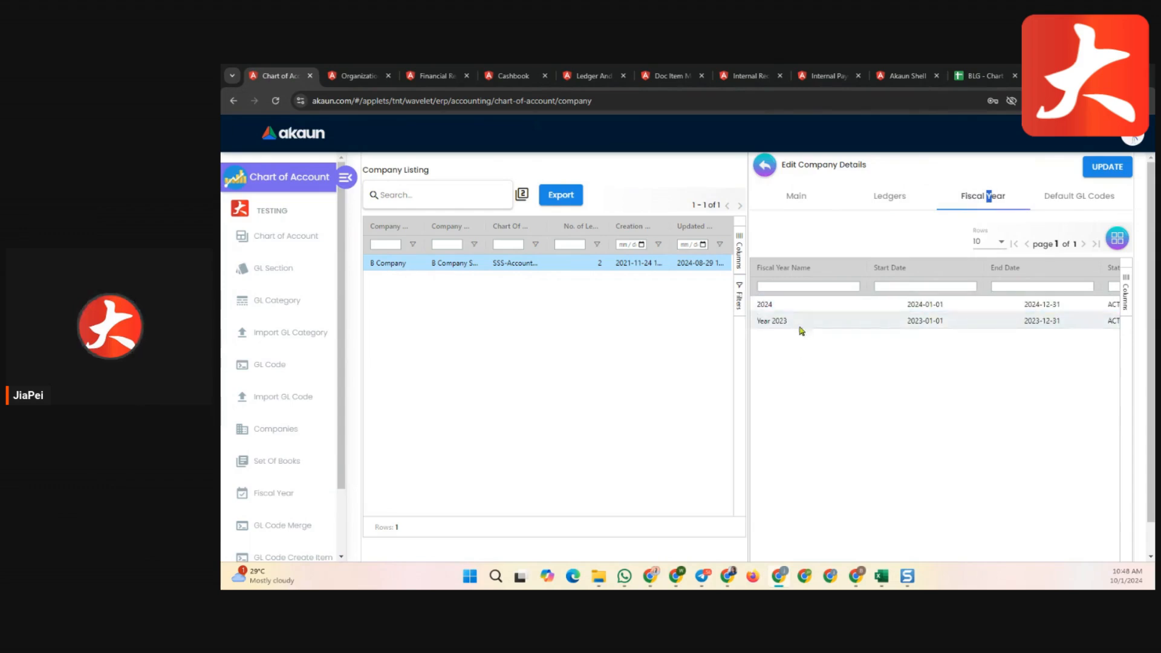
pyautogui.click(884, 304)
# Skim B Company's Default GL Codes across the General, Sales, Purchase, Forex and Consignment groups.
pyautogui.click(1071, 196)
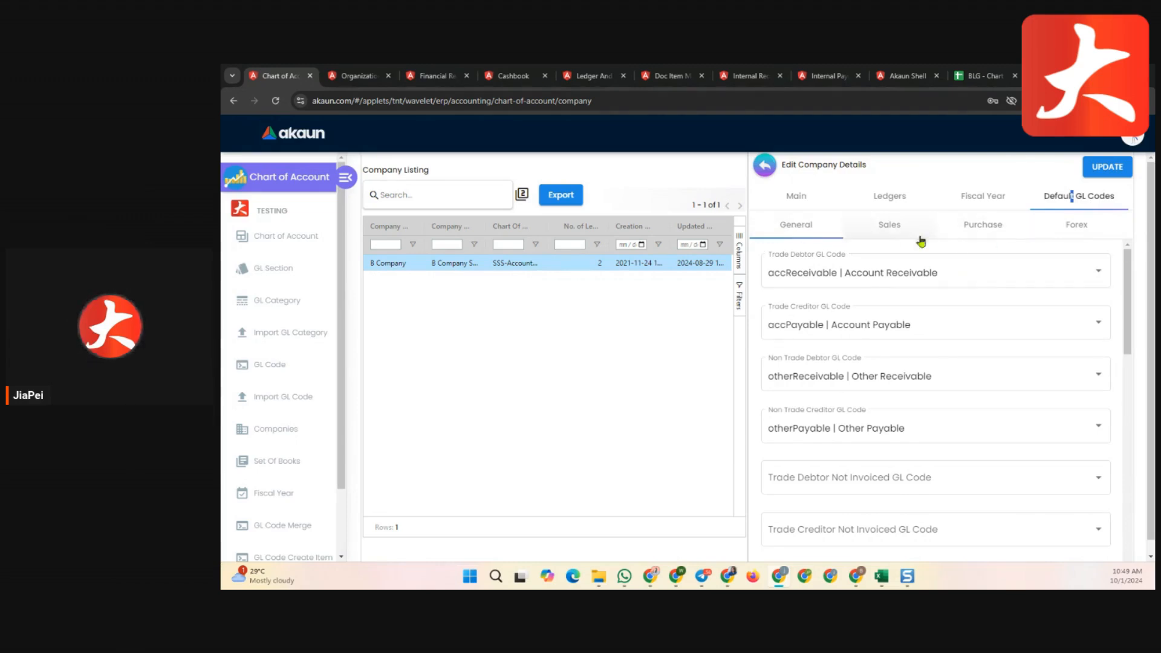
pyautogui.click(893, 228)
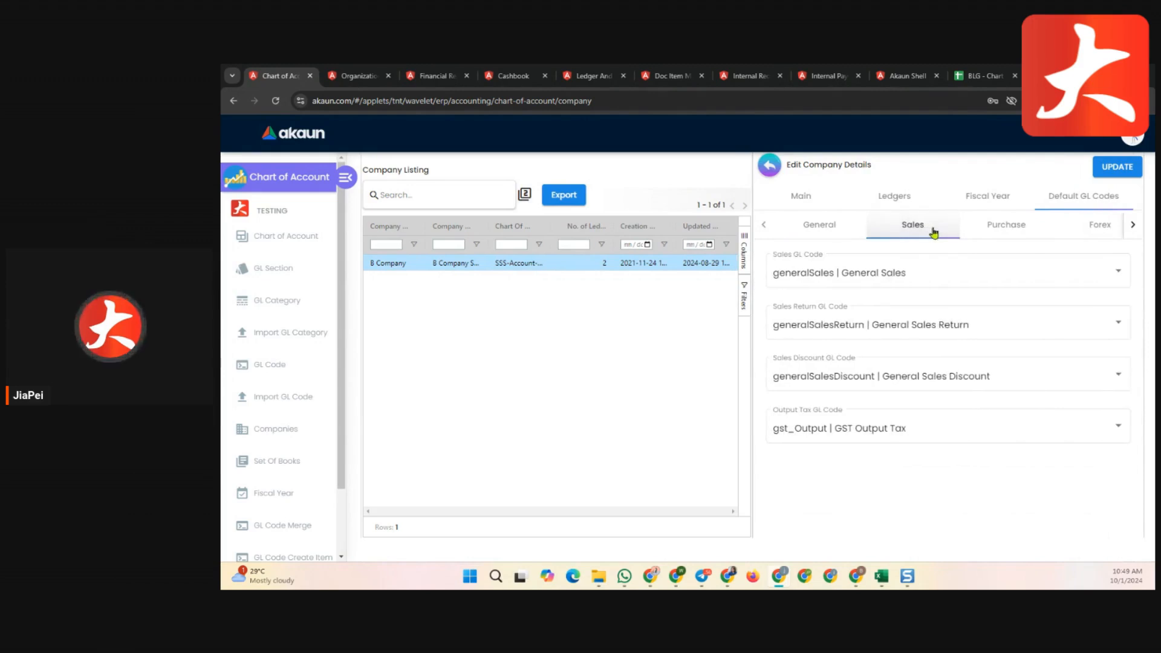
pyautogui.click(1017, 229)
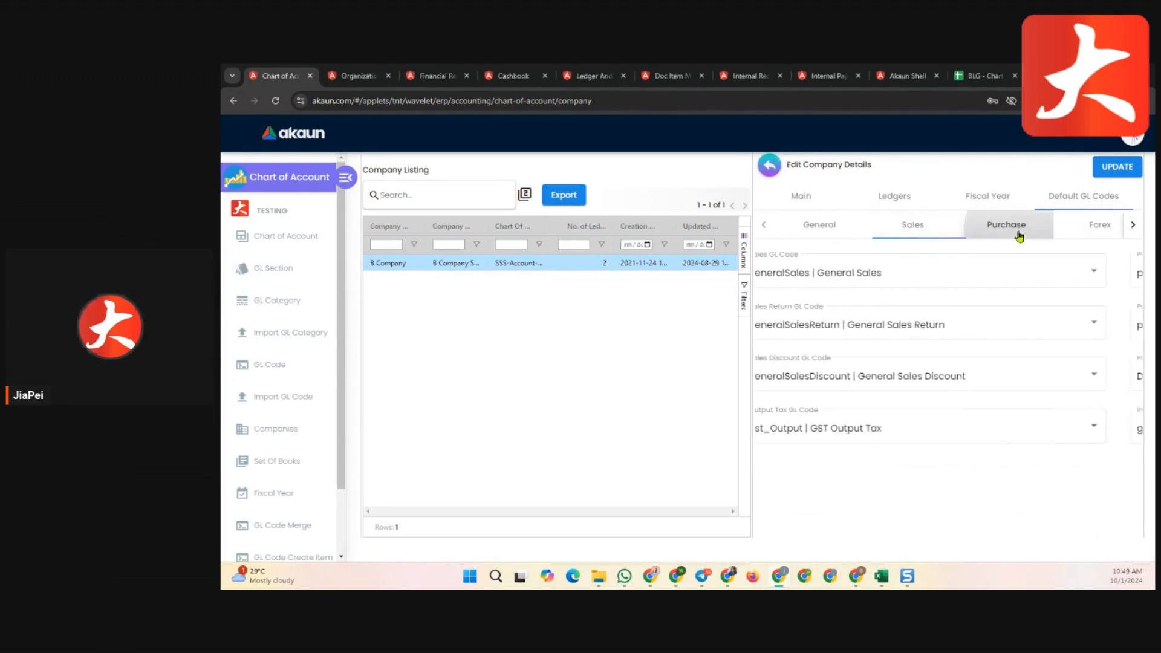
pyautogui.click(1095, 233)
pyautogui.click(1099, 228)
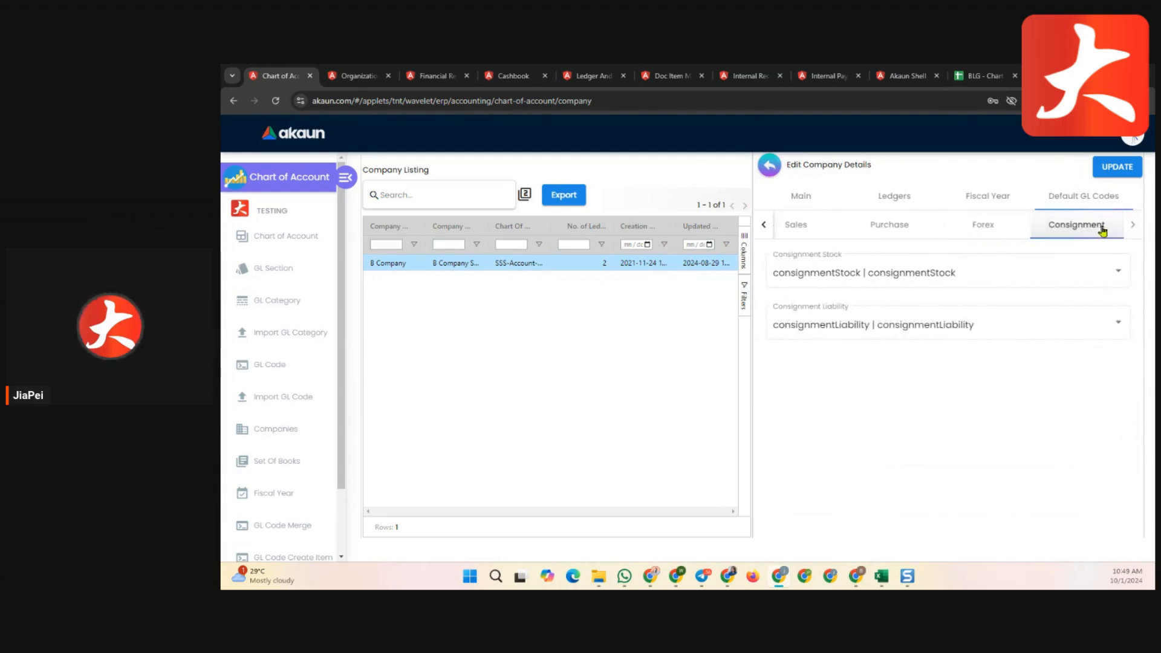
# Review B Company's general default GL codes for trade, non-trade, not-invoiced, merchant and employee receivables and payables.
pyautogui.click(793, 225)
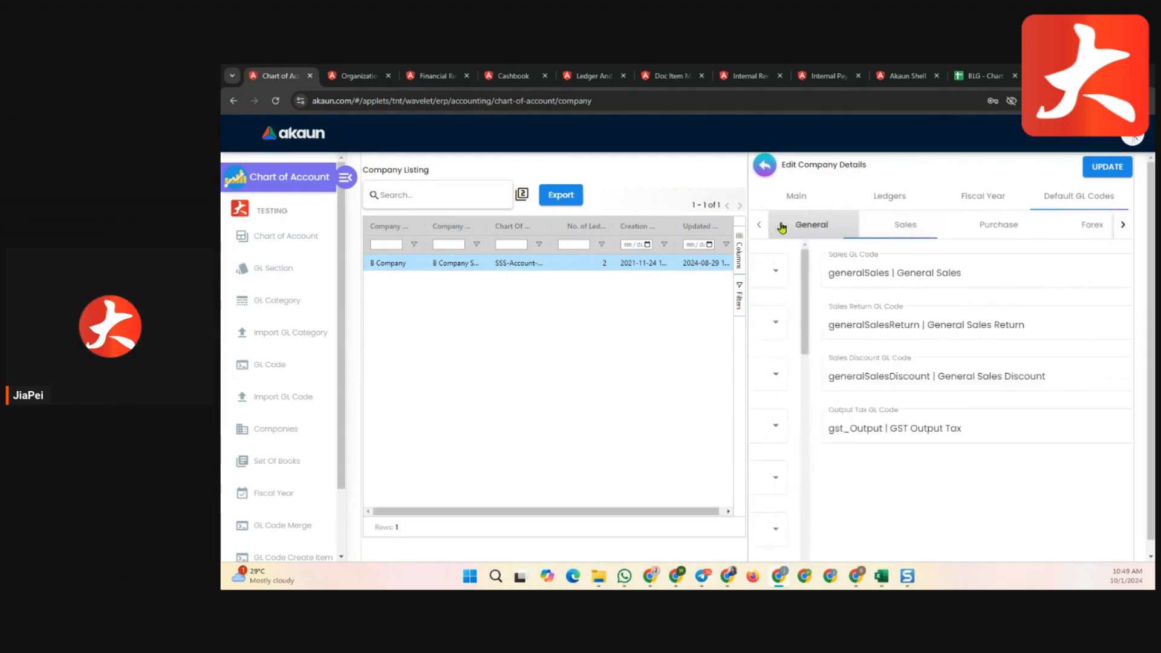
pyautogui.click(782, 227)
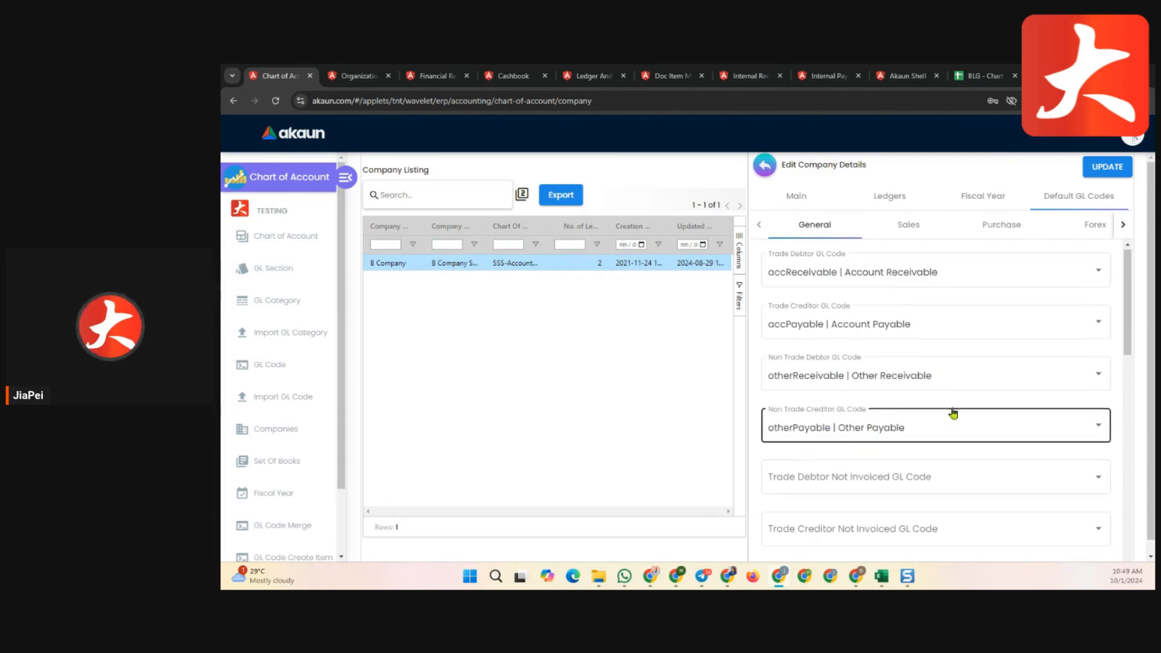
pyautogui.scroll(-2, 837, 383)
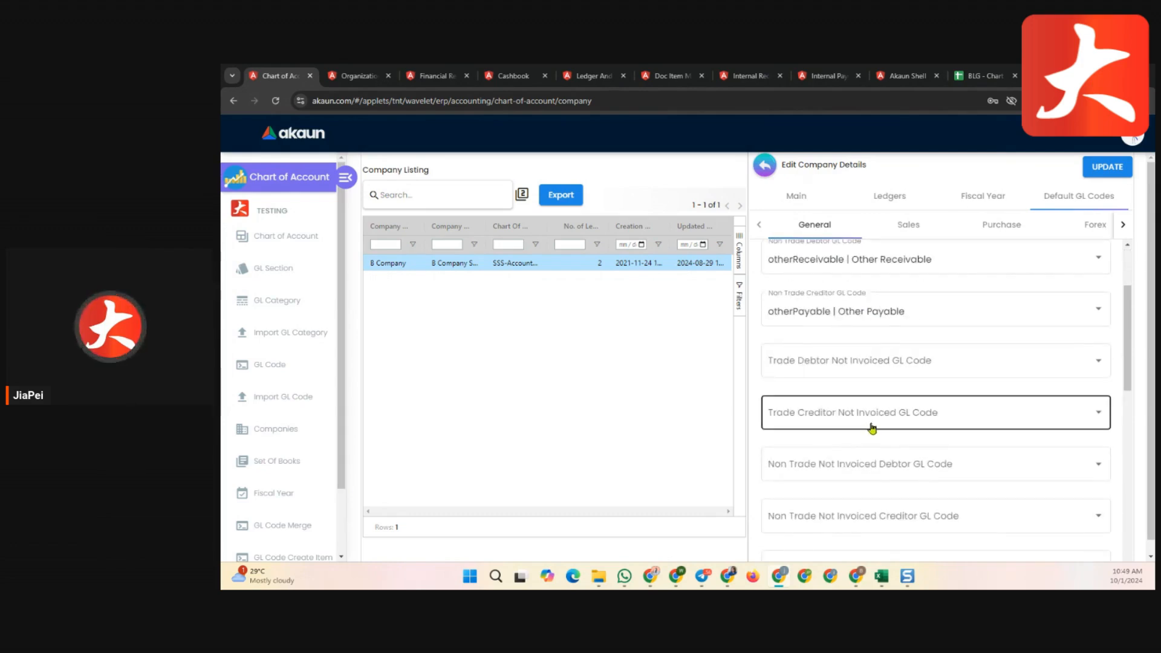
pyautogui.scroll(-1, 910, 422)
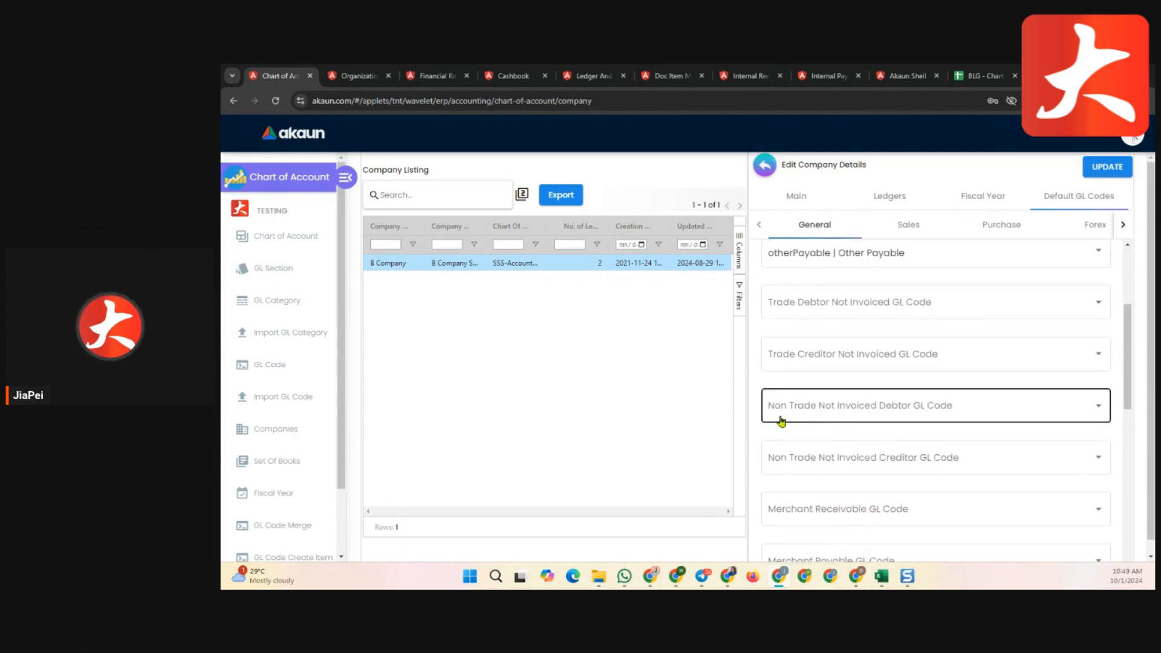
pyautogui.scroll(-1, 784, 411)
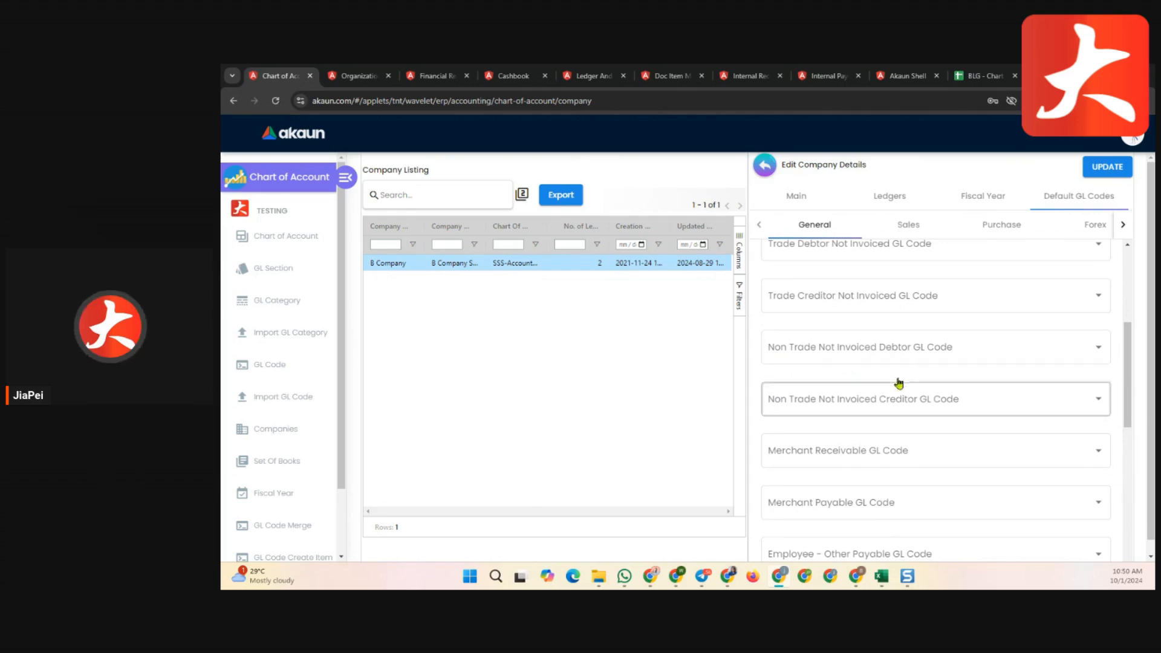
pyautogui.scroll(-1, 915, 405)
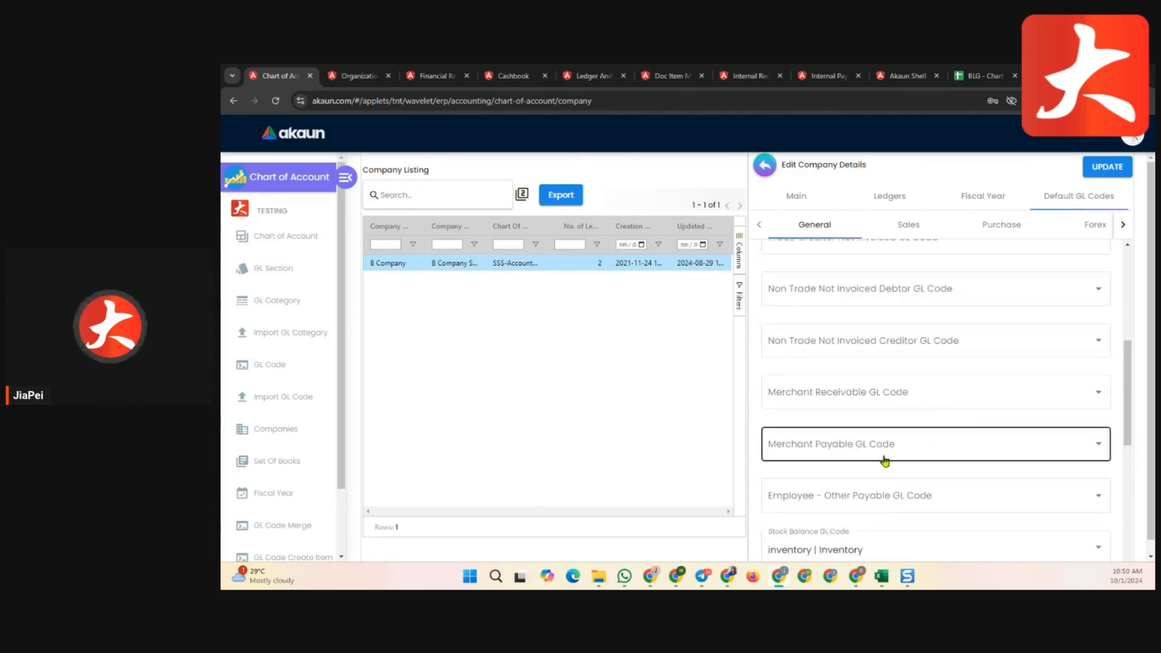
pyautogui.scroll(-1, 884, 461)
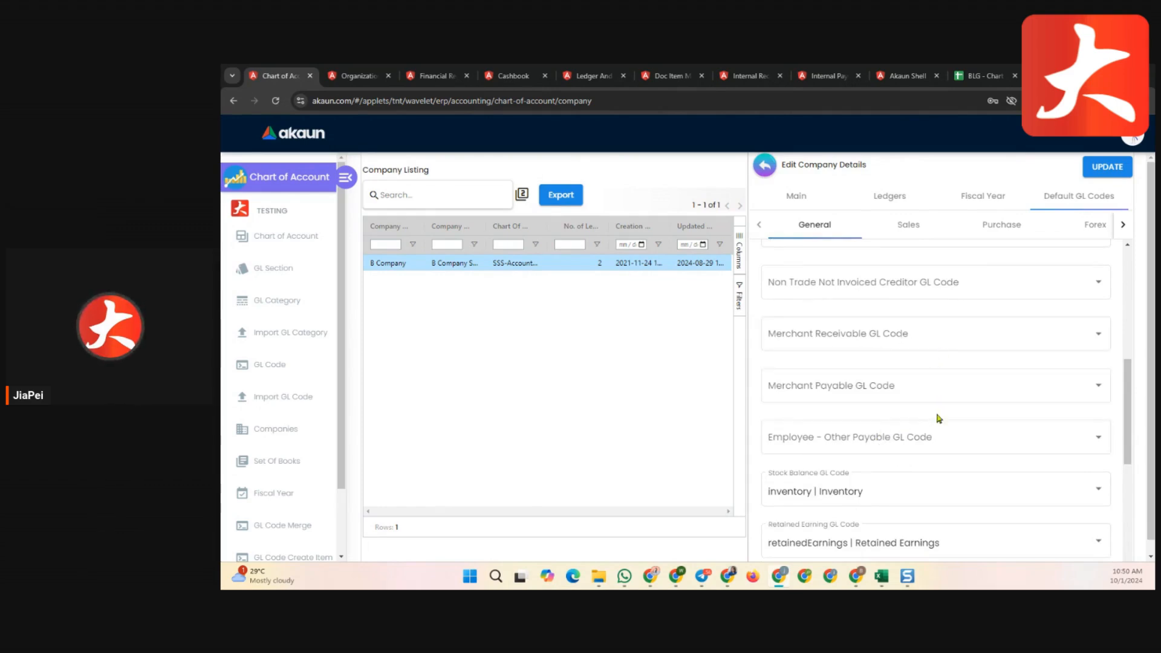
# Examine the general default GL codes from Stock Balance through Rounding, including Retained Earning, Cost of Goods Sold and Profit Loss.
pyautogui.scroll(-1, 943, 420)
pyautogui.scroll(-1, 949, 422)
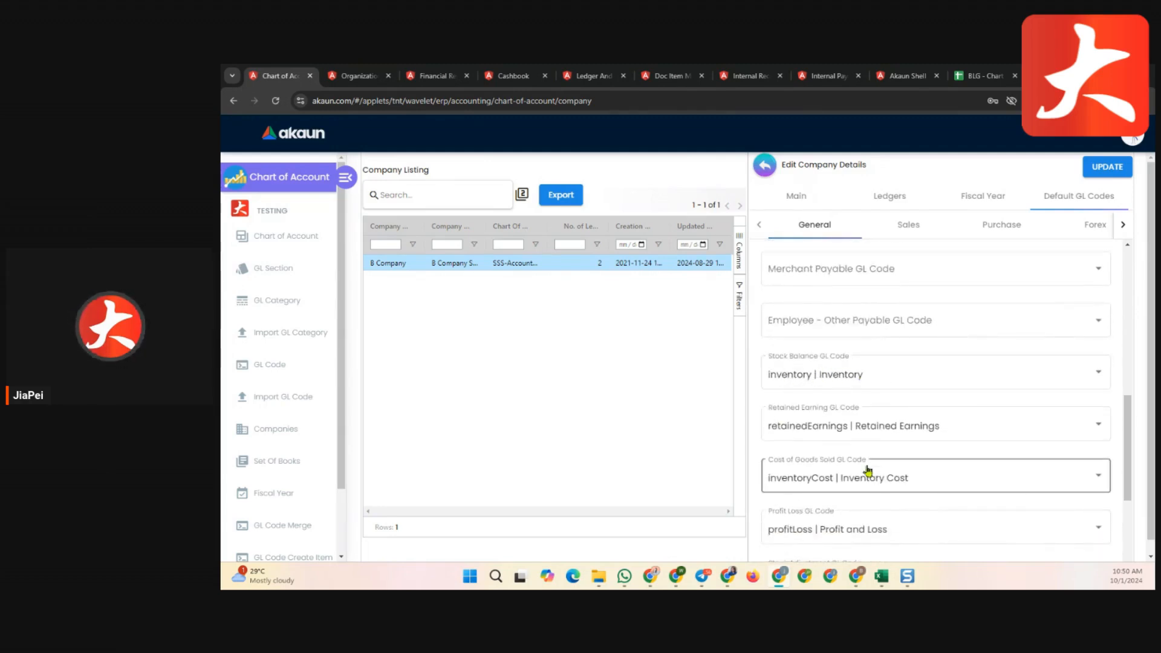
pyautogui.scroll(-1, 863, 479)
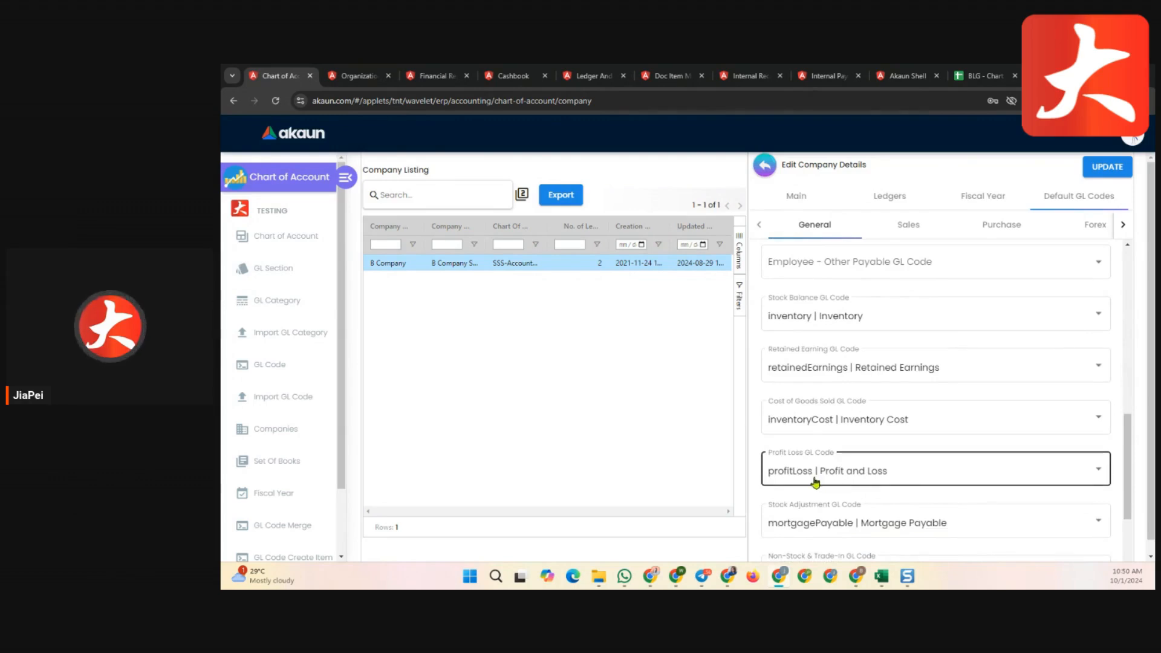
pyautogui.scroll(-1, 895, 484)
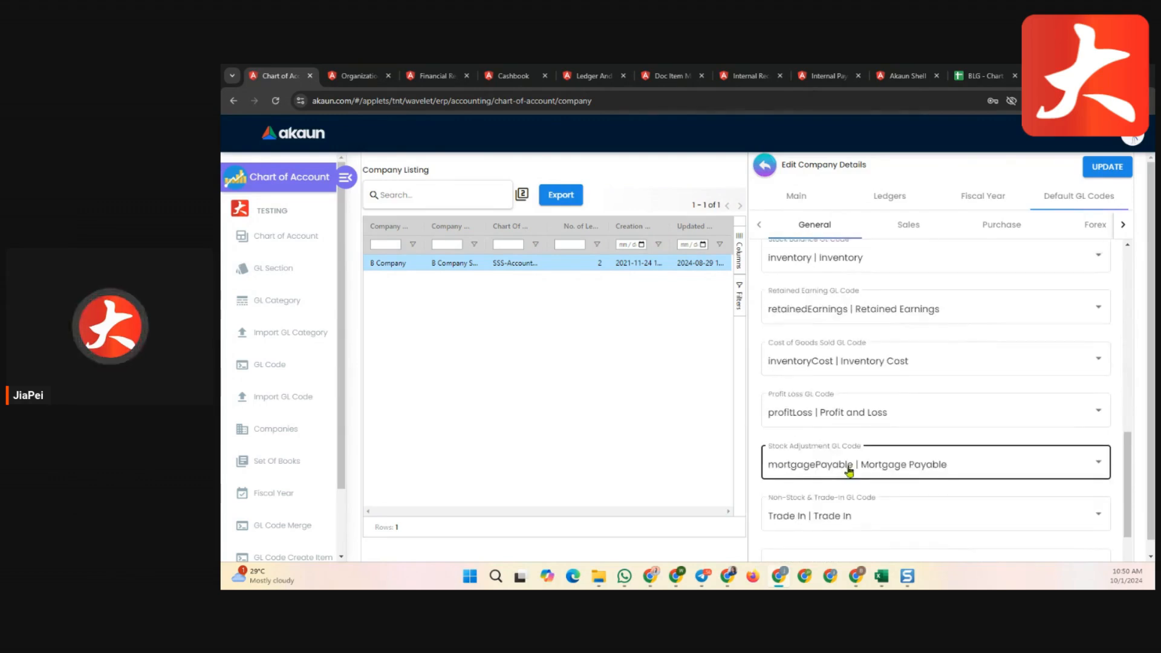
pyautogui.scroll(-1, 840, 465)
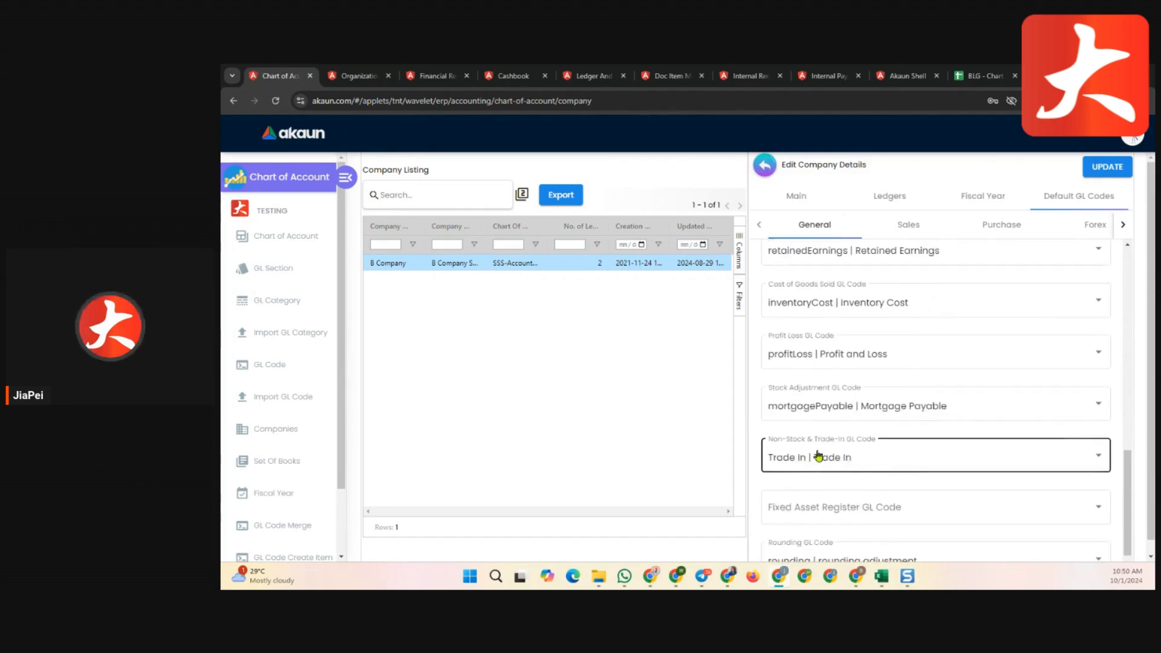
pyautogui.scroll(-1, 856, 463)
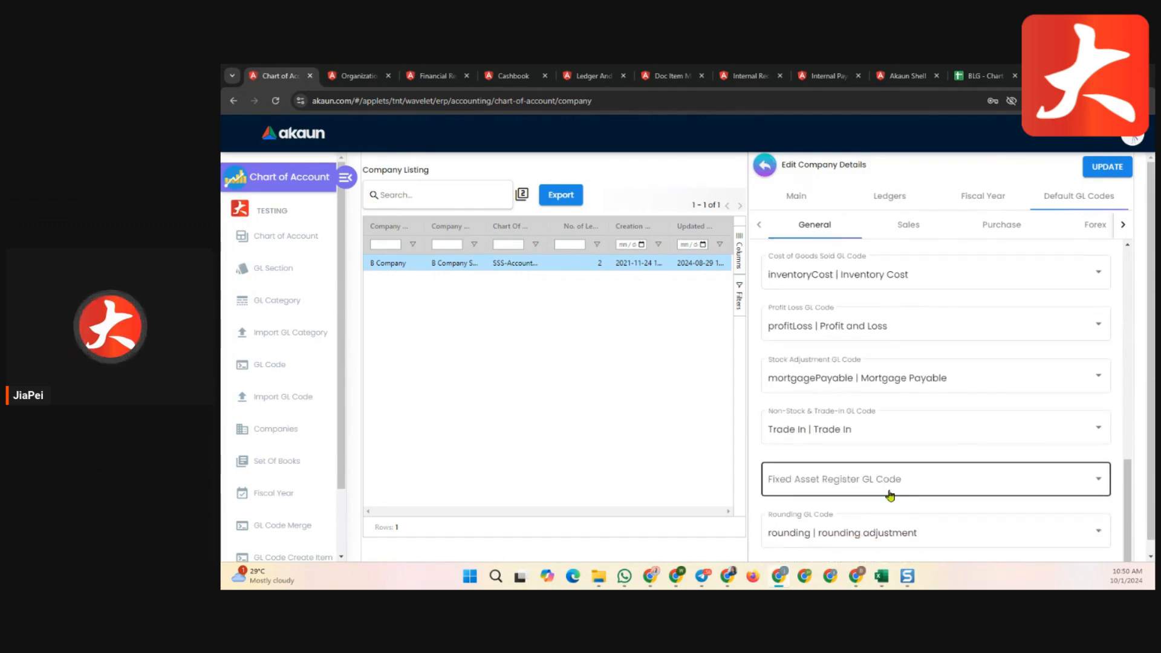
pyautogui.scroll(-1, 864, 499)
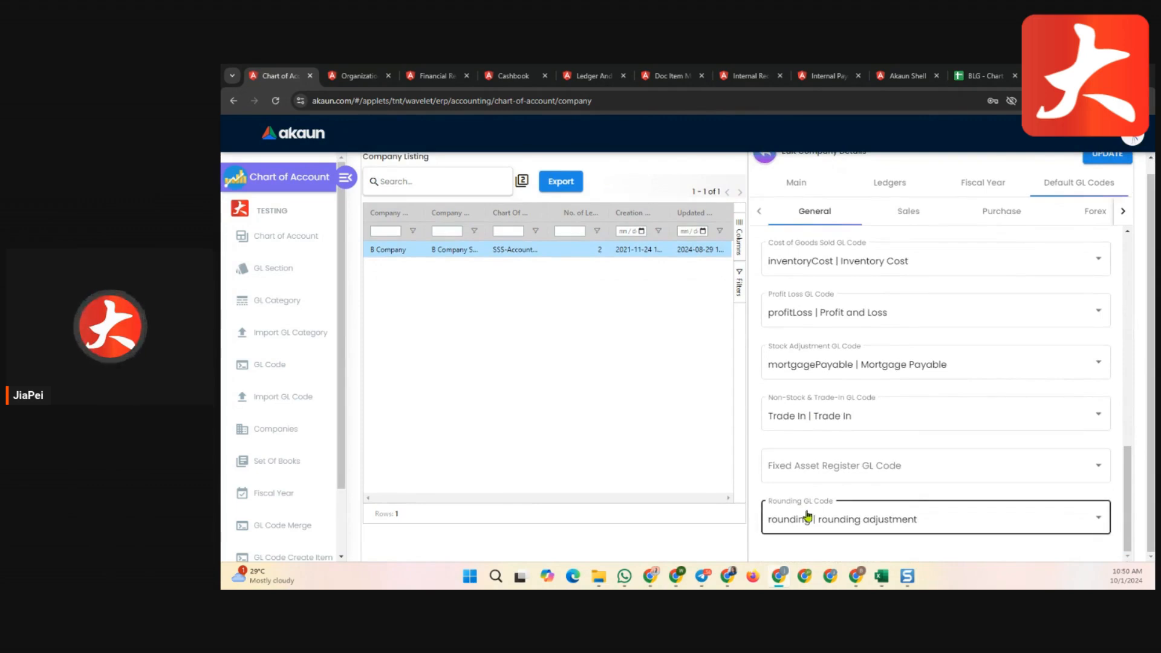
pyautogui.scroll(1, 840, 483)
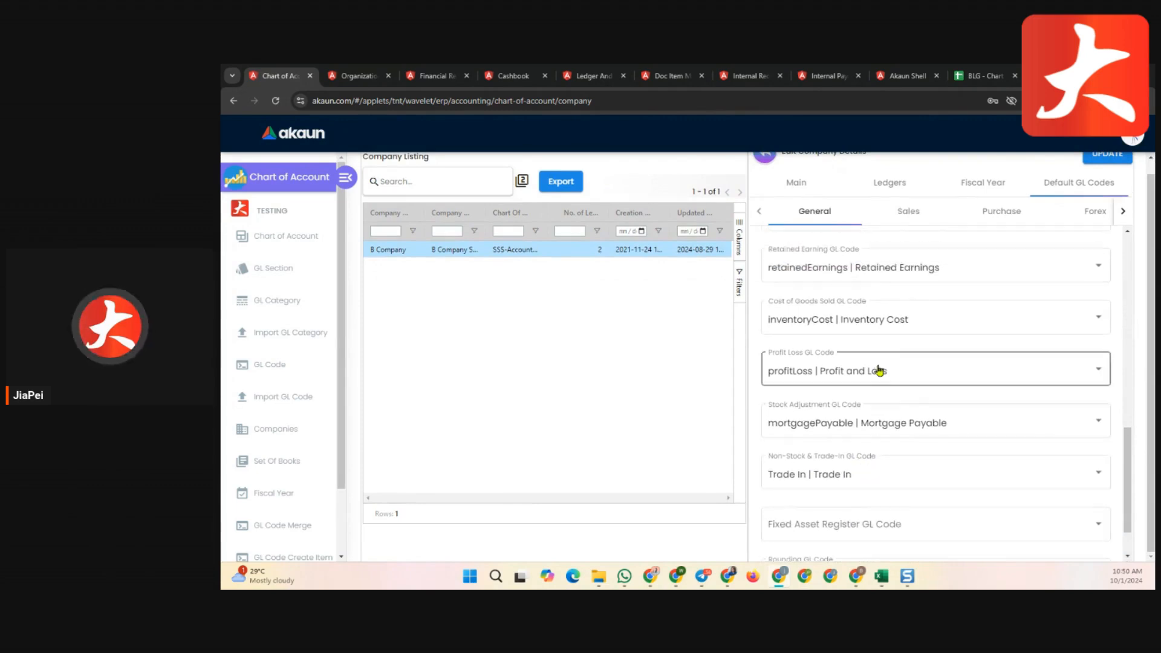
pyautogui.scroll(2, 898, 331)
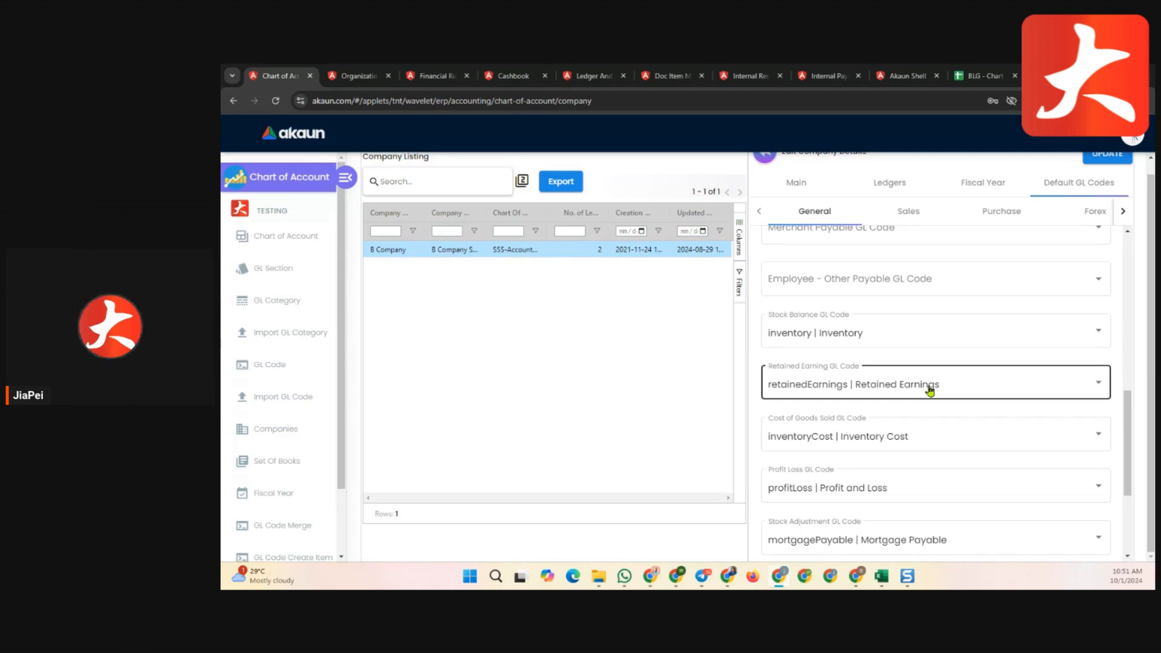
pyautogui.click(909, 336)
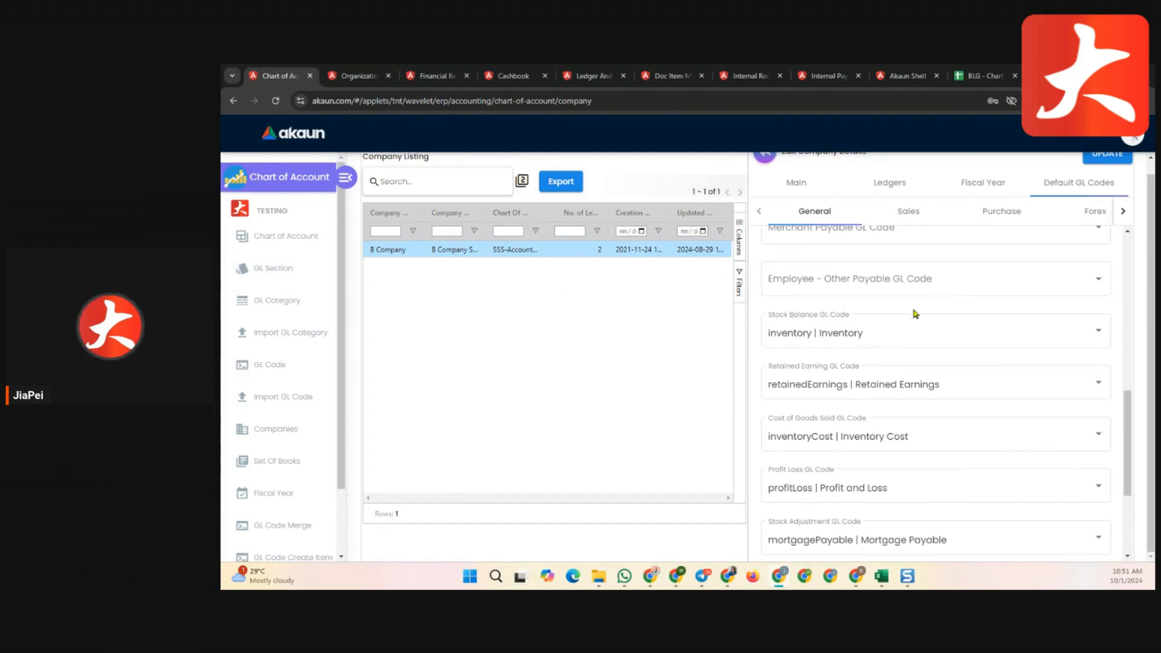
pyautogui.scroll(-3, 974, 355)
pyautogui.scroll(2, 943, 290)
# Review B Company's default GL codes for Sales, Purchase, Forex and Consignment.
pyautogui.click(918, 223)
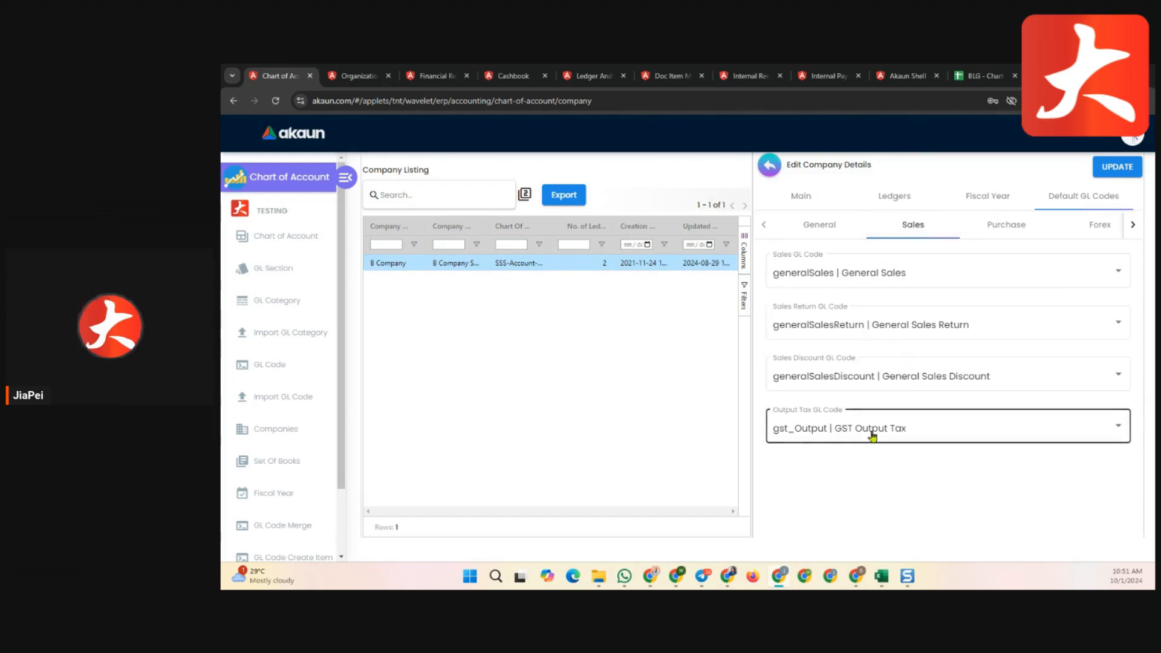
pyautogui.click(1008, 229)
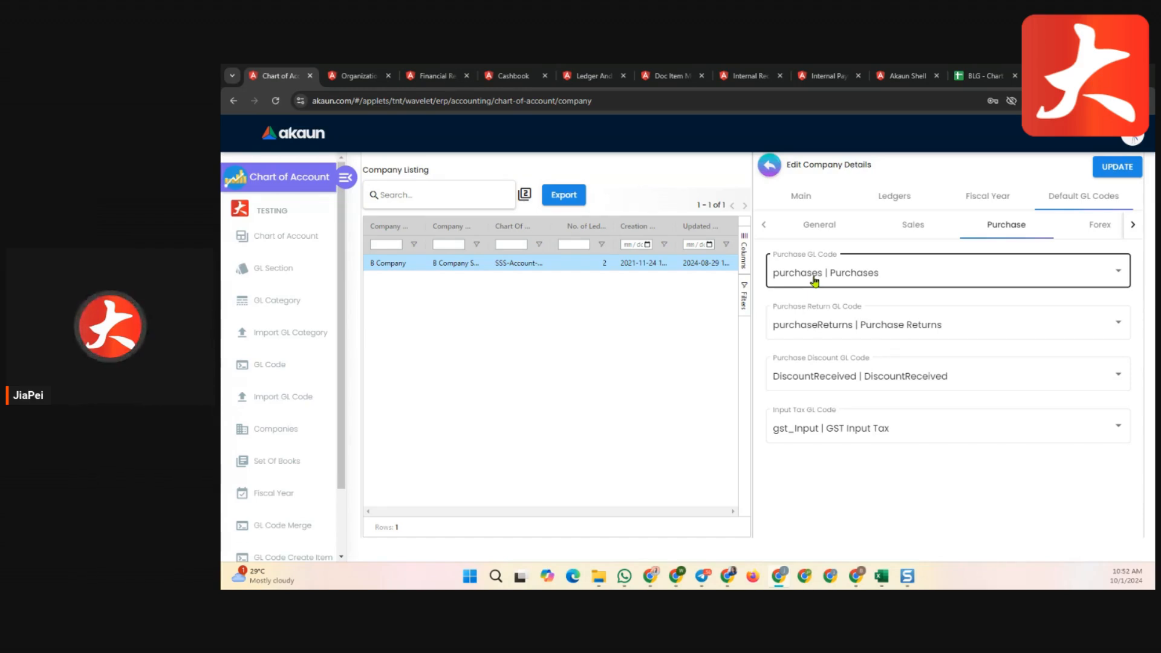
pyautogui.click(888, 327)
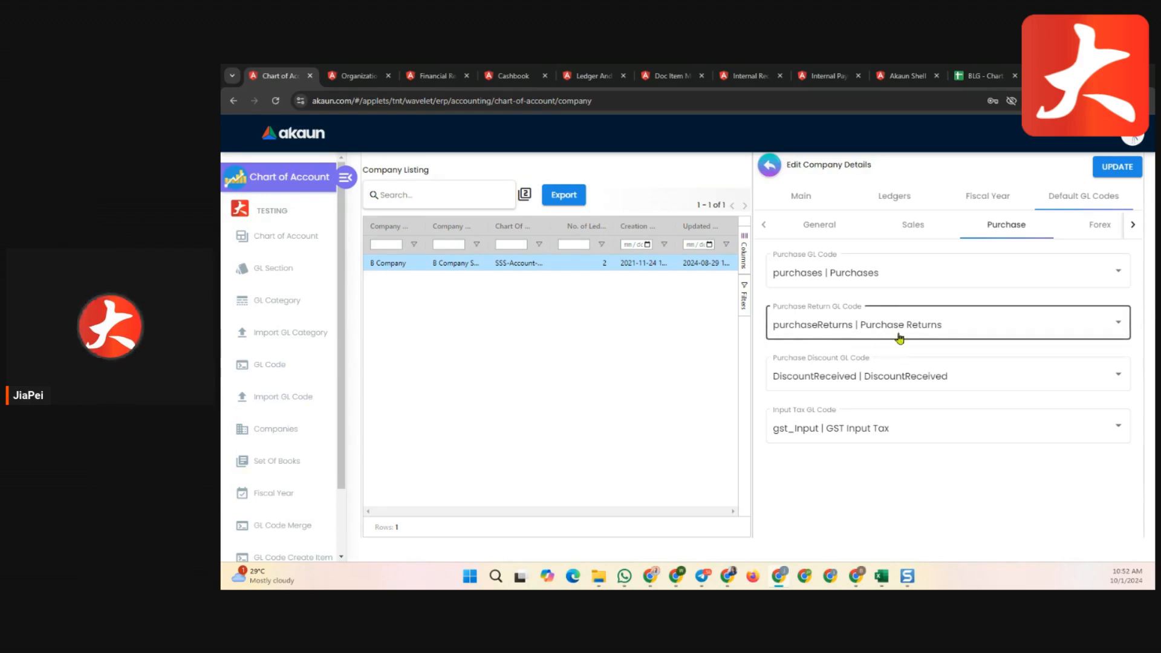
pyautogui.click(905, 370)
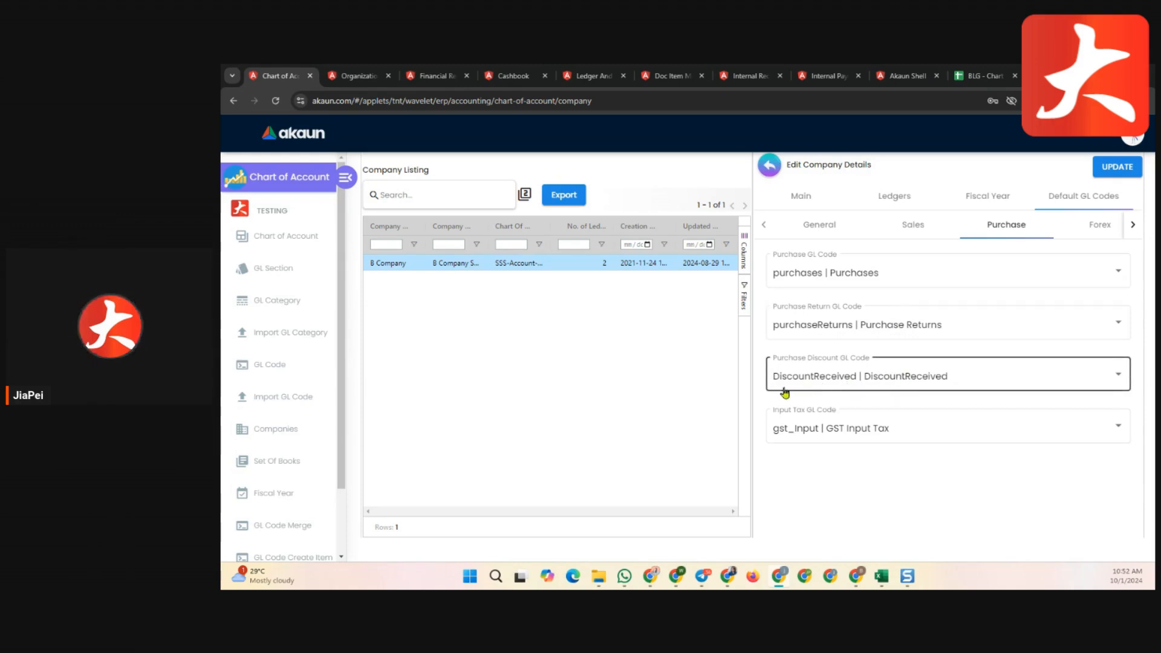
pyautogui.click(1073, 235)
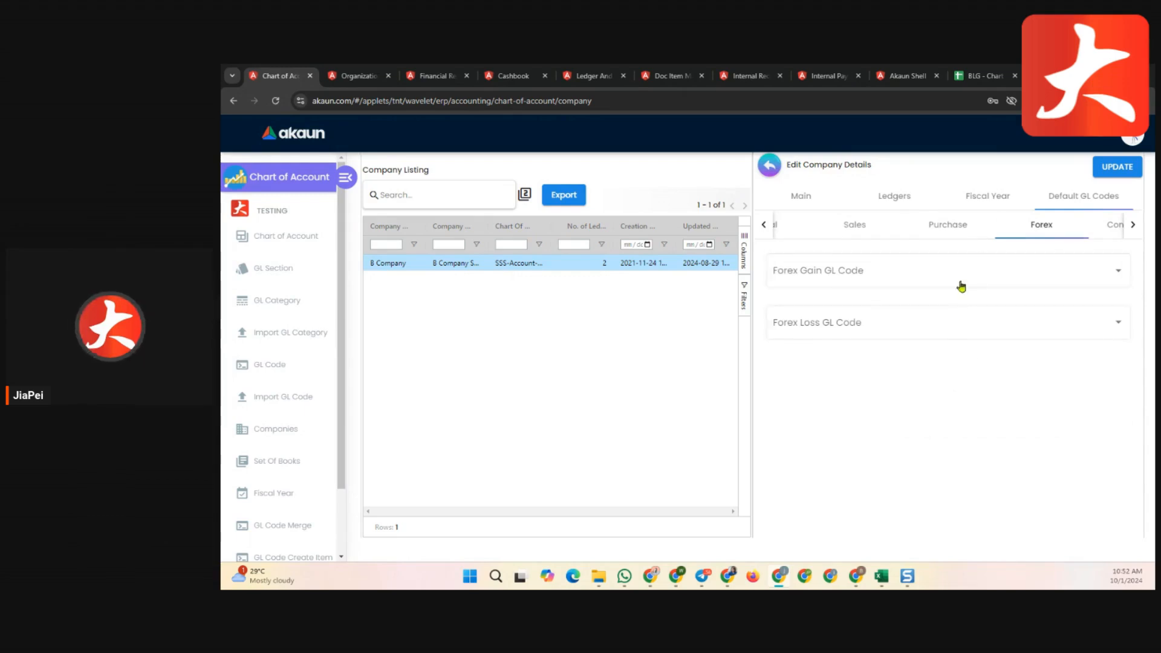
pyautogui.click(1096, 233)
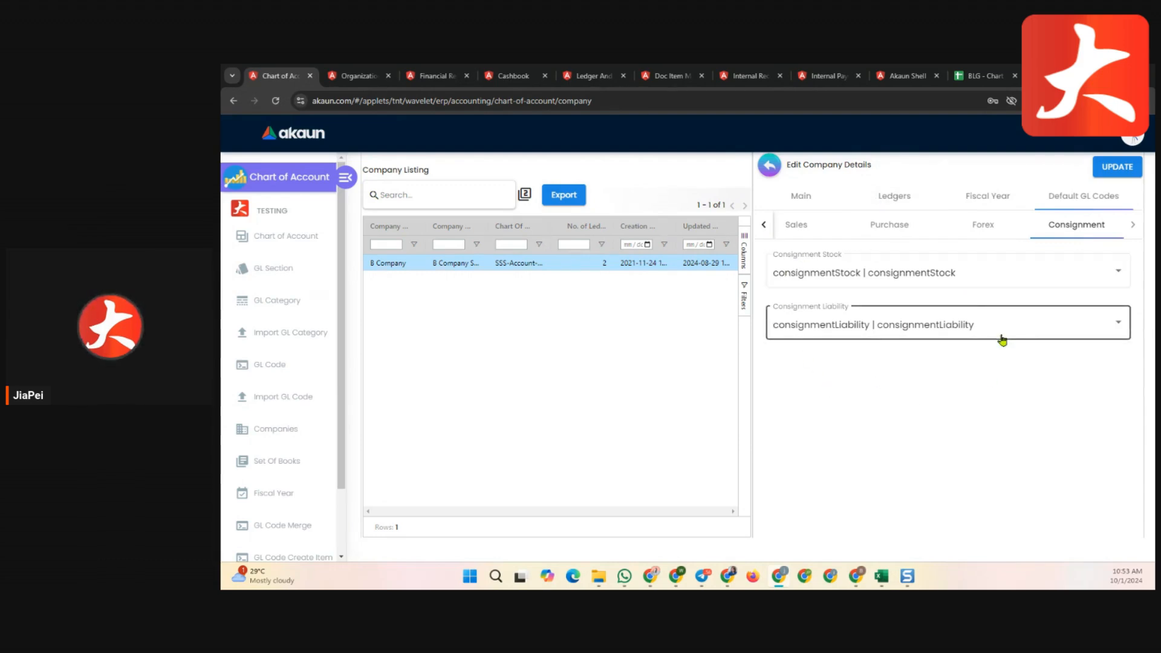
# Switch to the BLG - Chart Of Account (COA) spreadsheet and review its Default GL Codes sheet, selecting the Trade Creditor entry.
pyautogui.hotkey('ctrl', 'shift', 'Tab')
pyautogui.click(647, 552)
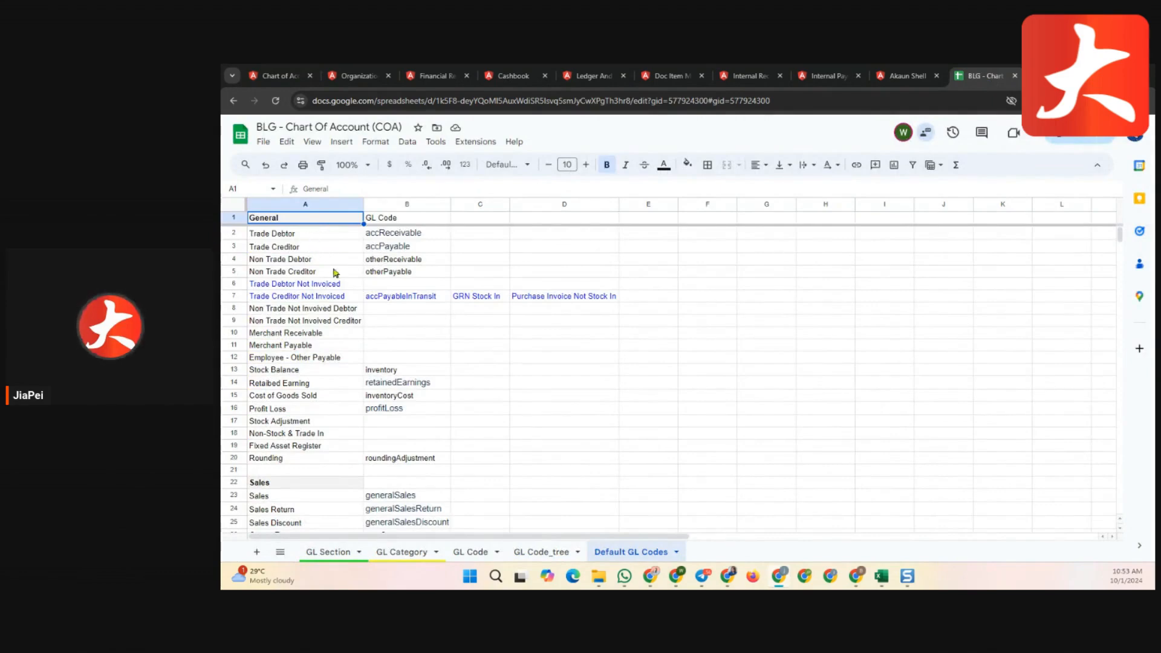
pyautogui.scroll(-2, 356, 266)
pyautogui.scroll(2, 363, 256)
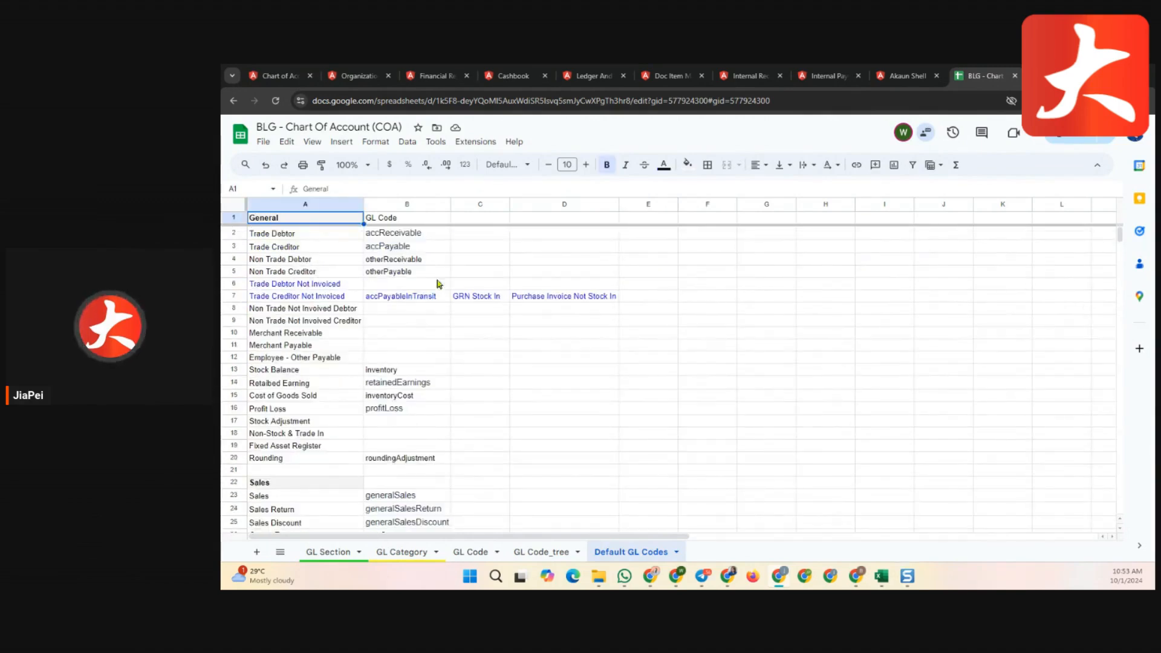
pyautogui.click(316, 248)
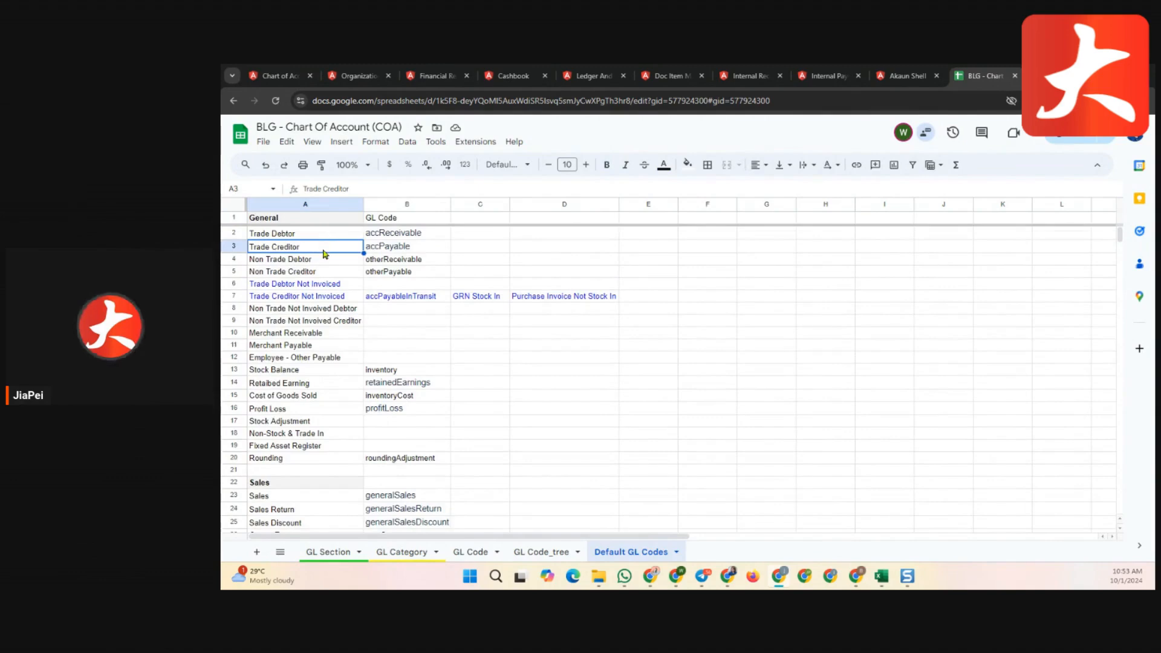
# Examine the GL Code column, comparing the Trade Debtor code in B2 with the Sales code in B23.
pyautogui.click(426, 205)
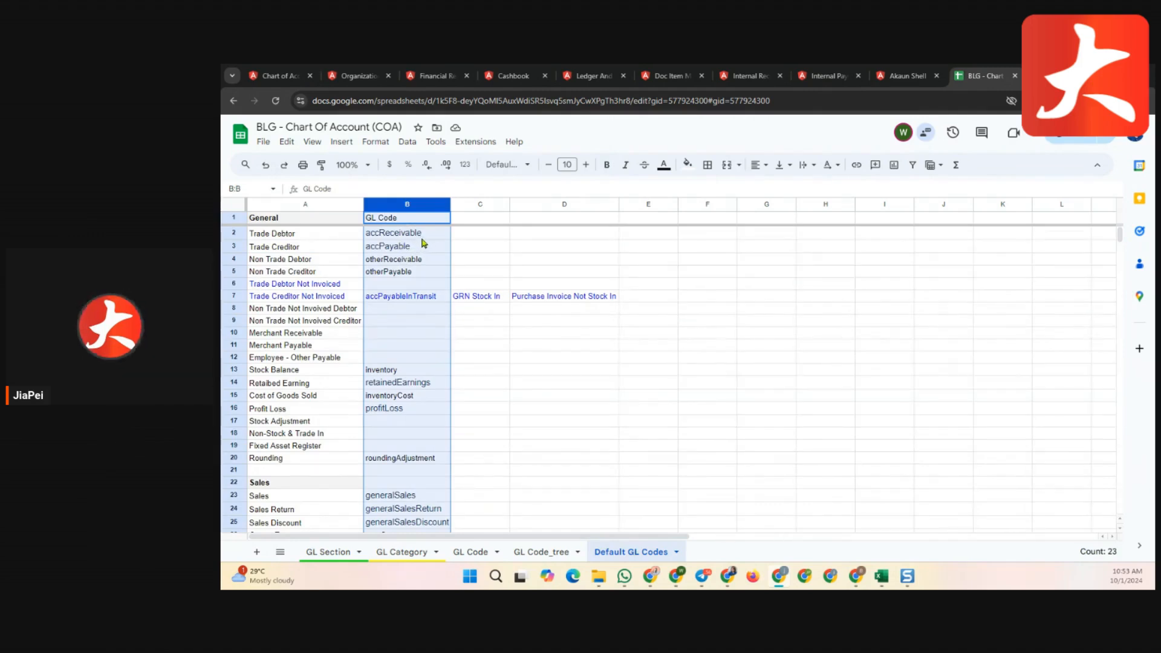
pyautogui.click(422, 238)
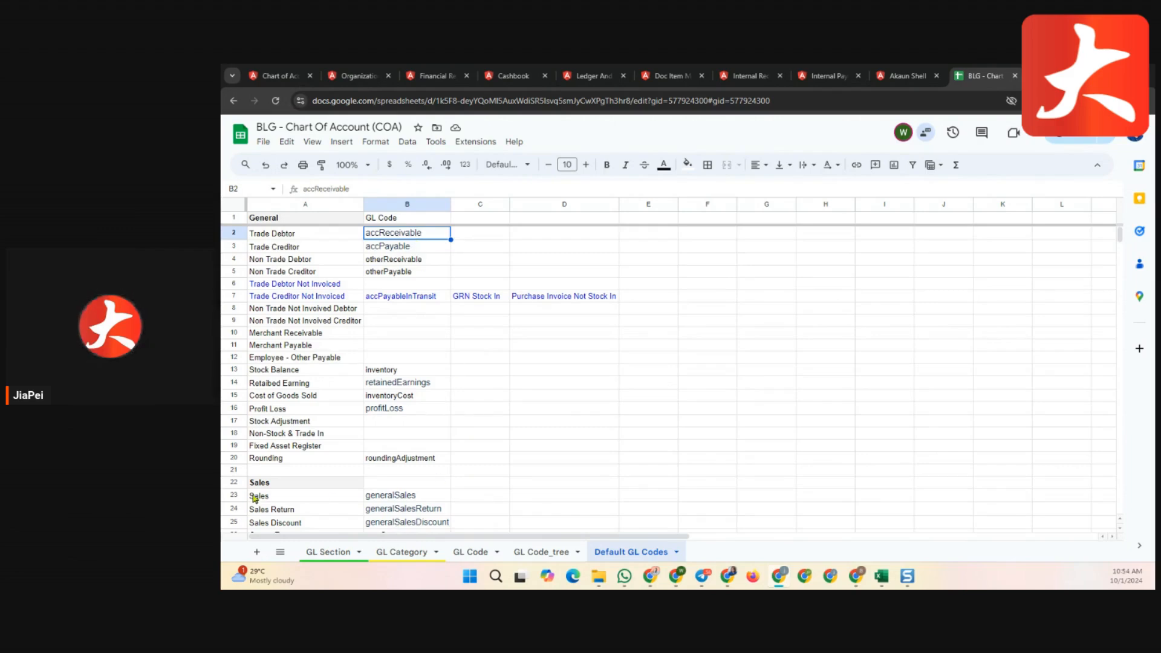
pyautogui.click(418, 500)
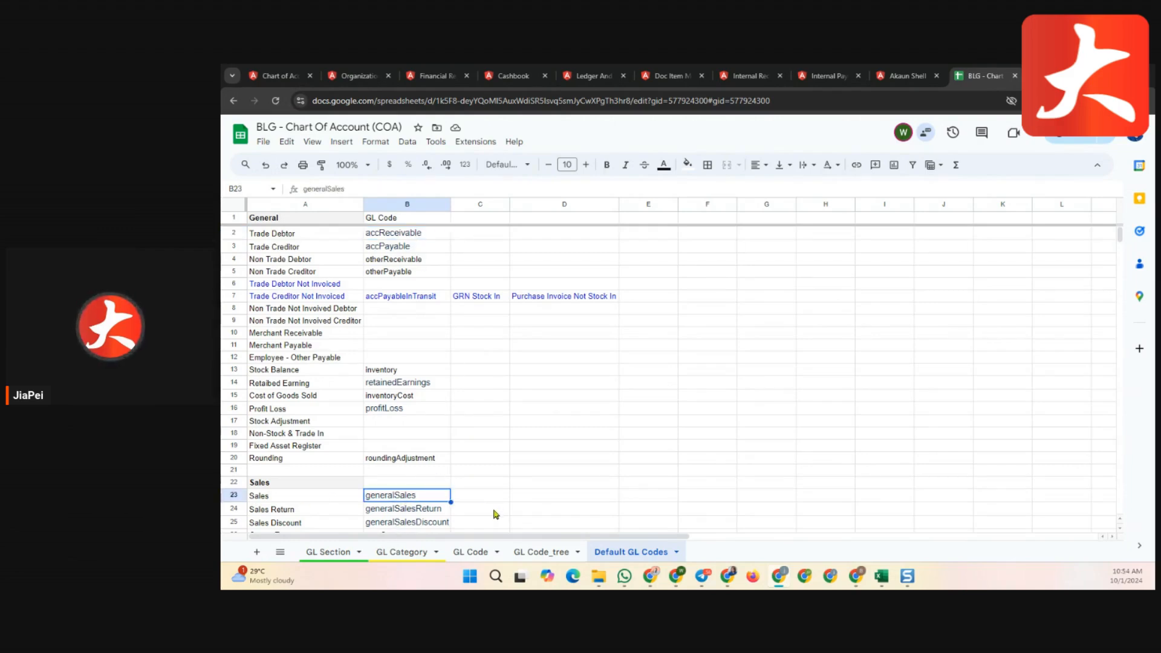
pyautogui.click(421, 234)
pyautogui.click(408, 502)
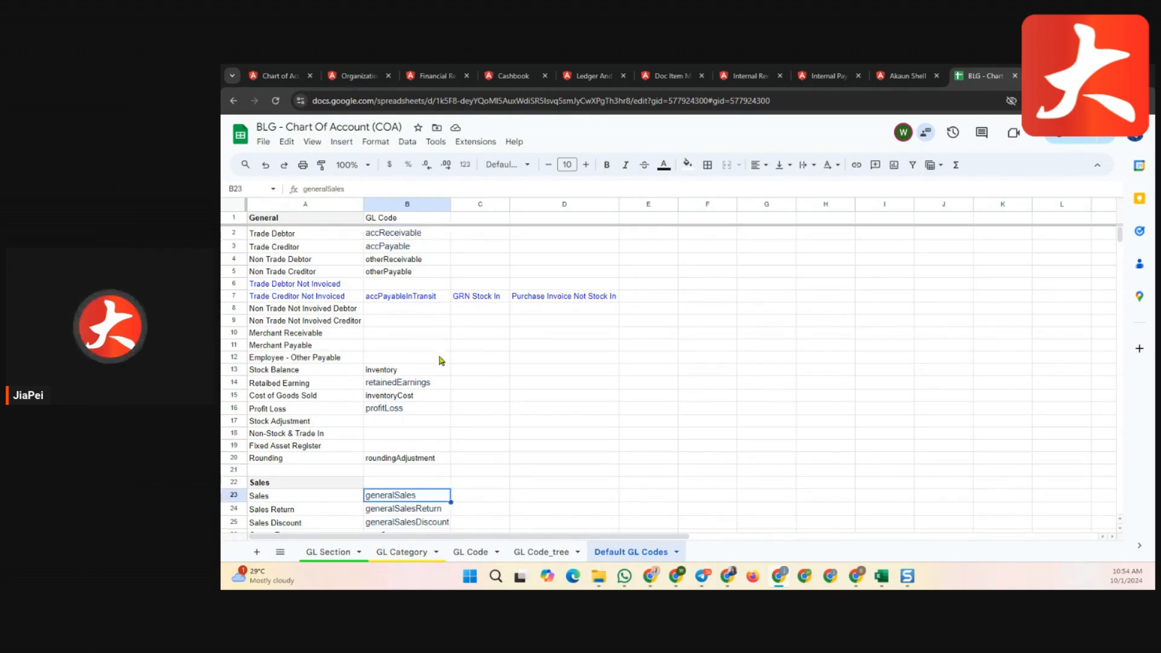
pyautogui.click(424, 234)
pyautogui.click(435, 501)
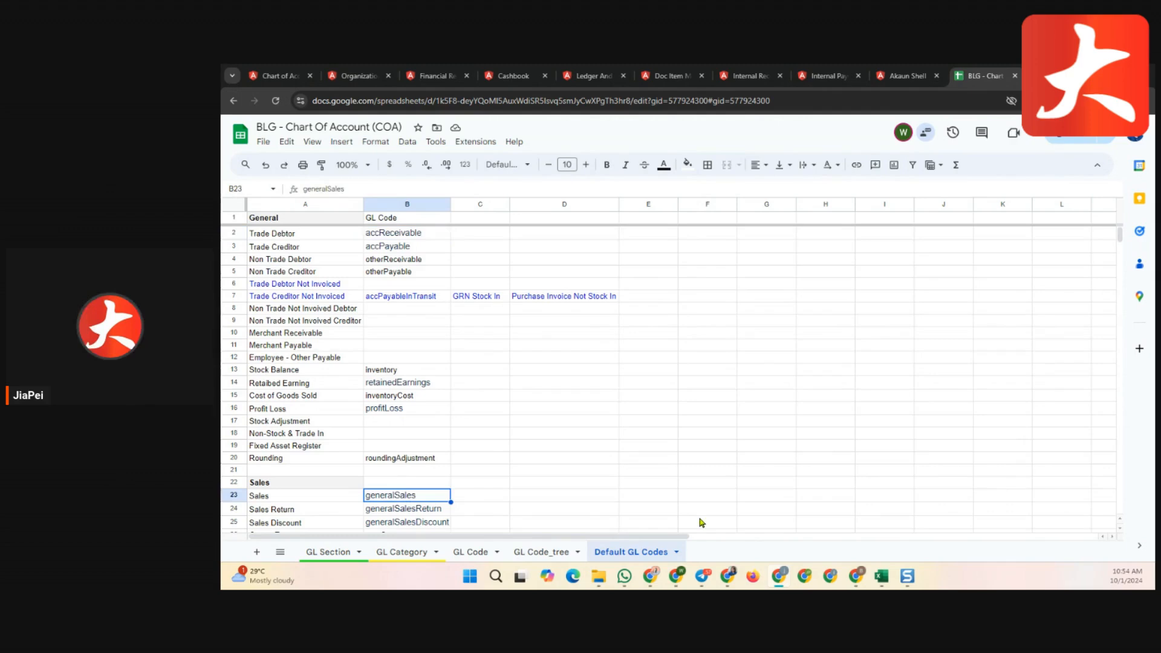
# Compare the Trade Creditor GL code in B3 with the Purchase GL code in B29.
pyautogui.click(414, 252)
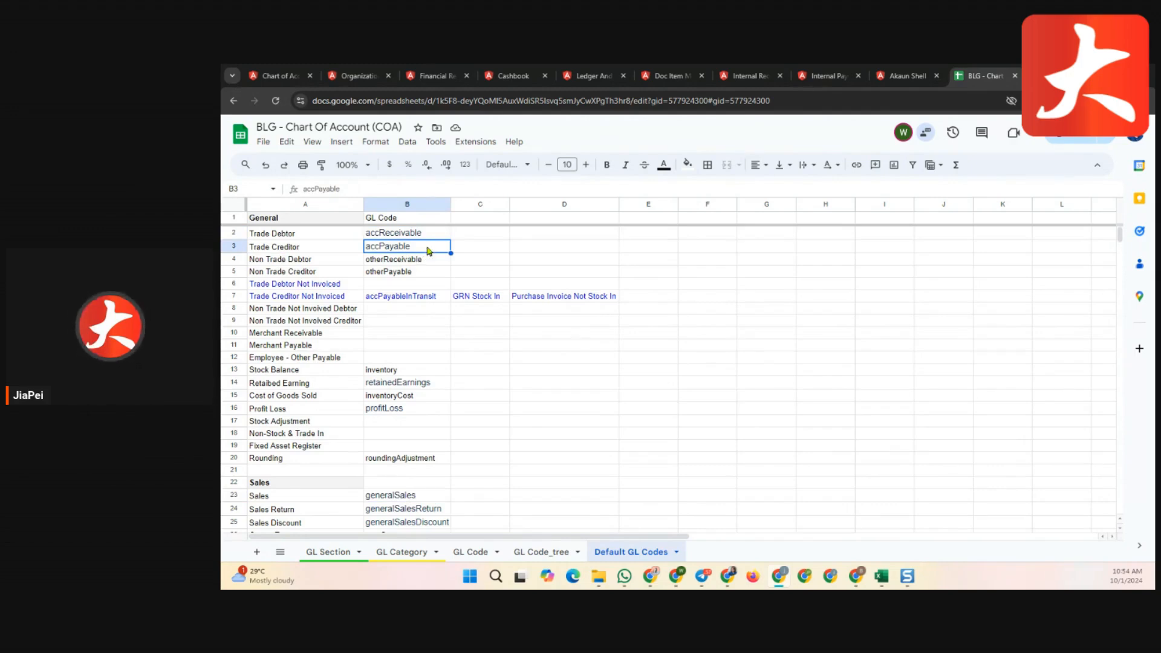
pyautogui.scroll(-2, 483, 327)
pyautogui.click(446, 513)
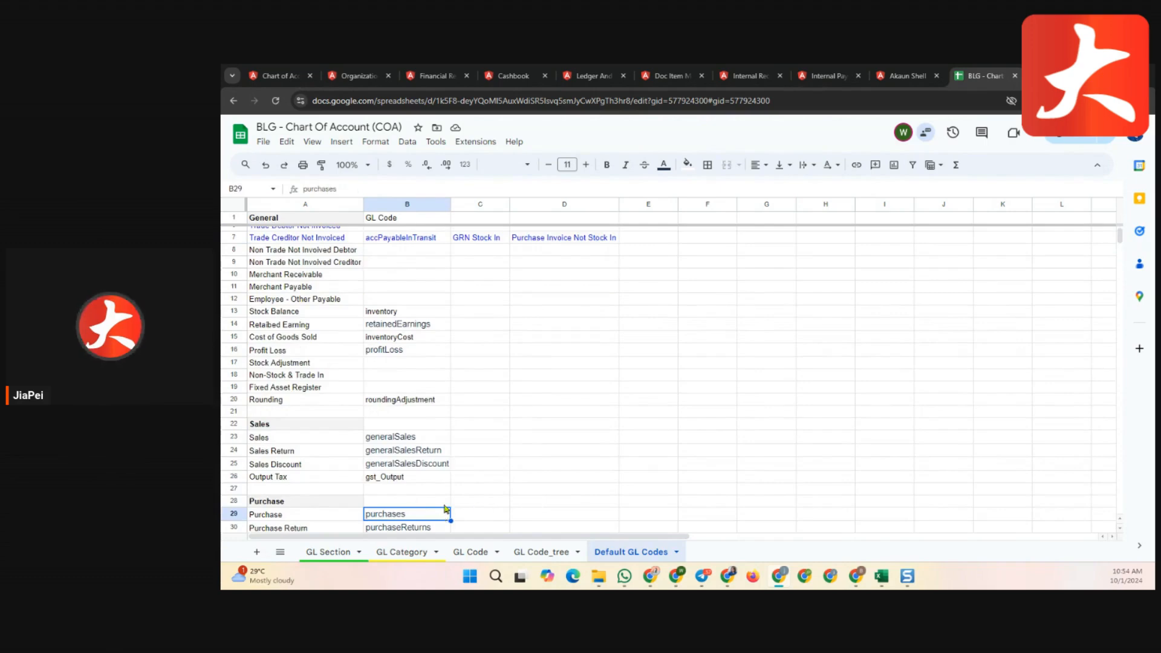
pyautogui.scroll(2, 446, 511)
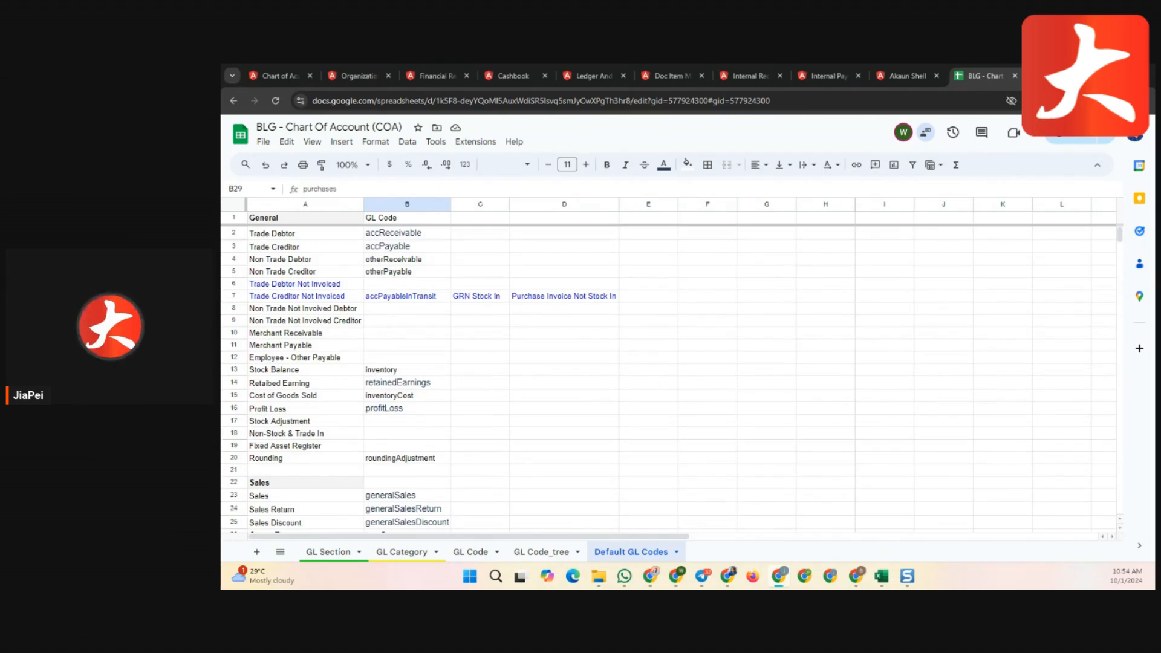
pyautogui.click(425, 250)
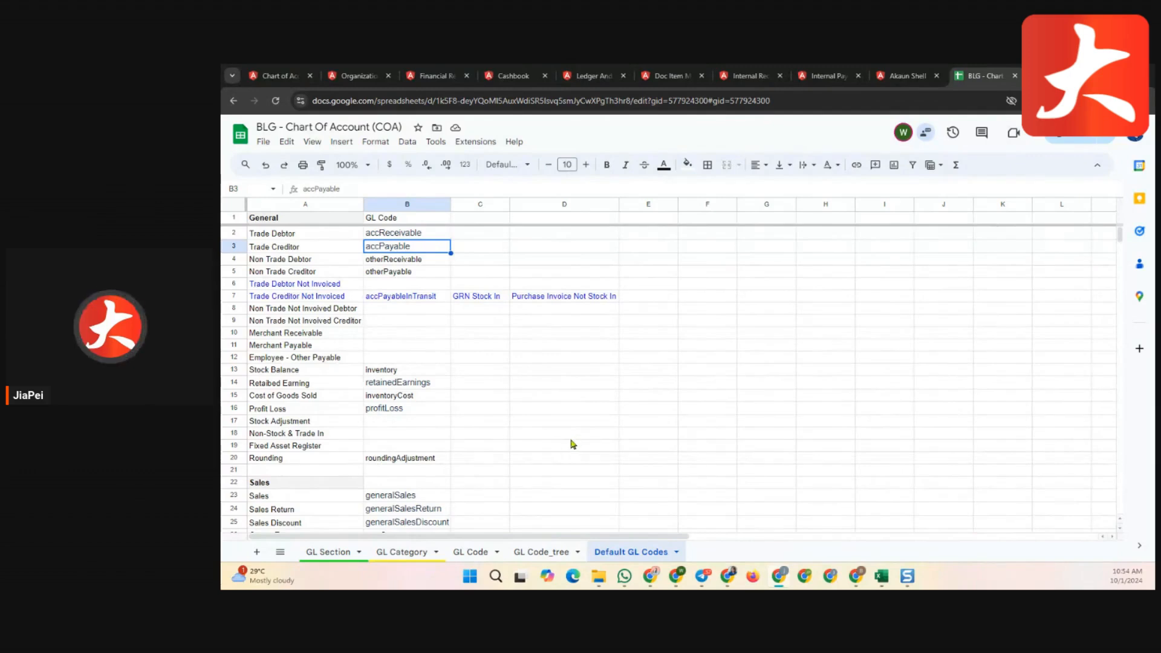
# Highlight the Stock Balance row and examine its default GL code in B13.
pyautogui.scroll(-2, 572, 446)
pyautogui.scroll(2, 353, 394)
pyautogui.click(284, 369)
pyautogui.hotkey('shift', 'space')
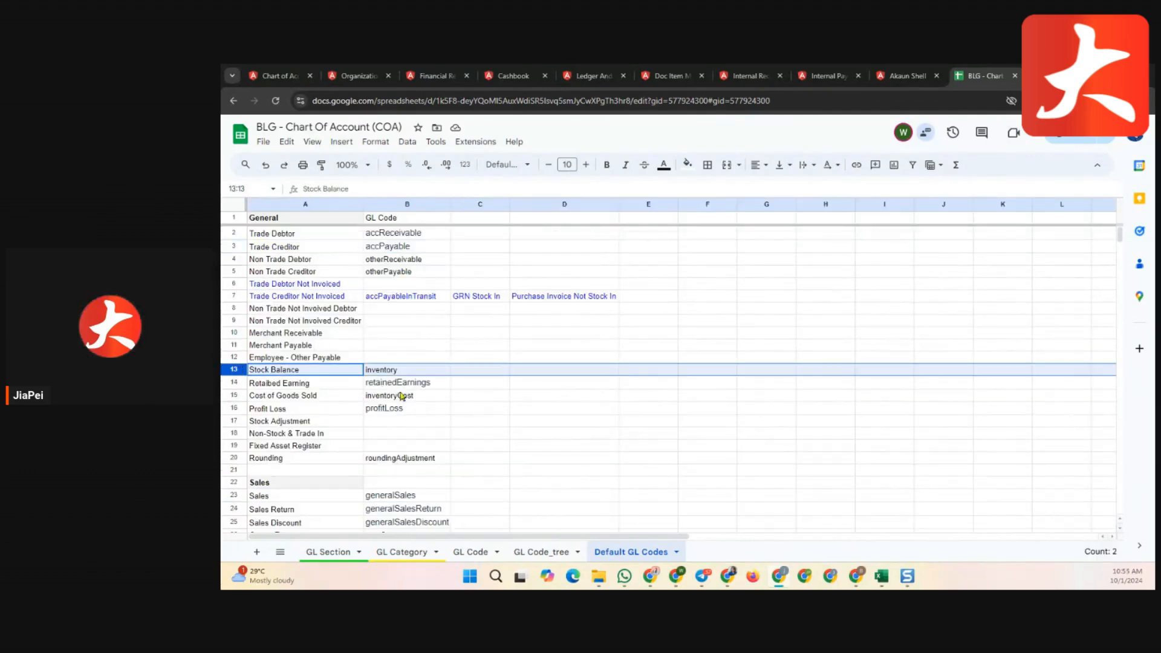
pyautogui.click(411, 374)
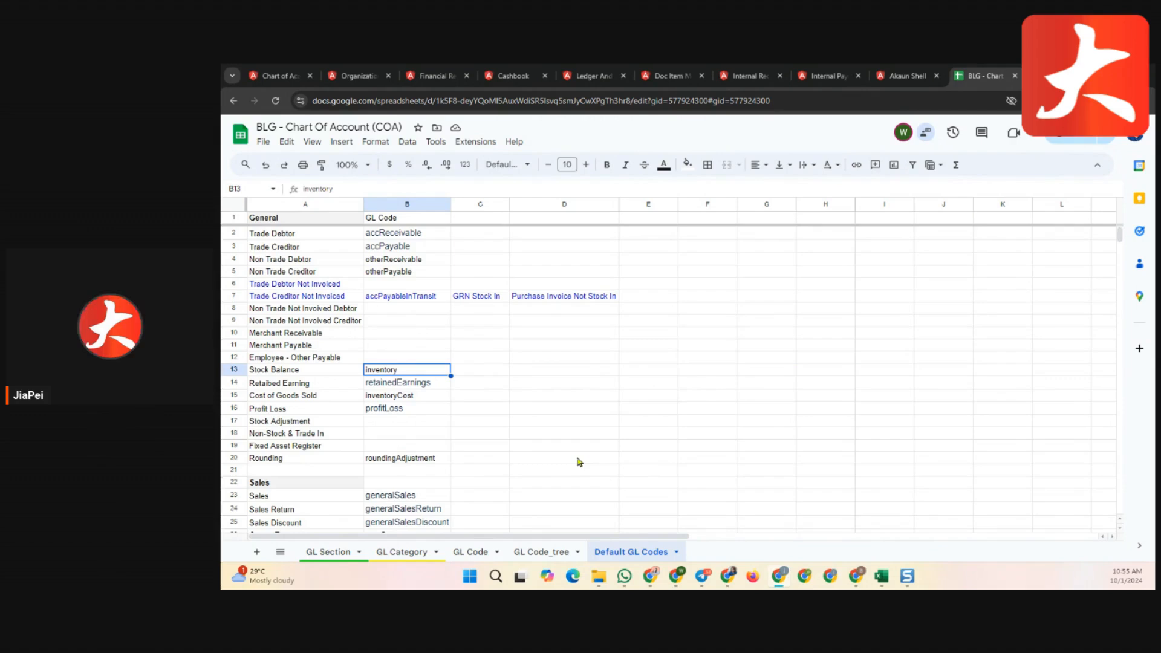
# Examine the Non Trade Debtor and Non Trade Creditor entries and select their GL codes in B4:B5.
pyautogui.click(295, 283)
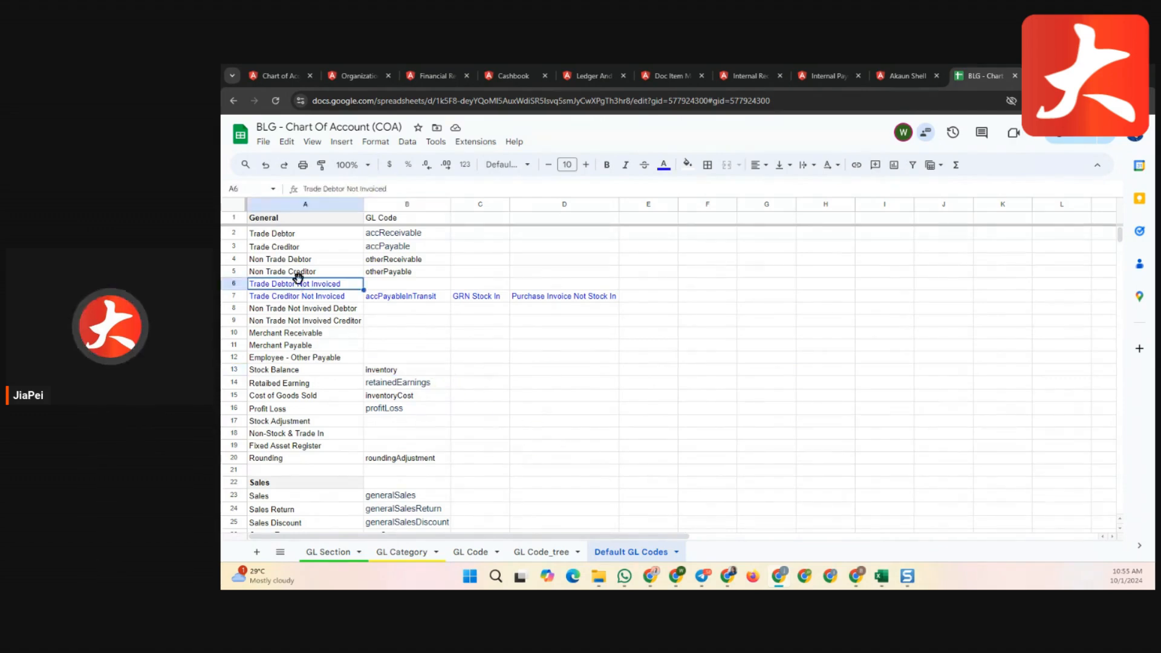
pyautogui.click(315, 261)
pyautogui.click(324, 275)
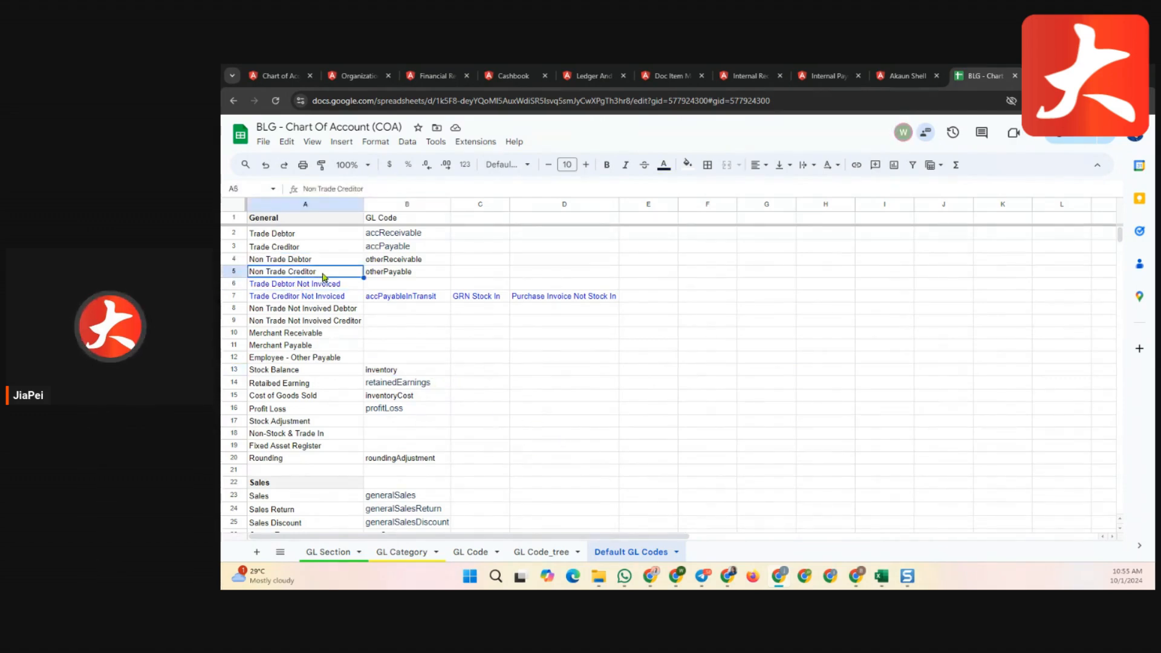
pyautogui.moveTo(410, 265); pyautogui.dragTo(412, 276)
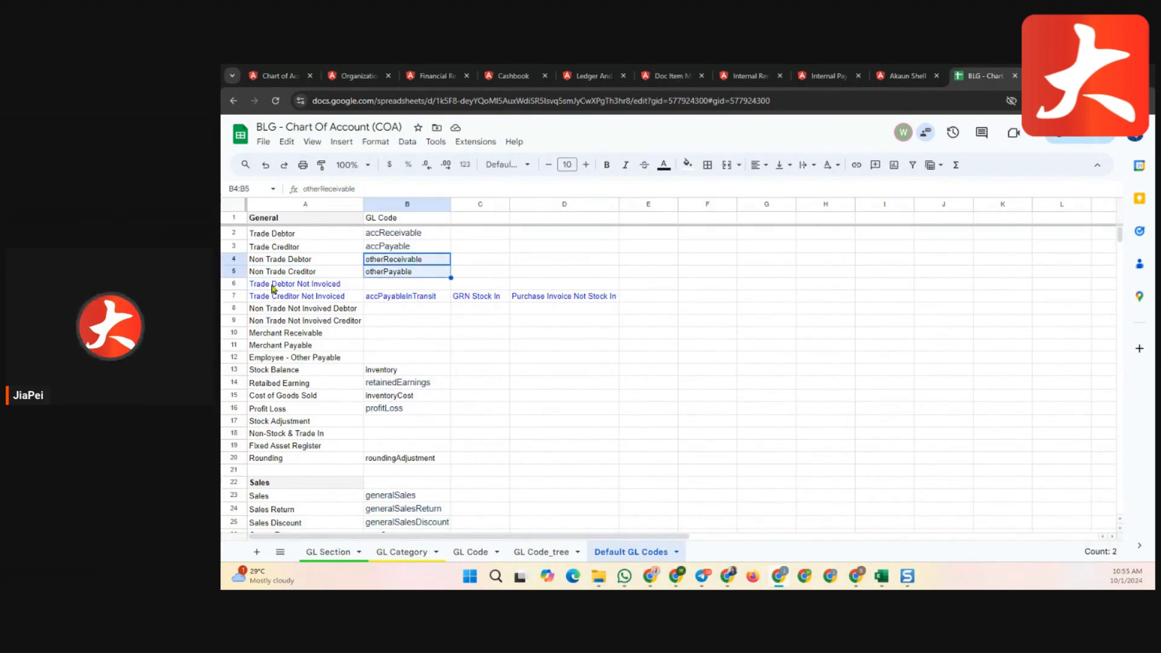
# Review the Trade Debtor Not Invoiced and Trade Creditor Not Invoiced rows, selecting the GRN Stock In and Purchase Invoice Not Stock In notes.
pyautogui.click(234, 284)
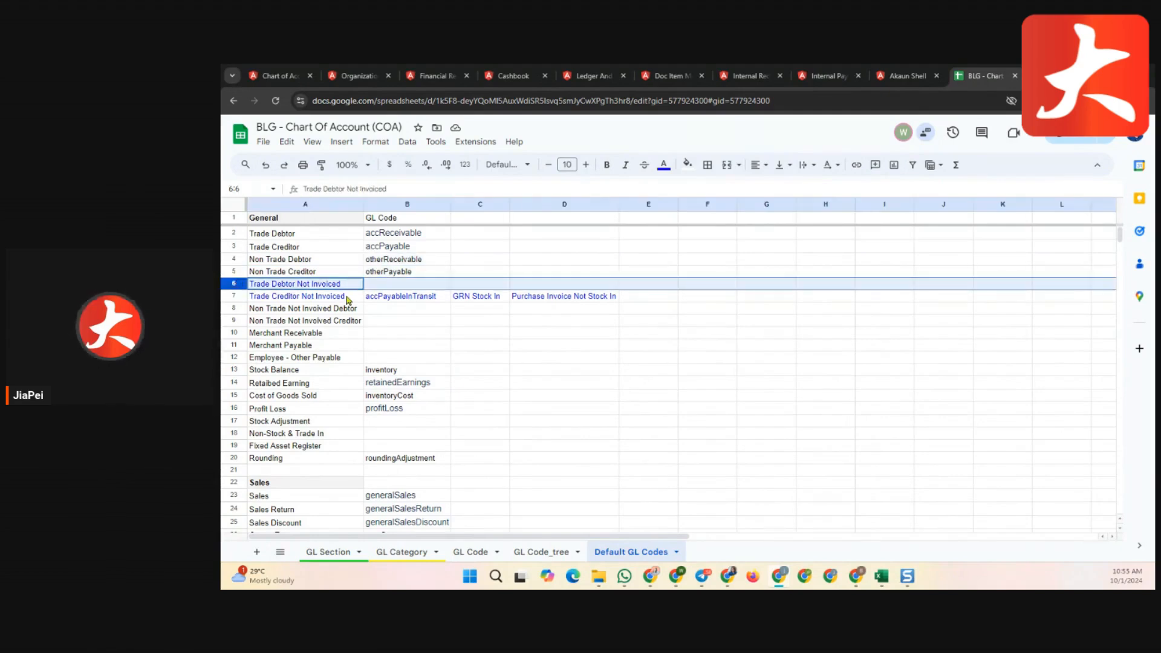
pyautogui.click(234, 295)
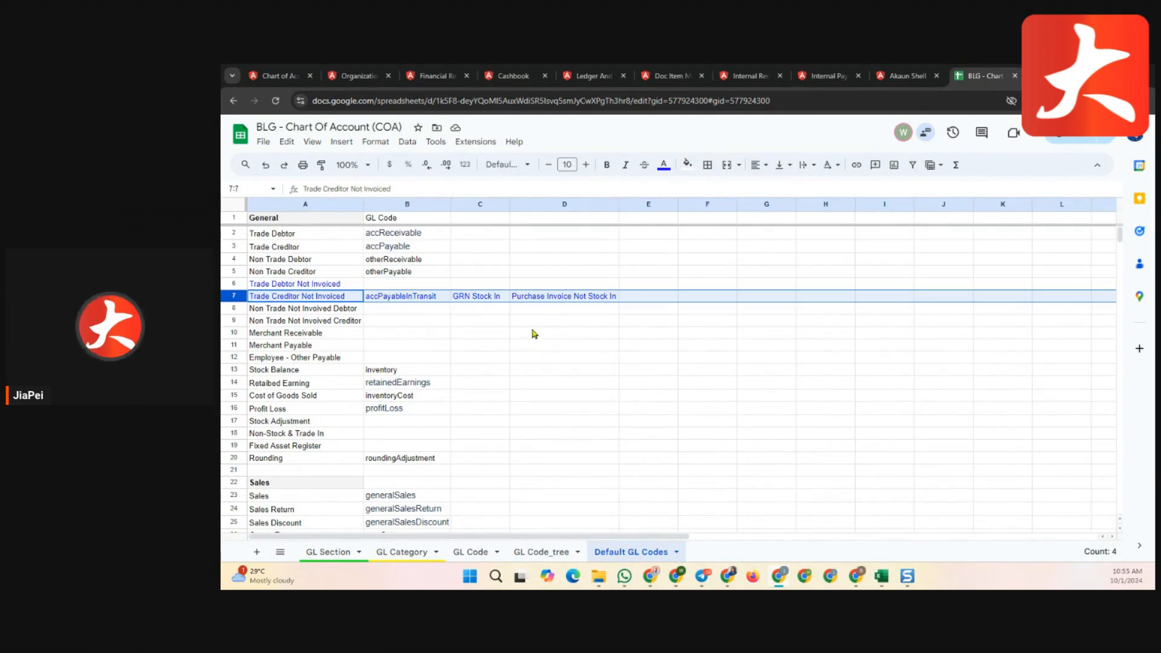
pyautogui.click(513, 315)
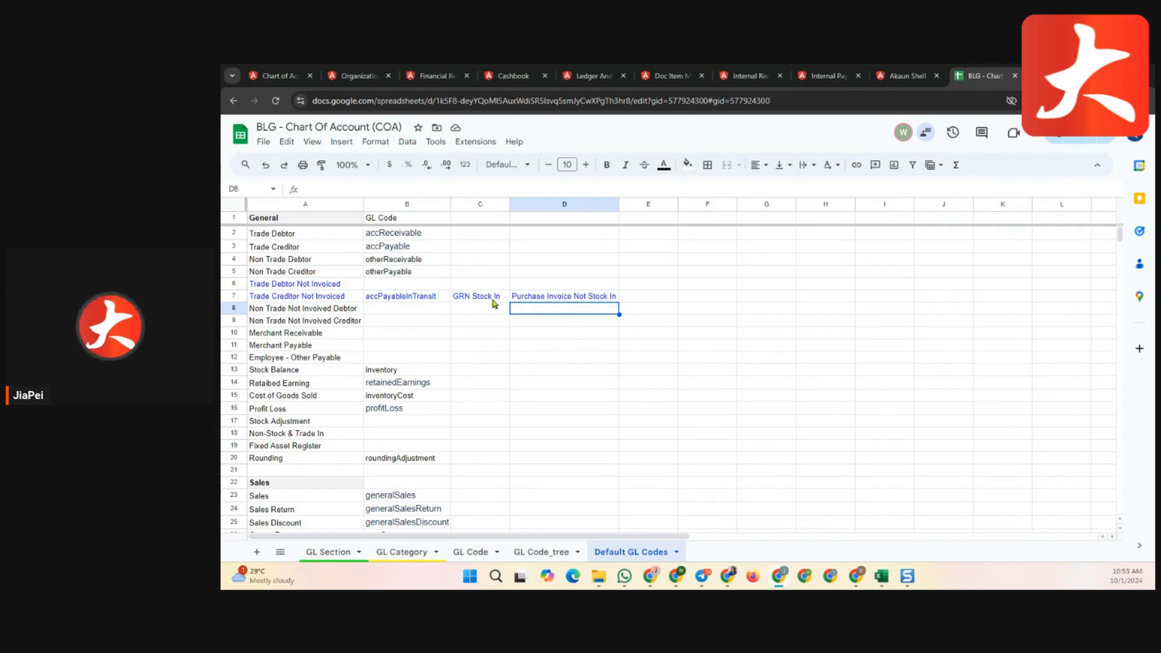
pyautogui.click(554, 299)
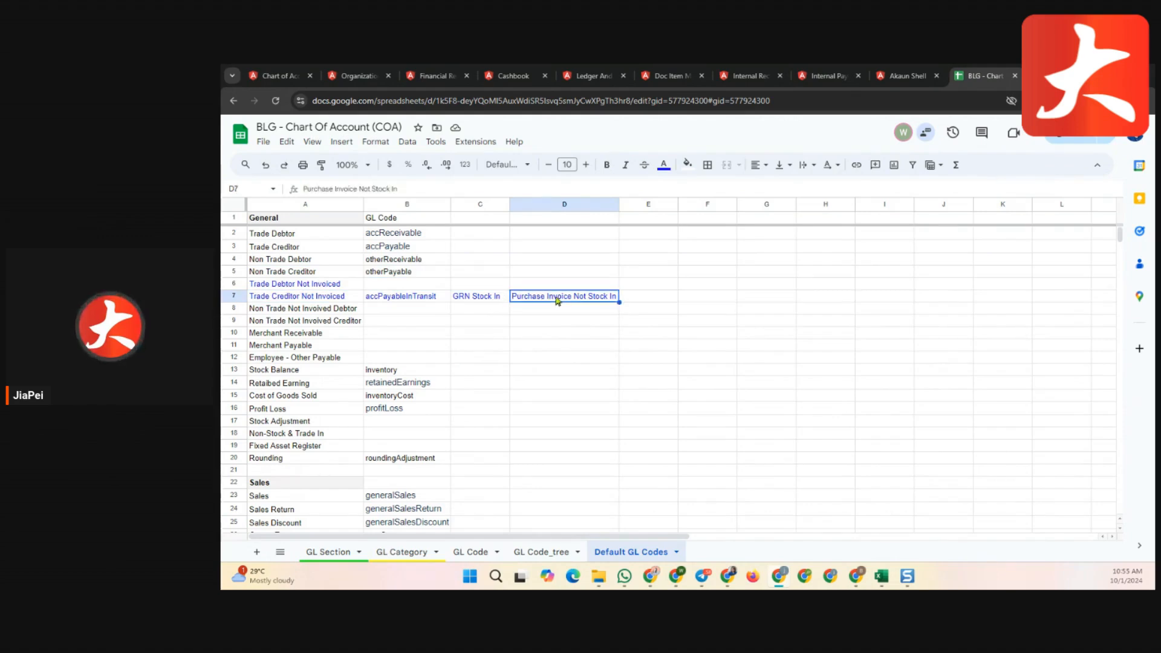
pyautogui.moveTo(493, 295); pyautogui.dragTo(553, 298)
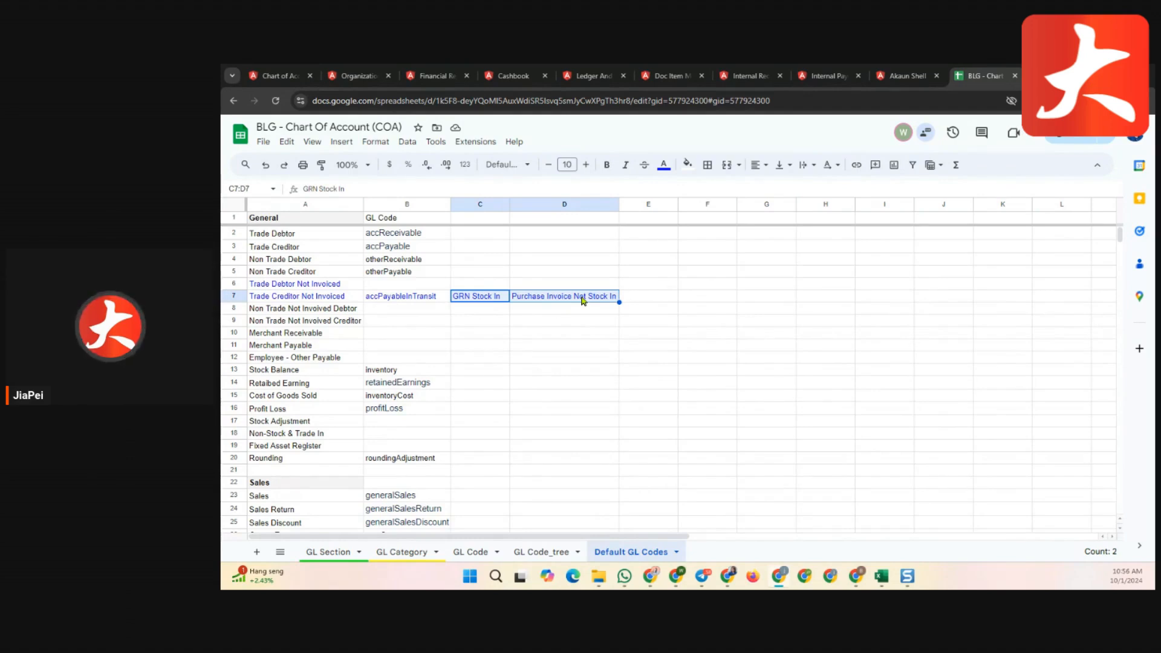
# Review the Trade Debtor and Trade Creditor entries against the Sales and Purchase sections further down the sheet.
pyautogui.click(421, 246)
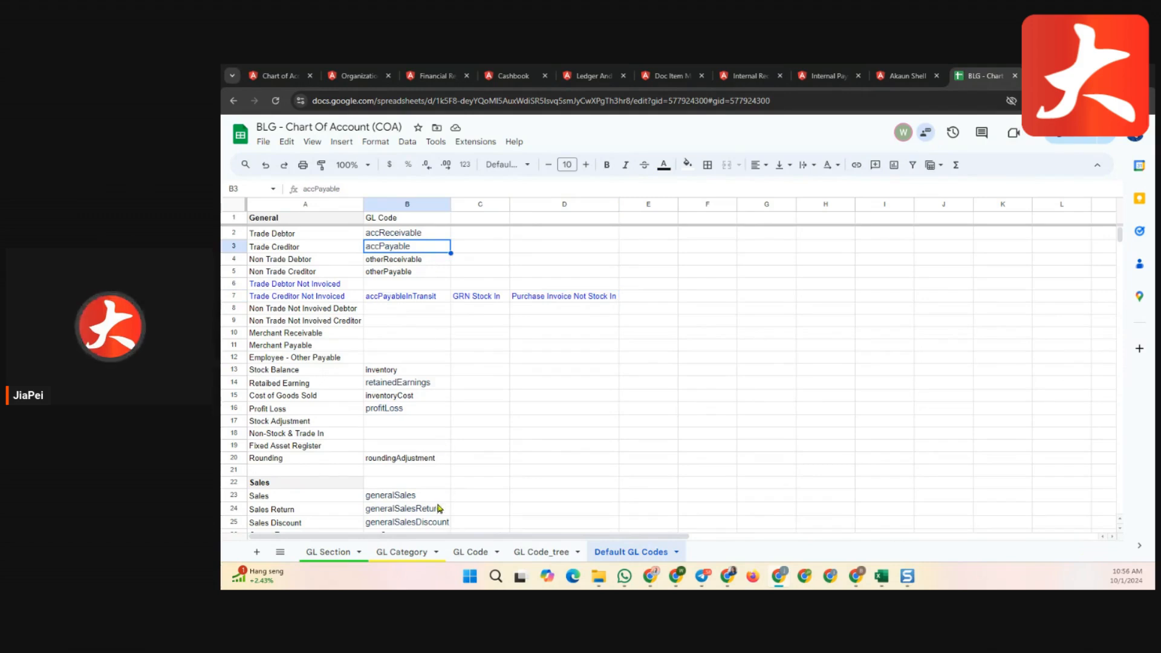
pyautogui.scroll(-3, 411, 517)
pyautogui.scroll(3, 469, 493)
pyautogui.moveTo(317, 238)
pyautogui.mouseDown()
pyautogui.moveTo(322, 260)
pyautogui.moveTo(322, 247)
pyautogui.mouseUp()
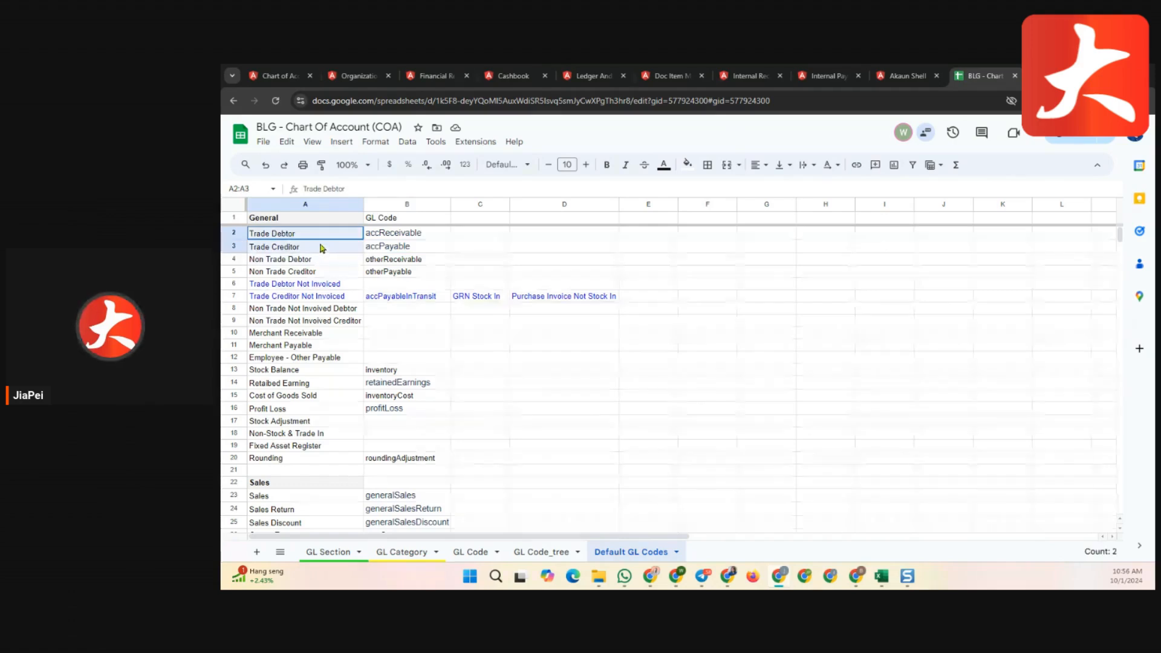
pyautogui.scroll(-3, 383, 451)
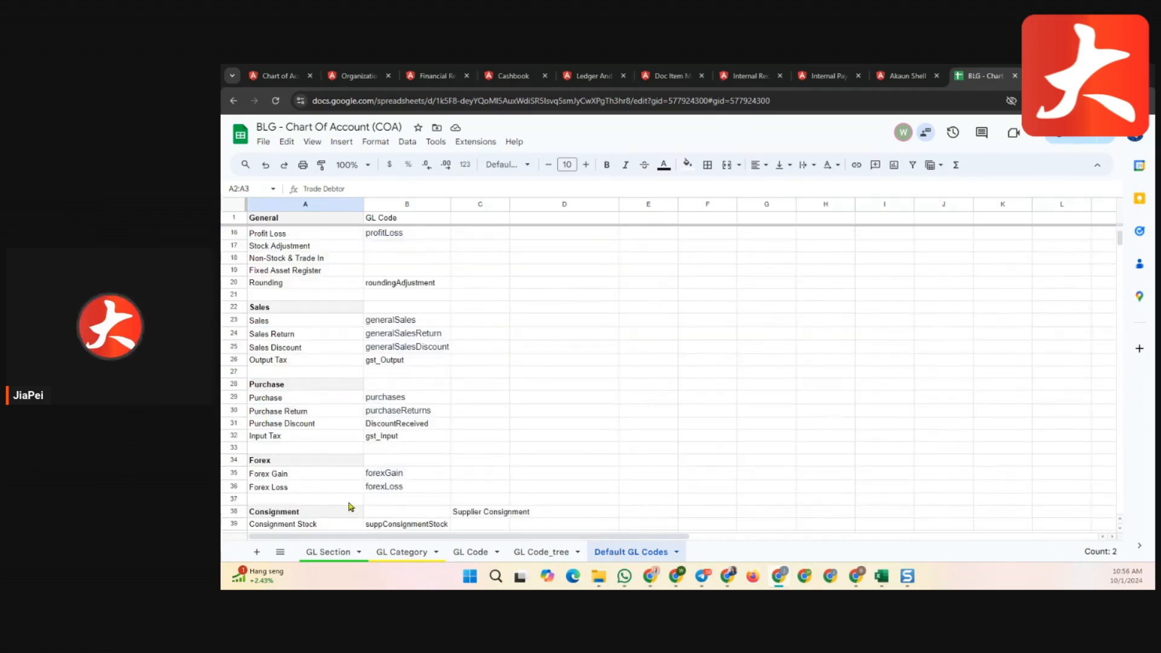
pyautogui.scroll(3, 506, 423)
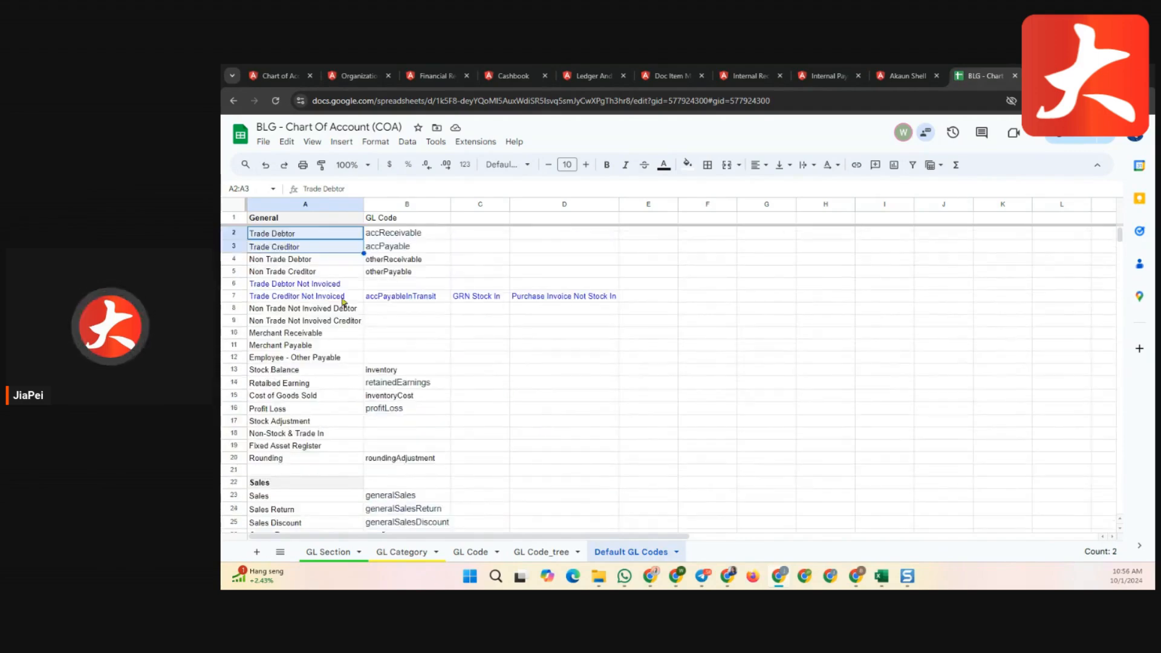
# Examine the Trade Creditor Not Invoiced GL code in B7 together with its stock-in notes and the blank cells E7:F7.
pyautogui.click(486, 302)
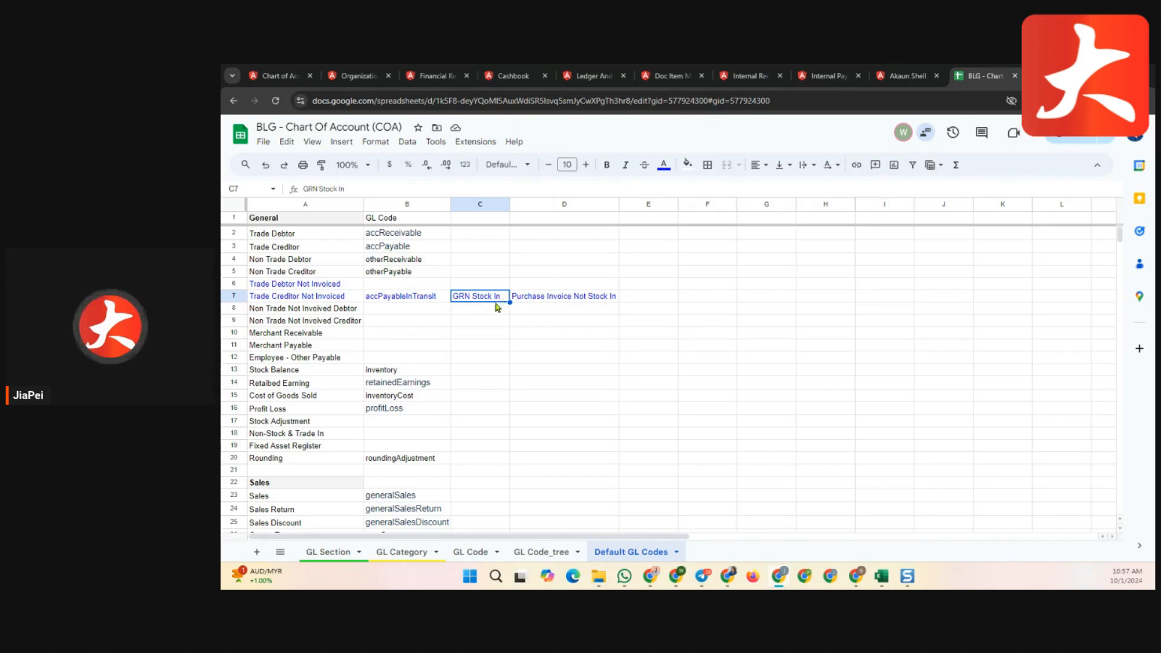
pyautogui.click(422, 300)
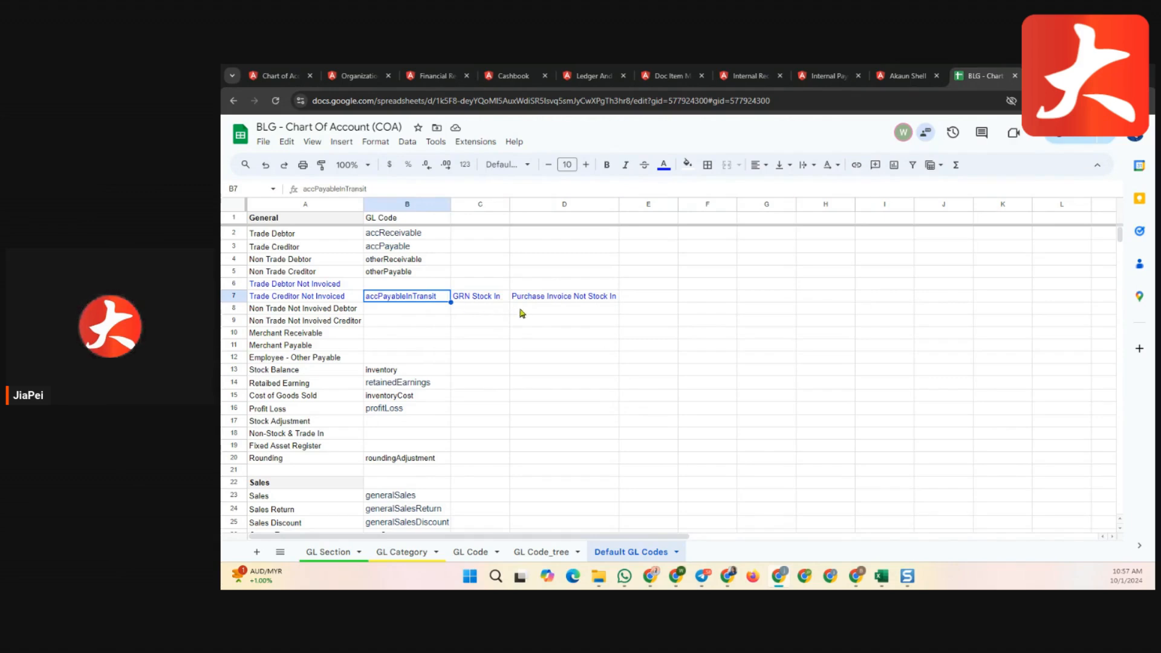
pyautogui.click(561, 299)
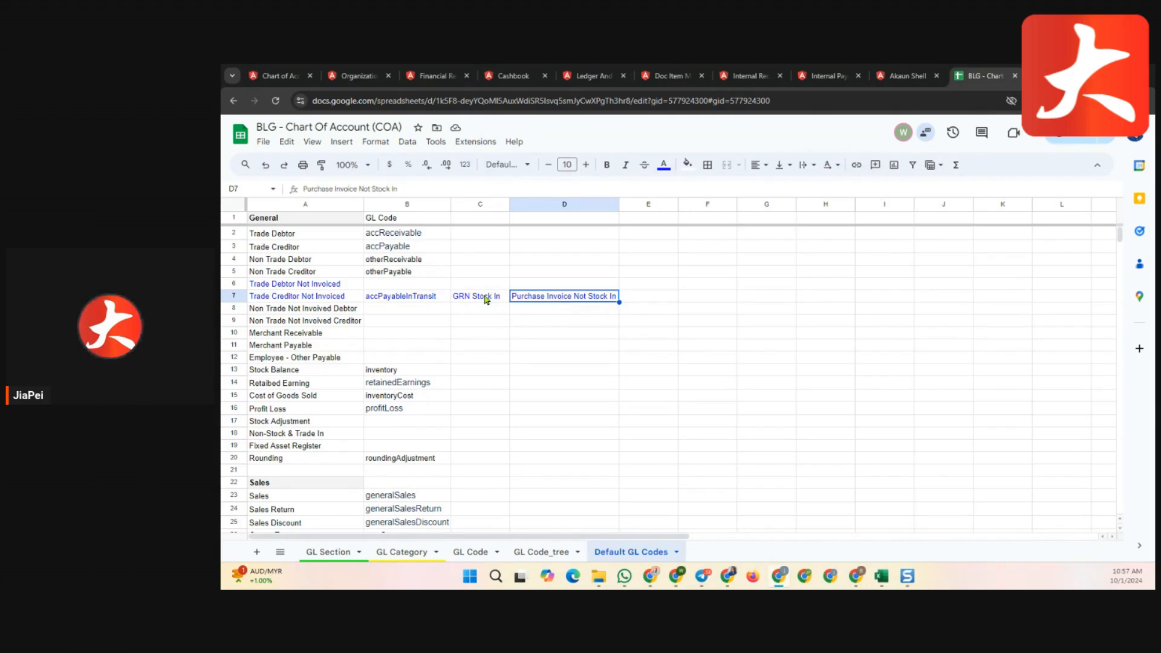
pyautogui.moveTo(493, 299); pyautogui.dragTo(554, 304)
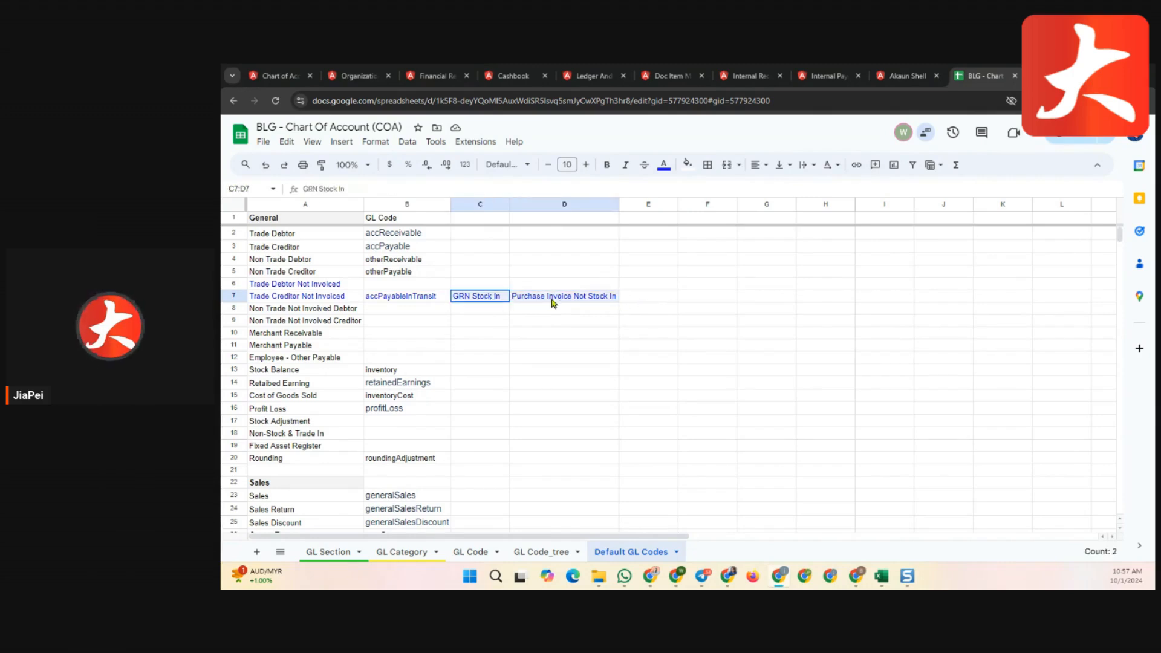
pyautogui.moveTo(632, 300); pyautogui.dragTo(683, 300)
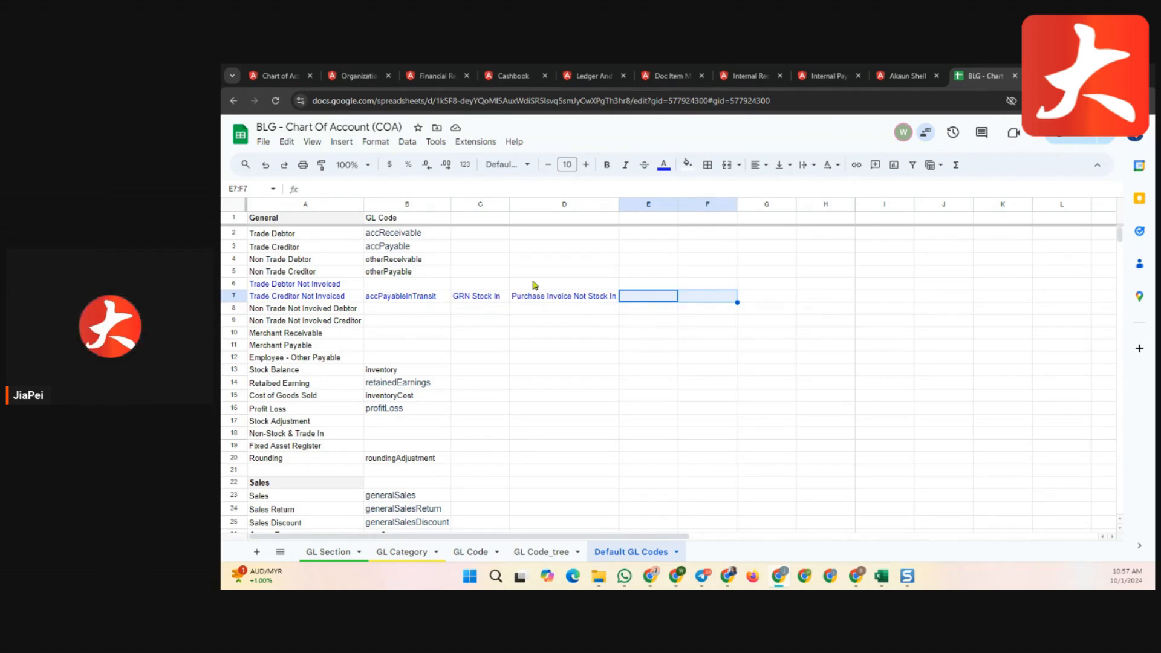
# Revisit the Stock Balance entry in A13 and select its GL code.
pyautogui.click(266, 382)
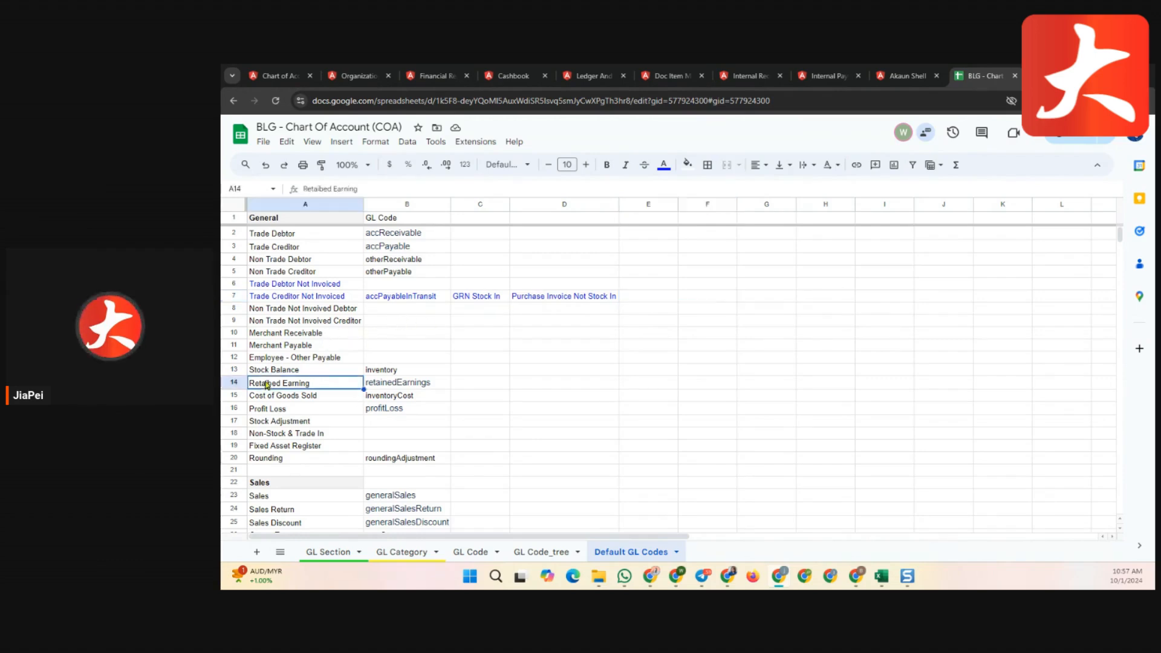
pyautogui.click(332, 374)
pyautogui.click(420, 375)
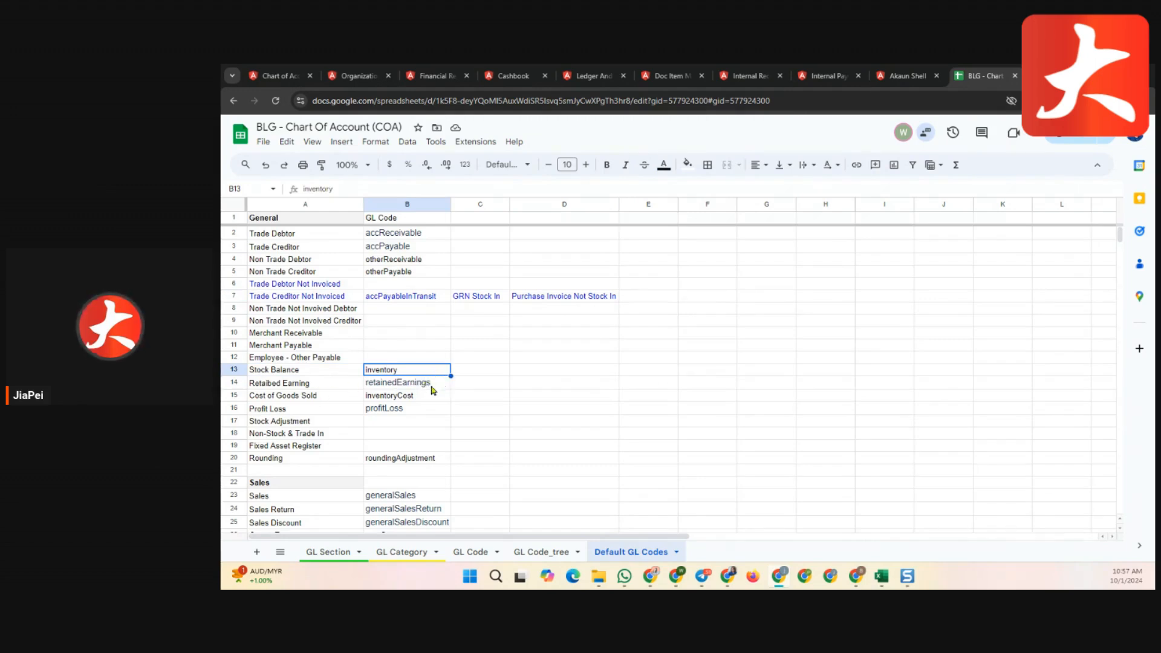
# Edit the misspelled retained earnings label in A14 to read "Retaibnd Earning".
pyautogui.doubleClick(281, 384)
pyautogui.press('BackSpace')
pyautogui.write('n')
pyautogui.press('Return')
pyautogui.press('Down')
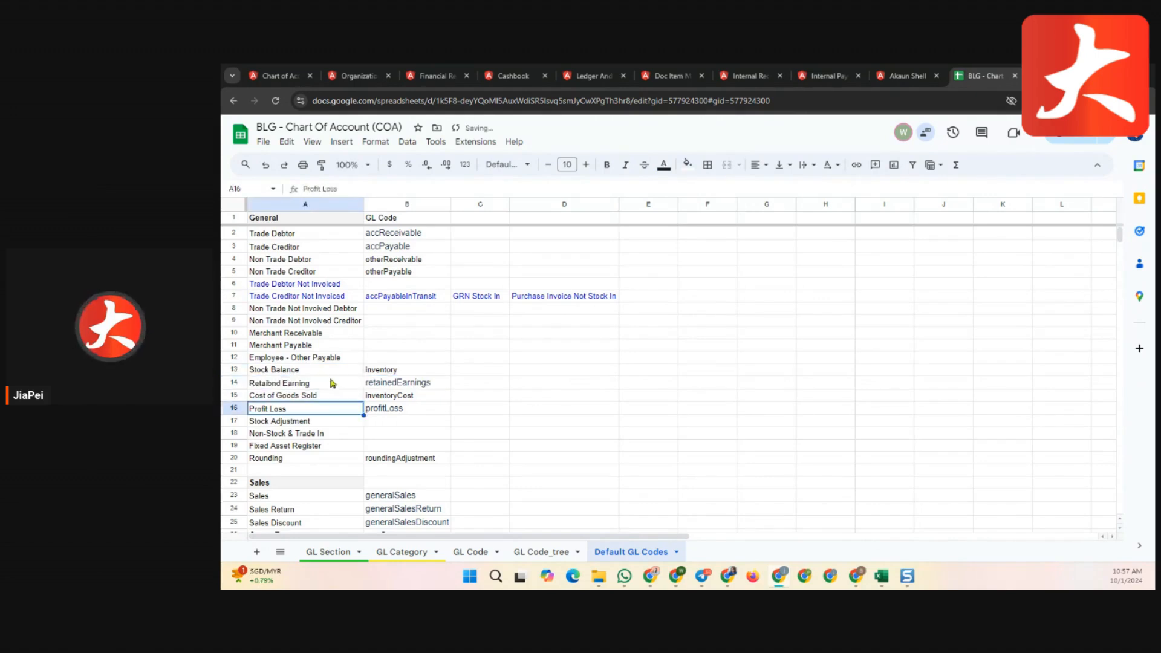
# Review the GL code cells for retained earnings, Cost of Goods Sold, Profit Loss and Stock Adjustment in B14 to B17.
pyautogui.click(379, 384)
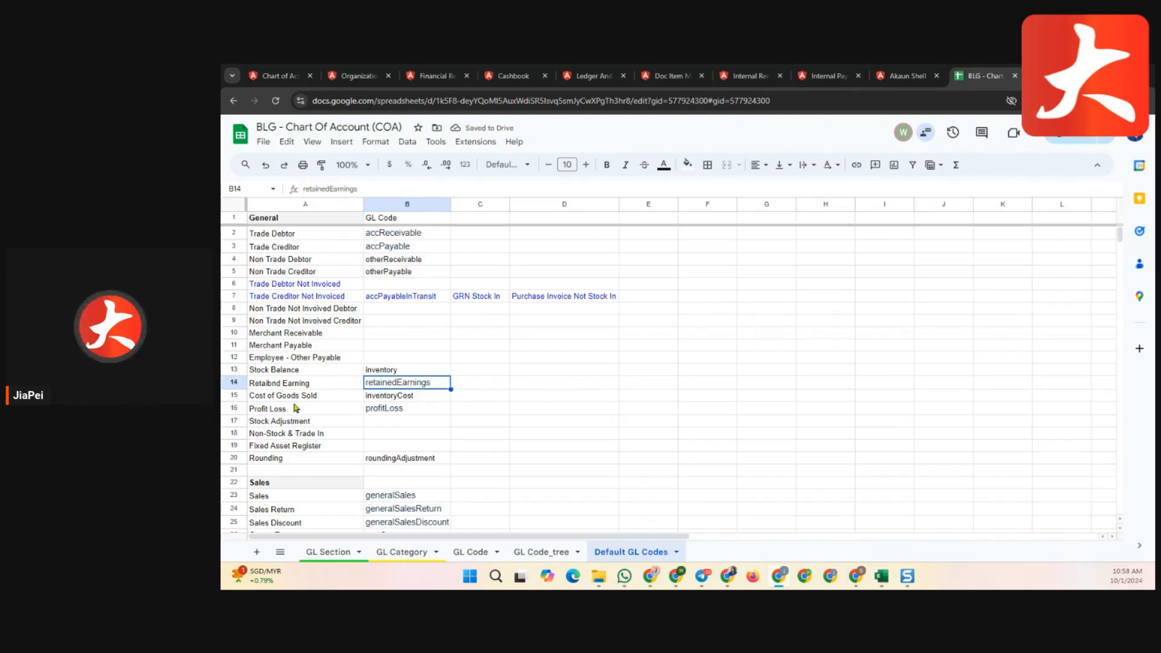
pyautogui.click(406, 398)
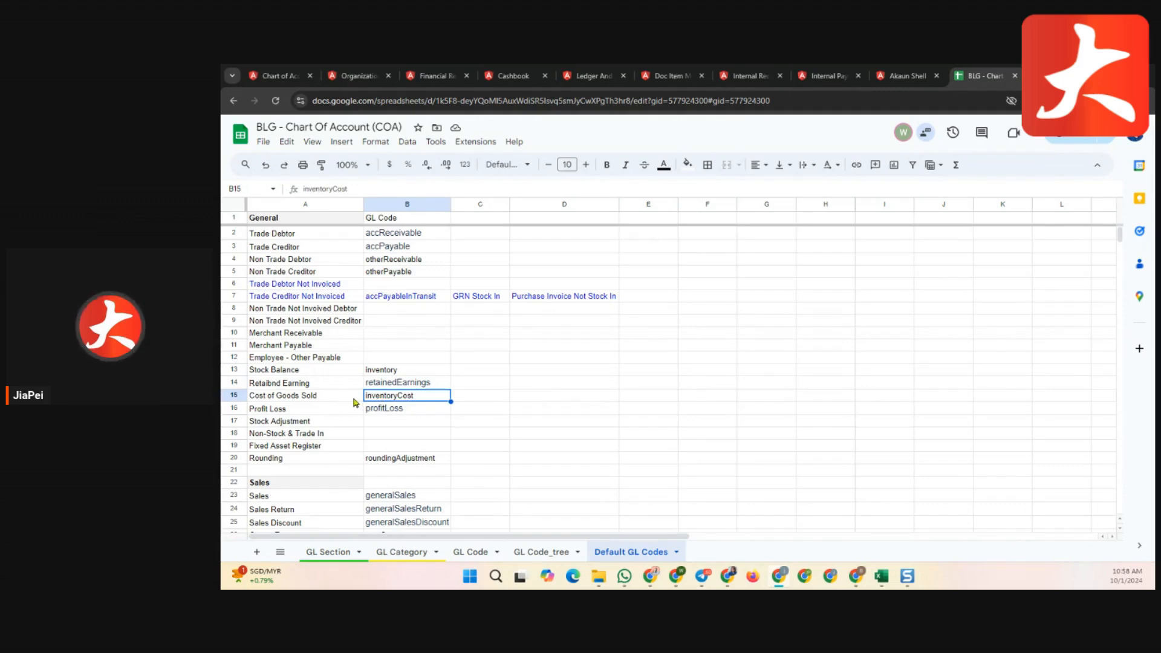
pyautogui.click(399, 408)
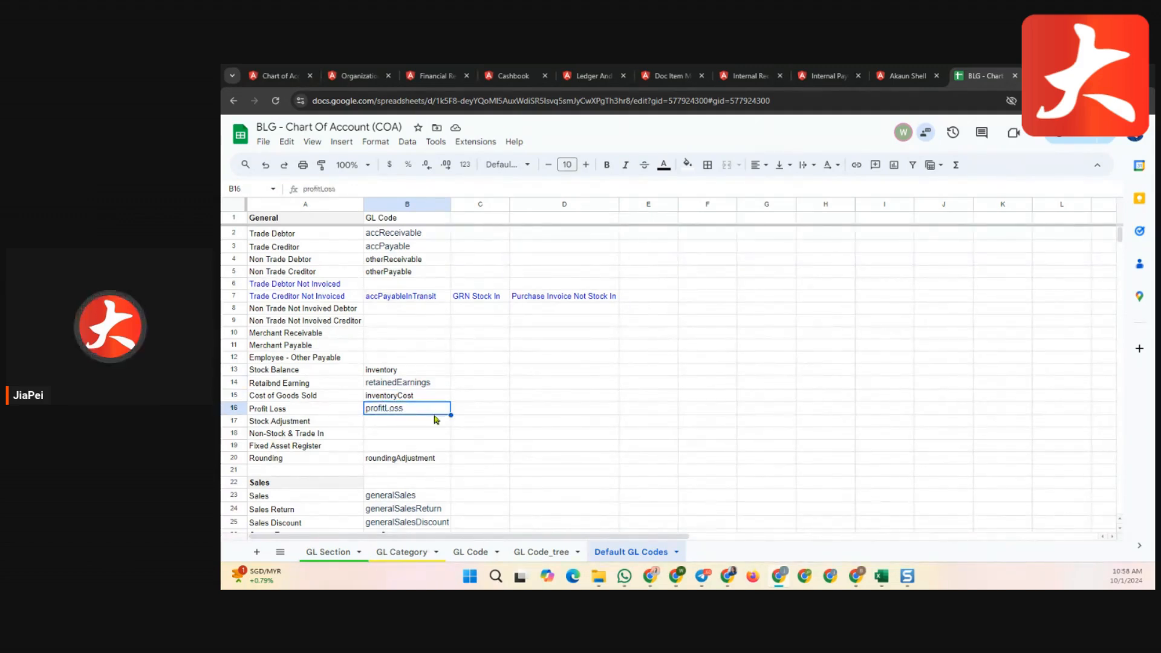
pyautogui.click(295, 423)
pyautogui.click(403, 425)
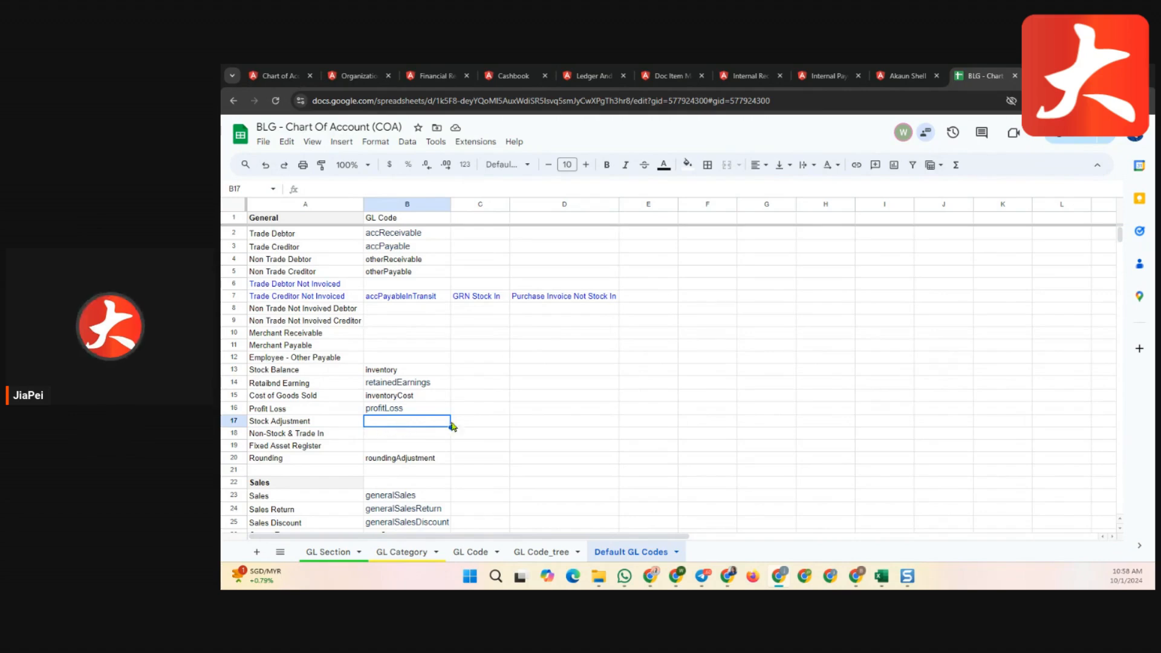
# Review the Non-Stock & Trade In, Fixed Asset Register and Rounding entries in rows 18 to 20, including the rounding GL code in B20.
pyautogui.click(258, 437)
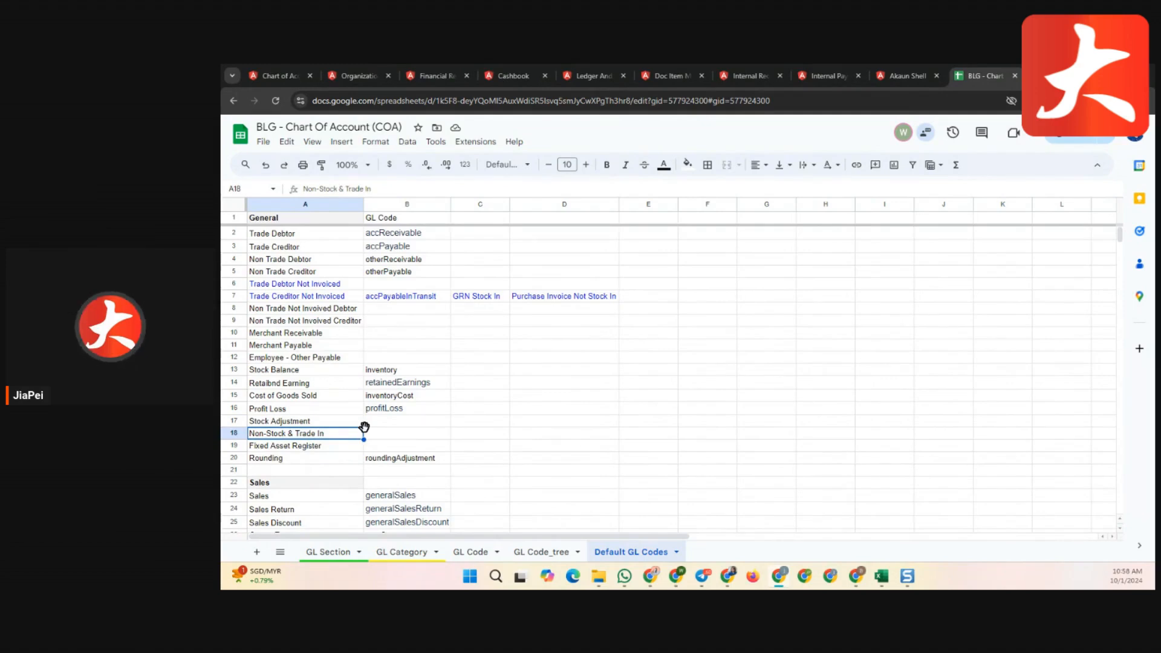
pyautogui.click(382, 437)
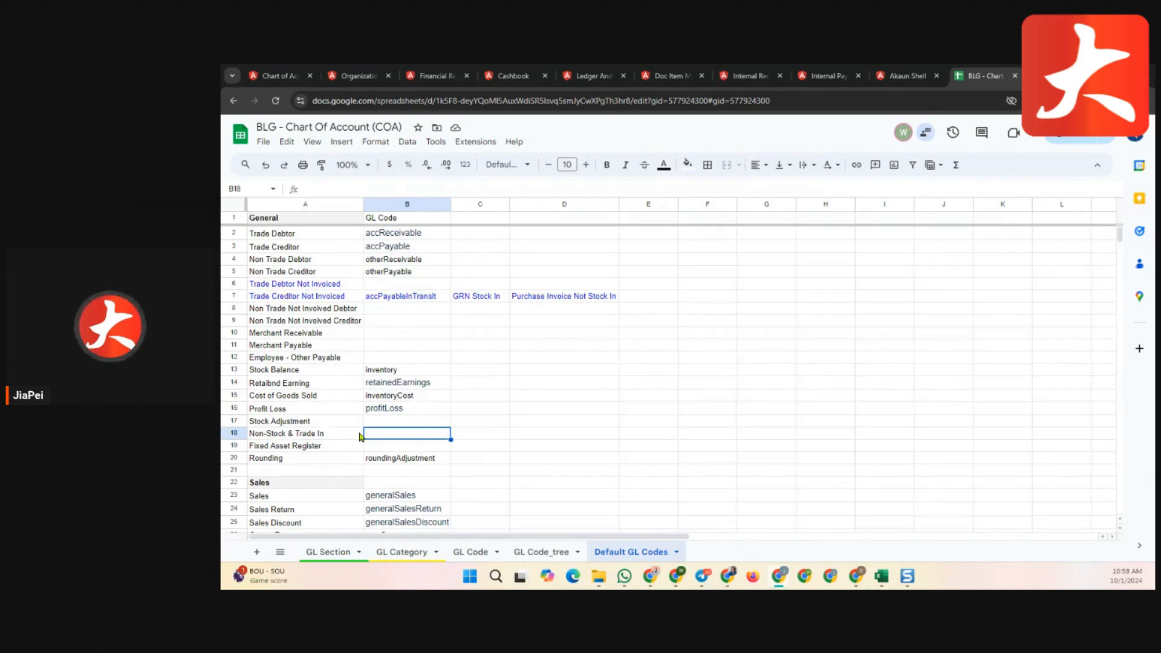
pyautogui.click(327, 452)
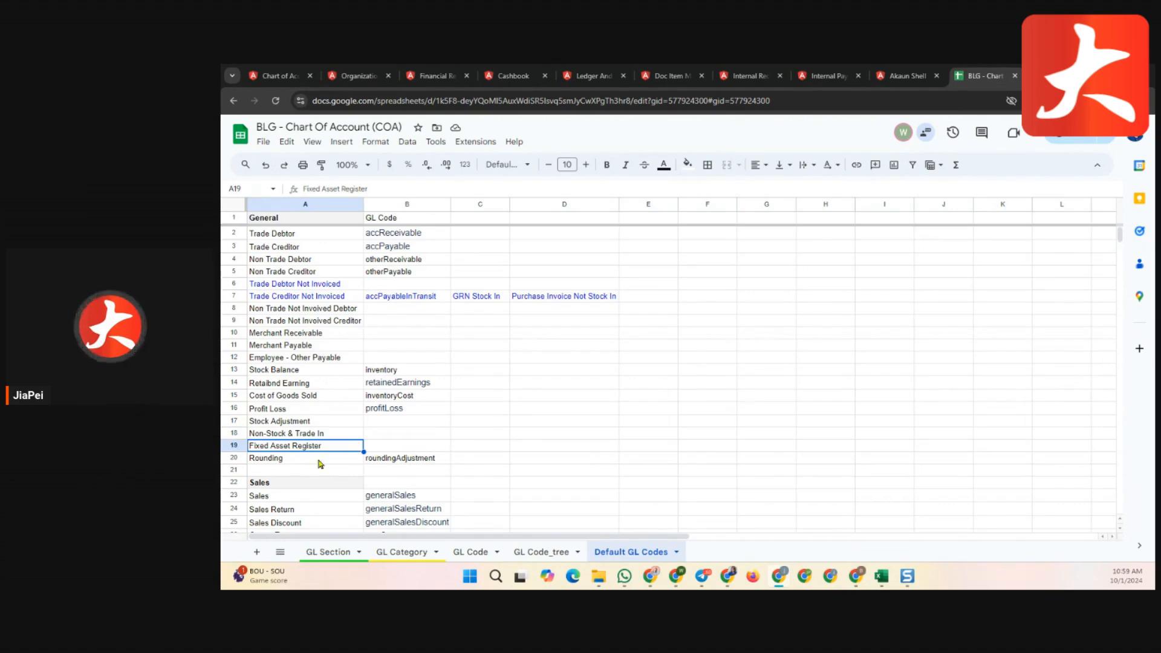
pyautogui.click(320, 462)
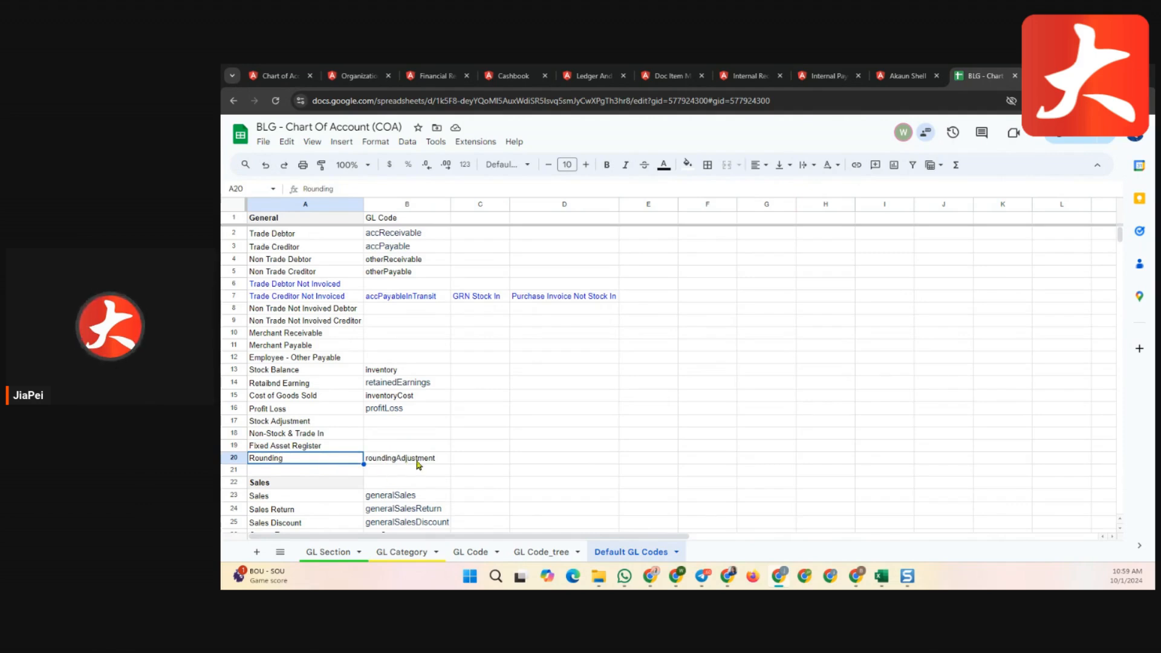
pyautogui.scroll(-2, 441, 397)
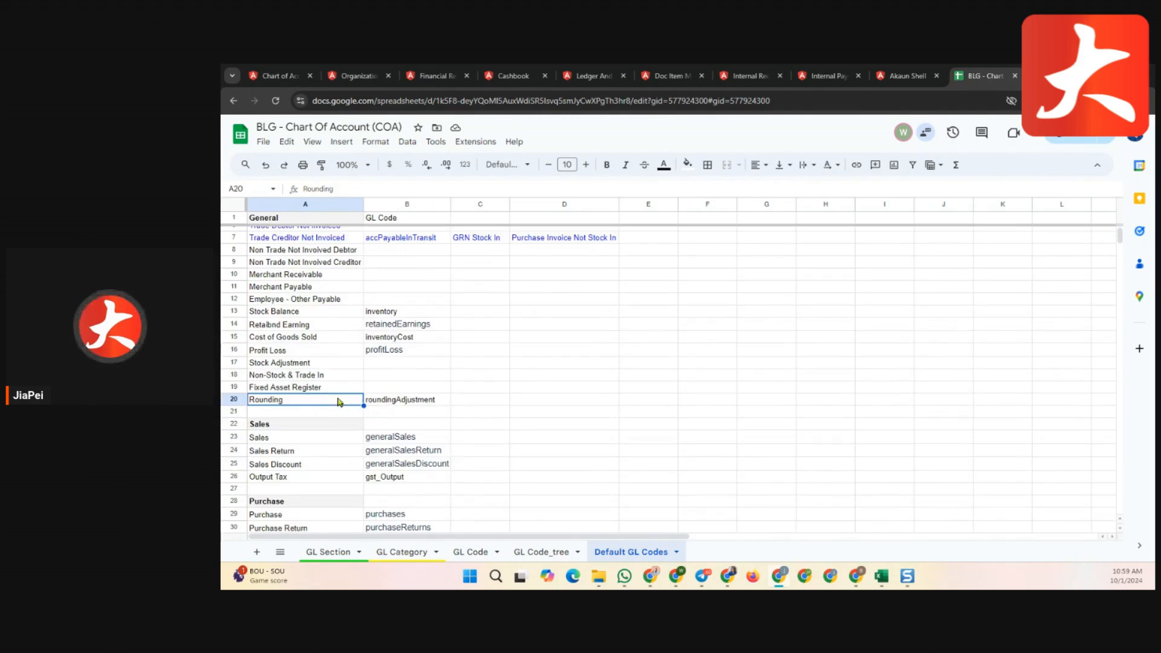
pyautogui.click(390, 405)
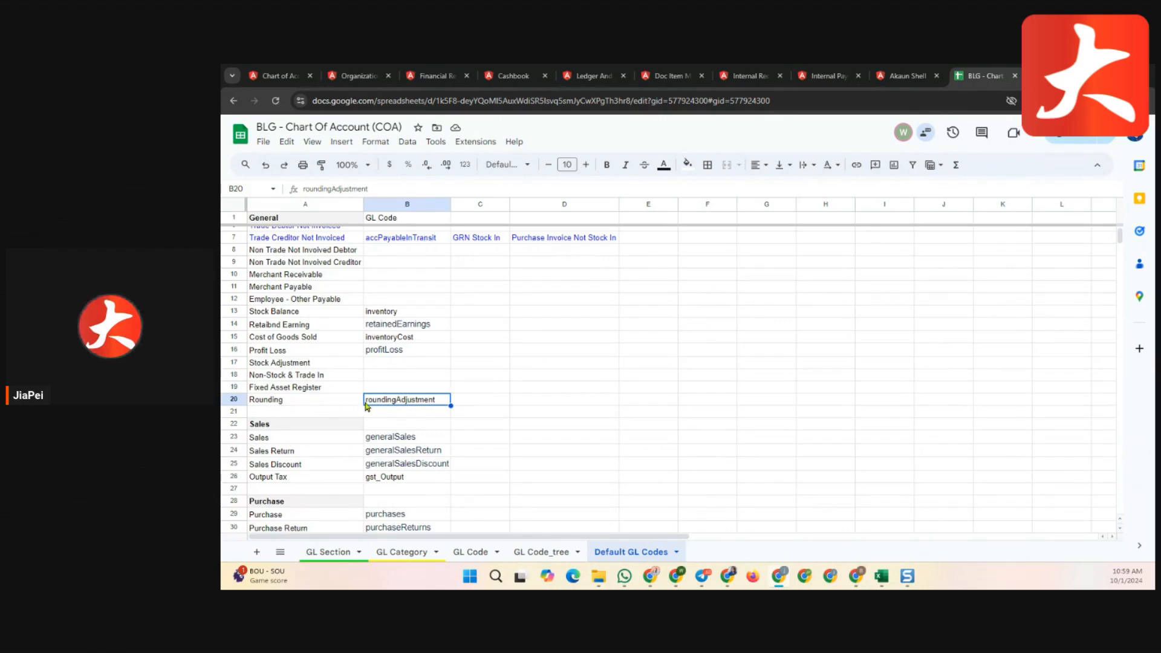
# Review the default GL codes for sales in B23 and for purchases, purchase returns and purchase discounts in B29 to B31.
pyautogui.scroll(-3, 392, 445)
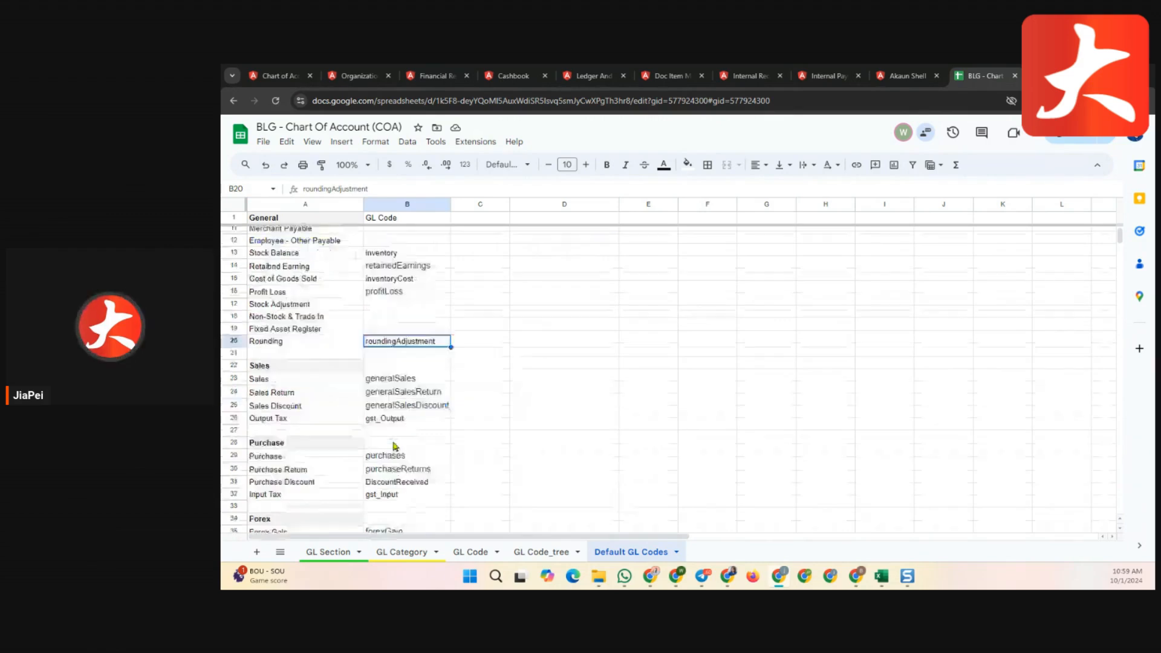
pyautogui.click(433, 324)
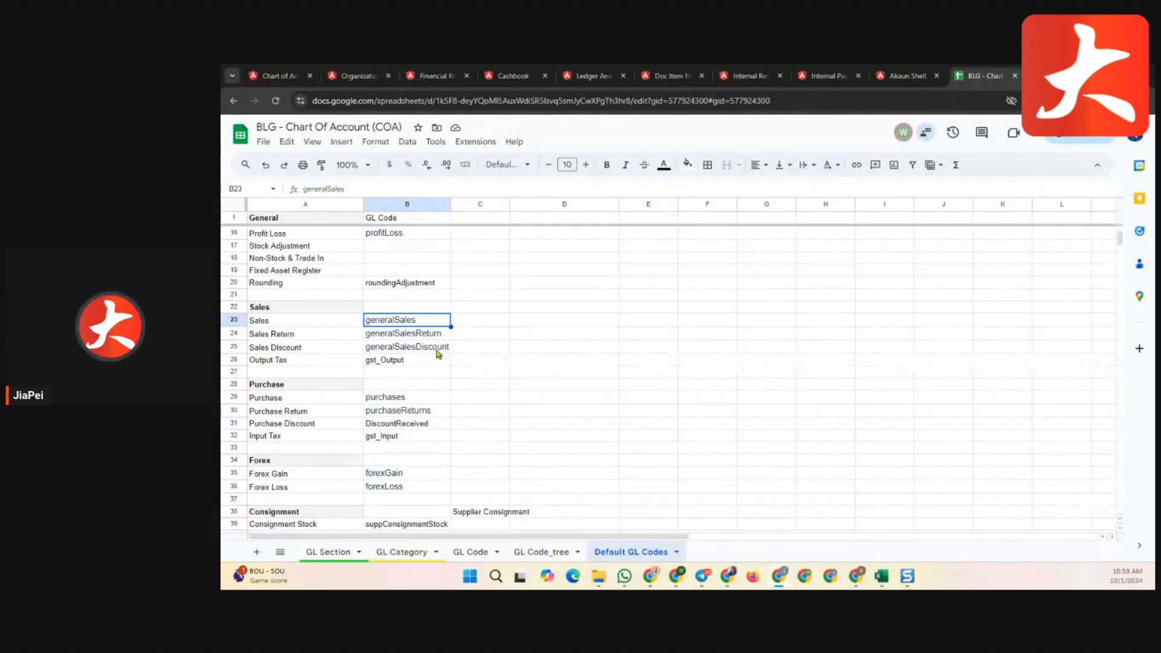
pyautogui.click(427, 399)
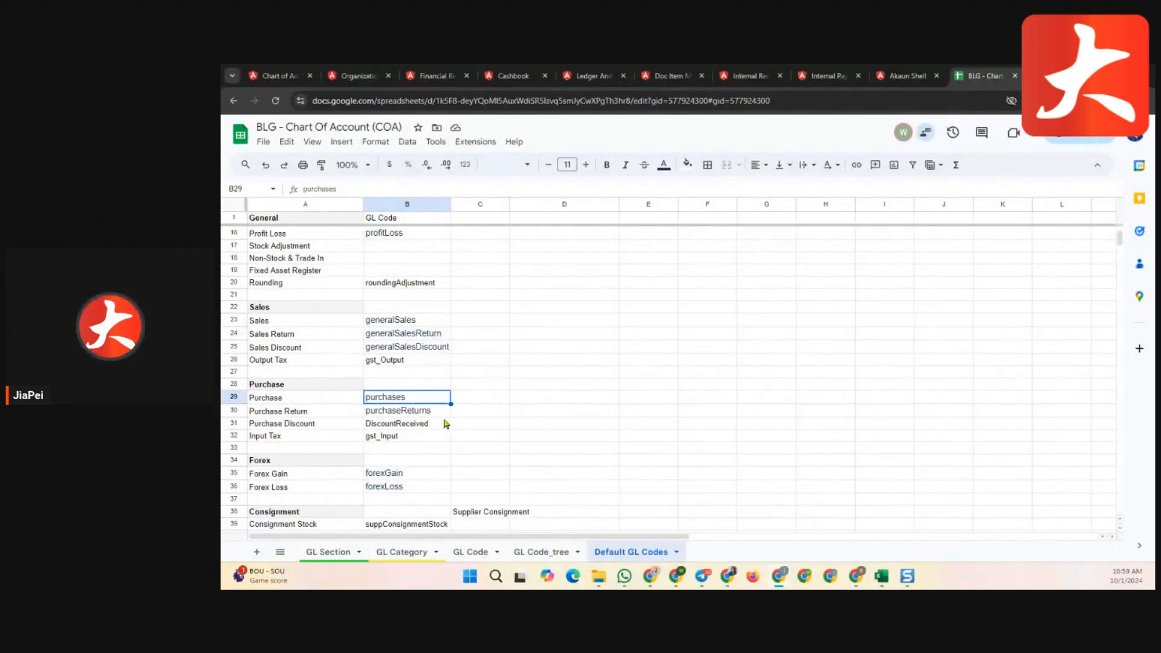
pyautogui.click(427, 415)
pyautogui.click(427, 427)
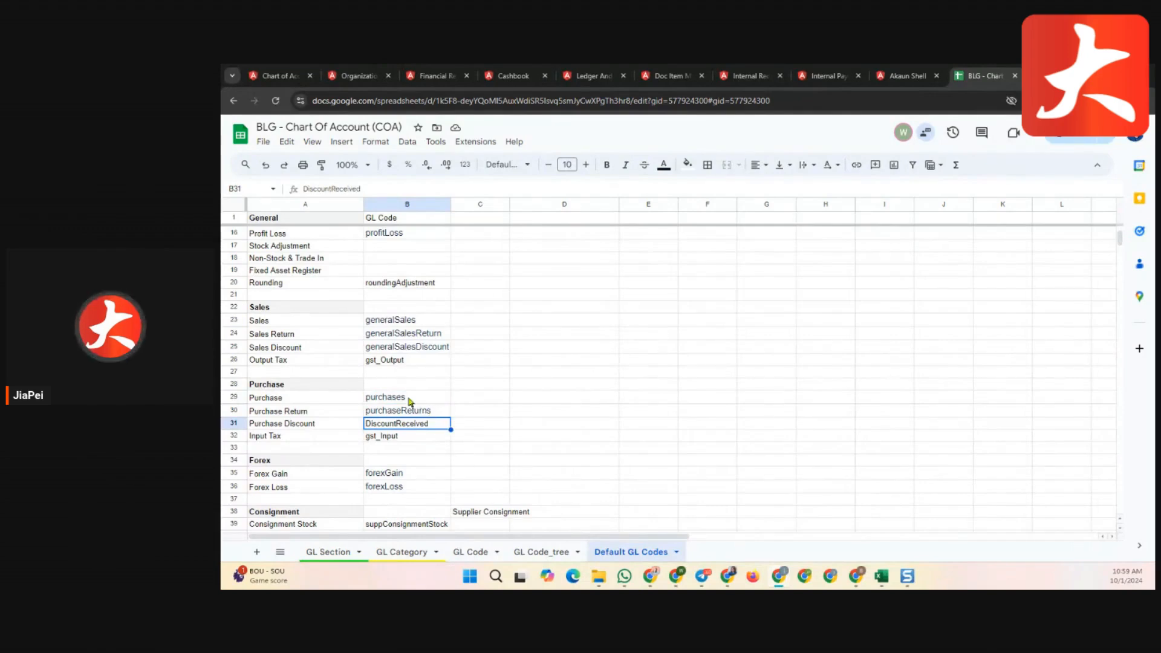
# Examine the Forex Gain and Forex Loss GL codes in B35 and B36, and return to the beginning of the sheet.
pyautogui.scroll(-3, 423, 408)
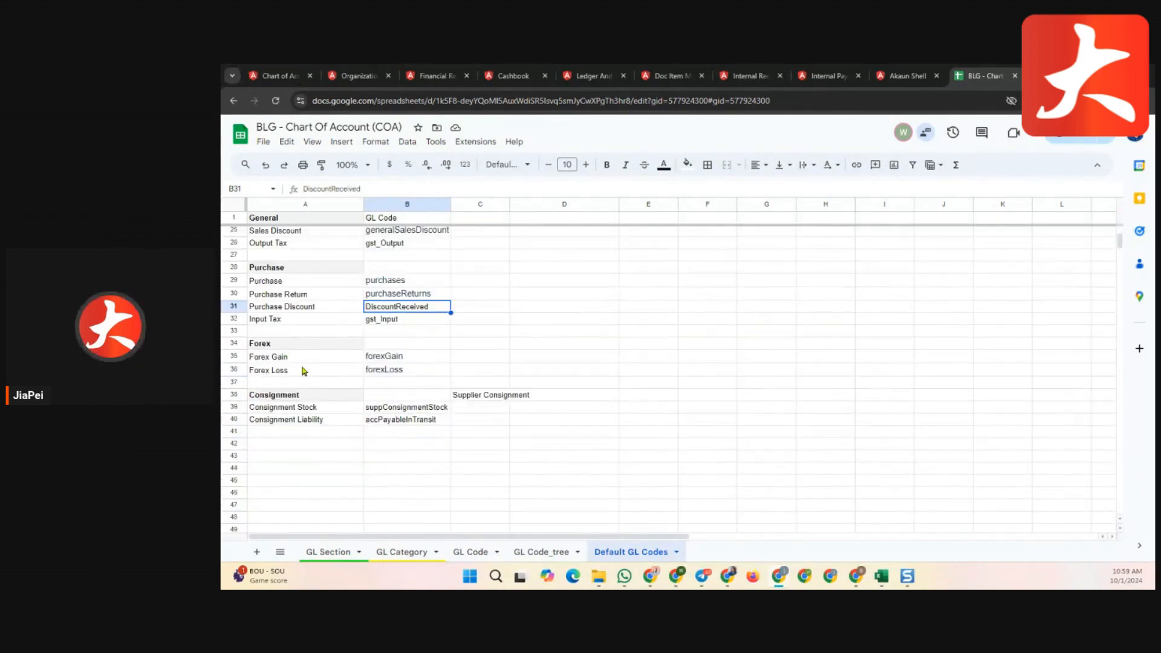
pyautogui.click(414, 359)
pyautogui.click(412, 370)
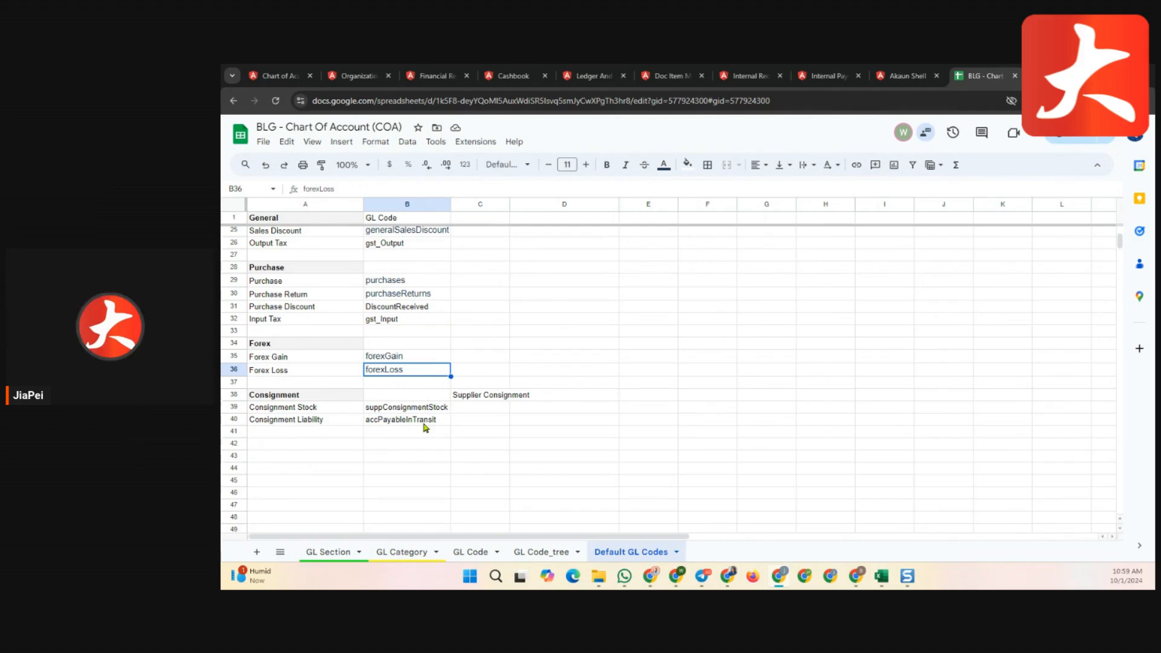
pyautogui.scroll(5, 388, 341)
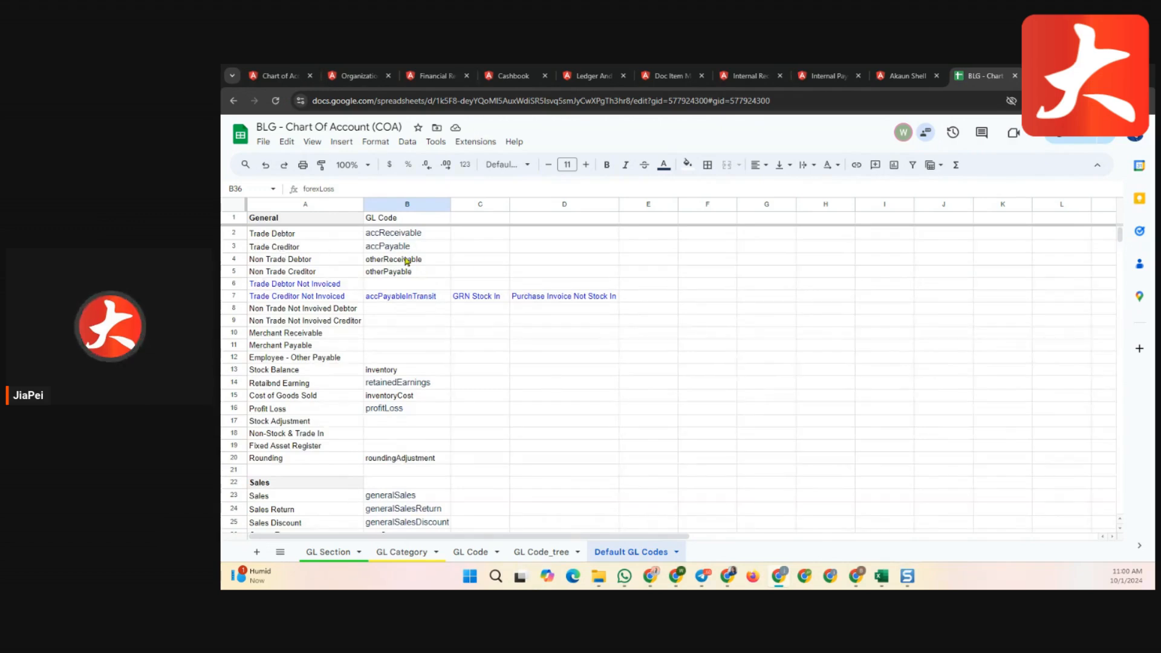
# Switch to the Akaun Chart of Account applet, close the company details, and view the Set of Books listing and its blank creation form.
pyautogui.click(275, 75)
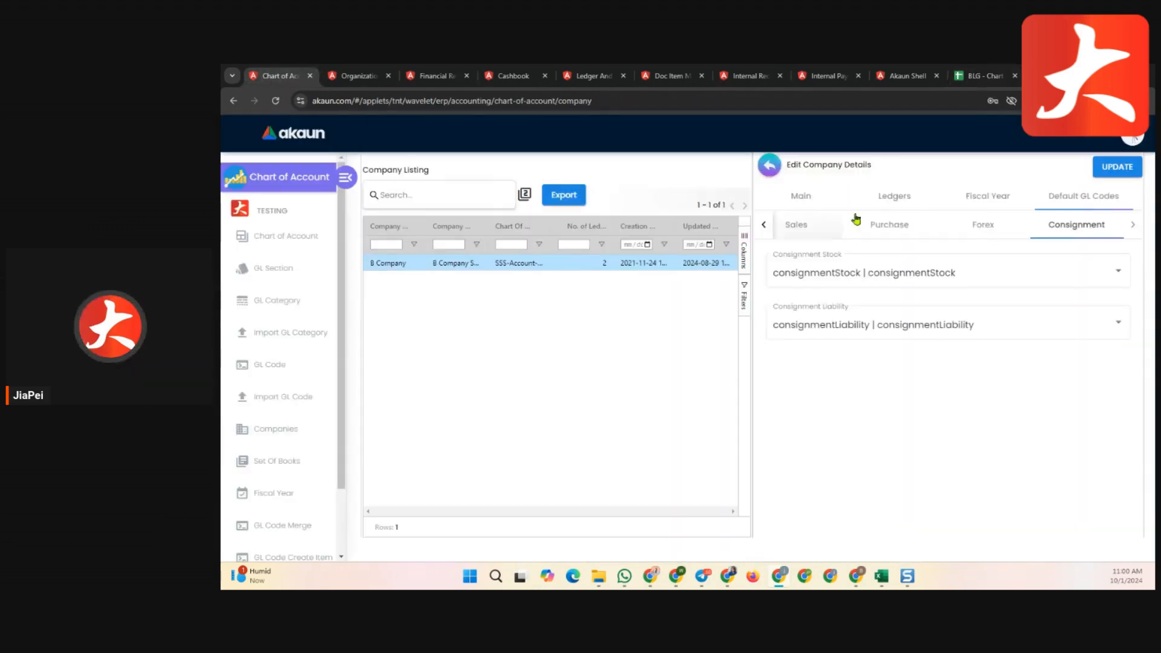
pyautogui.click(769, 164)
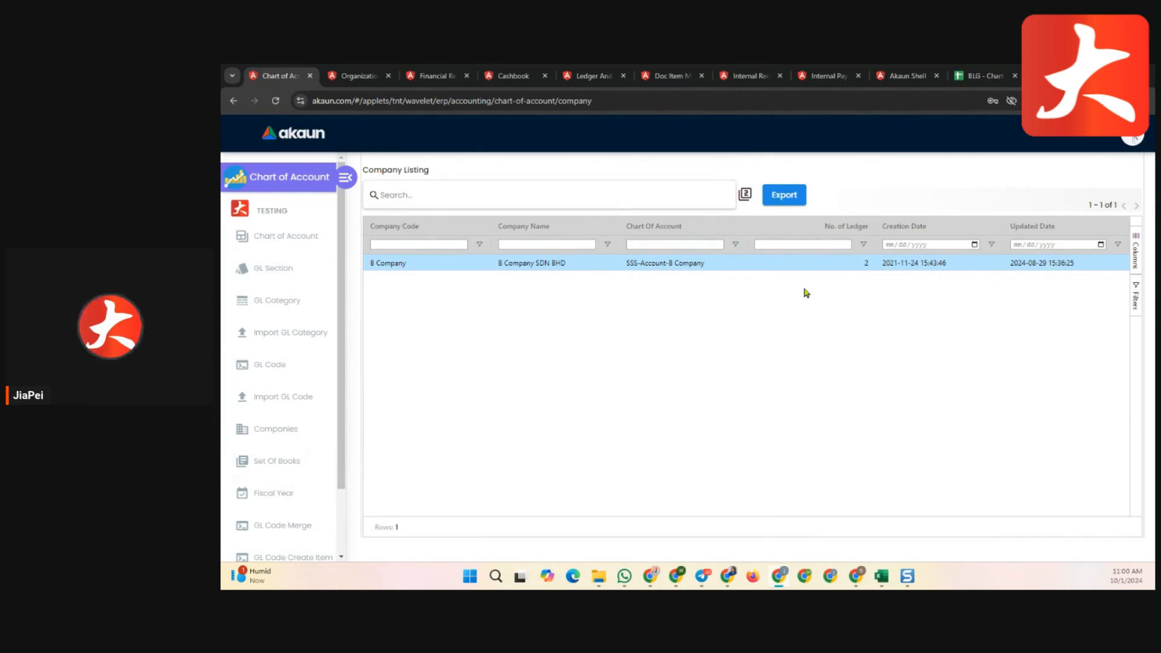
pyautogui.click(315, 467)
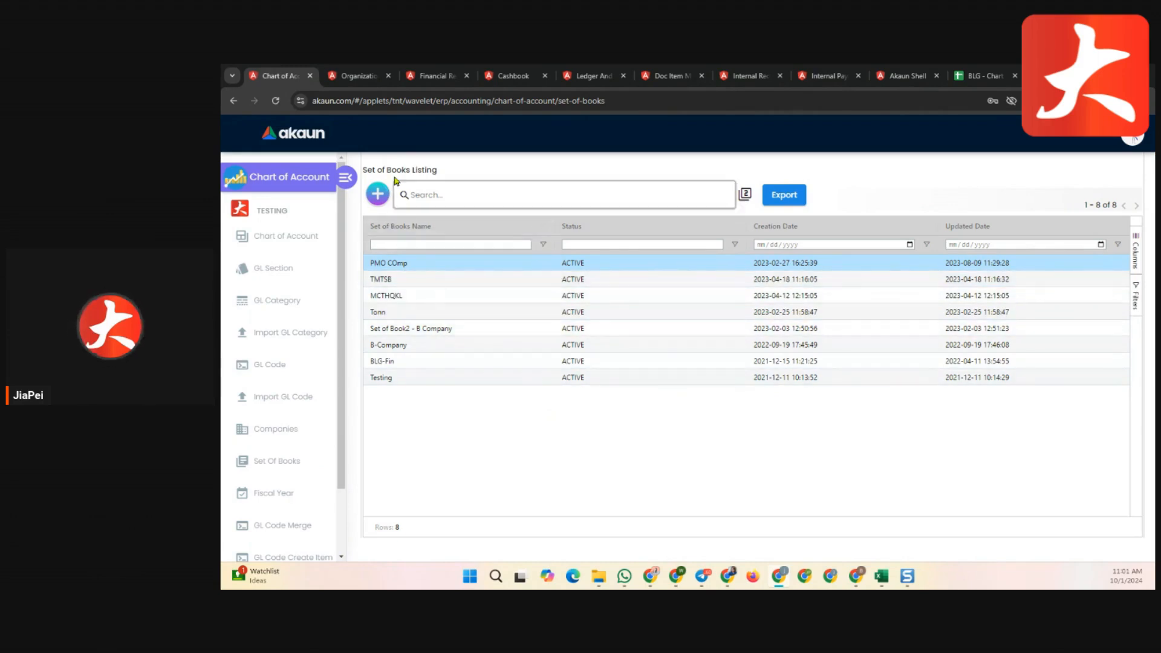
pyautogui.click(377, 194)
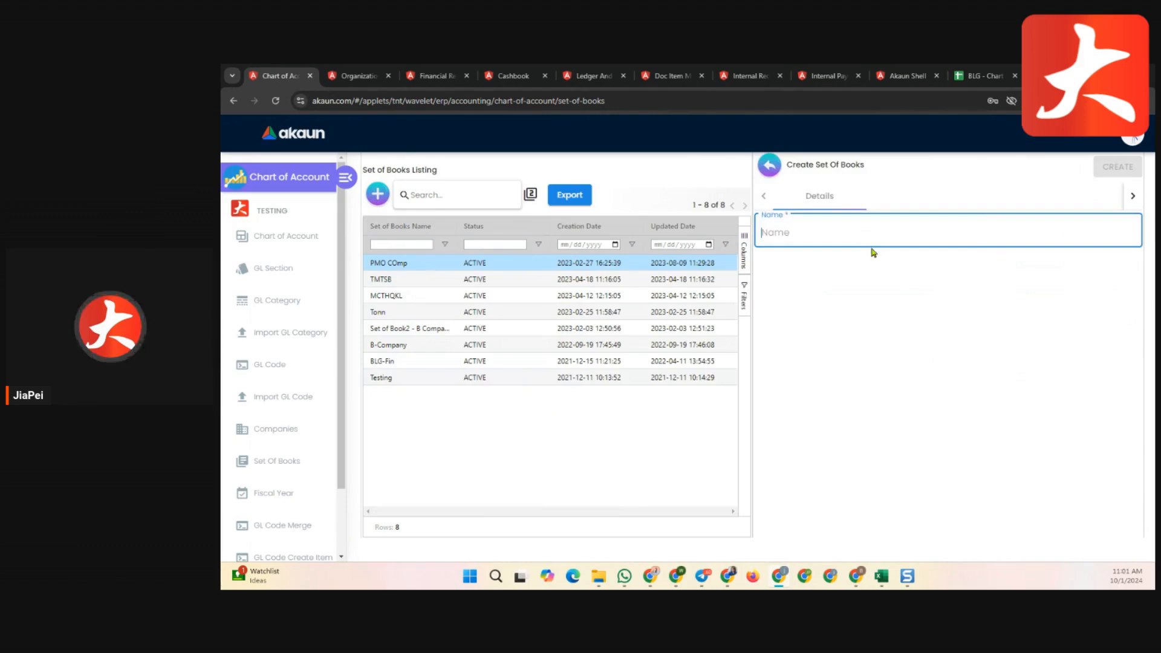
pyautogui.click(769, 165)
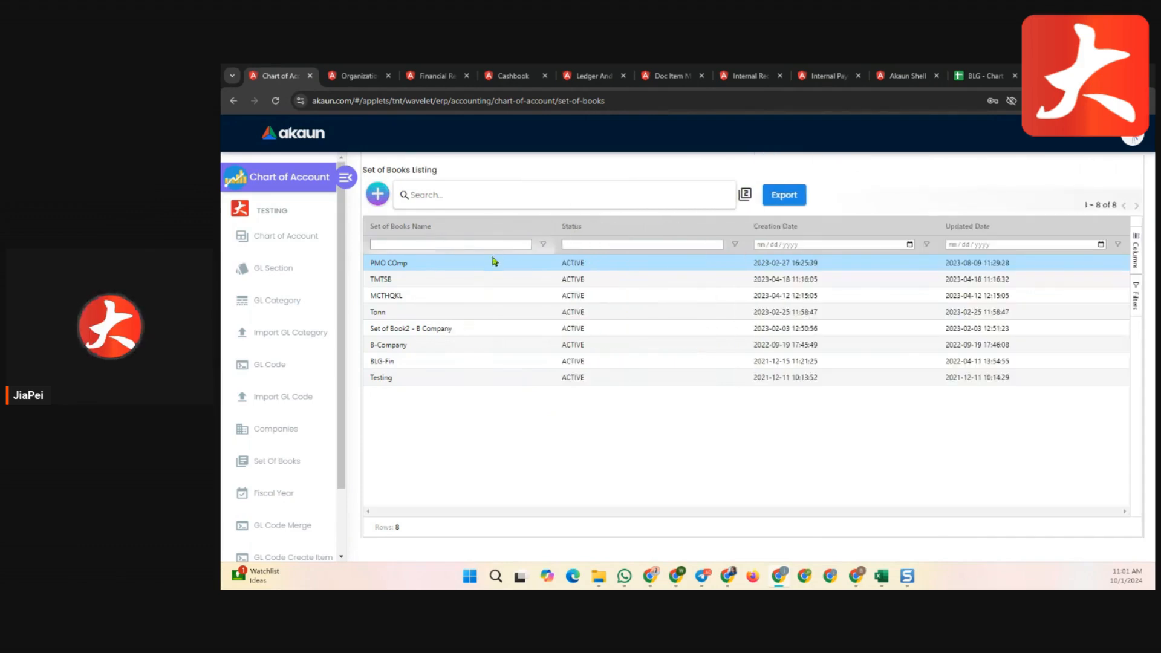
# Inspect which ledgers and companies belong to the PMO COmp set of books, and return to the listing.
pyautogui.click(484, 268)
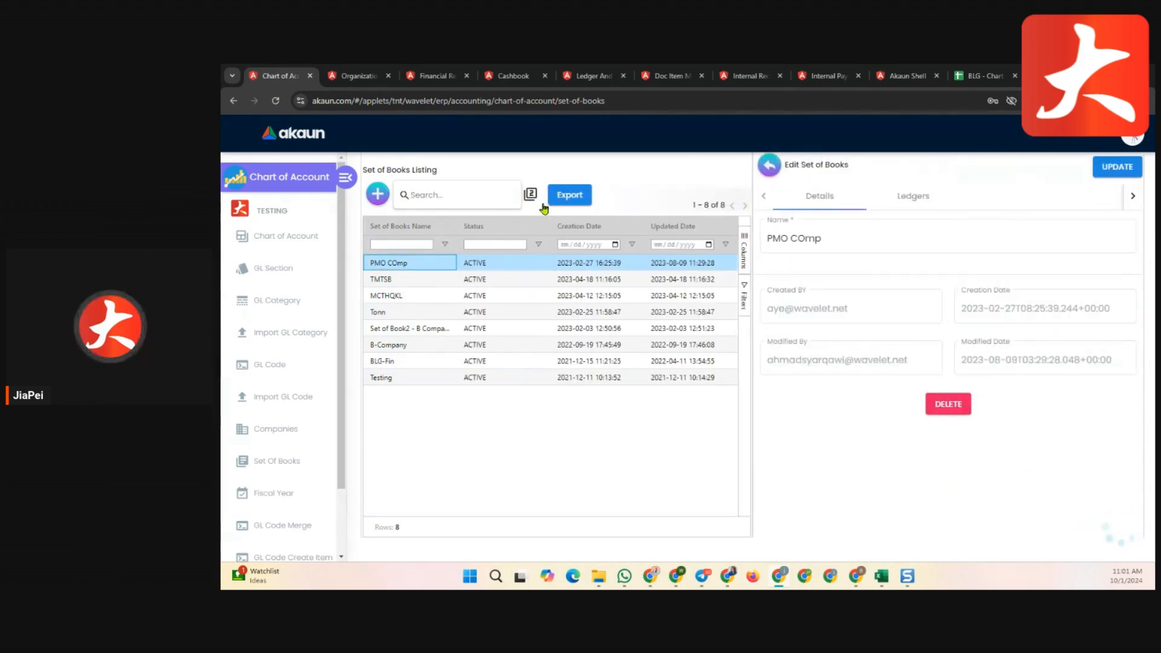
pyautogui.click(889, 194)
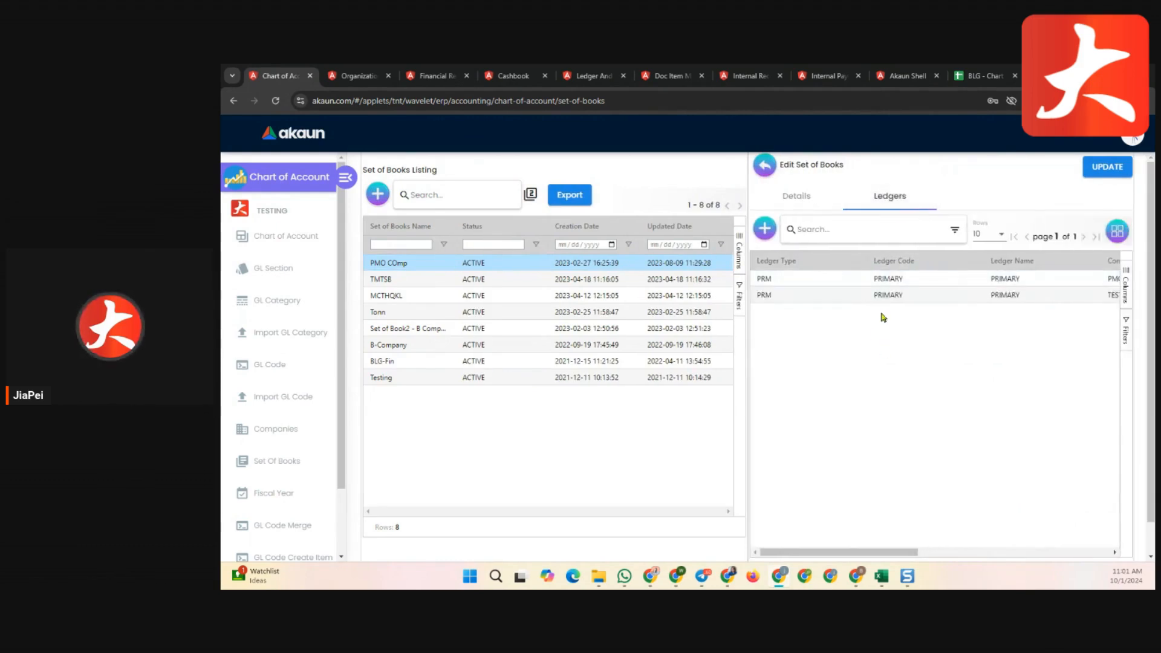
pyautogui.moveTo(823, 552); pyautogui.dragTo(787, 565)
pyautogui.moveTo(877, 552); pyautogui.dragTo(916, 555)
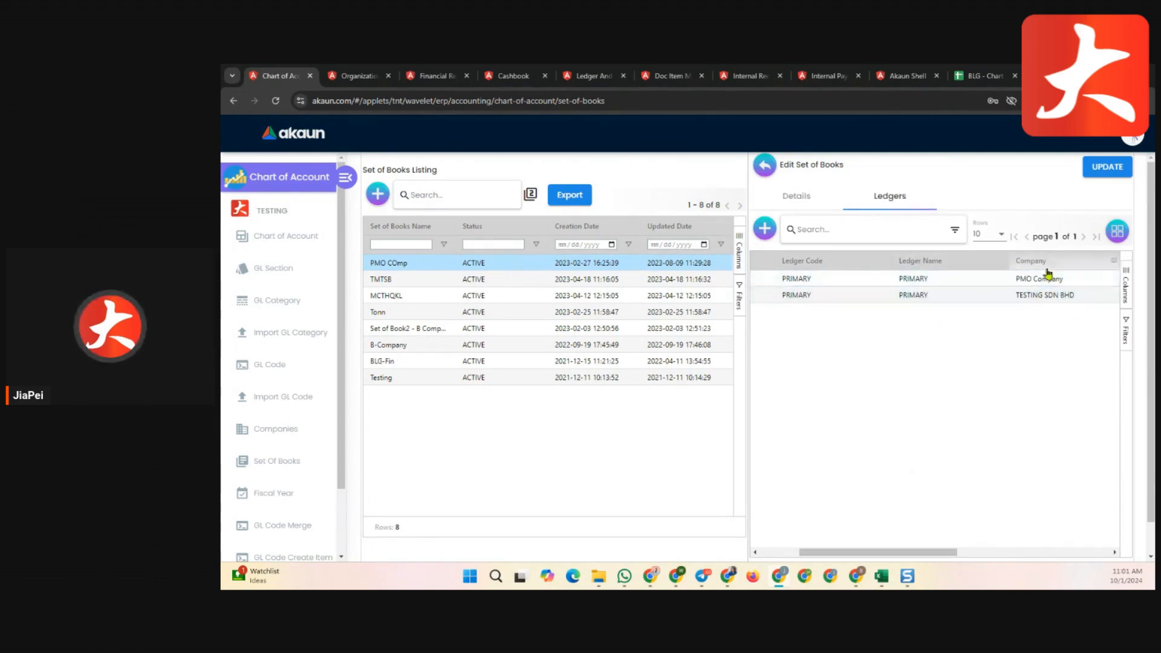
pyautogui.click(1046, 287)
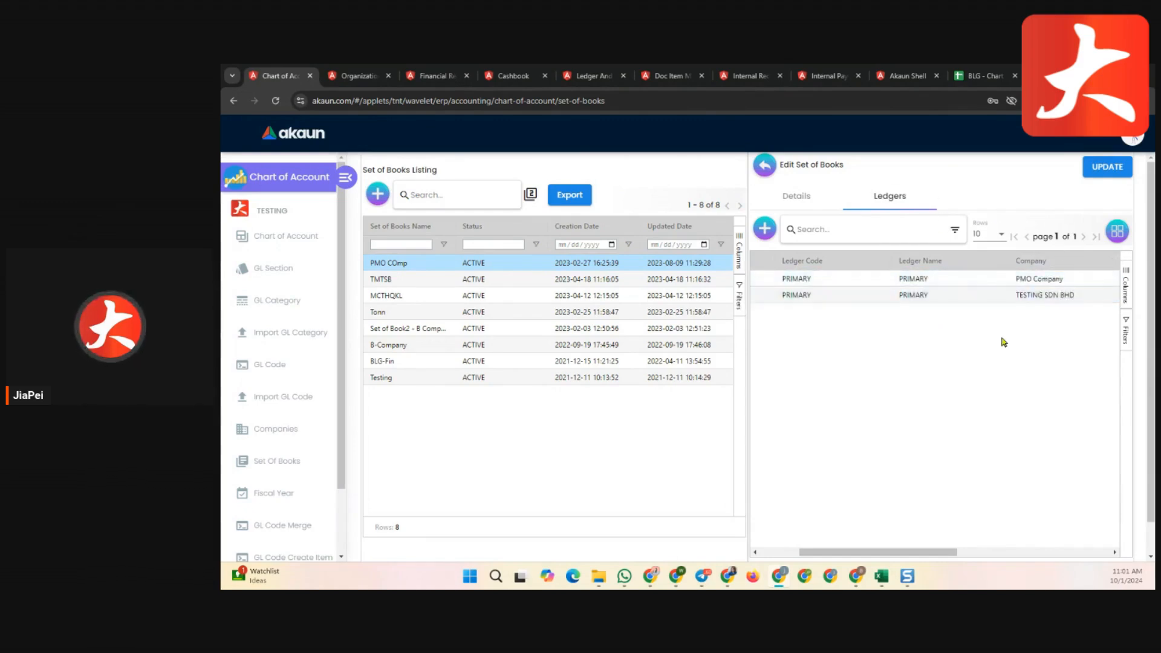
pyautogui.click(764, 165)
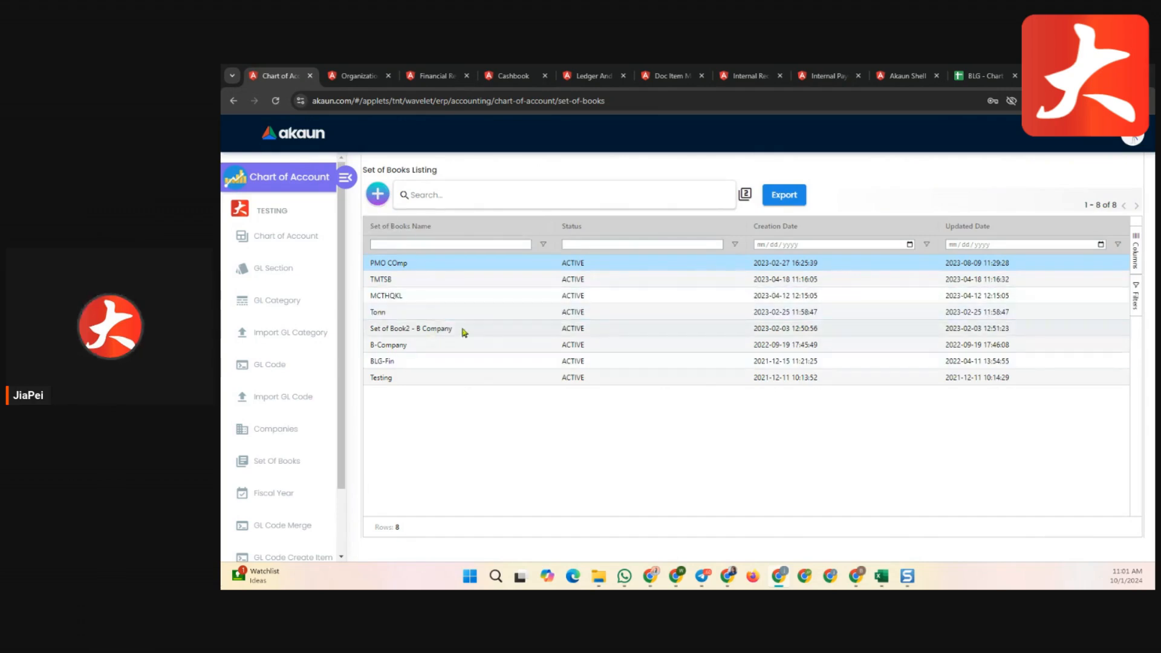
# Examine the main details and fiscal periods of B Company SDN BHD's 2024 fiscal year, and close the record.
pyautogui.click(307, 497)
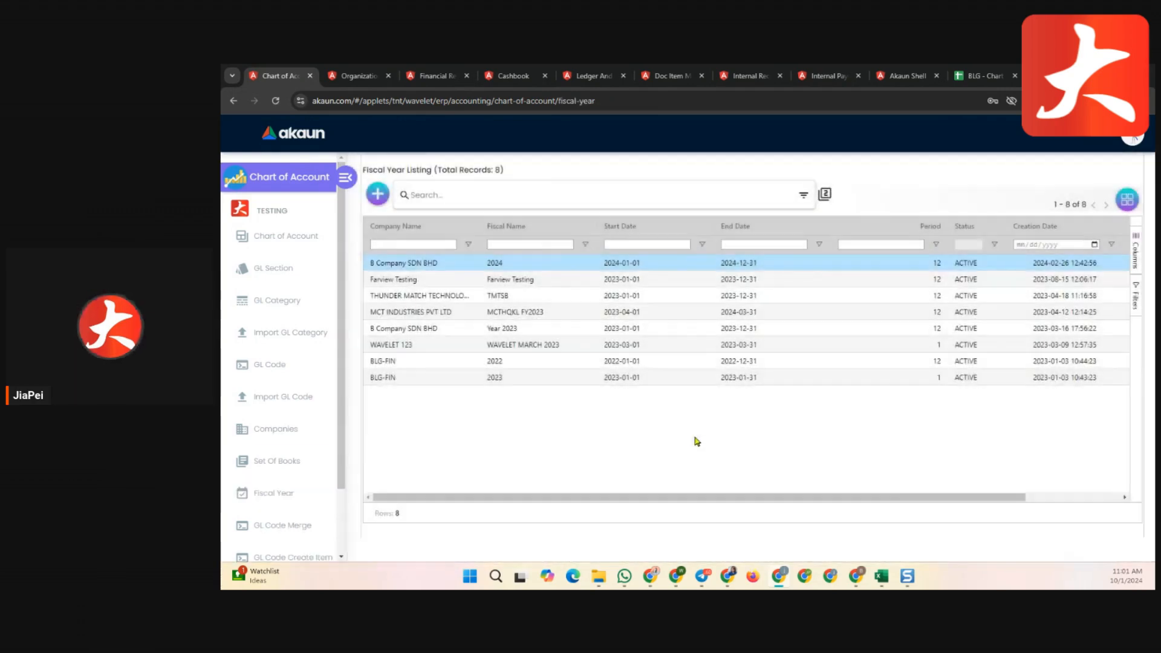
pyautogui.click(398, 260)
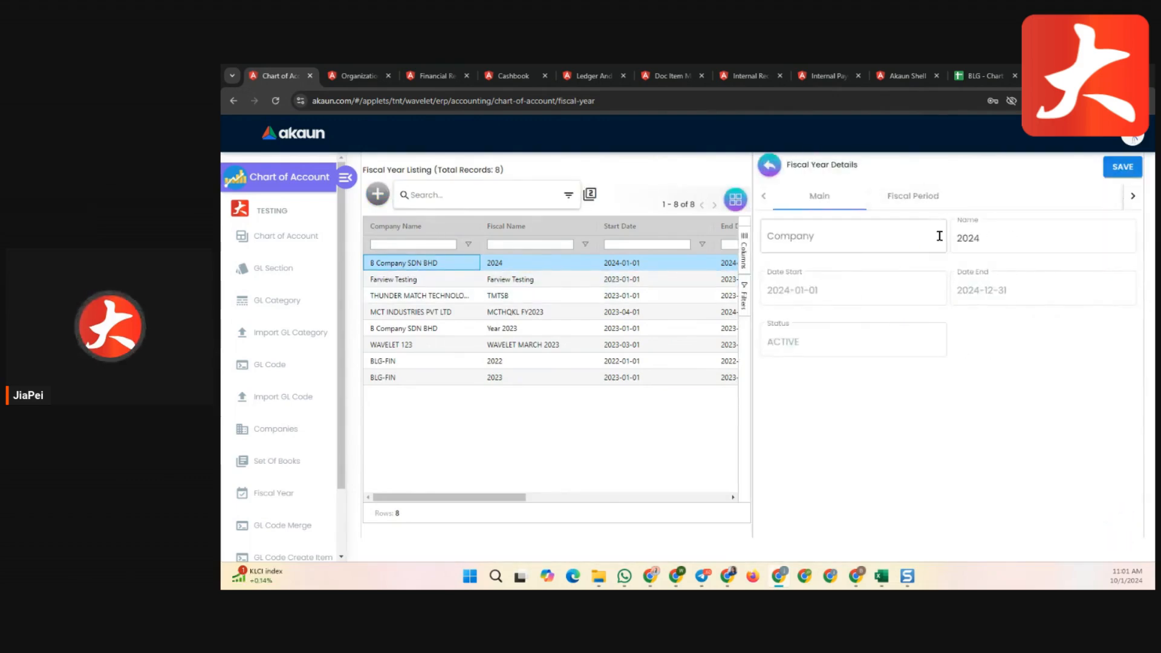
pyautogui.click(906, 196)
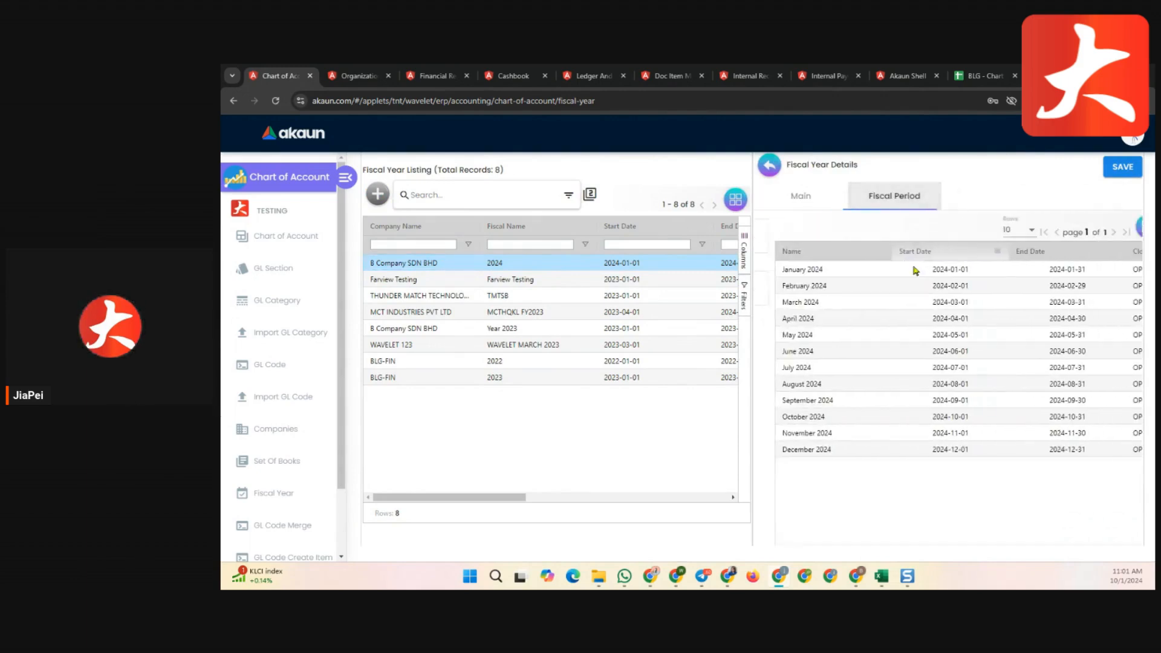
pyautogui.click(801, 196)
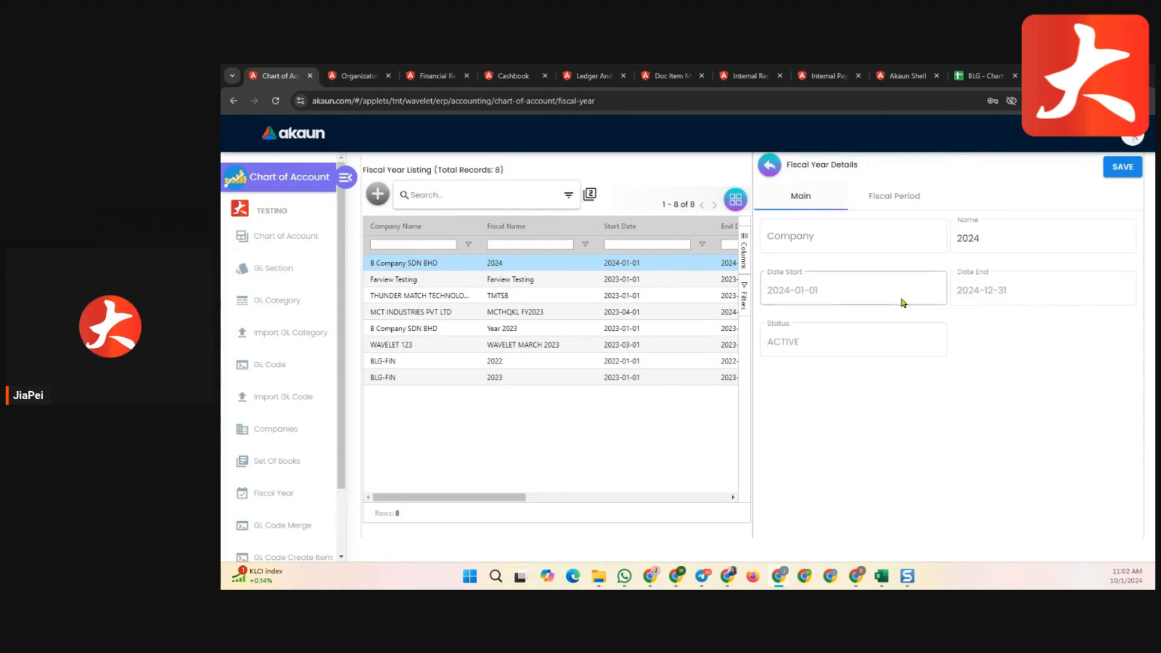
pyautogui.doubleClick(1001, 238)
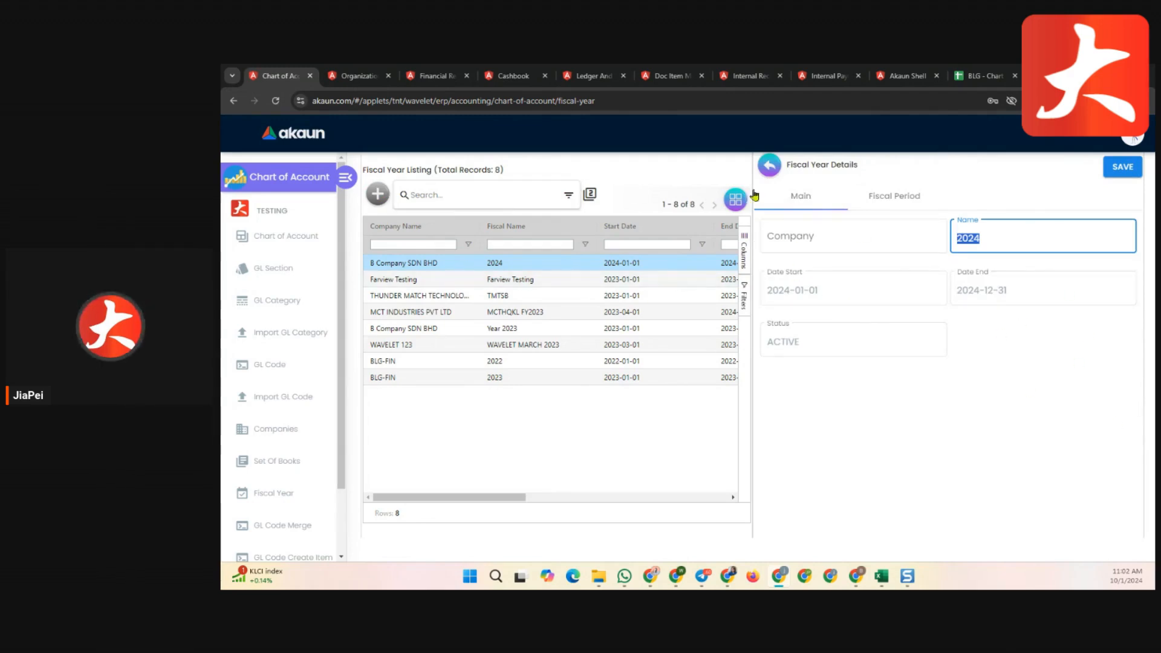
pyautogui.click(897, 200)
pyautogui.click(769, 165)
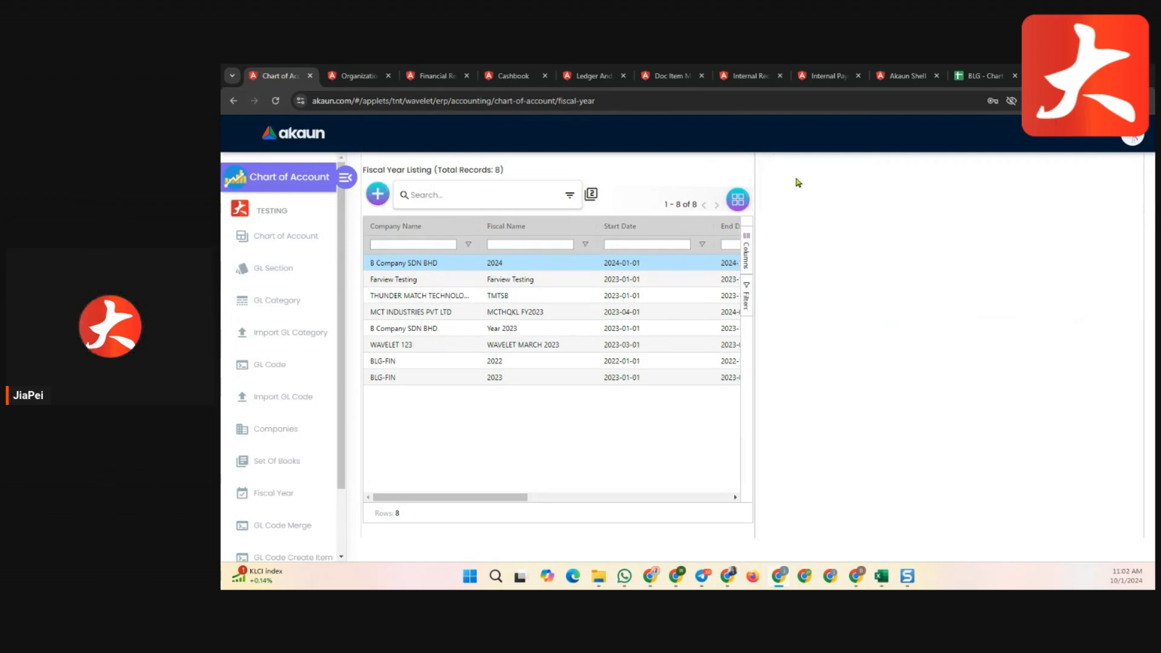
# Open the GL Code Merge form and select the SSS-Account chart of account with the Accounts Payable category.
pyautogui.scroll(-2, 303, 483)
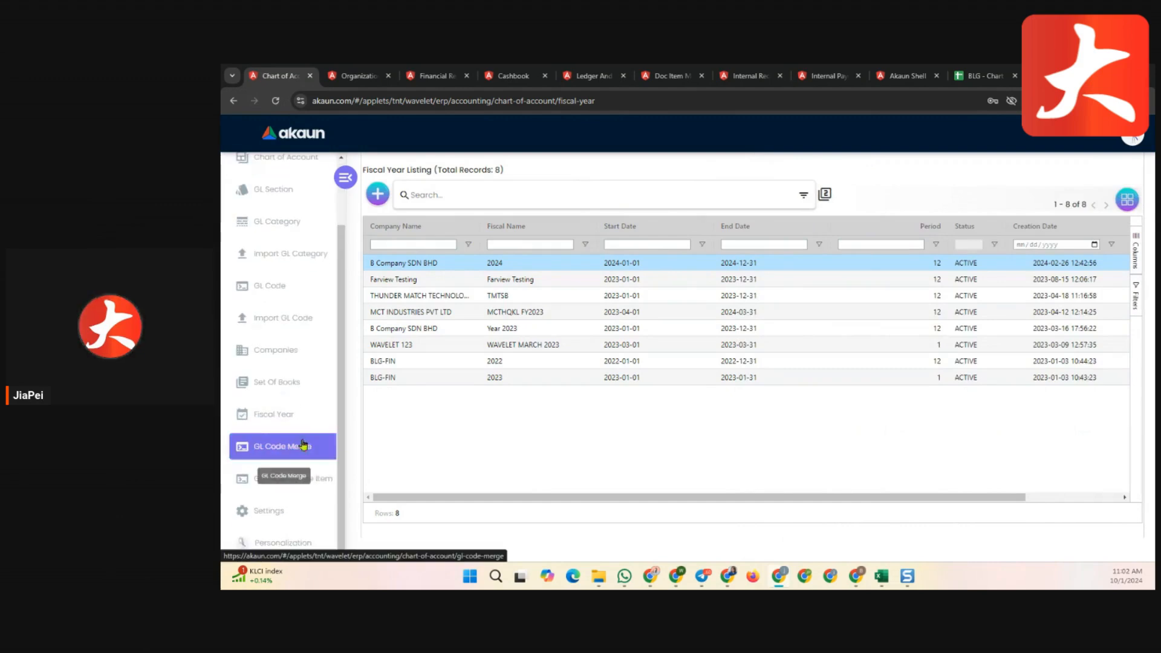
pyautogui.click(304, 446)
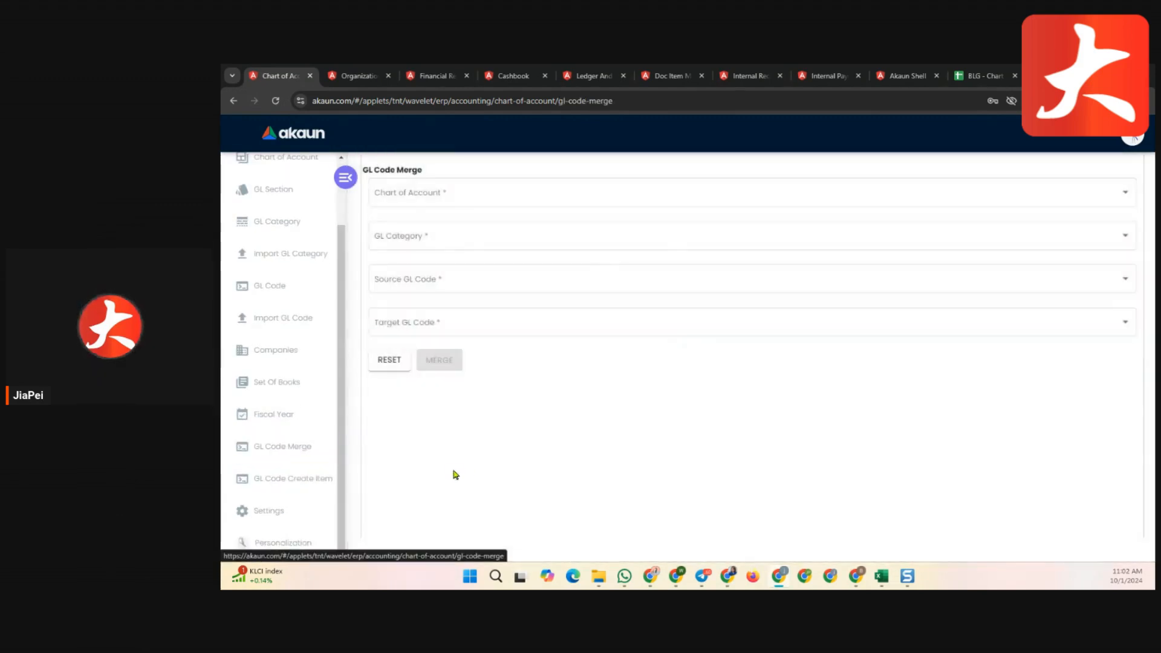
pyautogui.click(477, 195)
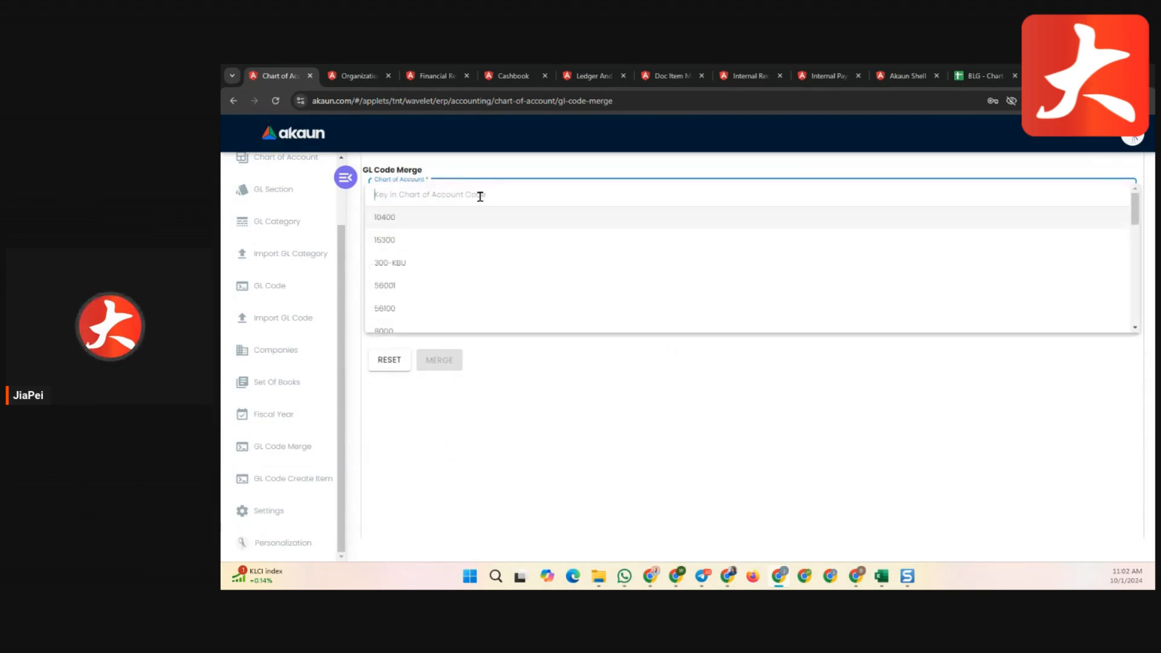
pyautogui.write('ss')
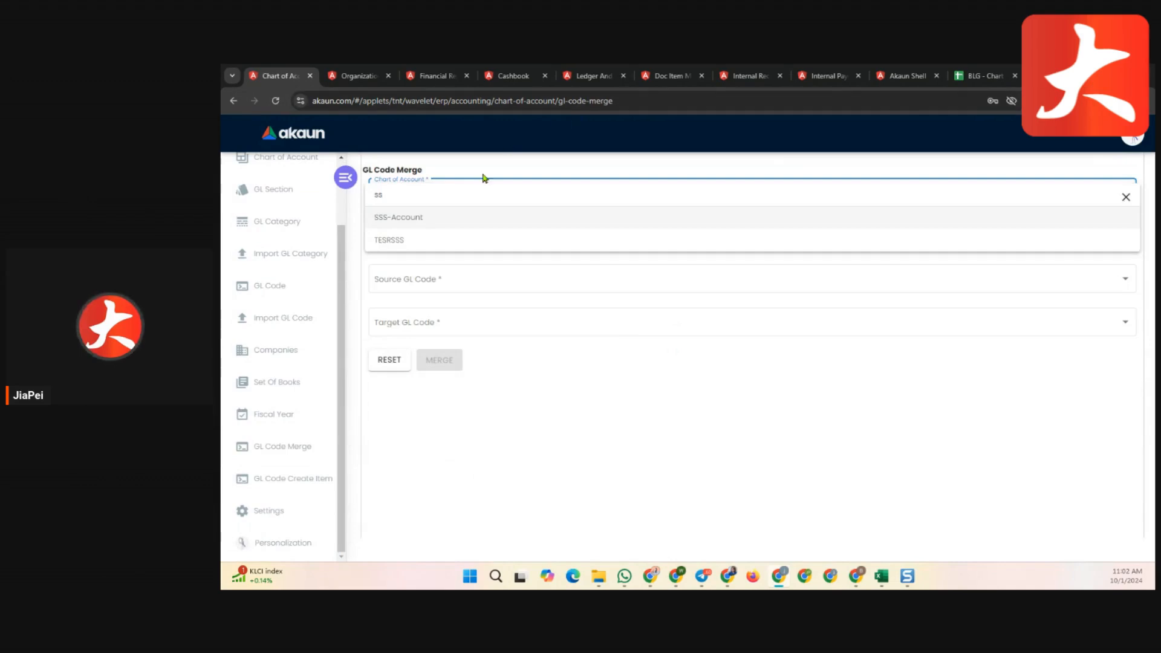
pyautogui.click(446, 218)
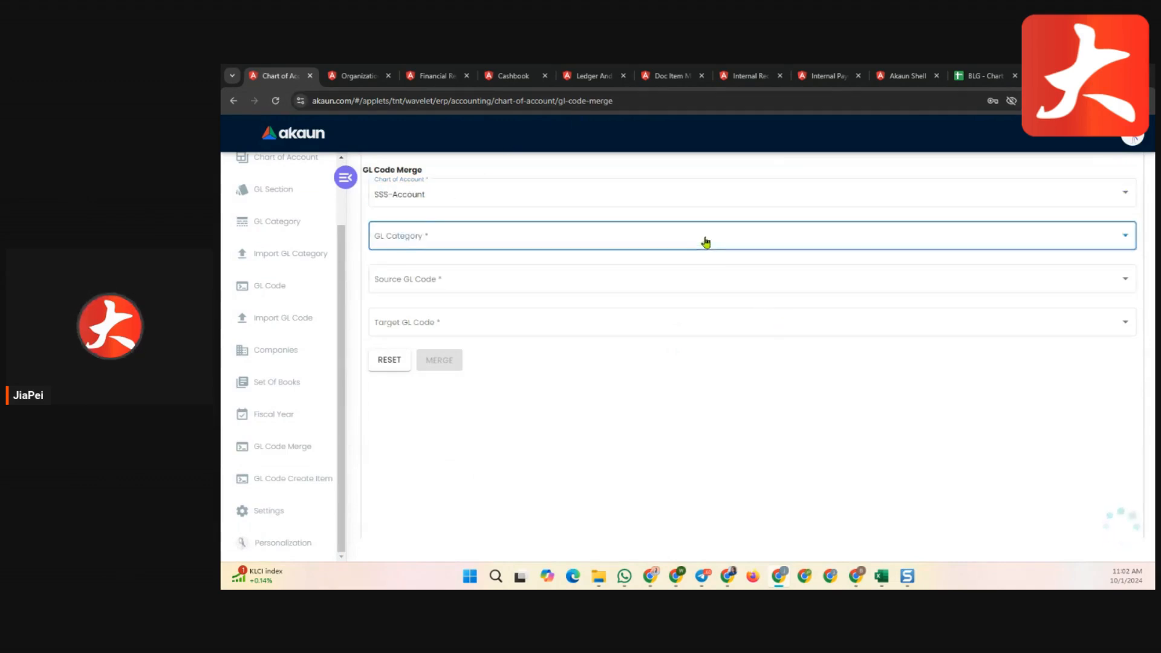
pyautogui.click(705, 242)
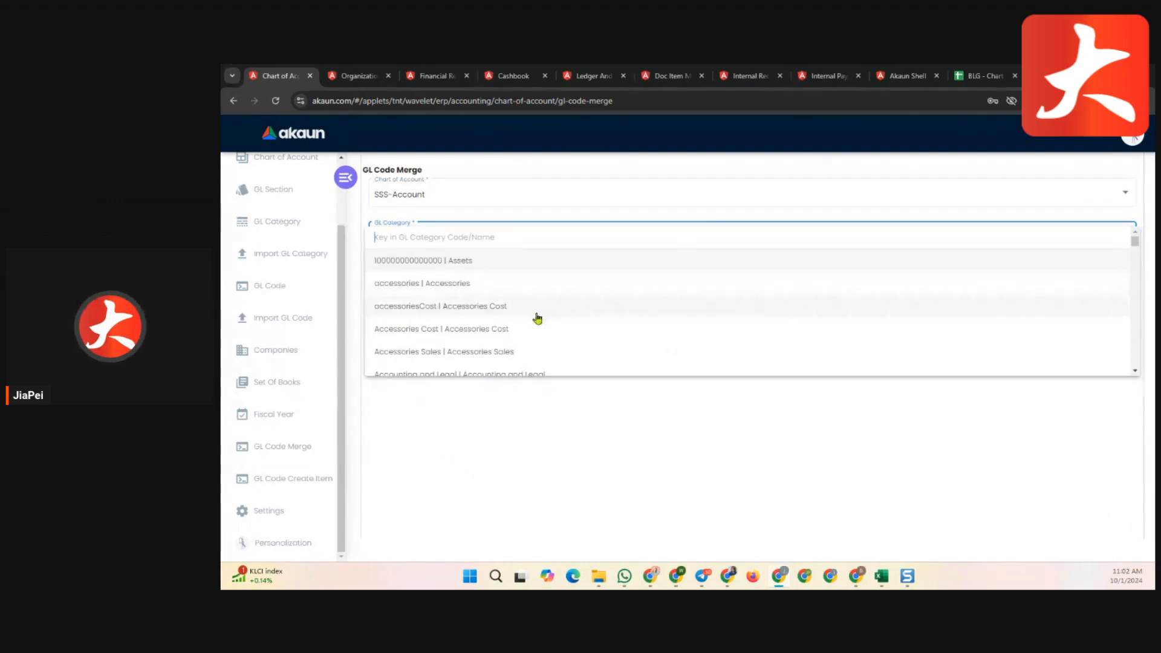
pyautogui.scroll(-1, 565, 254)
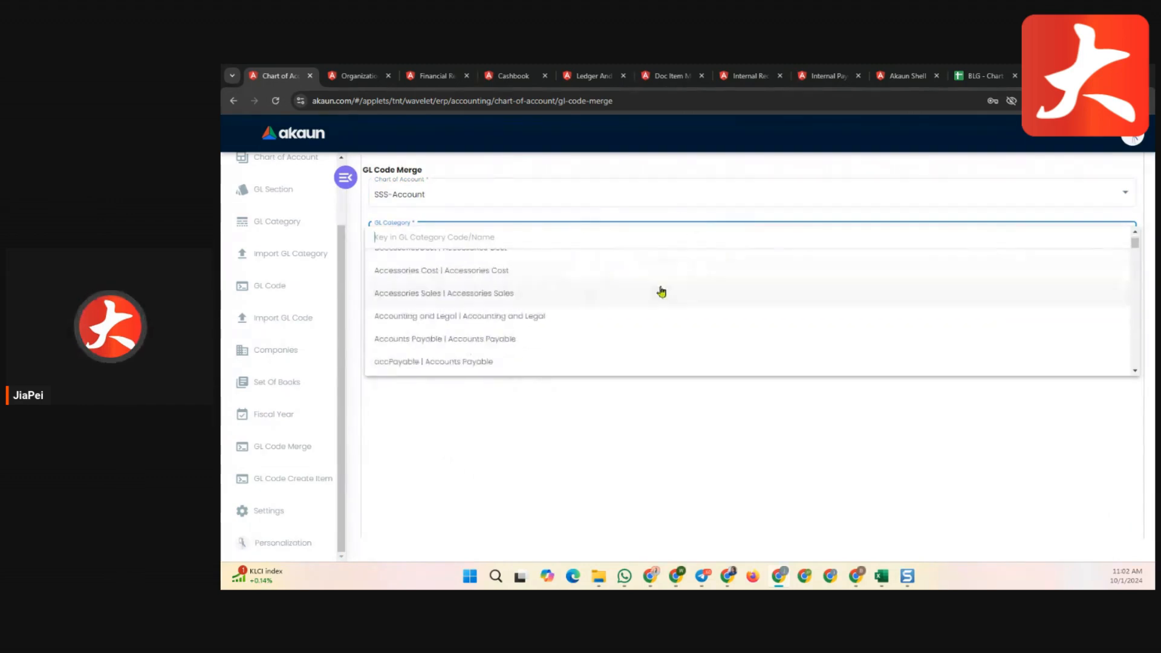
pyautogui.click(520, 342)
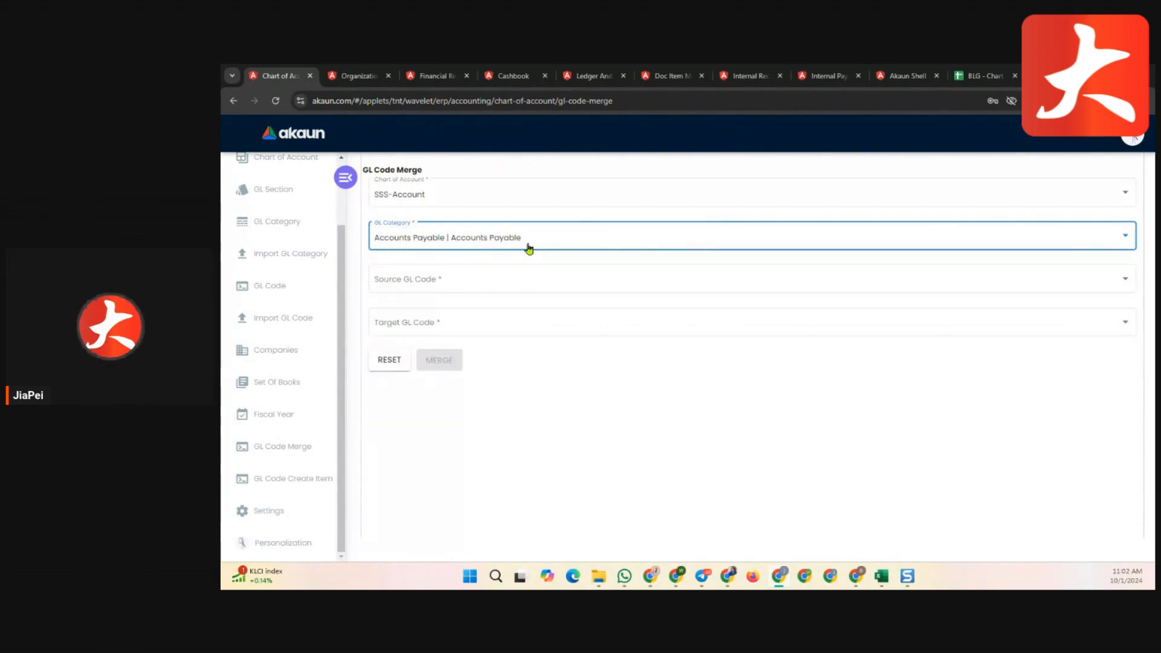
# Choose accPayableintransit as the source GL code for the merge and display the available target GL codes.
pyautogui.click(694, 286)
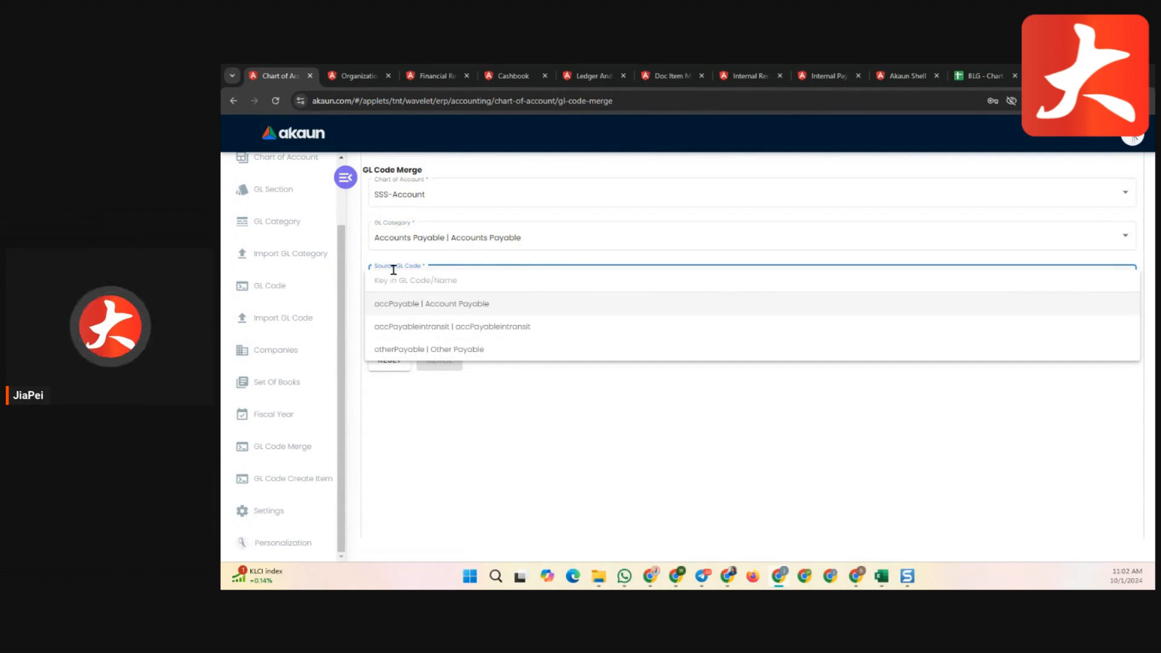
pyautogui.click(551, 334)
pyautogui.click(477, 324)
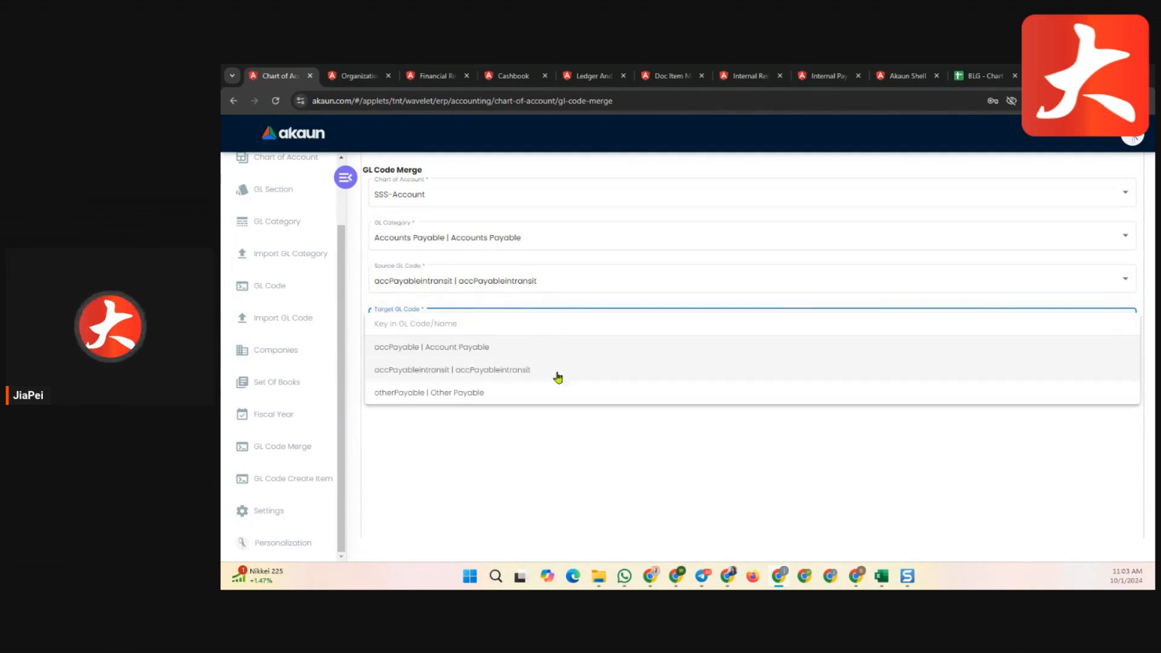
# Set the GL category of the JIMMY-COA merge to TravellingExpenses | TRAVELLING EXPENSES.
pyautogui.click(601, 237)
pyautogui.write('expe')
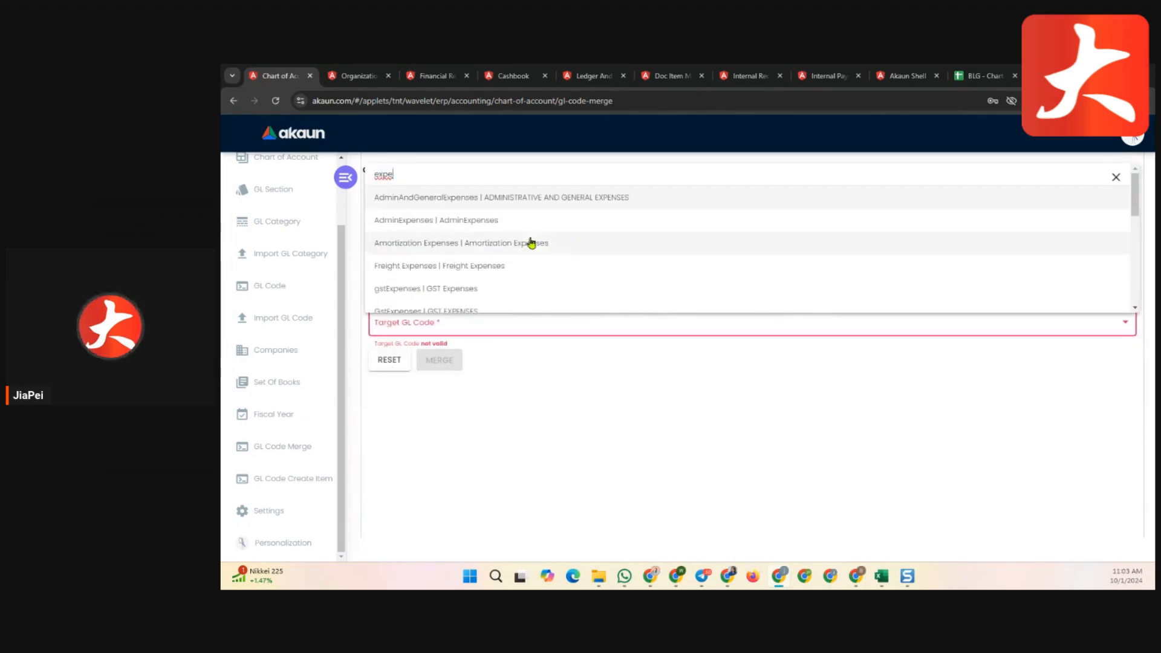
pyautogui.press('BackSpace')
pyautogui.press('BackSpace')
pyautogui.press('BackSpace')
pyautogui.press('BackSpace')
pyautogui.scroll(-10, 531, 218)
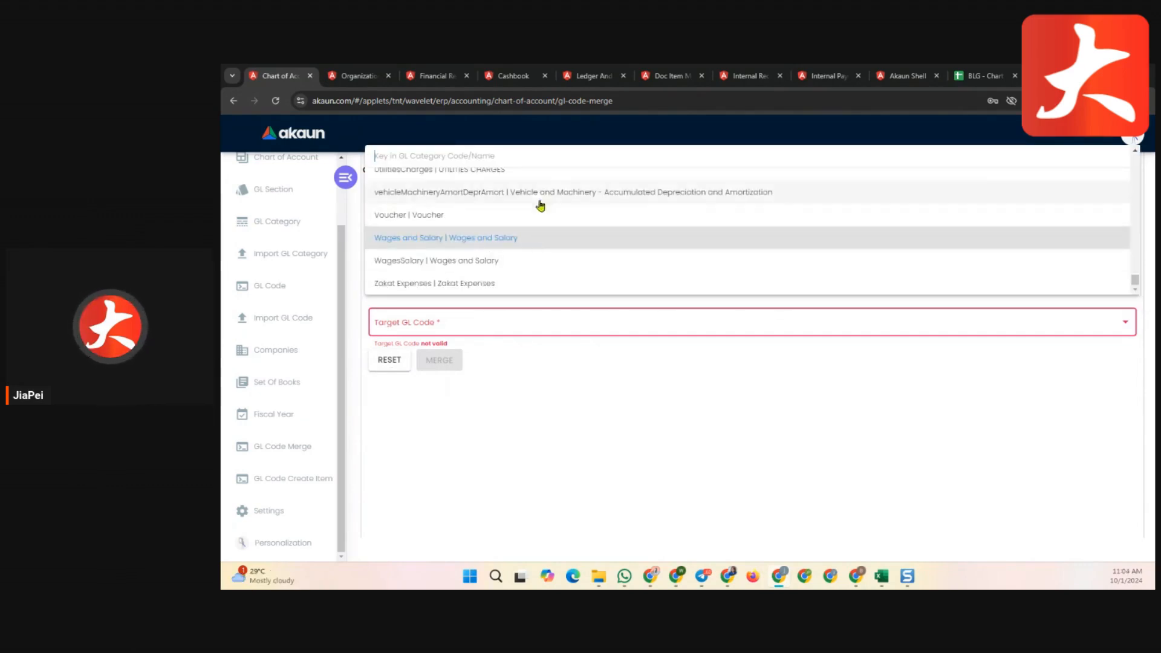
pyautogui.scroll(2, 532, 208)
pyautogui.click(516, 192)
# Set HirePurchase | HIRE PURCHASE as the source GL code and InterestInSuspense | INTEREST IN SUSPENSE as the target GL code.
pyautogui.click(533, 280)
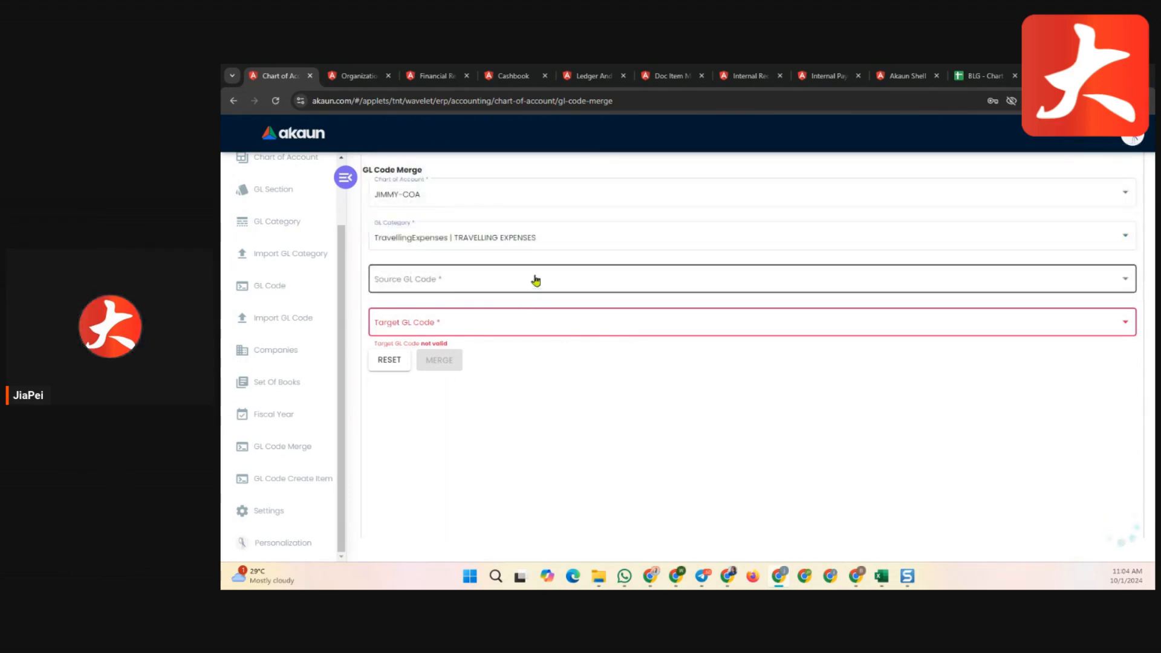
pyautogui.click(458, 309)
pyautogui.click(456, 313)
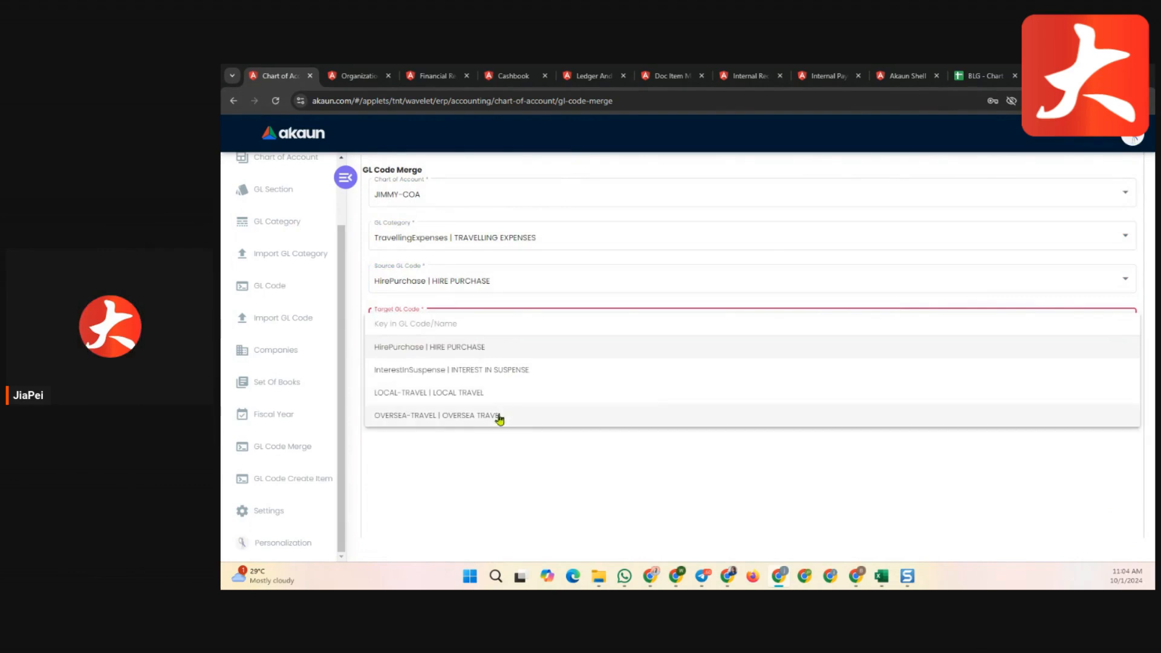
pyautogui.click(492, 369)
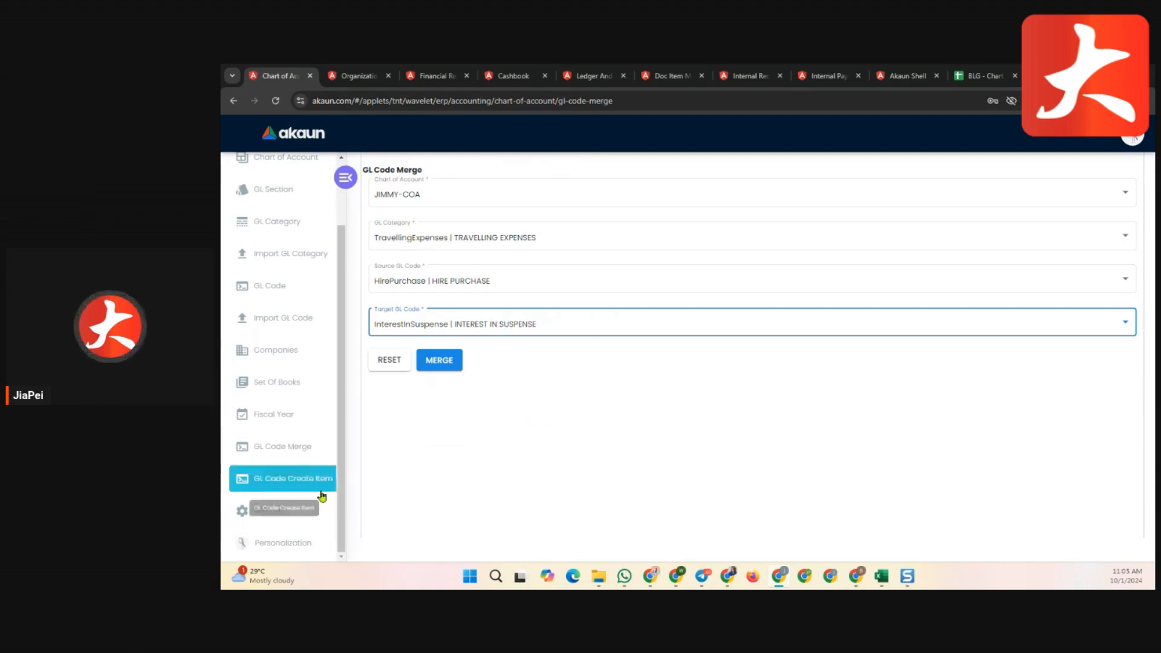
# View the GL Code Create Item page, look at the Internal Payment Voucher applet, and switch to the Internal Receipt Voucher applet.
pyautogui.click(335, 474)
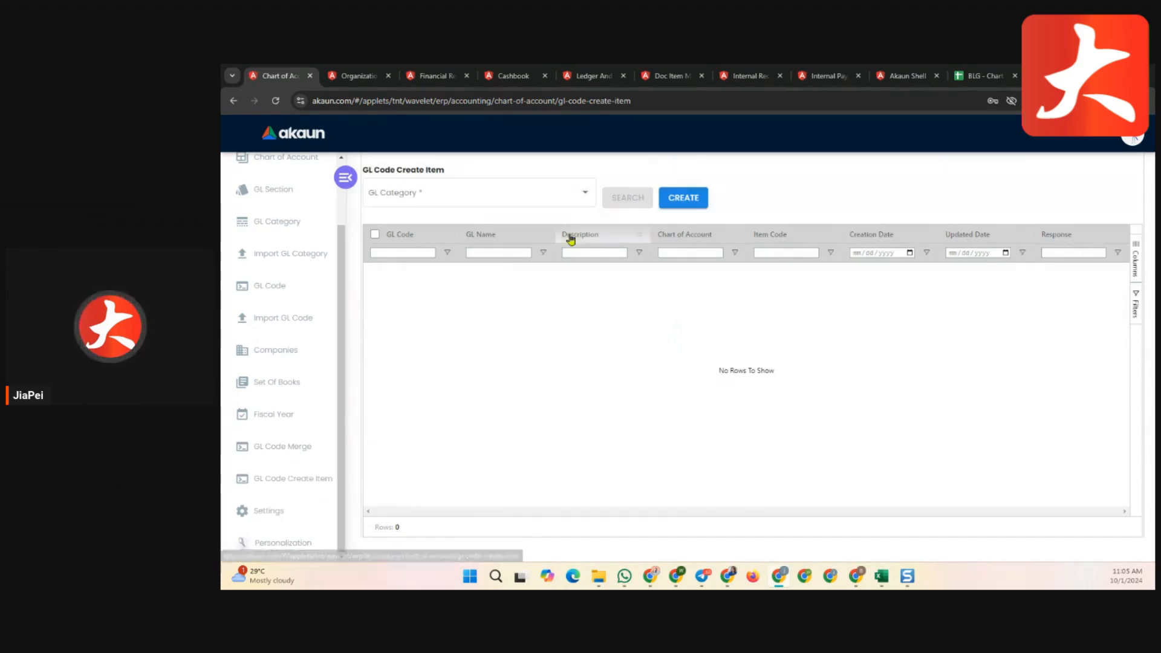
pyautogui.click(750, 79)
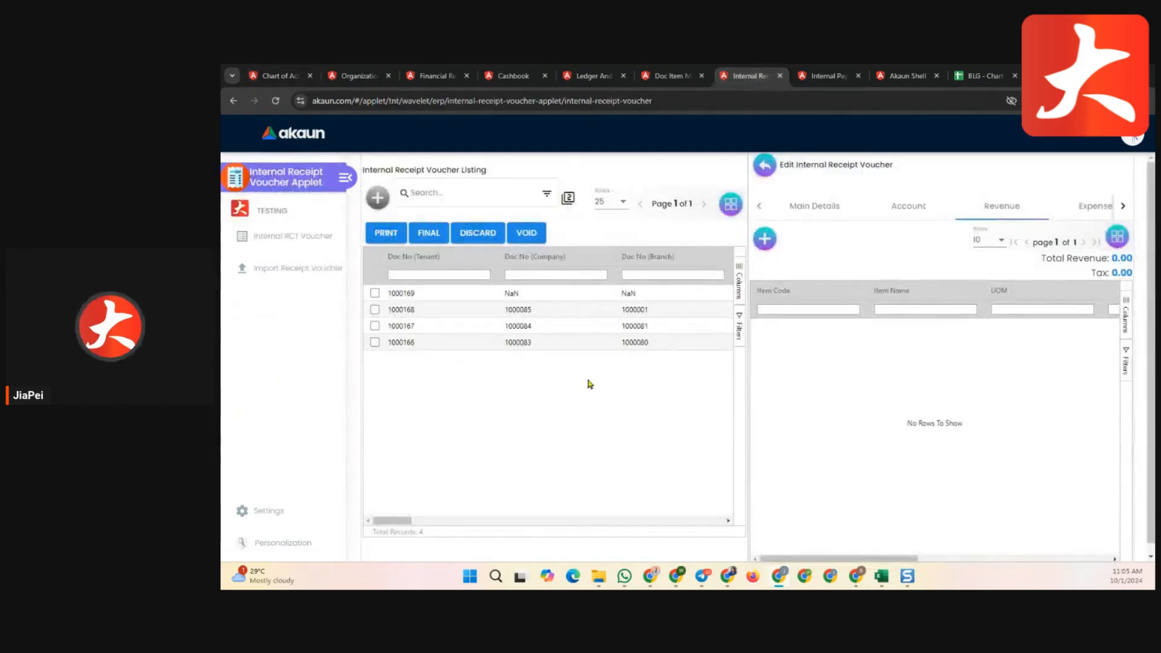
pyautogui.click(826, 76)
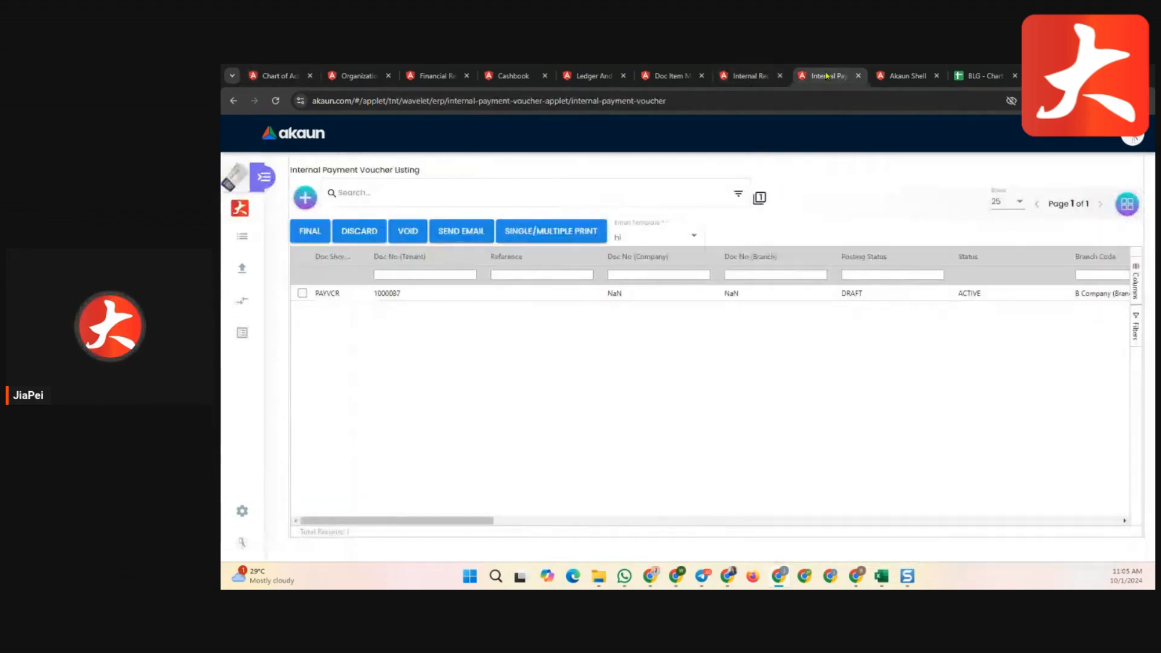
pyautogui.click(753, 77)
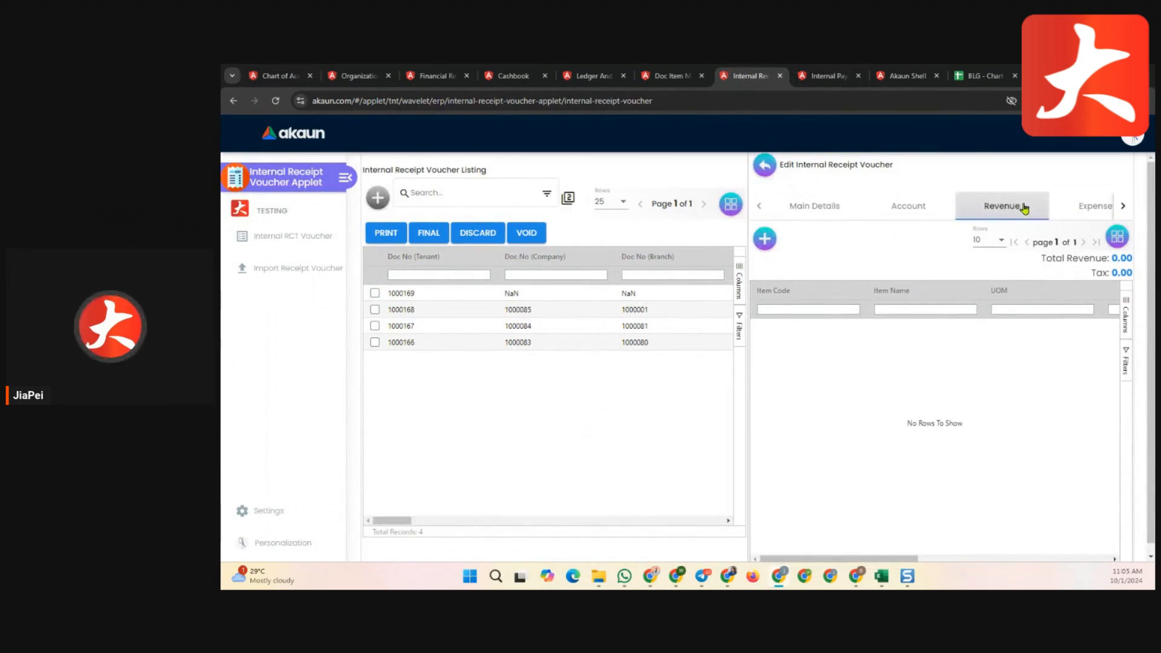
# Start adding a revenue line to the receipt voucher and examine the GL_CODE items offered for selection.
pyautogui.click(765, 241)
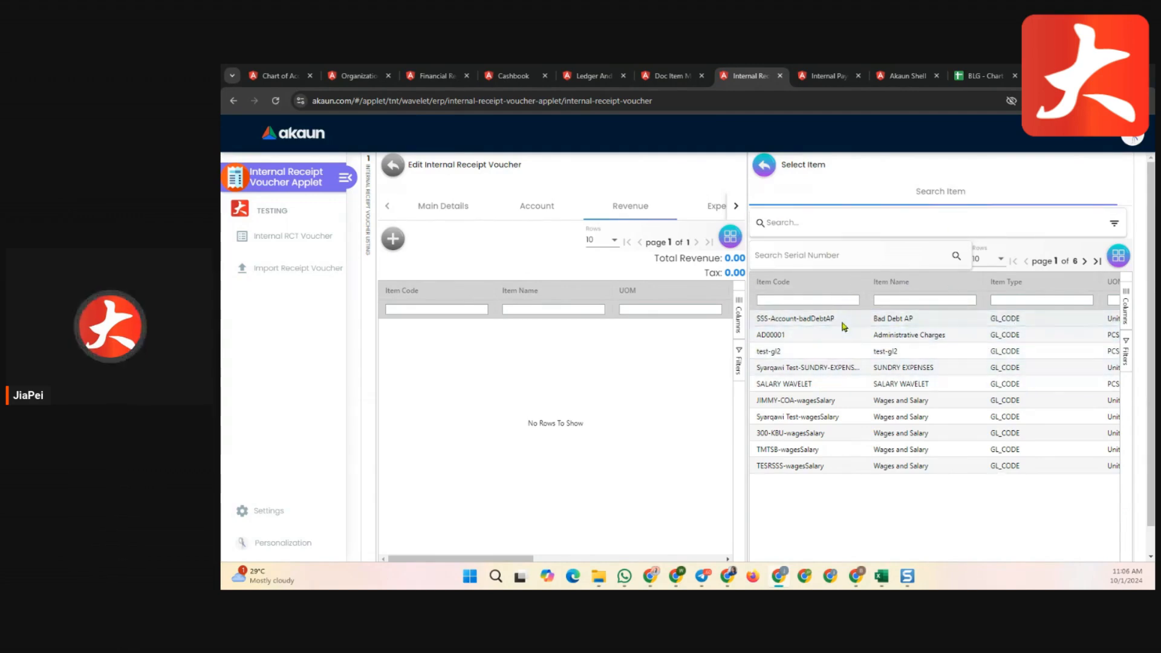
pyautogui.click(894, 351)
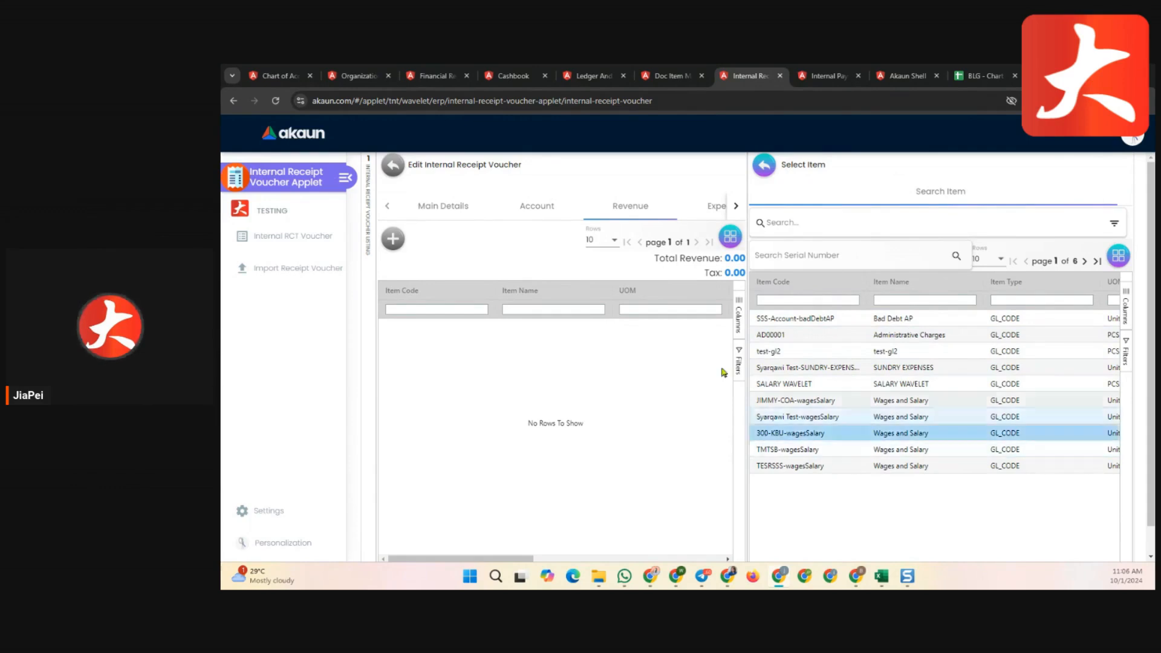
pyautogui.click(784, 435)
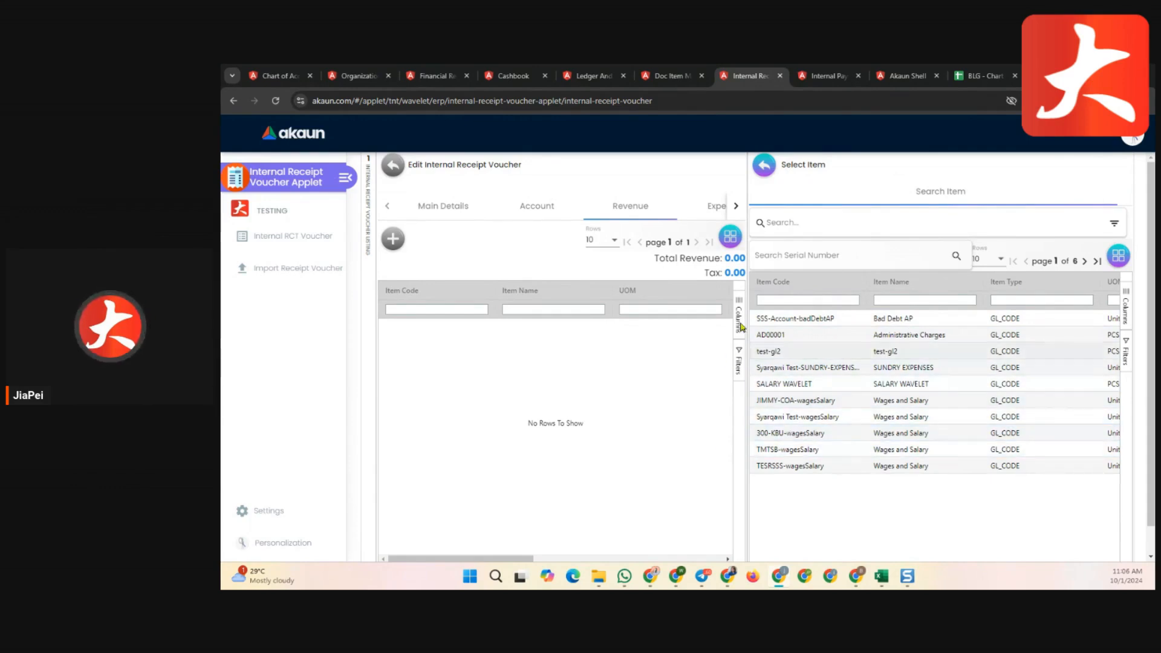
pyautogui.click(925, 387)
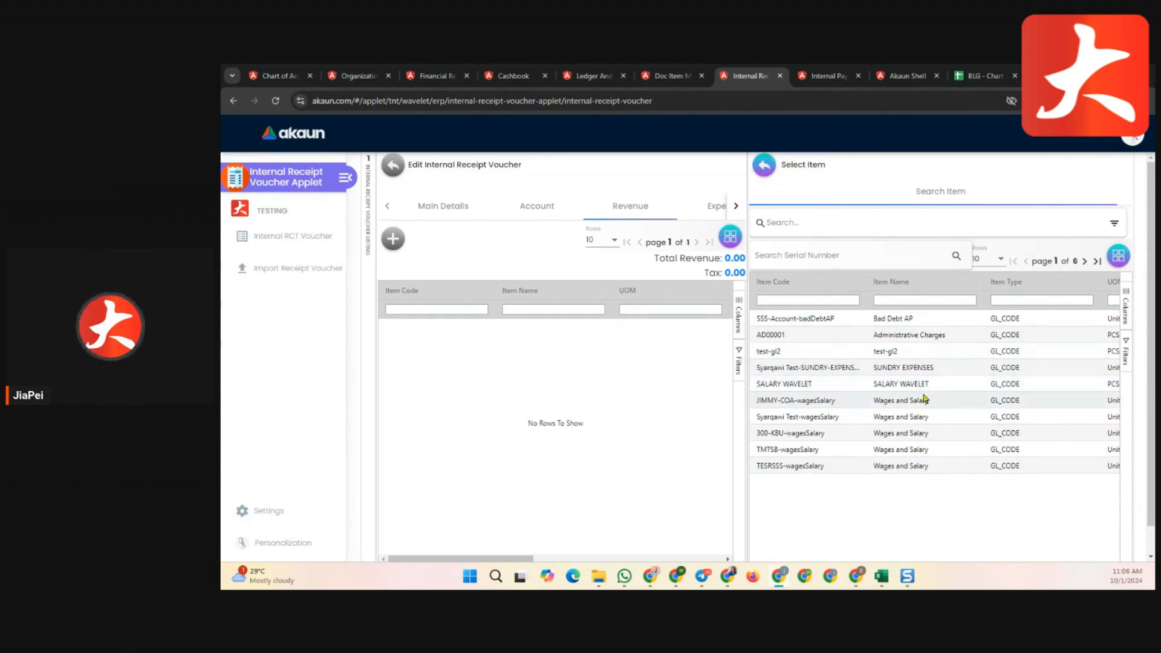
pyautogui.click(925, 384)
pyautogui.click(906, 350)
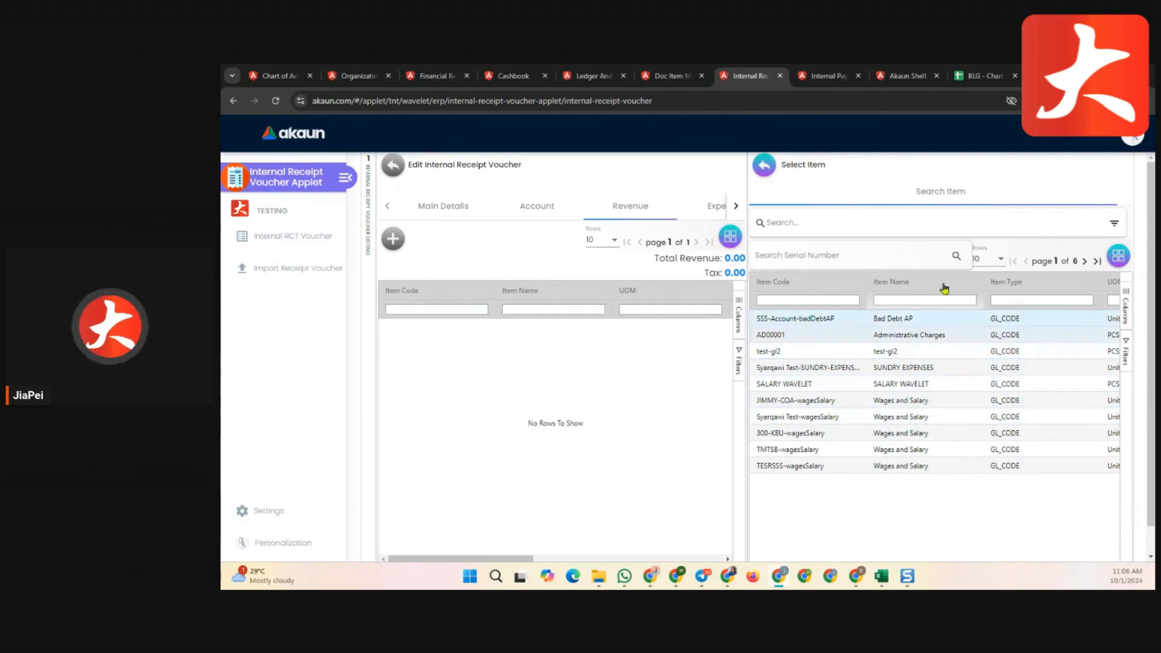
# Switch to the Internal Payment Voucher applet, open the draft voucher, review its main details, and collapse that section.
pyautogui.click(830, 77)
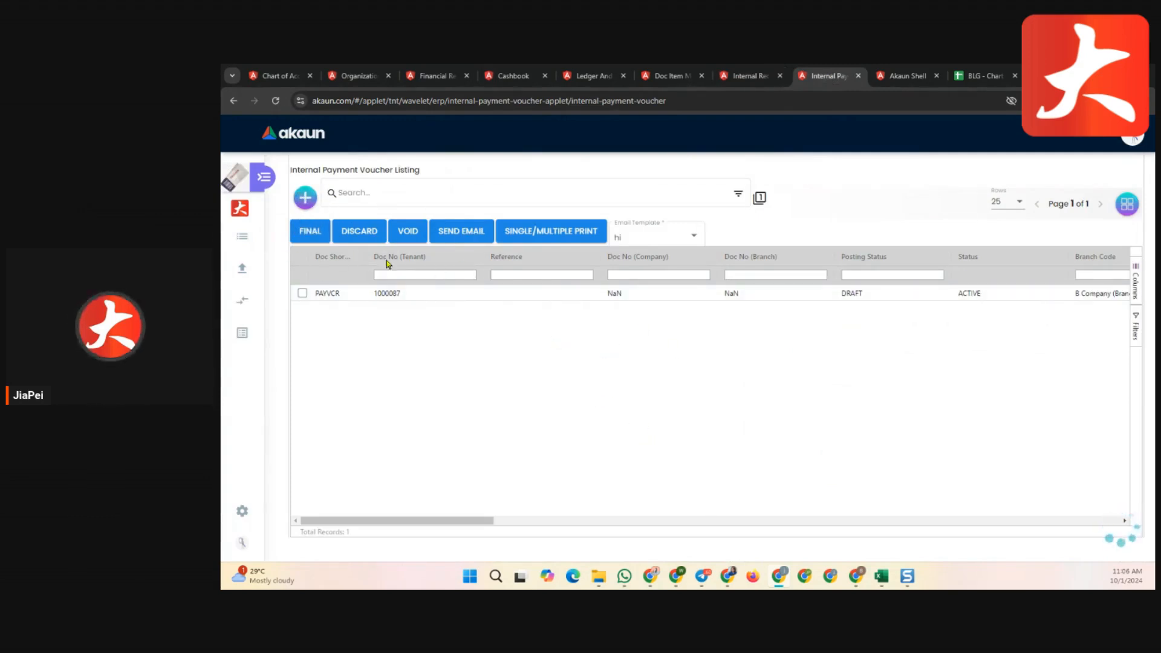
pyautogui.scroll(-8, 552, 282)
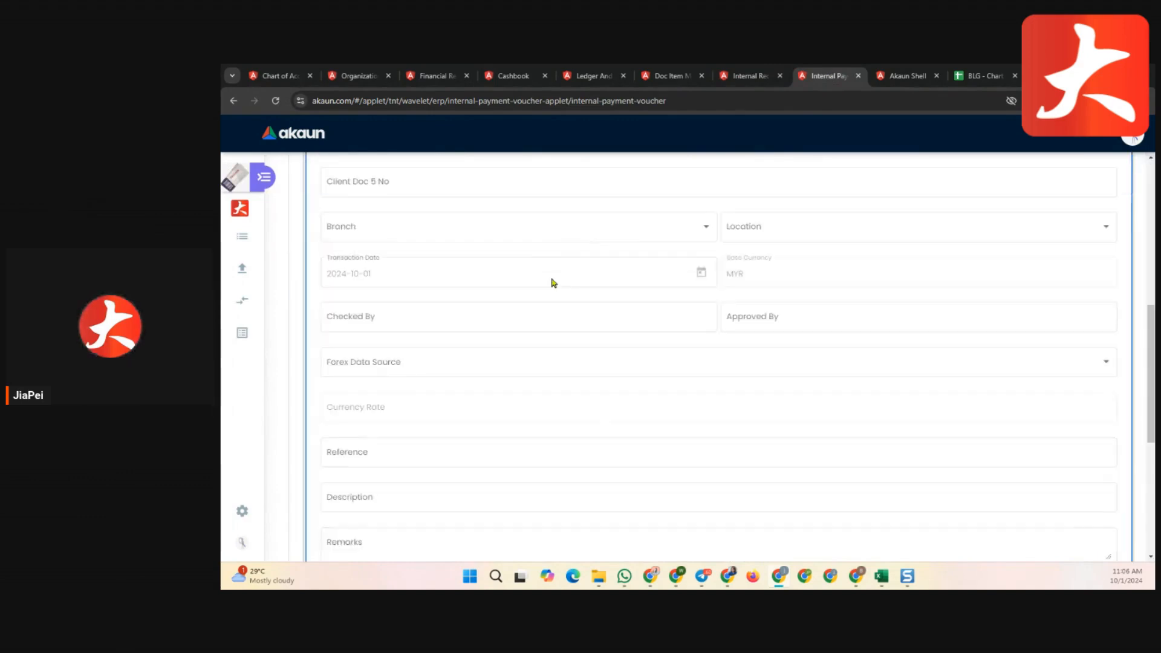
pyautogui.scroll(3, 666, 334)
pyautogui.scroll(5, 666, 335)
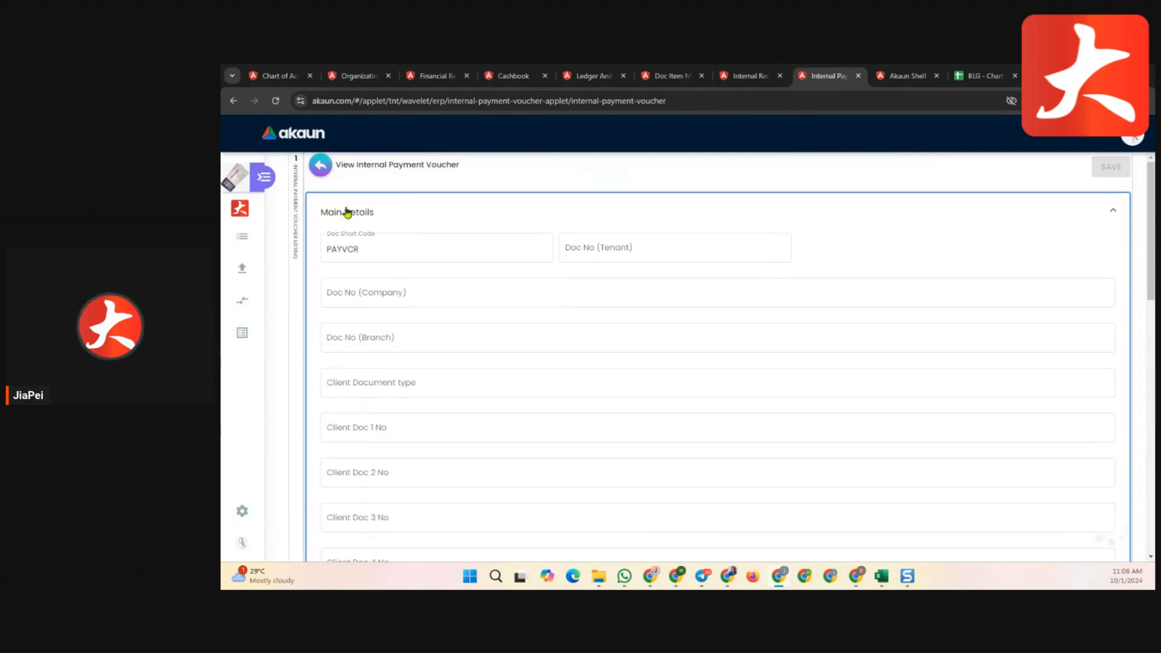
pyautogui.click(701, 208)
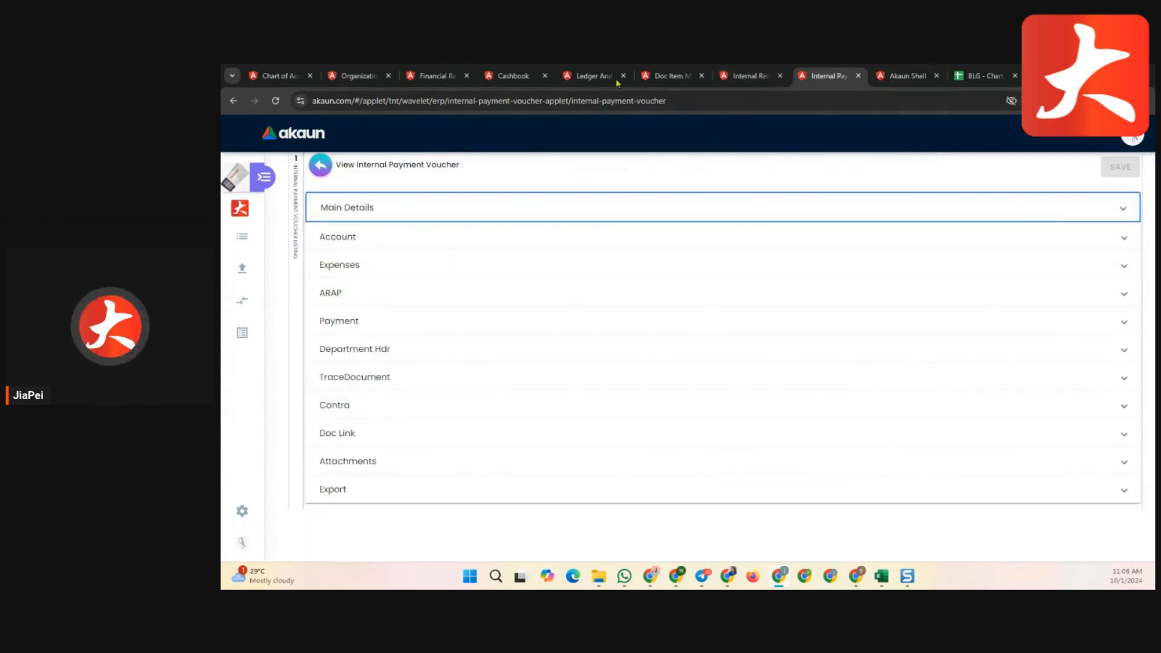
# Revisit the receipt voucher's item list, and examine the GL_CODE items available for a new expense line in the payment voucher.
pyautogui.click(747, 75)
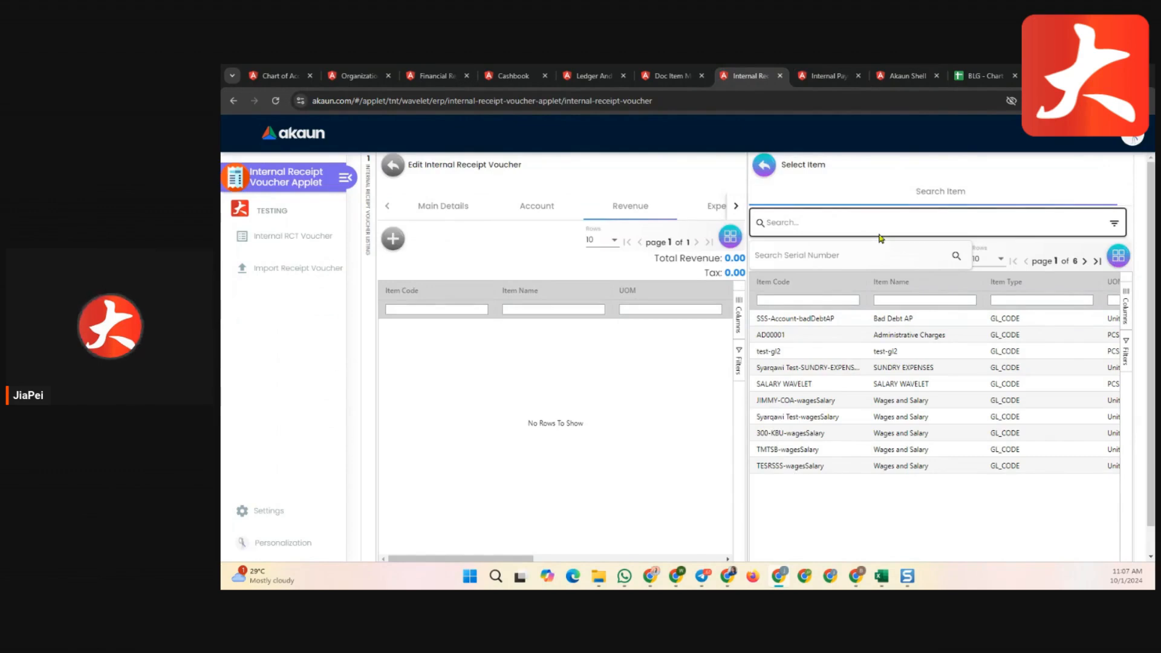
pyautogui.click(825, 76)
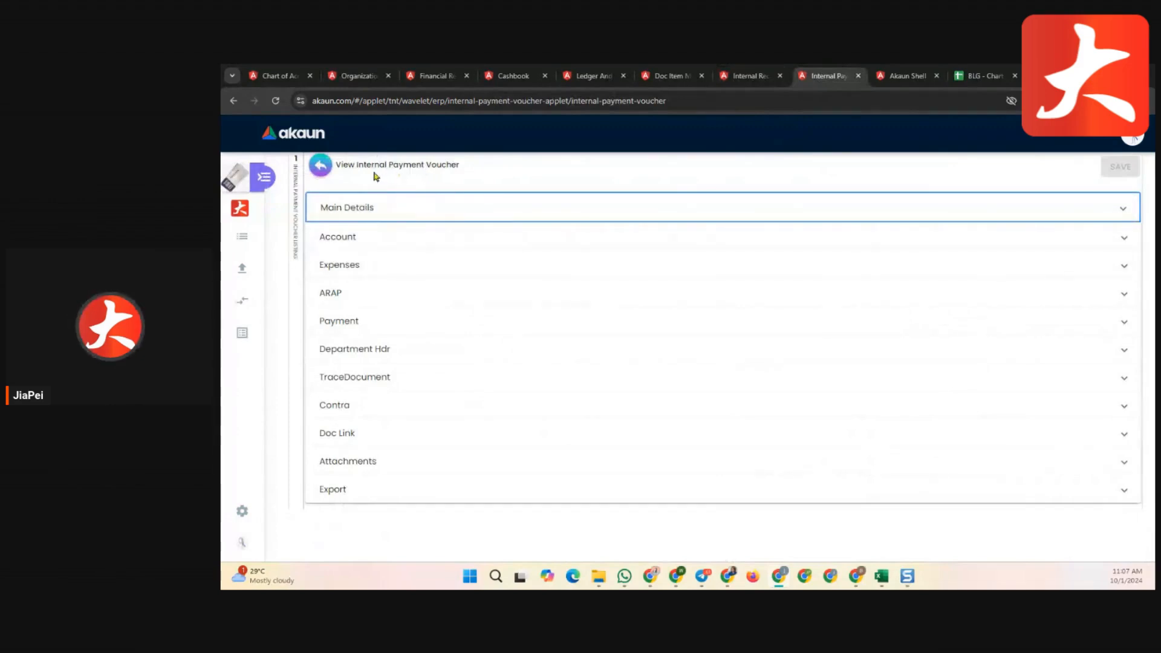
pyautogui.click(383, 269)
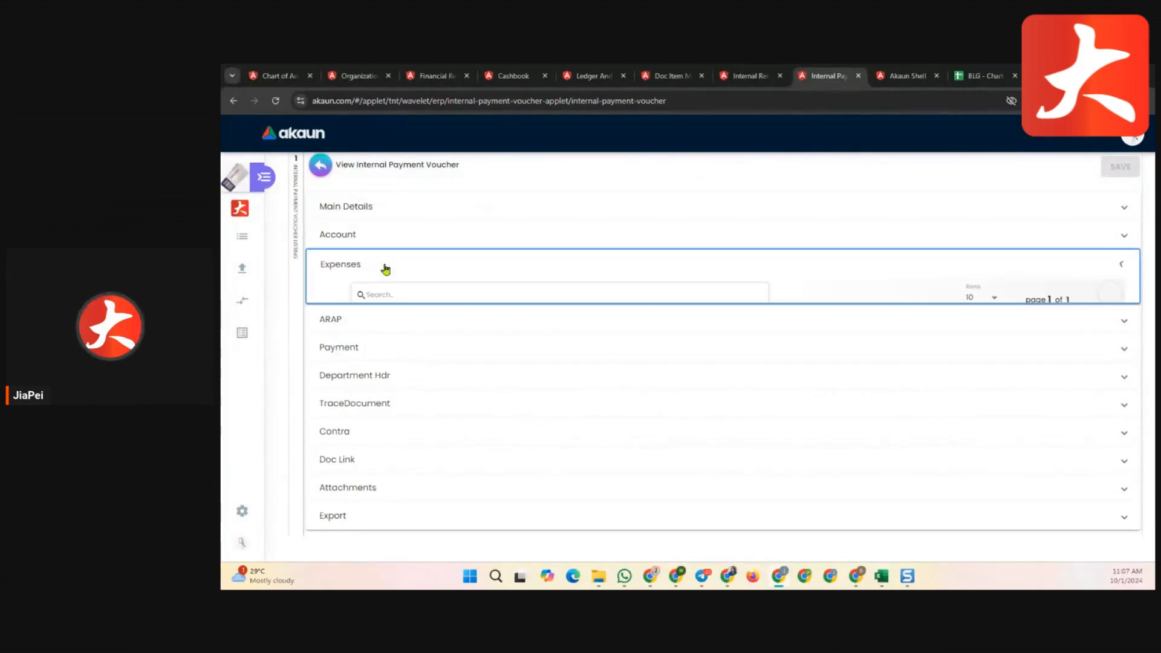
pyautogui.scroll(-2, 386, 269)
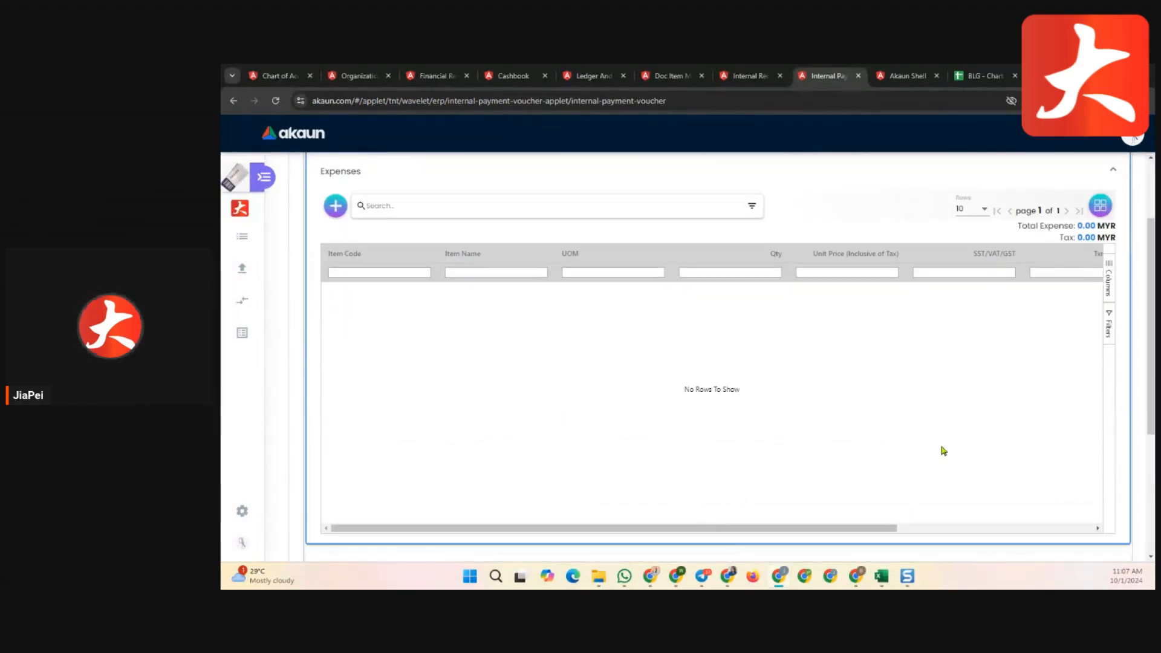
pyautogui.scroll(2, 943, 451)
pyautogui.click(334, 309)
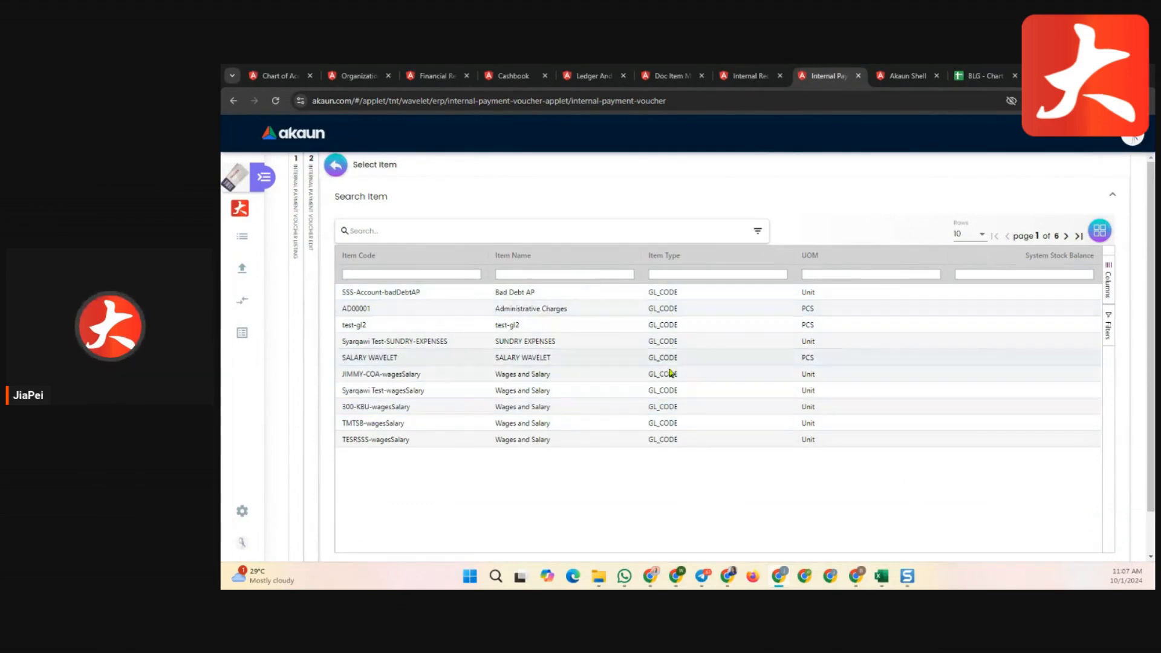
pyautogui.click(459, 370)
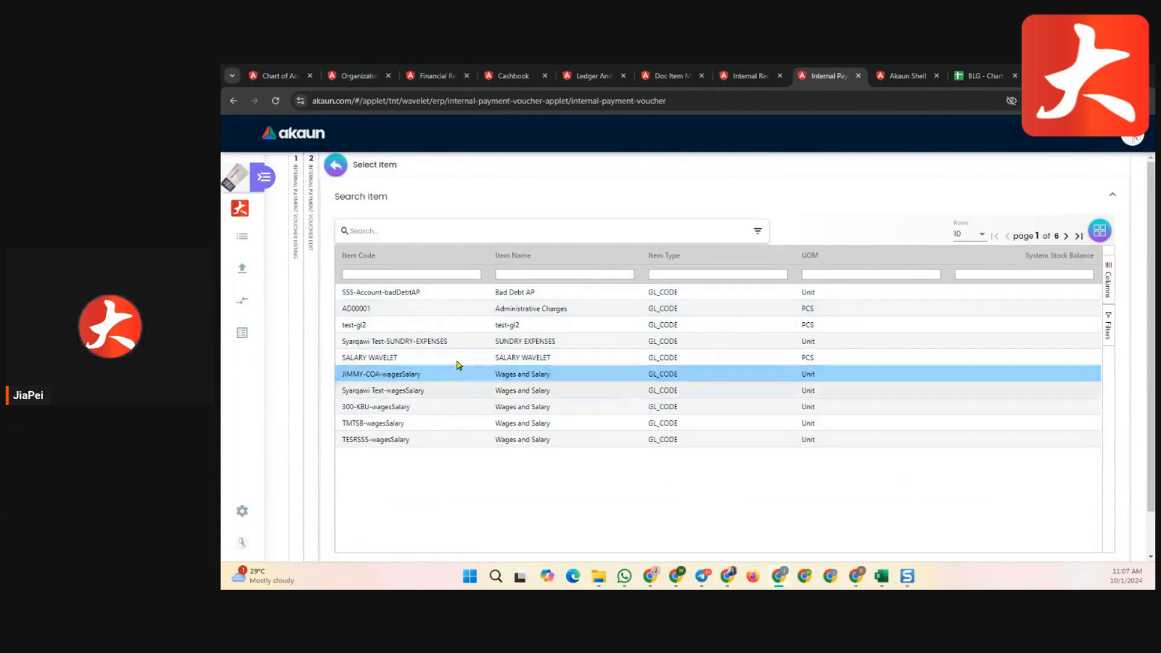
pyautogui.click(409, 415)
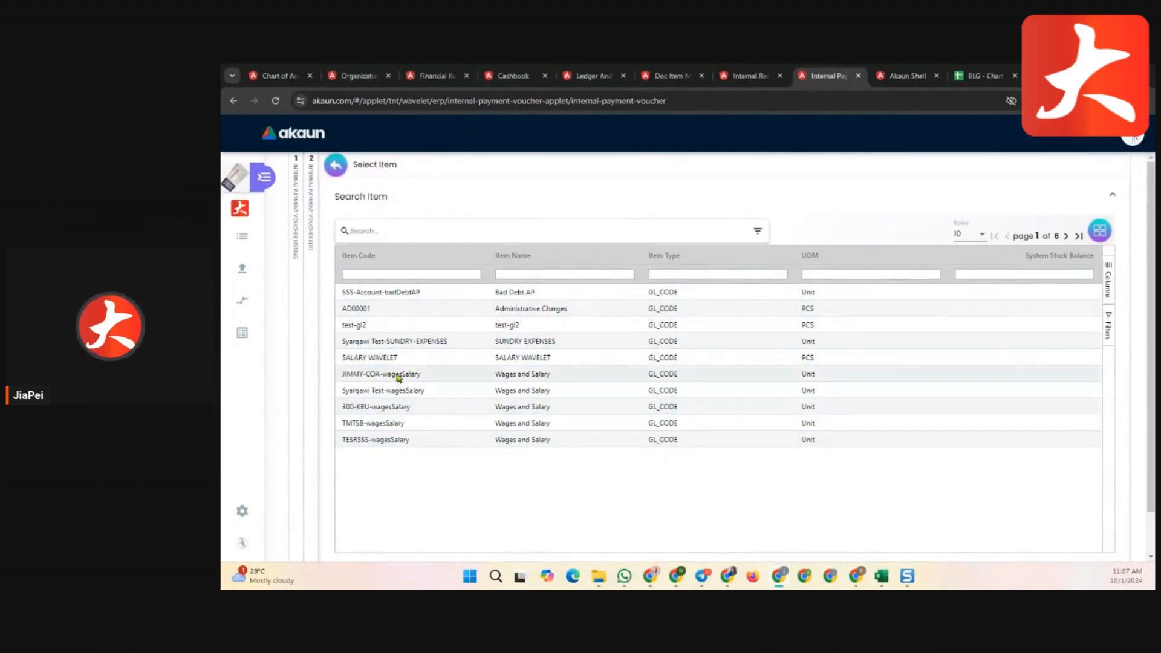
# Choose the 300-KBU-wagesSalary item for the payment voucher's expense line and copy its item code.
pyautogui.click(396, 375)
pyautogui.click(391, 406)
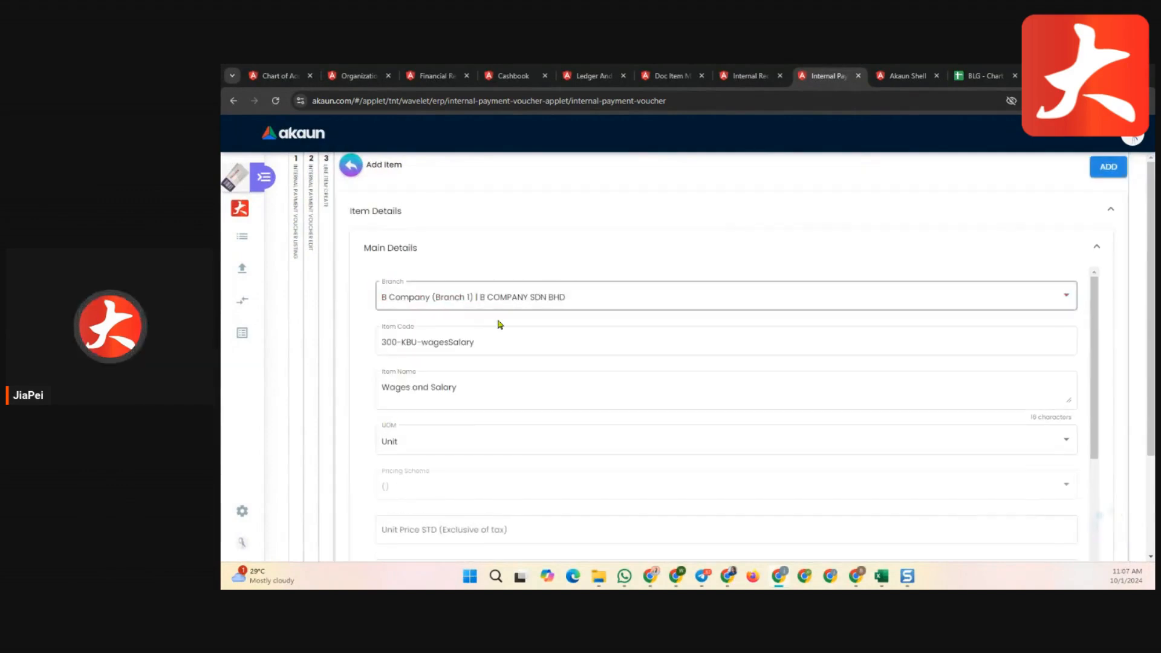
pyautogui.moveTo(479, 345); pyautogui.dragTo(373, 349)
pyautogui.hotkey('ctrl', 'c')
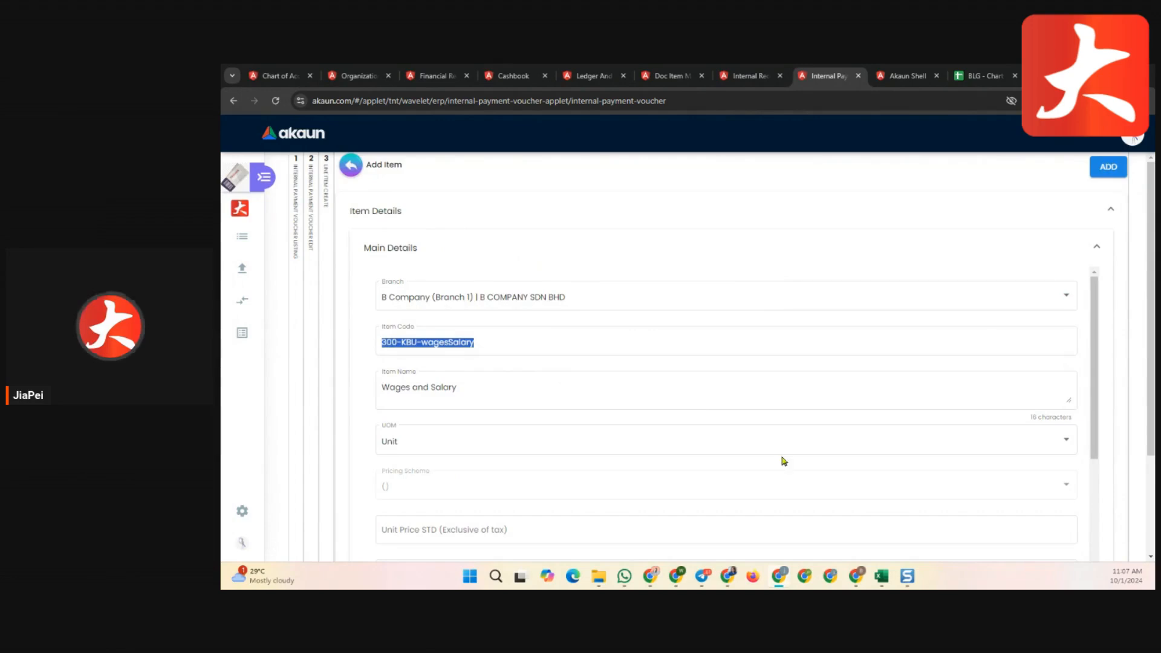
pyautogui.scroll(-4, 733, 319)
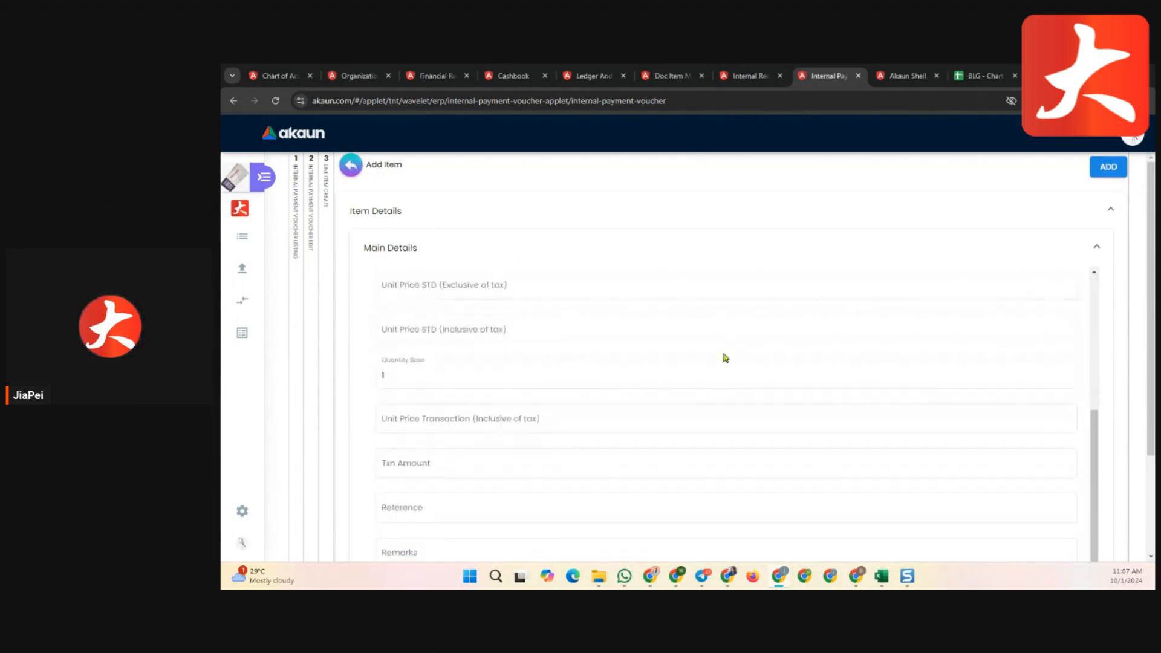
pyautogui.scroll(4, 730, 363)
# Start a new item of type Account Code in the Doc Item Maintenance applet, then switch back to the payment voucher.
pyautogui.click(668, 75)
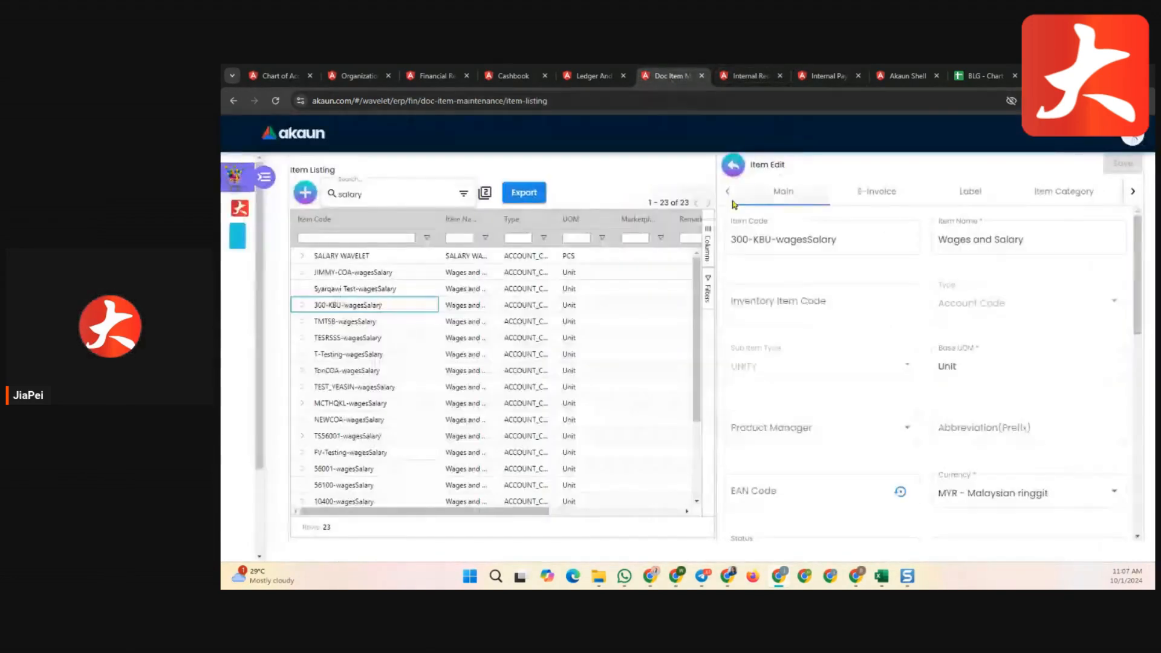
pyautogui.click(732, 165)
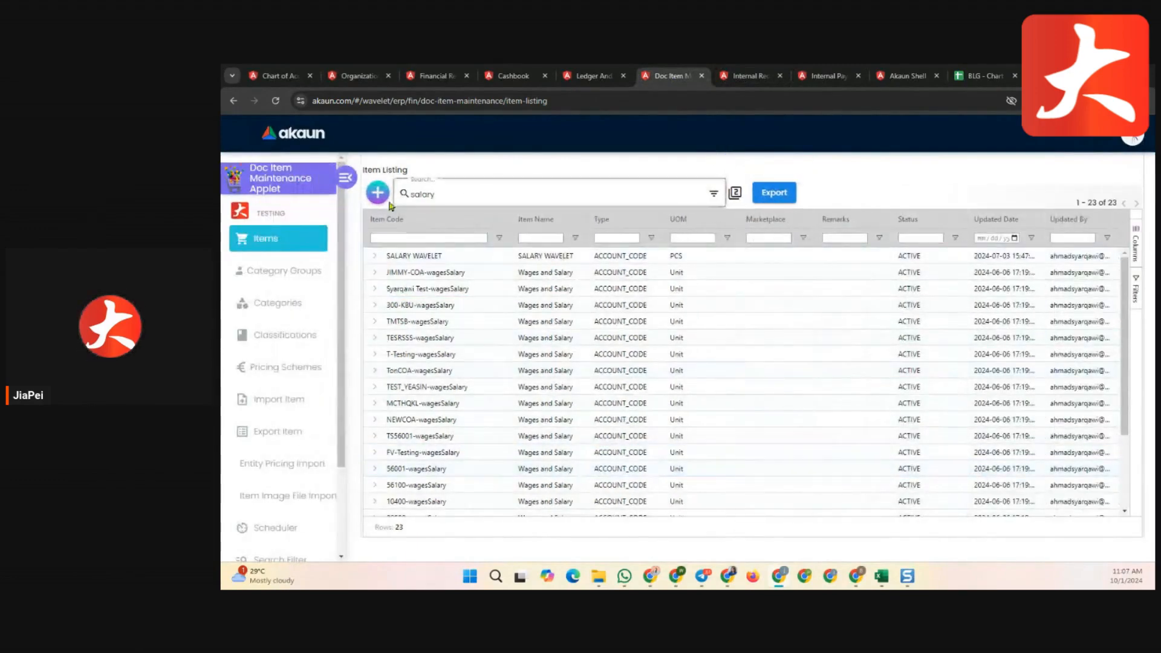
pyautogui.click(378, 202)
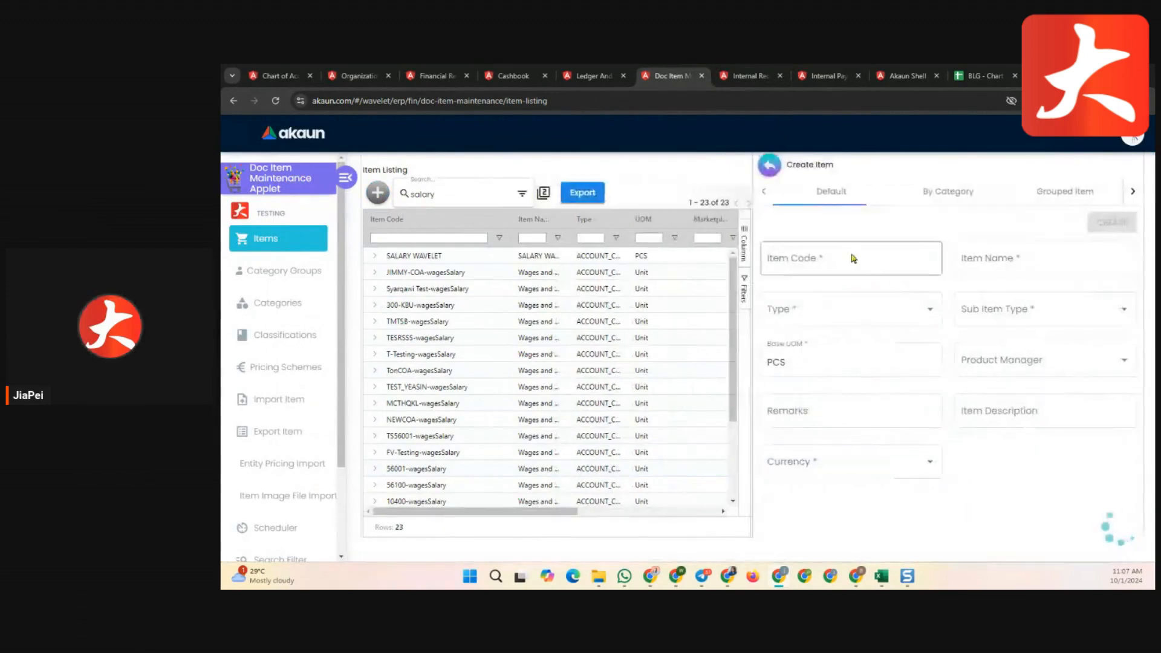
pyautogui.click(844, 256)
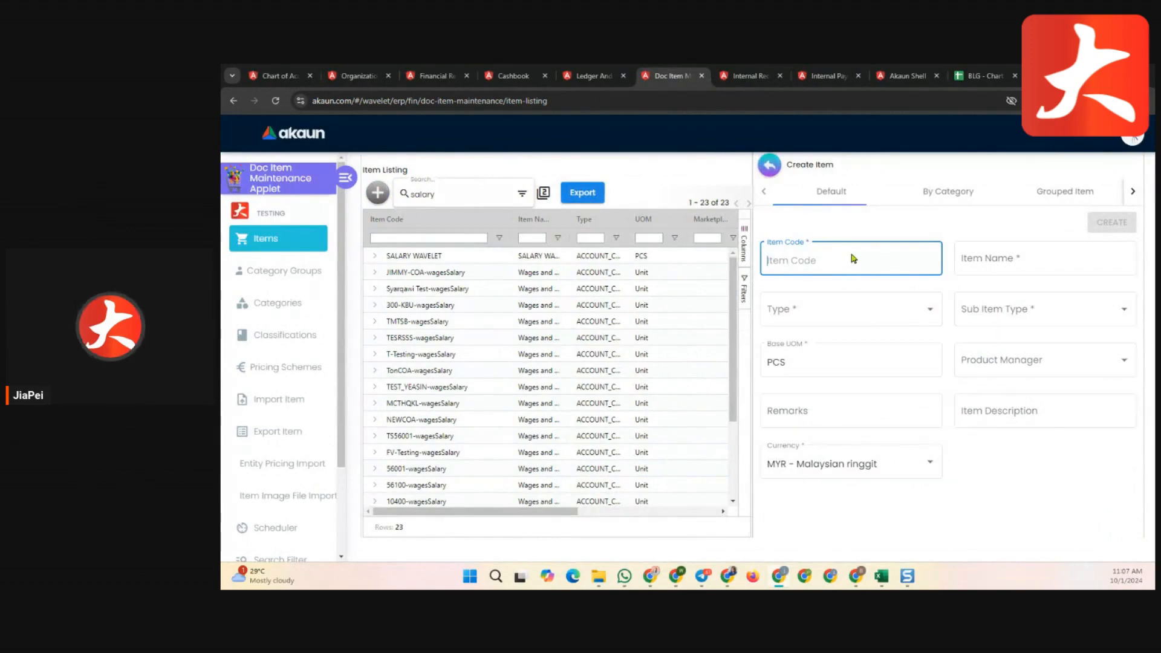
pyautogui.click(869, 308)
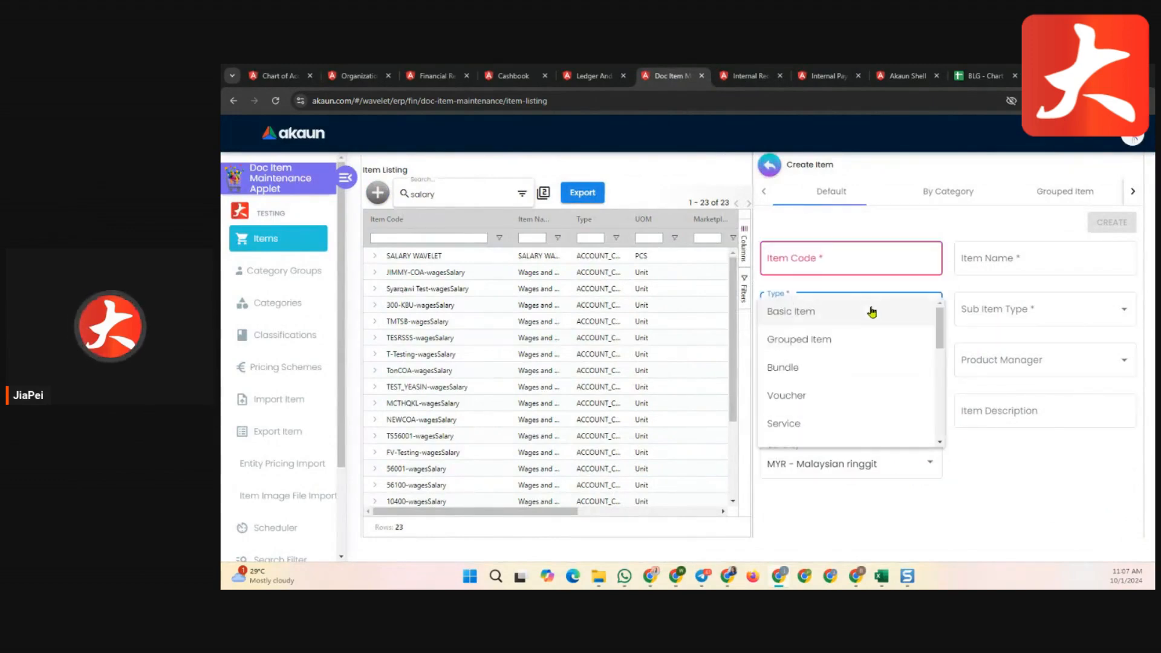
pyautogui.scroll(-2, 828, 399)
pyautogui.click(828, 422)
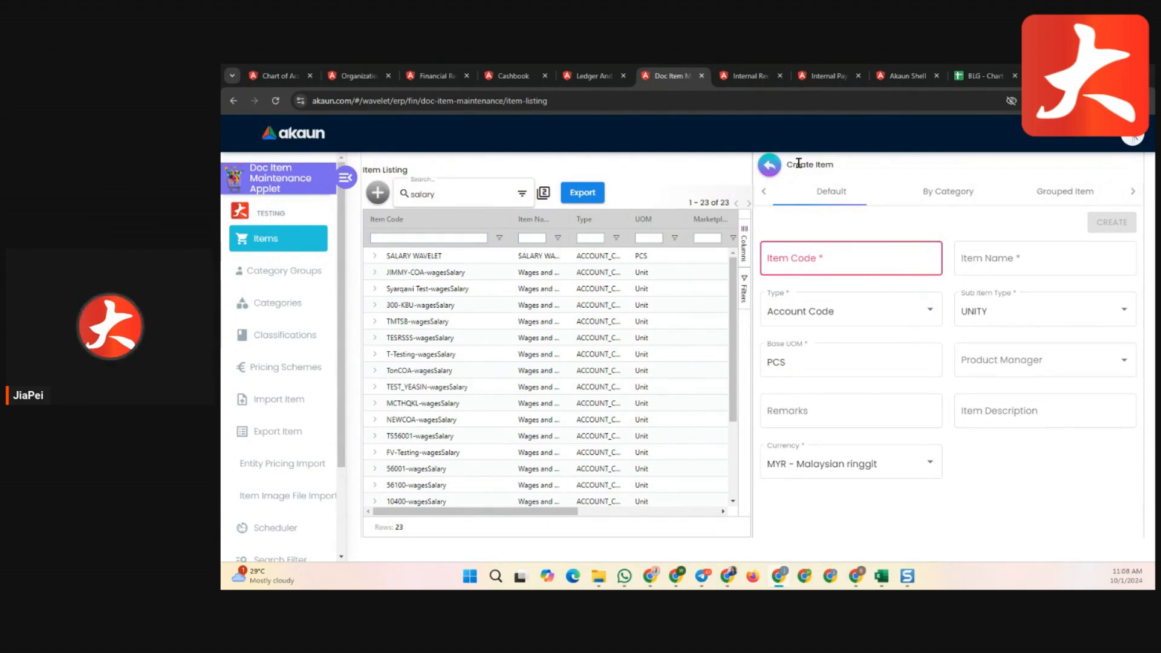
pyautogui.click(982, 75)
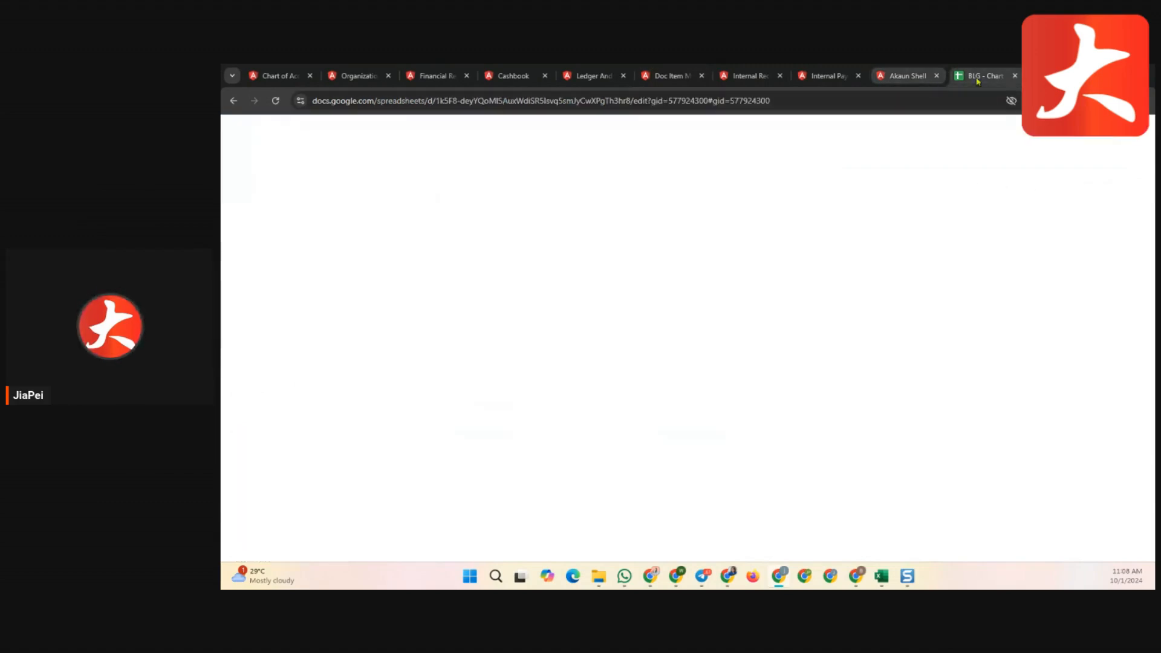
pyautogui.click(827, 79)
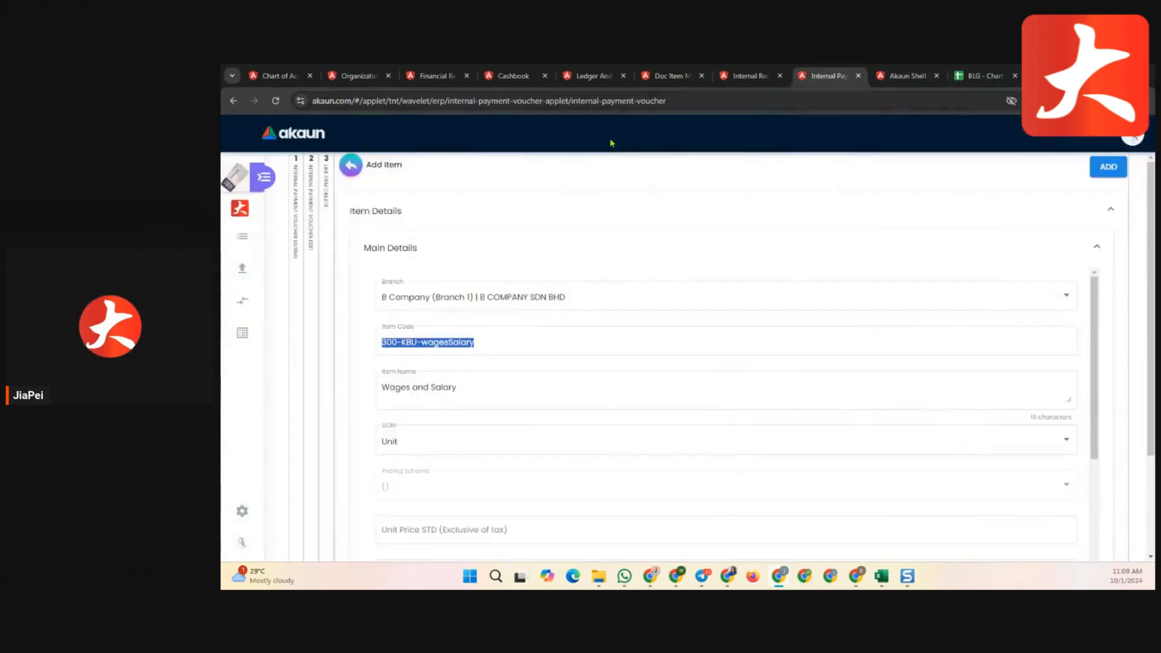
# Return to the Doc Item Maintenance applet, discard the unfinished new item, and search for and open the 300-KBU-wagesSalary item.
pyautogui.click(688, 79)
pyautogui.click(858, 251)
pyautogui.click(769, 164)
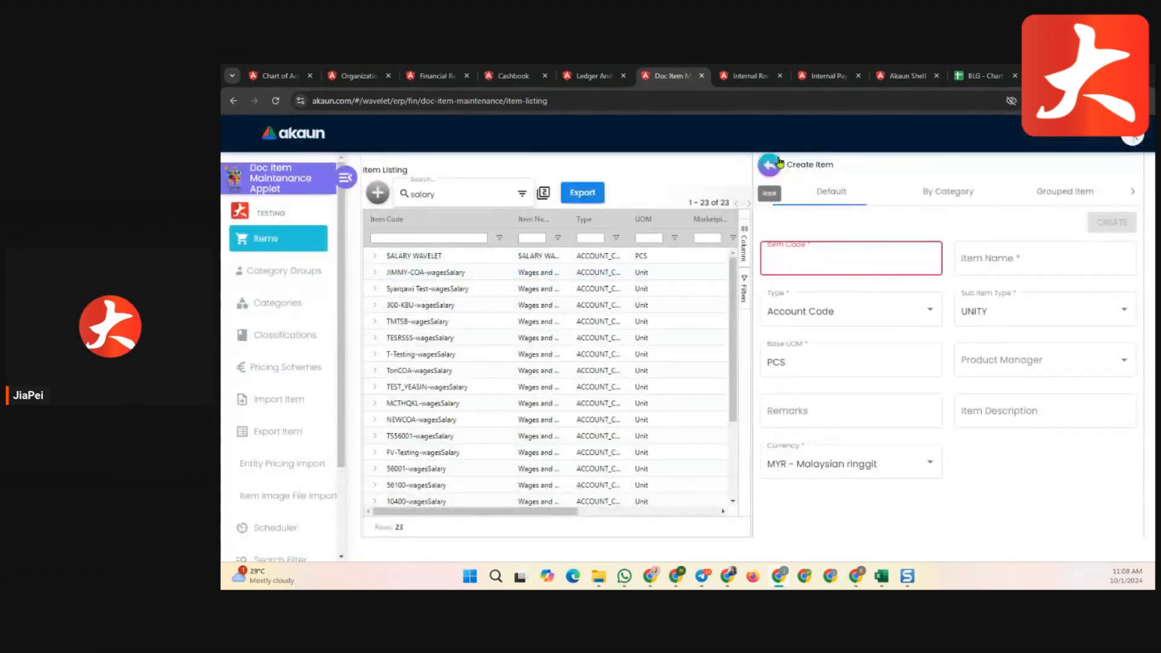
pyautogui.moveTo(501, 193); pyautogui.dragTo(400, 201)
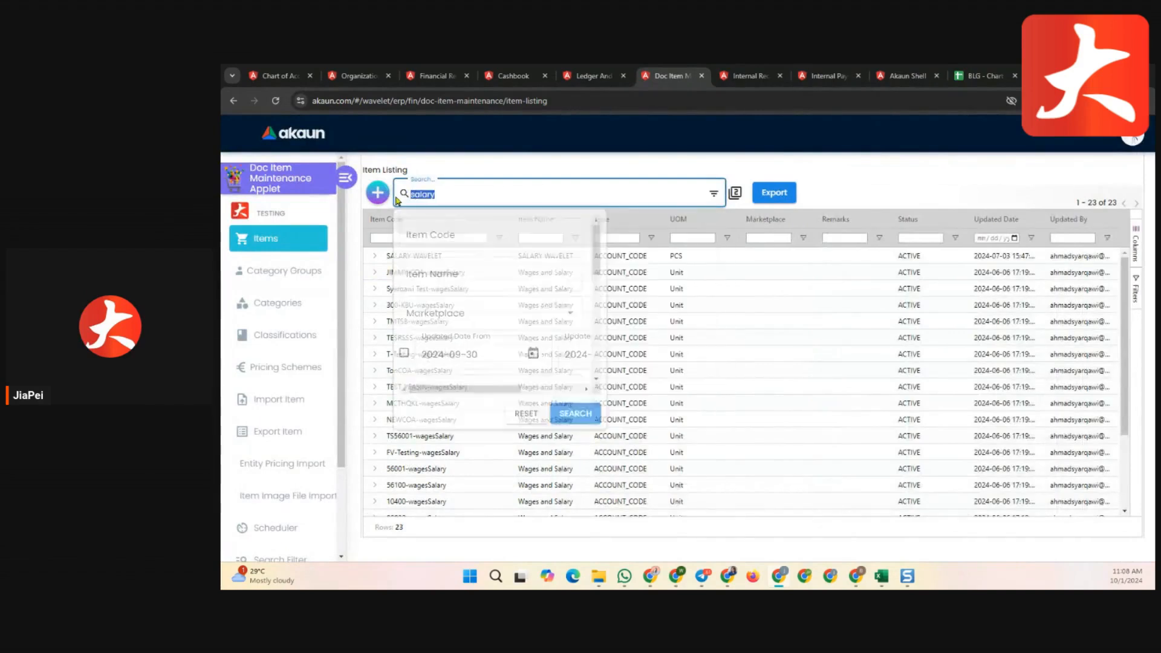
pyautogui.hotkey('ctrl', 'v')
pyautogui.press('Return')
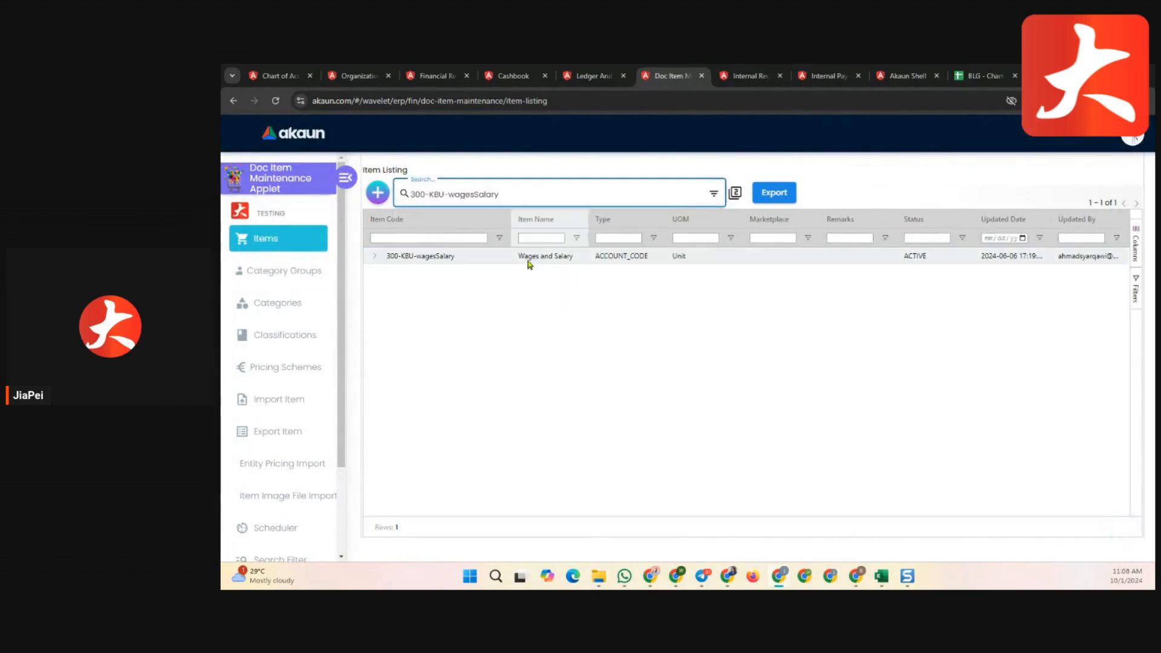
pyautogui.click(532, 259)
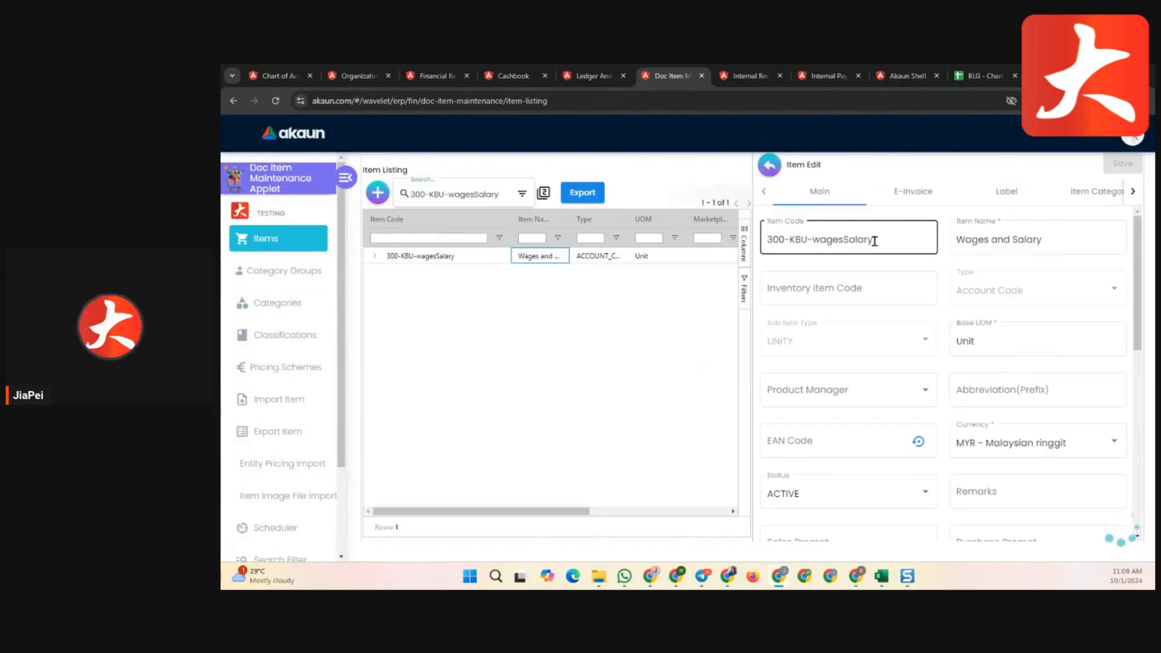
# Link the company B Company to the 300-KBU-wagesSalary item.
pyautogui.click(1002, 299)
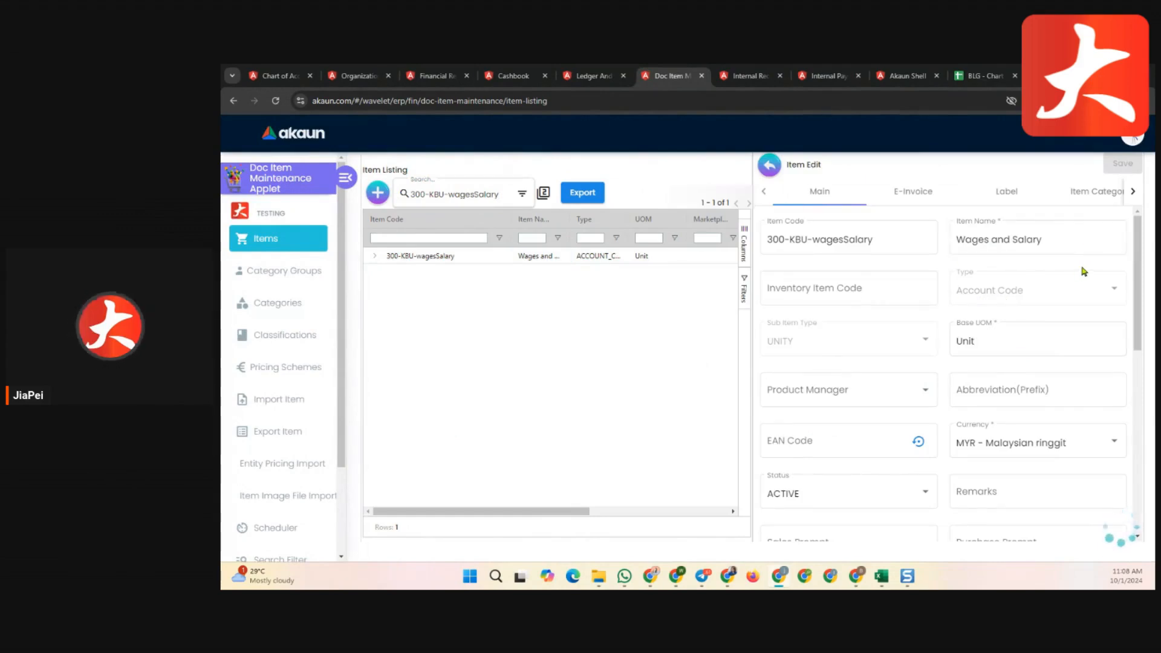
pyautogui.click(1133, 192)
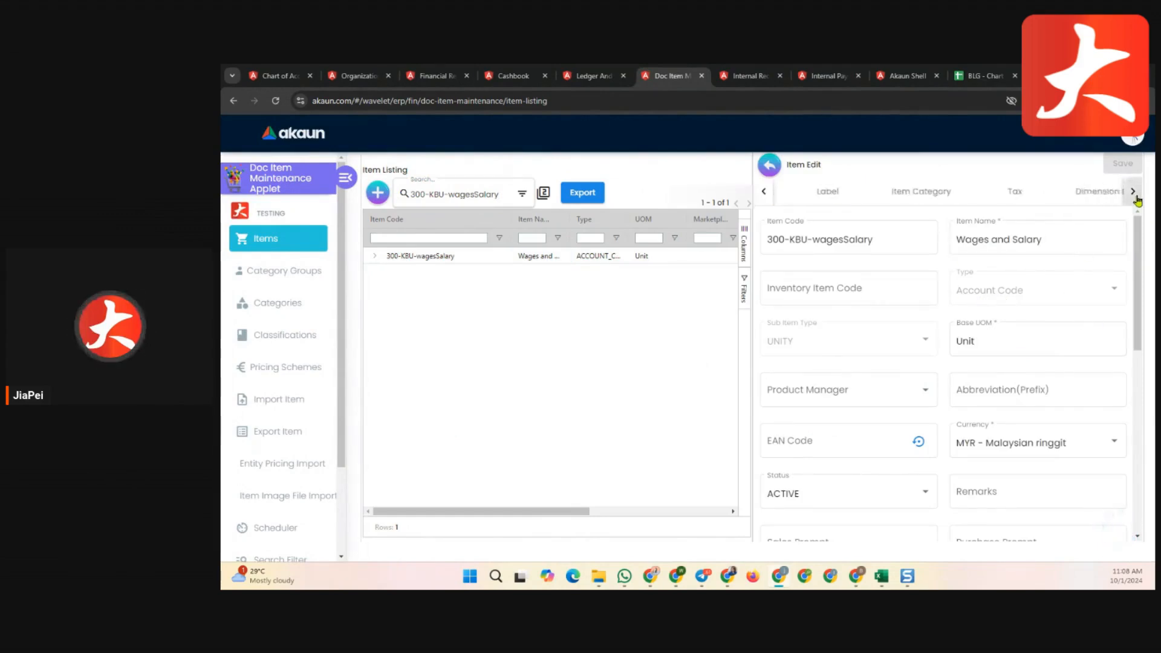
pyautogui.click(1133, 192)
pyautogui.click(1133, 192)
pyautogui.click(1133, 192)
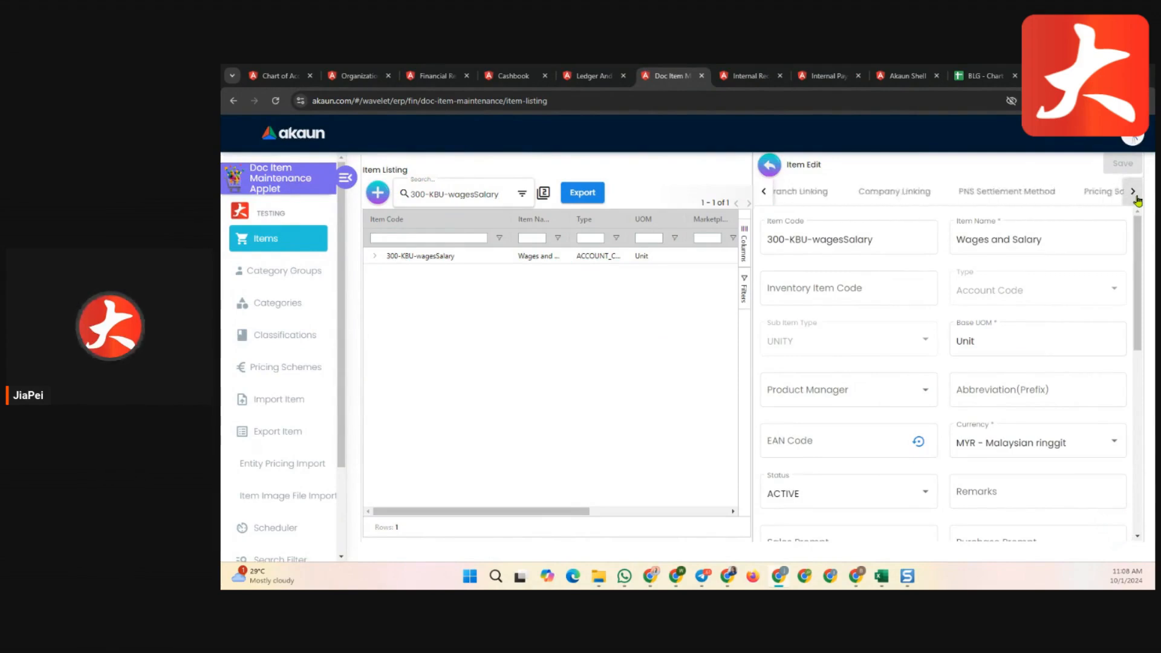
pyautogui.click(901, 192)
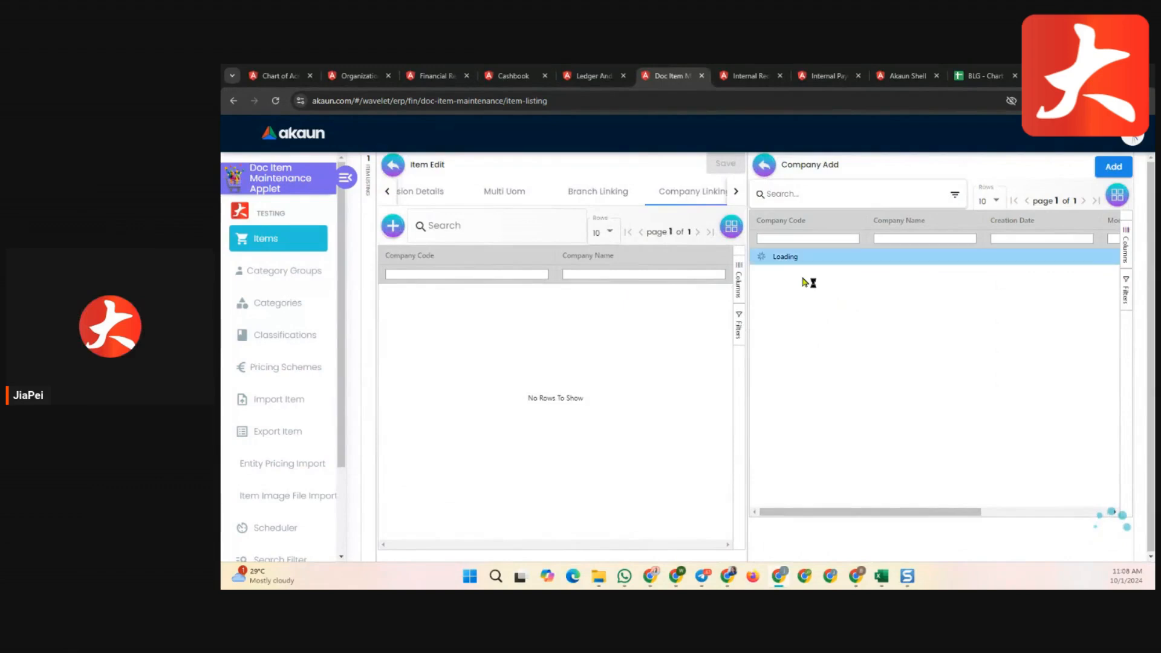
pyautogui.click(821, 196)
pyautogui.write('b')
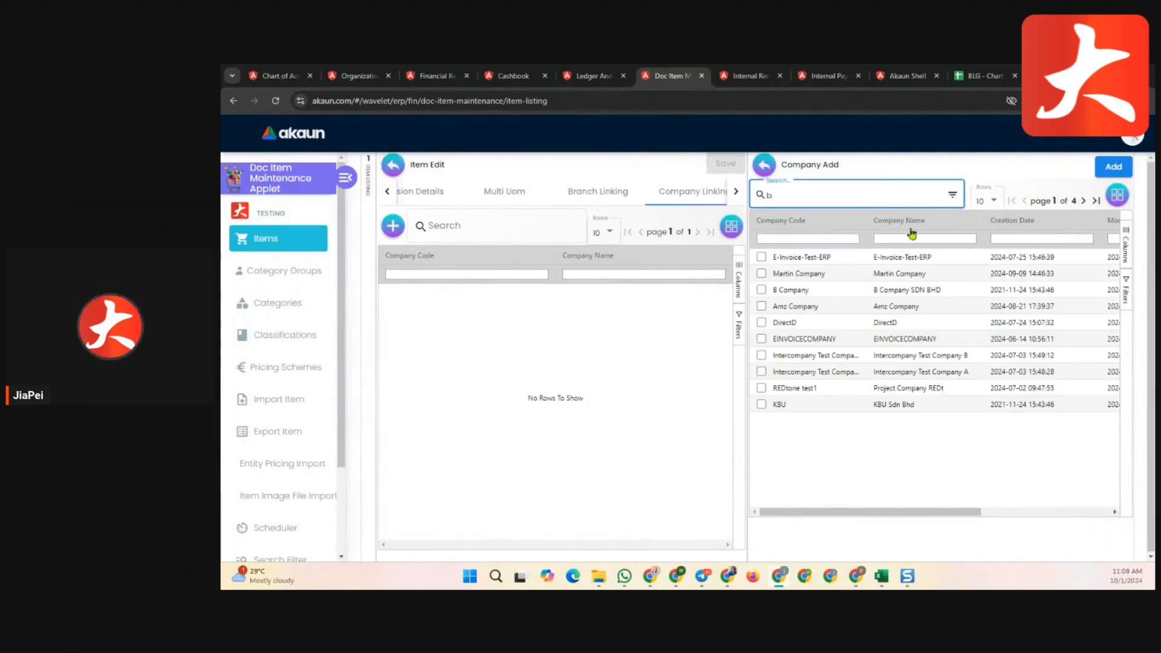
pyautogui.click(822, 293)
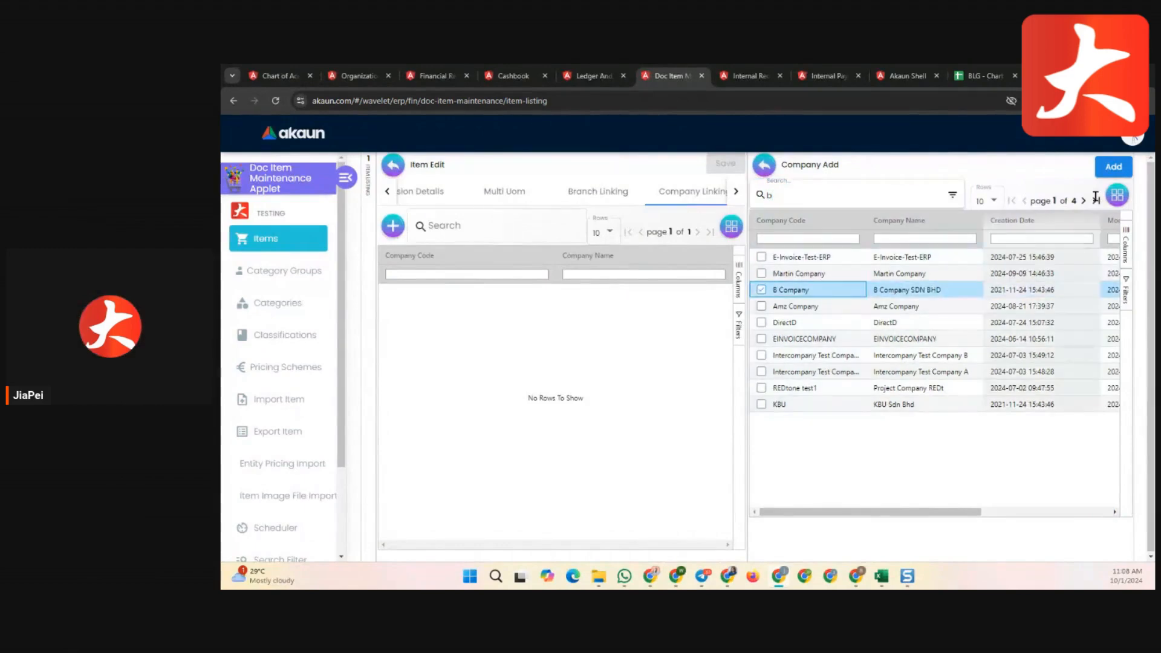
pyautogui.click(1113, 167)
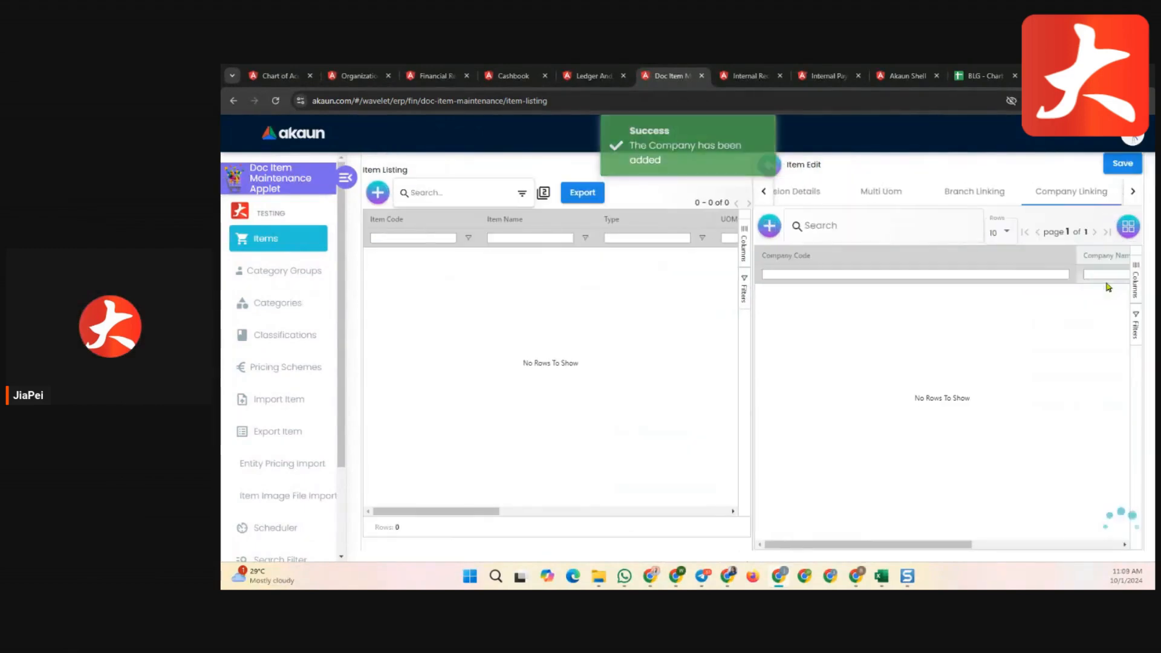
# Open the linked B Company's GL Codes settings and review the Sales / Revenue and Purchase / Expenses code fields.
pyautogui.click(913, 300)
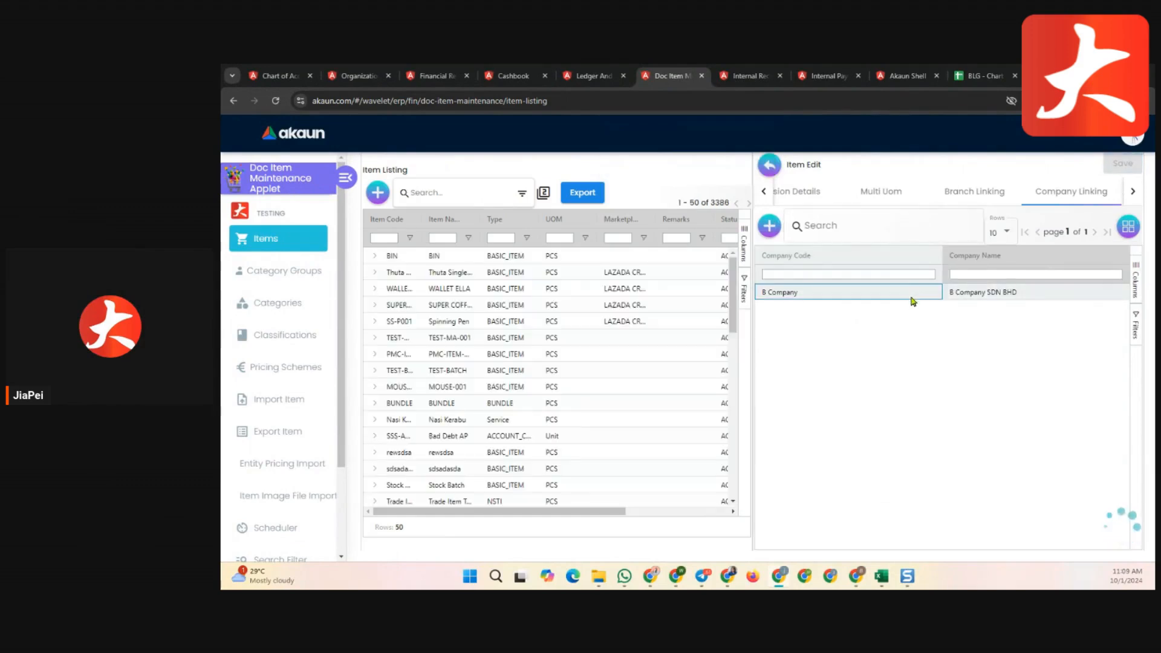
pyautogui.click(1074, 302)
pyautogui.click(894, 192)
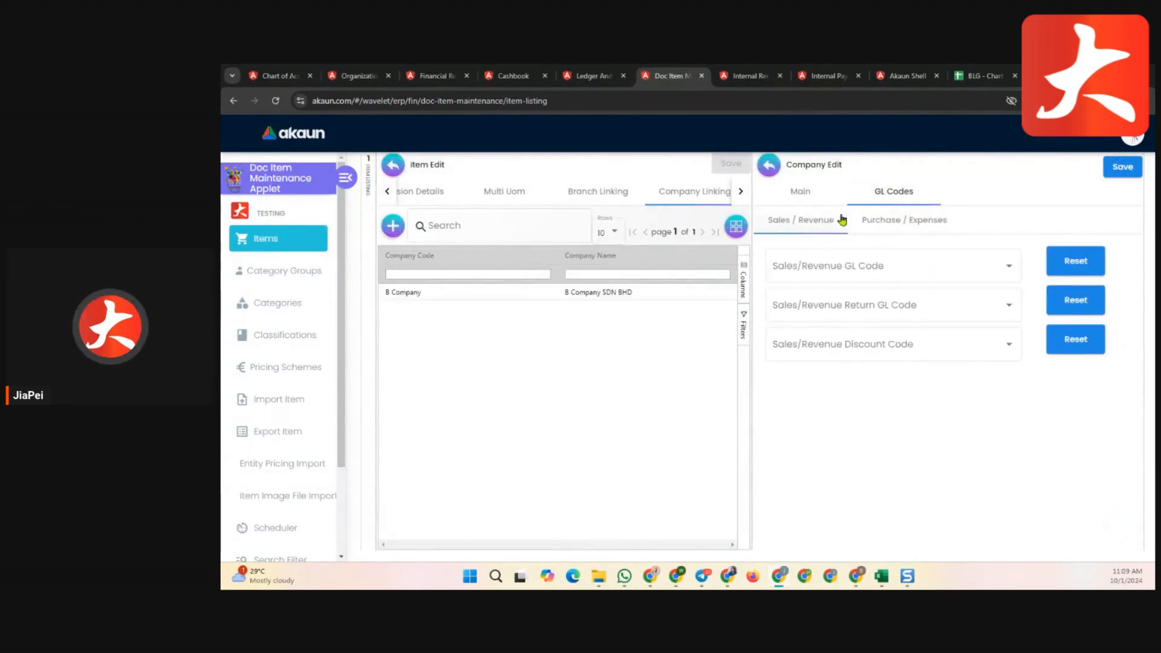
pyautogui.click(907, 222)
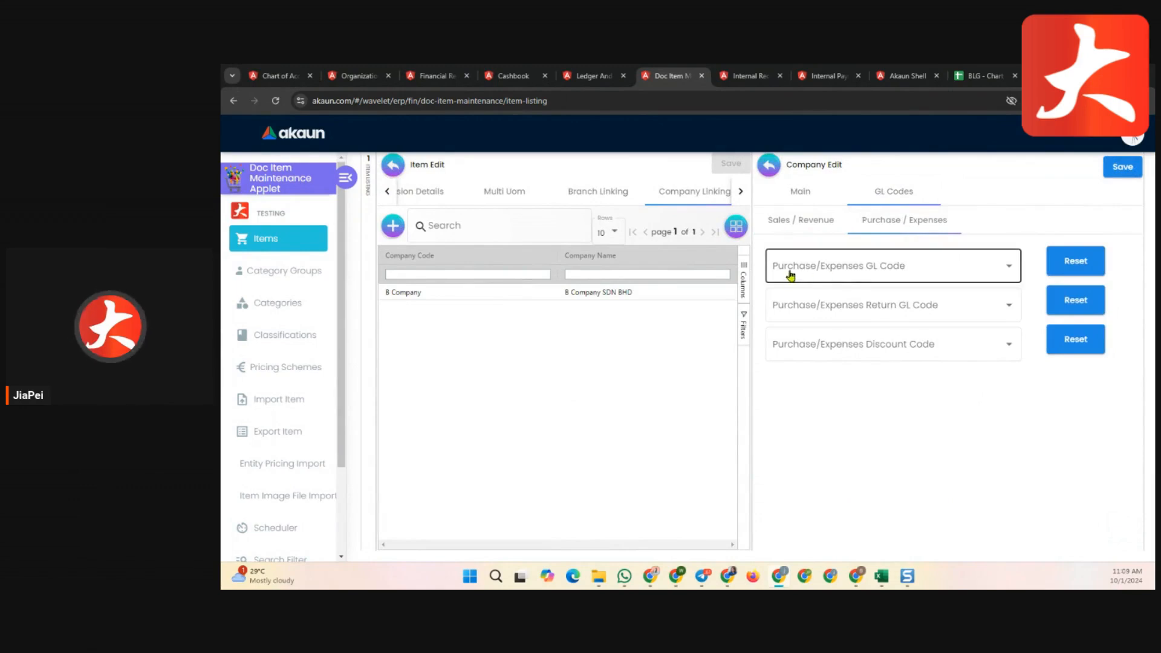
# Set B Company's Purchase/Expenses GL Code to wagesSalary | Wages and Salary.
pyautogui.click(854, 269)
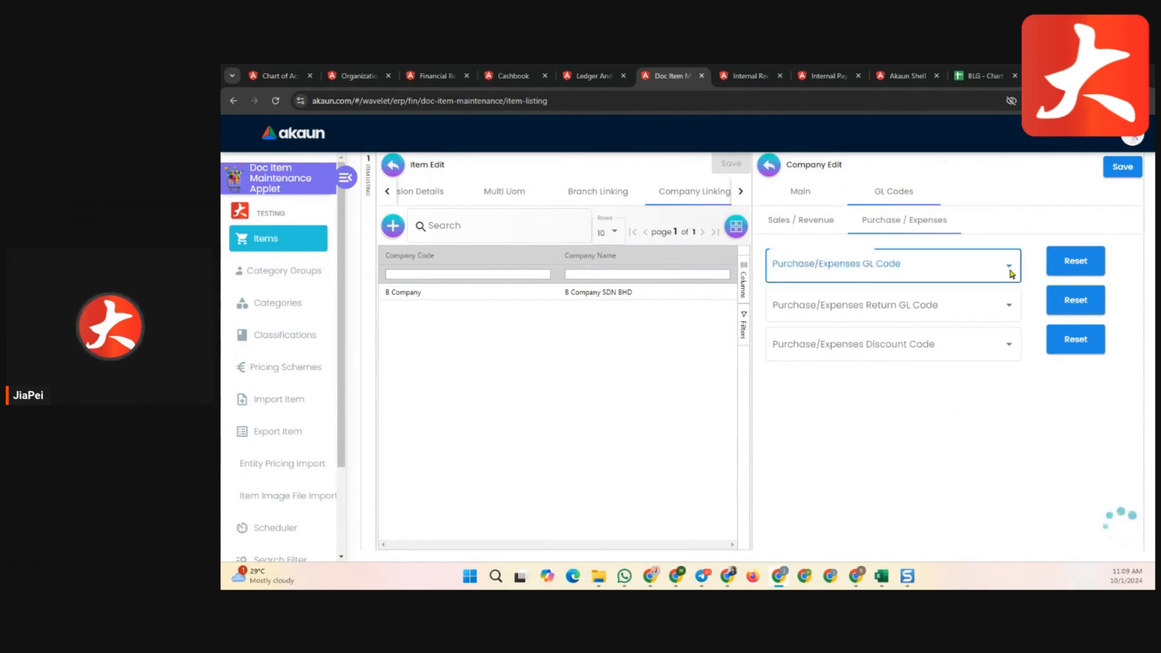
pyautogui.click(917, 267)
pyautogui.write('300')
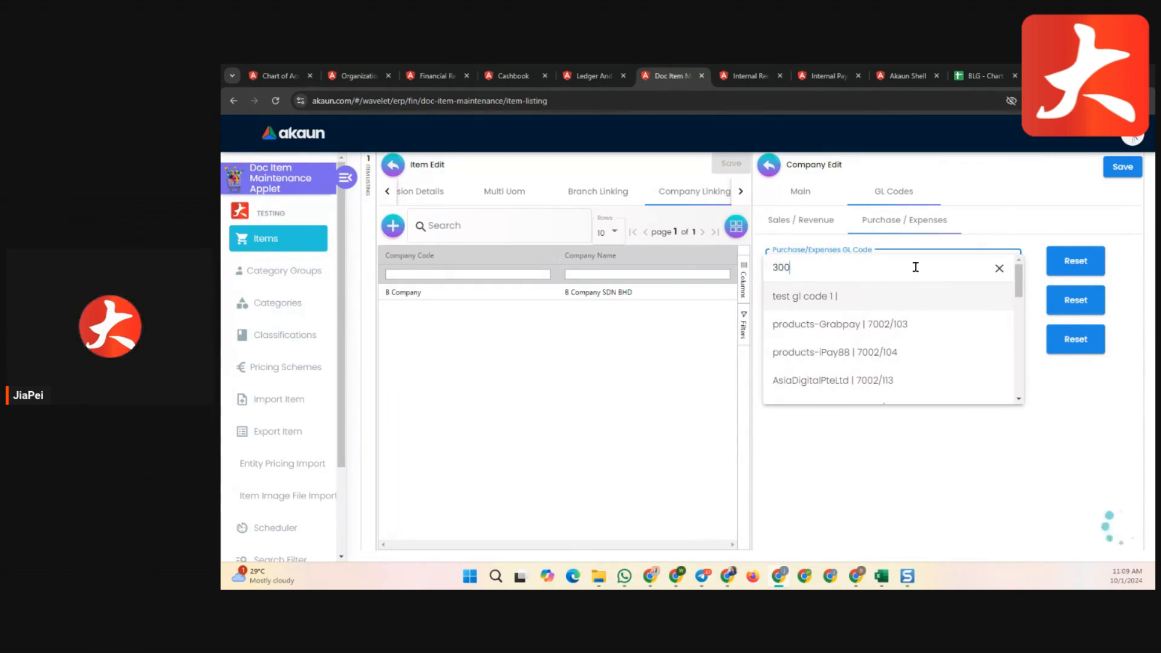
pyautogui.press('BackSpace')
pyautogui.press('BackSpace')
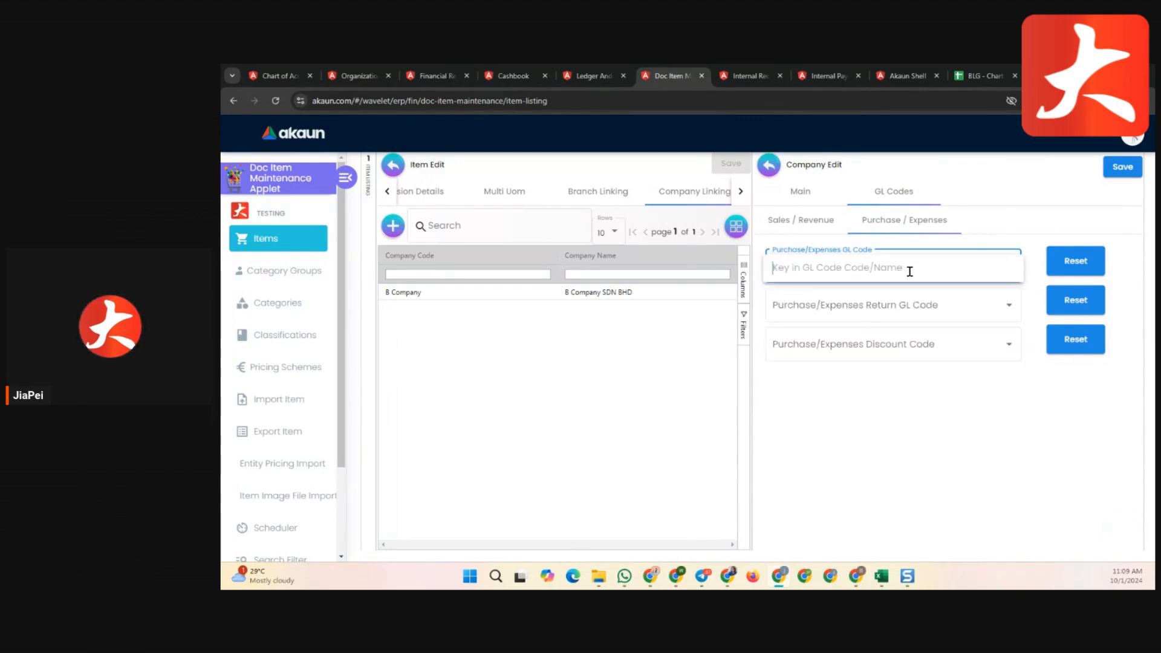
pyautogui.write('wa')
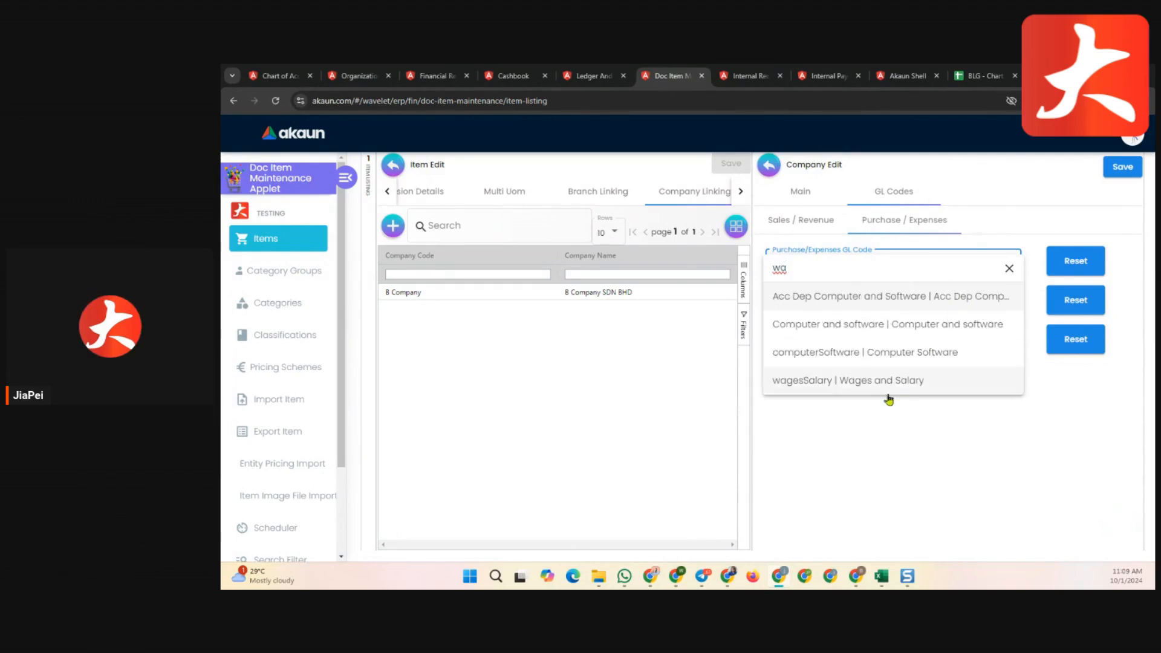
pyautogui.click(893, 381)
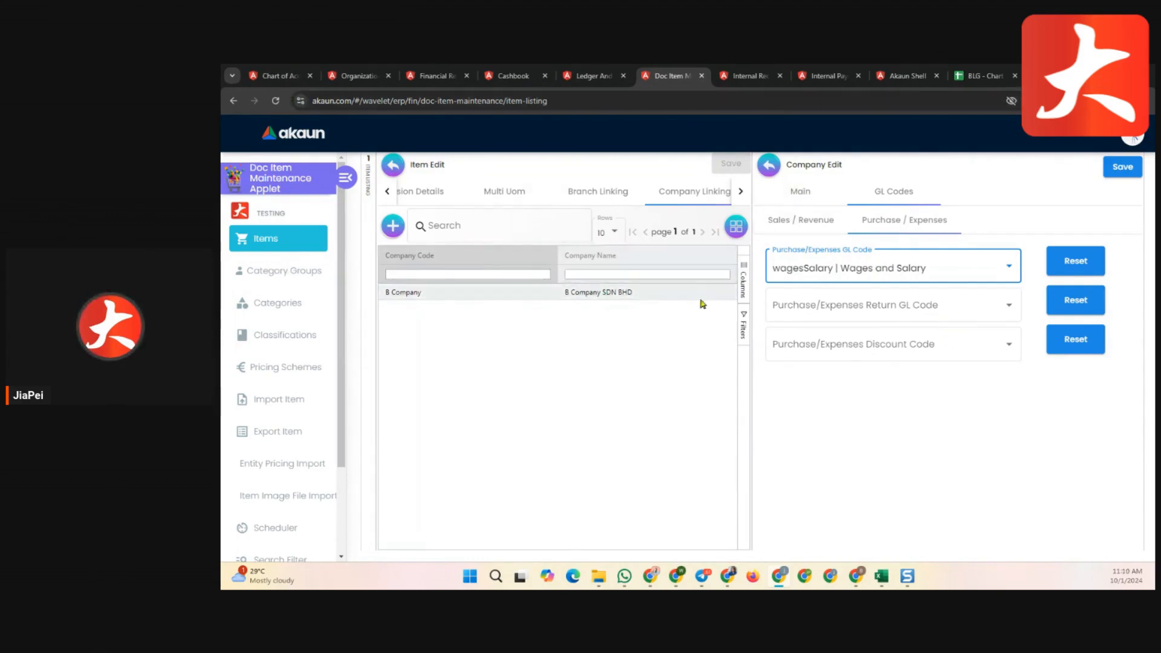
pyautogui.click(826, 275)
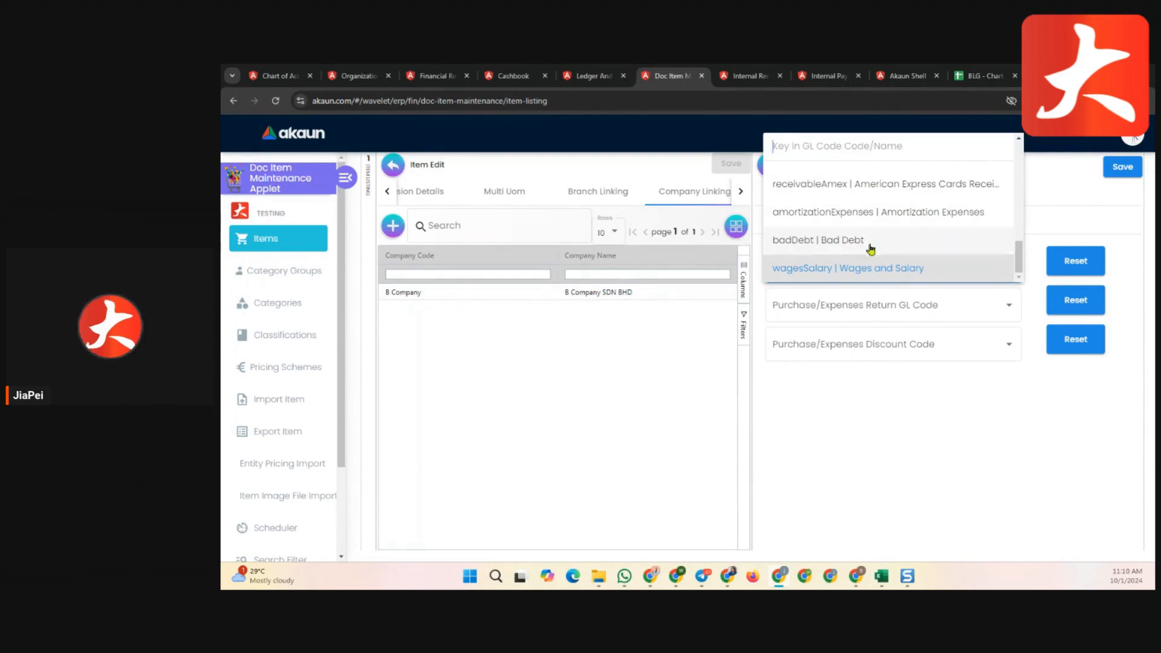
pyautogui.click(793, 269)
# Leave the company's GL code settings and return to the main details of the 300-KBU-wagesSalary item.
pyautogui.click(767, 167)
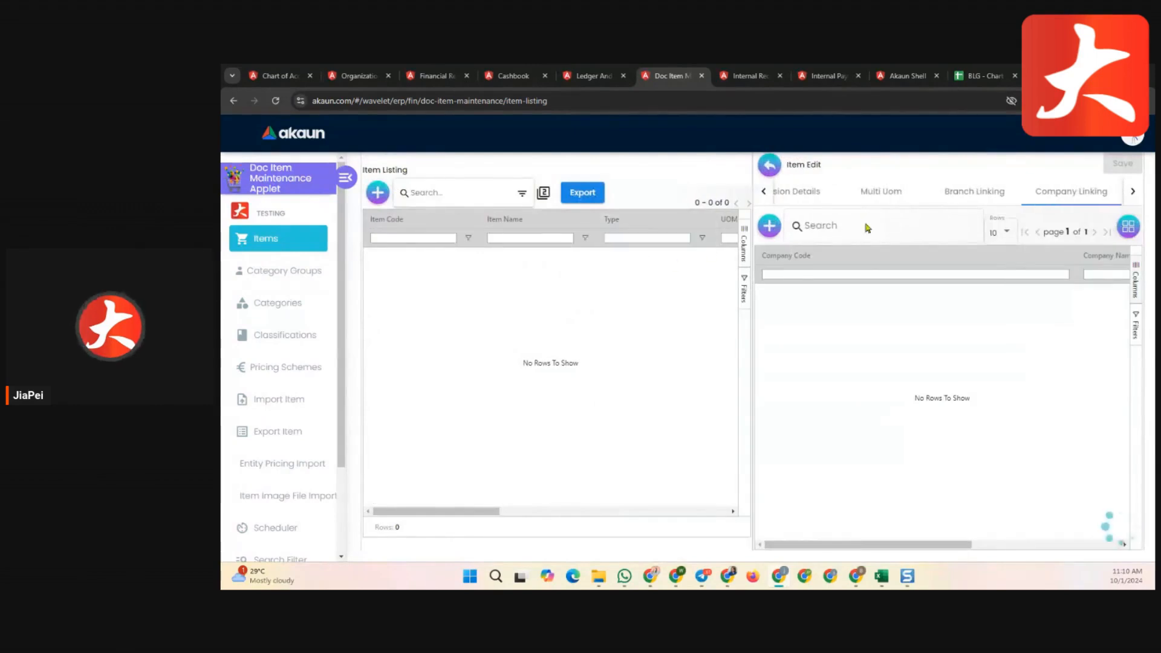
pyautogui.click(788, 198)
pyautogui.click(791, 200)
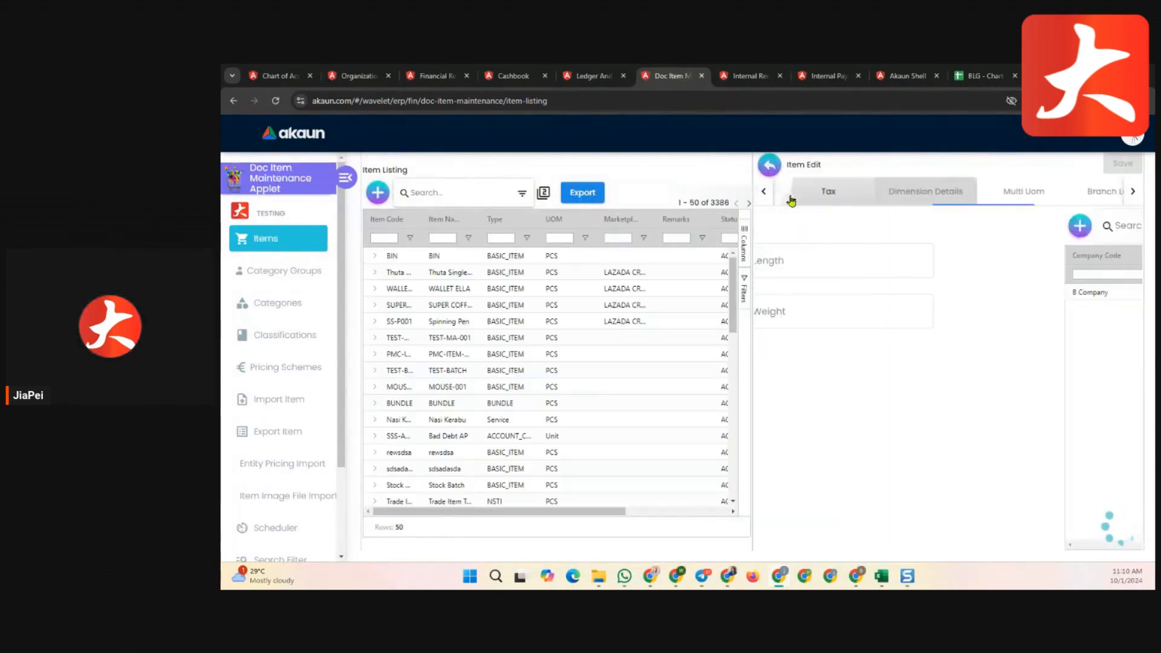
pyautogui.click(781, 196)
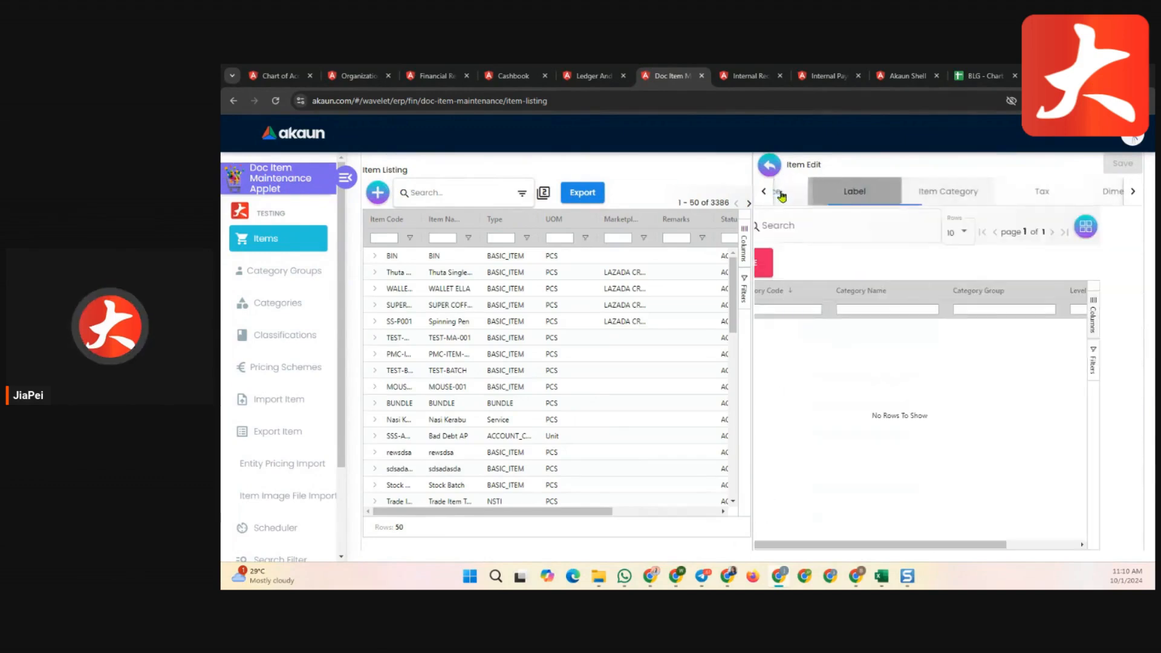
pyautogui.click(782, 197)
pyautogui.click(781, 197)
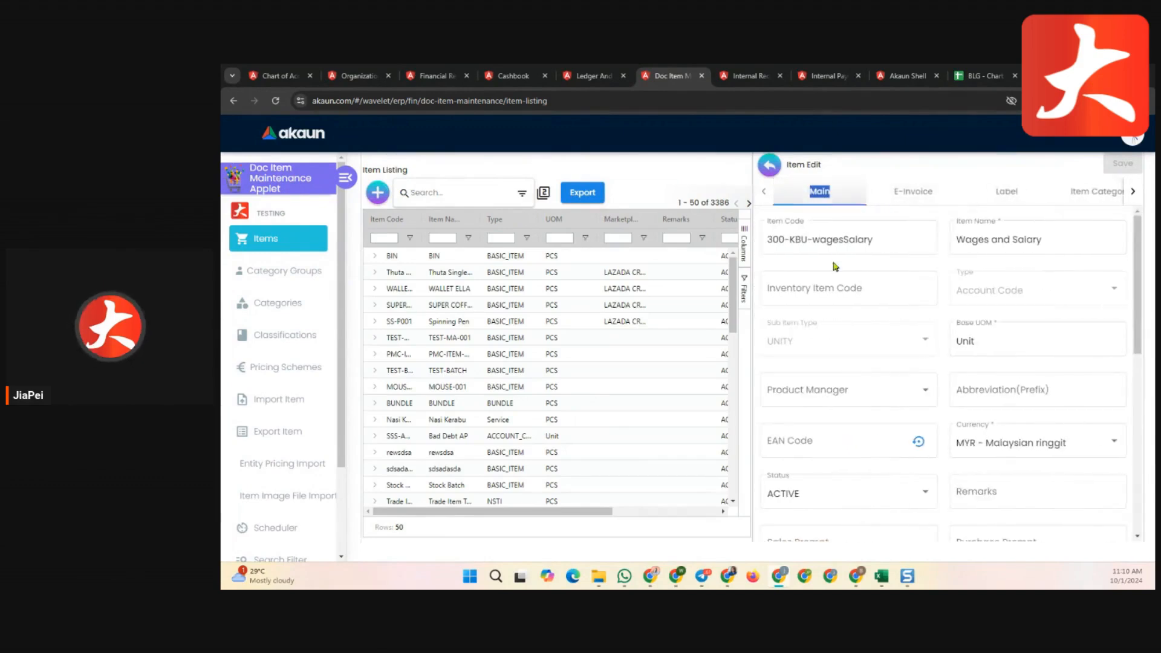
# Examine the 300-KBU prefix in the wages item's code and review the item's Company Linking.
pyautogui.moveTo(809, 244); pyautogui.dragTo(762, 250)
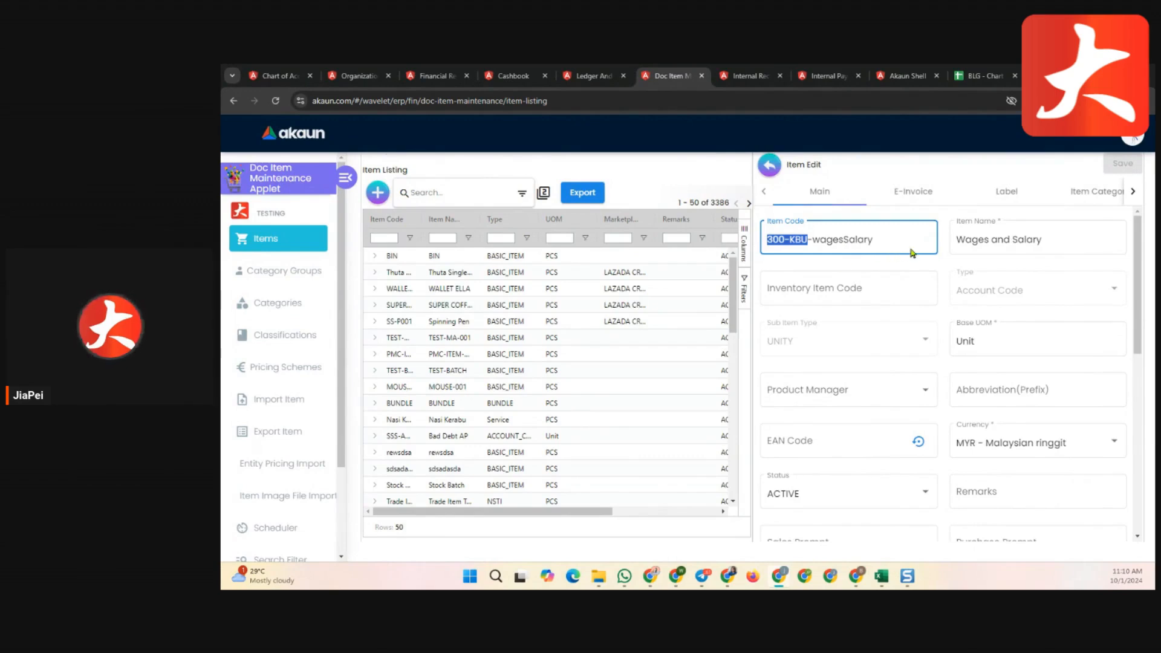
pyautogui.click(787, 243)
pyautogui.click(1132, 192)
pyautogui.click(1133, 192)
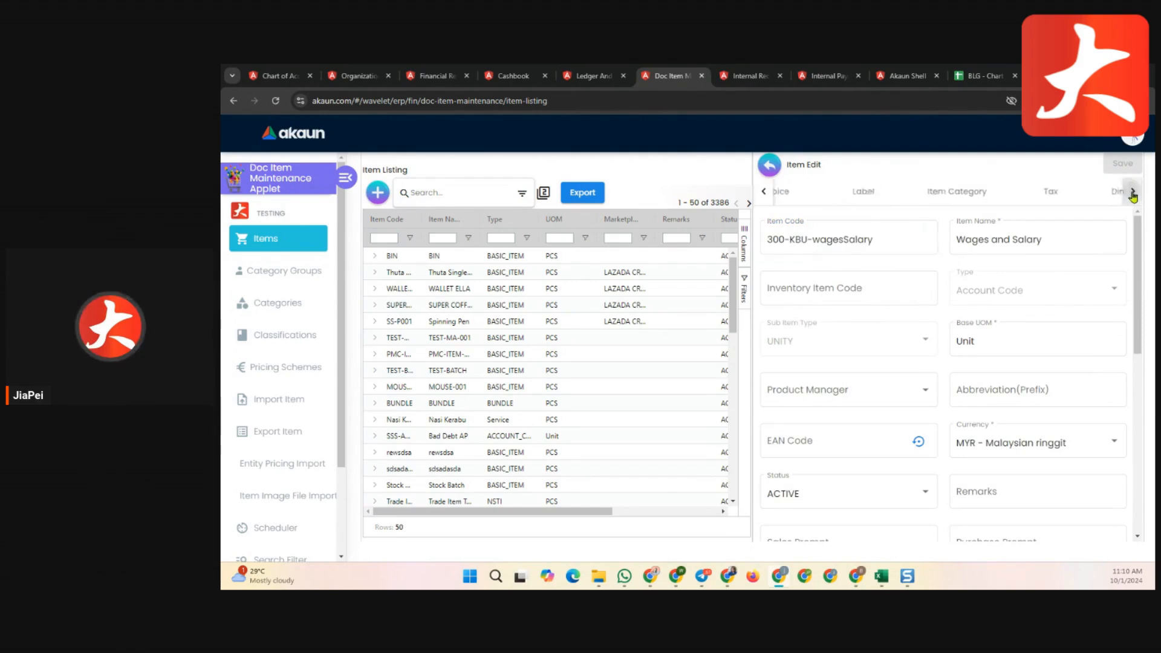
pyautogui.click(1133, 192)
pyautogui.click(1133, 192)
pyautogui.click(979, 197)
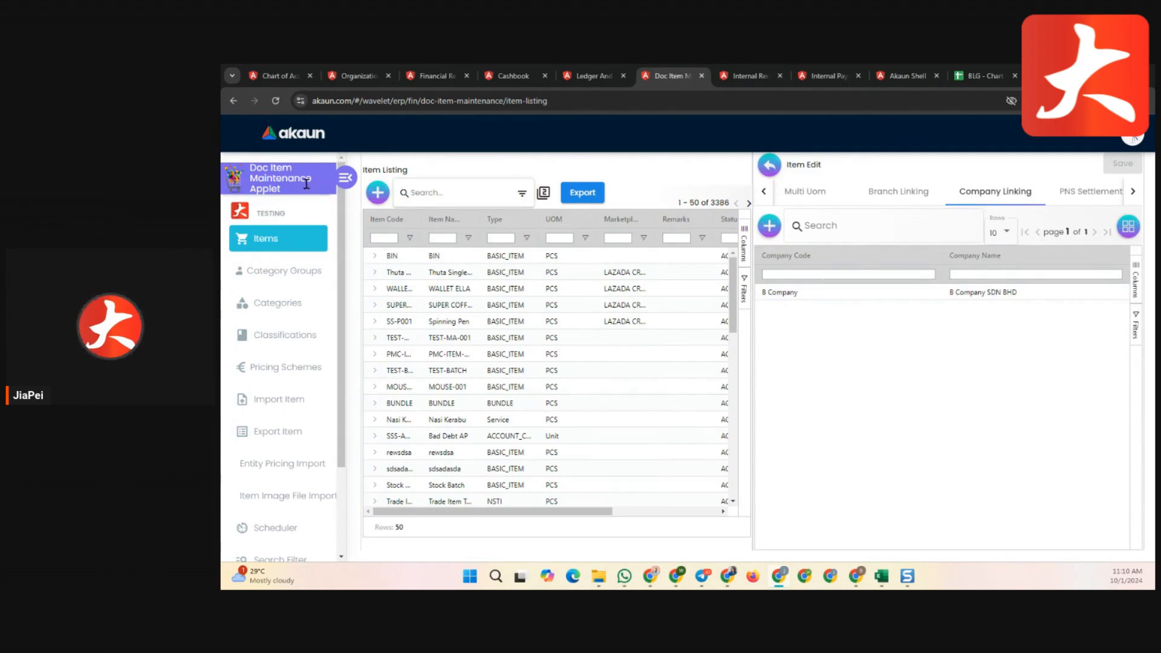
# In the Chart of Account applet's GL Code Create Item page, search for GL codes in the Wages and Salary | Wages and Salary category.
pyautogui.click(280, 75)
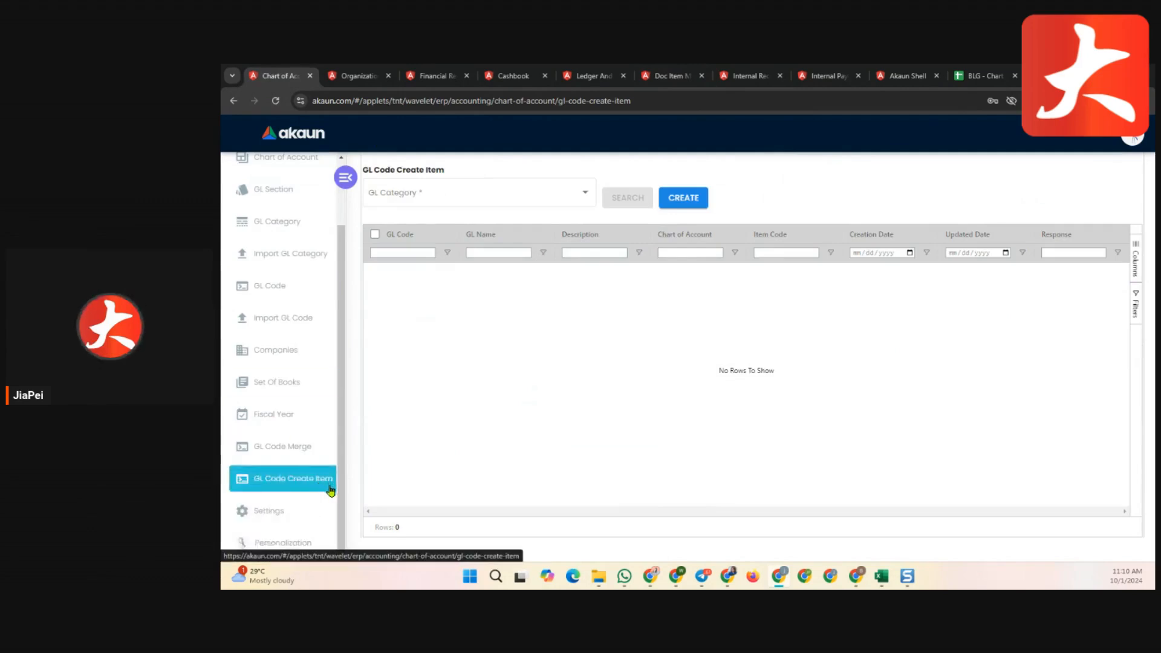
pyautogui.click(584, 194)
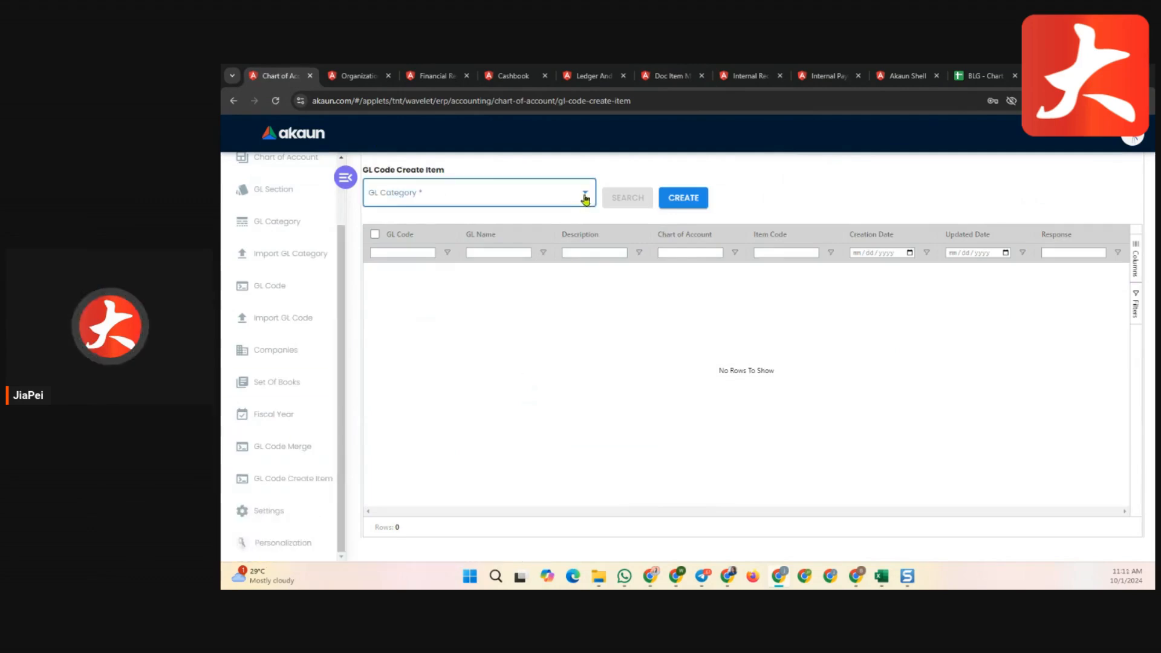
pyautogui.write('wa')
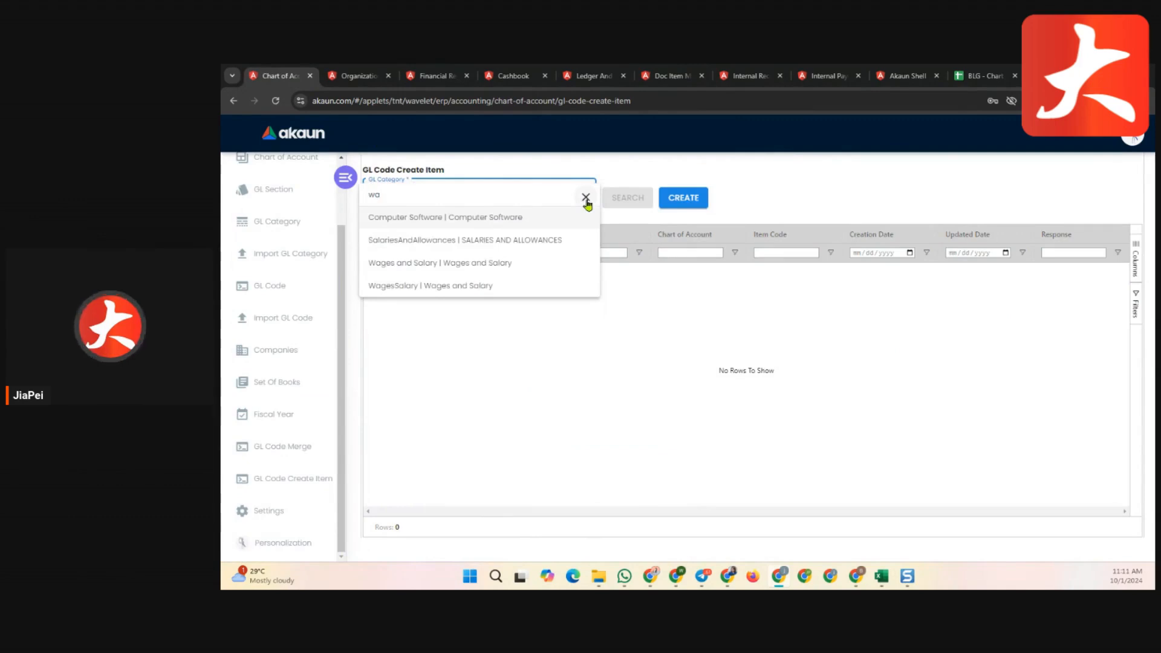
pyautogui.click(536, 263)
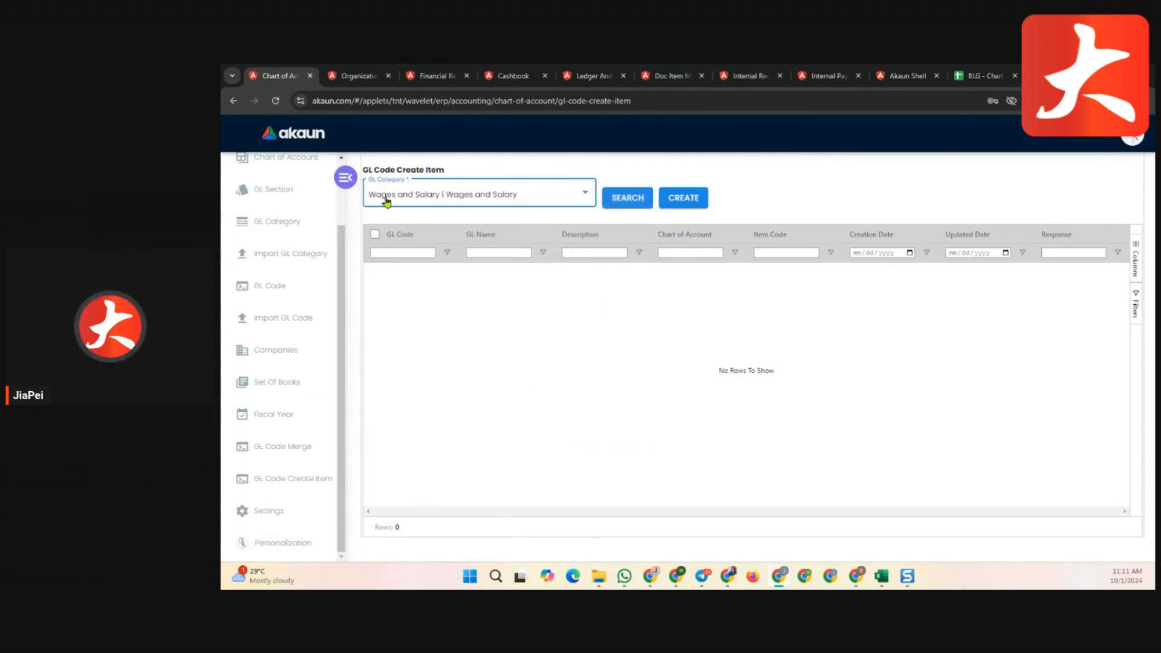
pyautogui.click(611, 199)
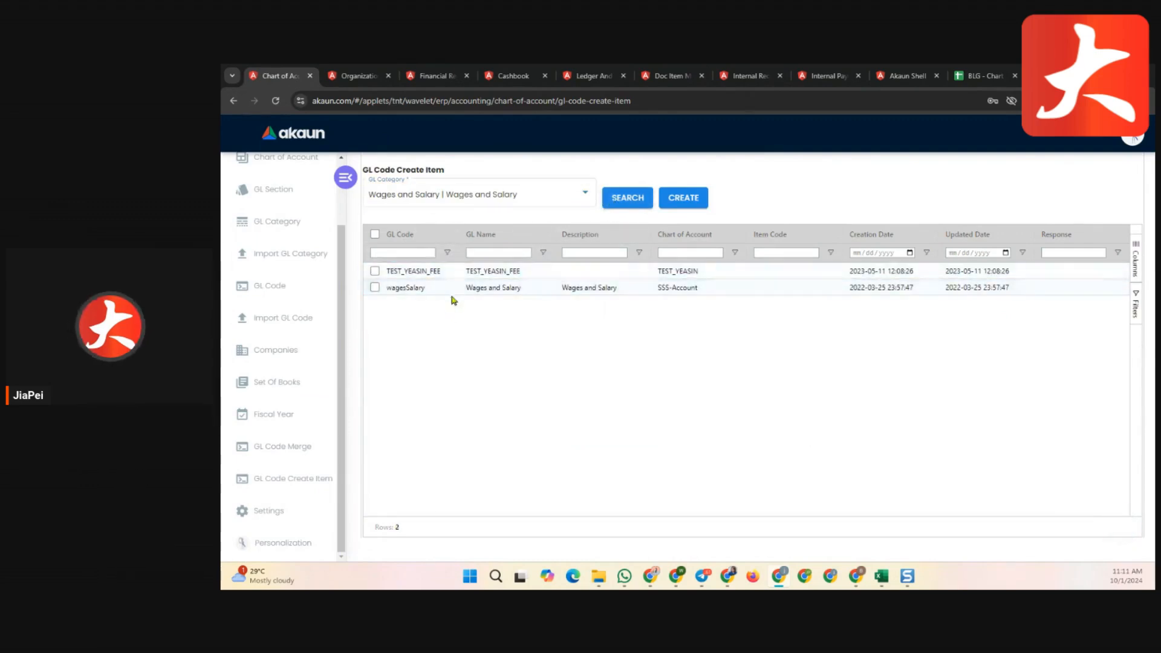
# Create items for both the wagesSalary and TEST_YEASIN_FEE GL codes.
pyautogui.click(373, 293)
pyautogui.click(373, 291)
pyautogui.click(375, 273)
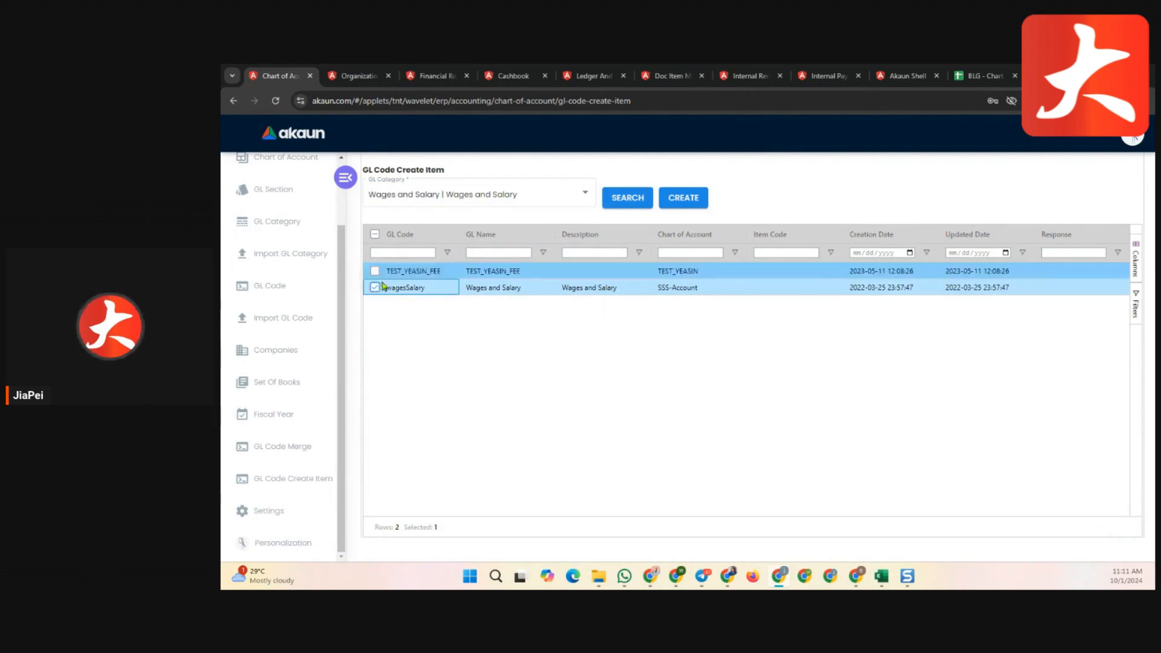
pyautogui.click(375, 274)
pyautogui.click(375, 274)
pyautogui.click(681, 208)
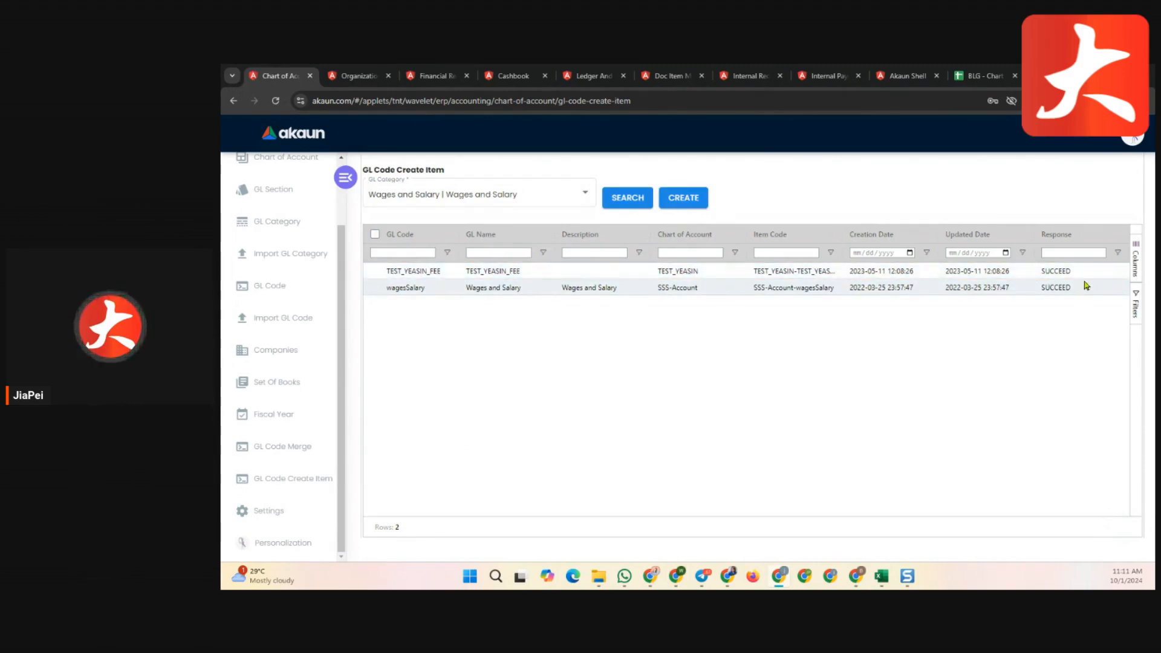
# Copy the TEST_YEASIN_FEE GL code, search for it in the Doc Item Maintenance item listing and open the matching item's main details.
pyautogui.rightClick(423, 273)
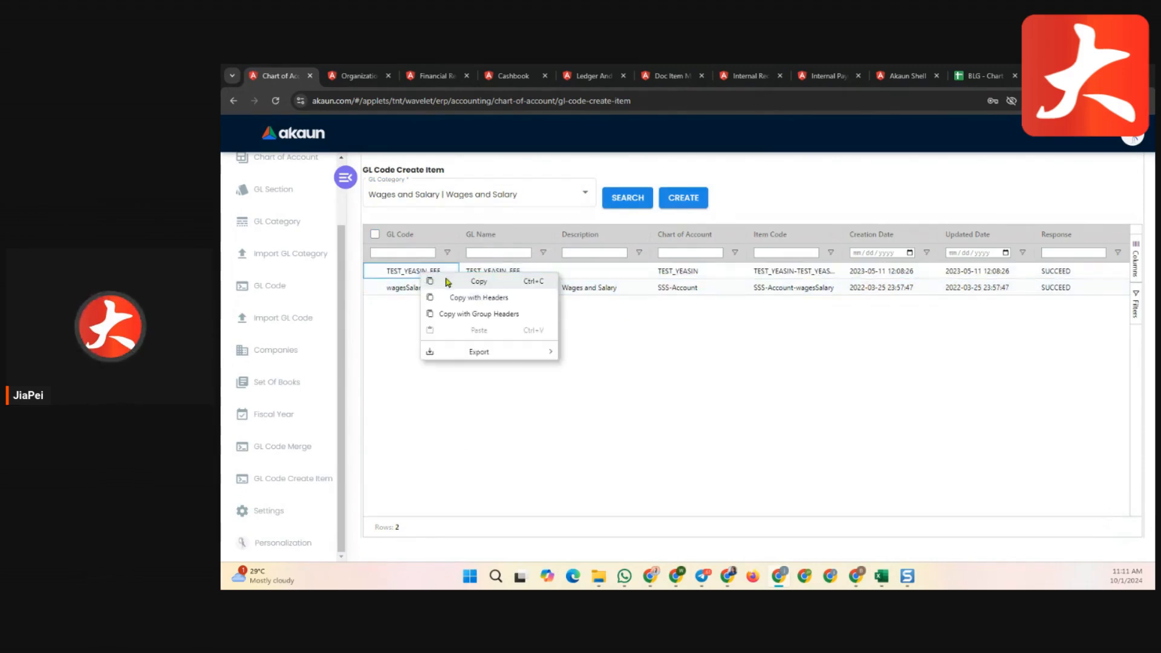
pyautogui.click(477, 281)
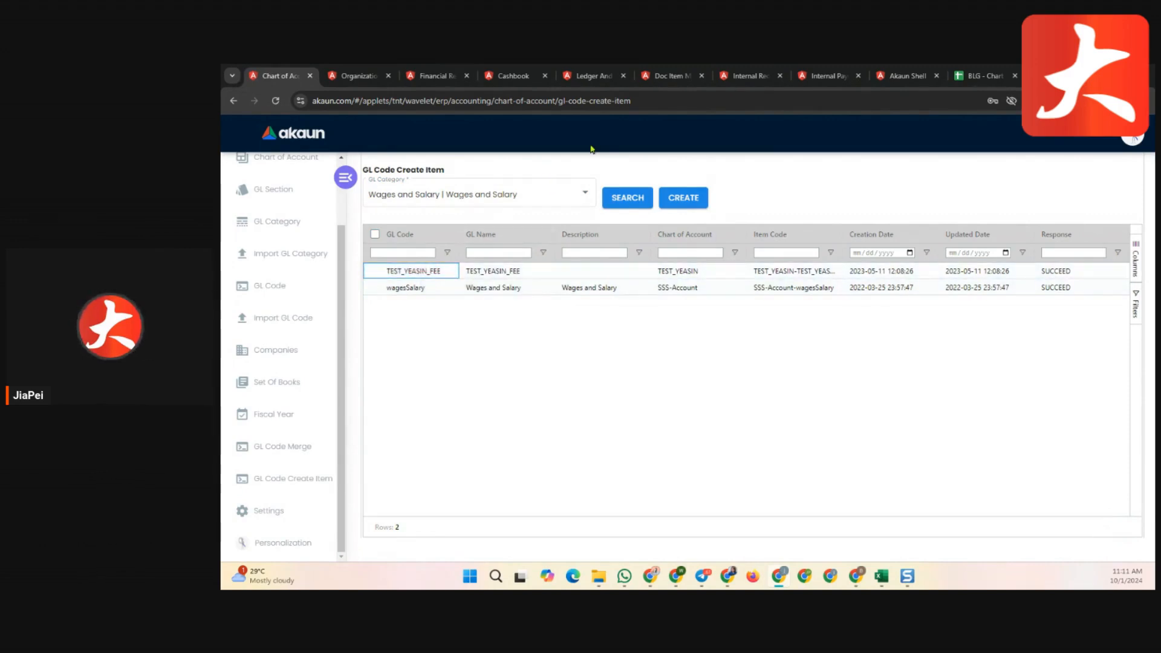
pyautogui.click(668, 76)
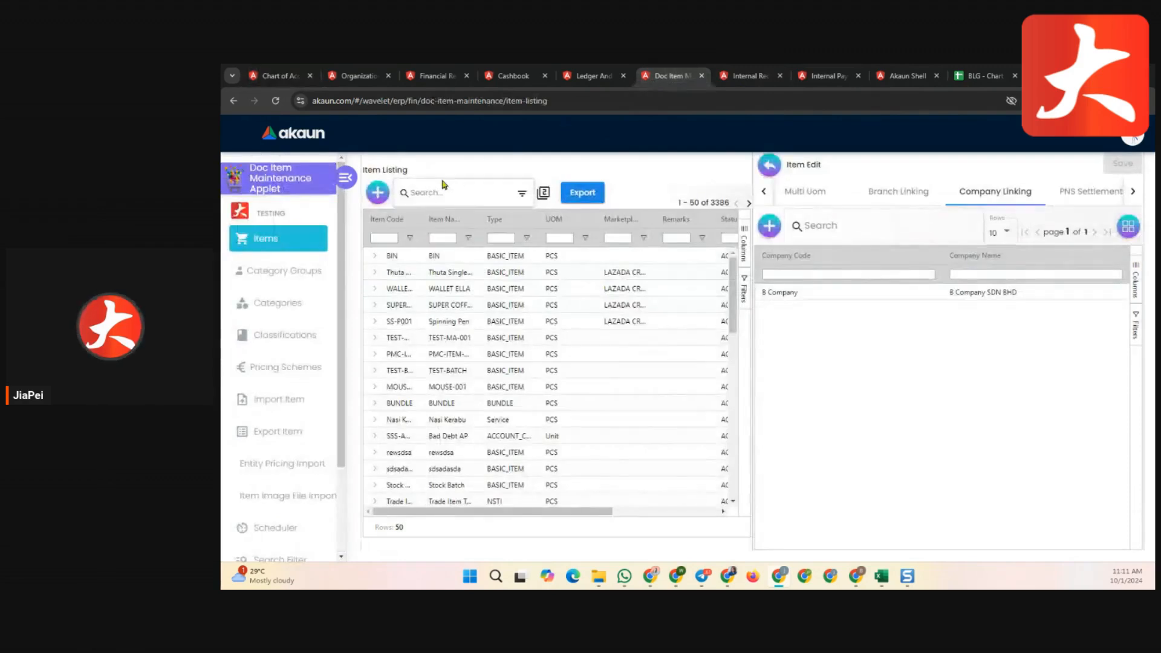
pyautogui.click(441, 193)
pyautogui.hotkey('ctrl', 'v')
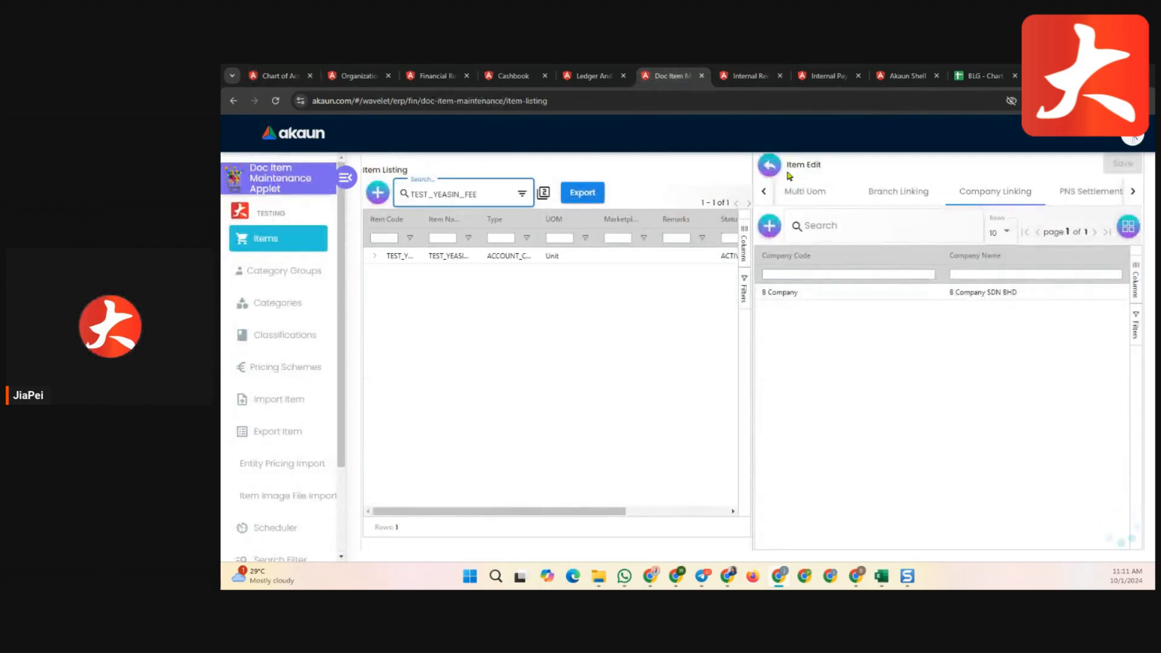
pyautogui.click(768, 166)
pyautogui.click(444, 259)
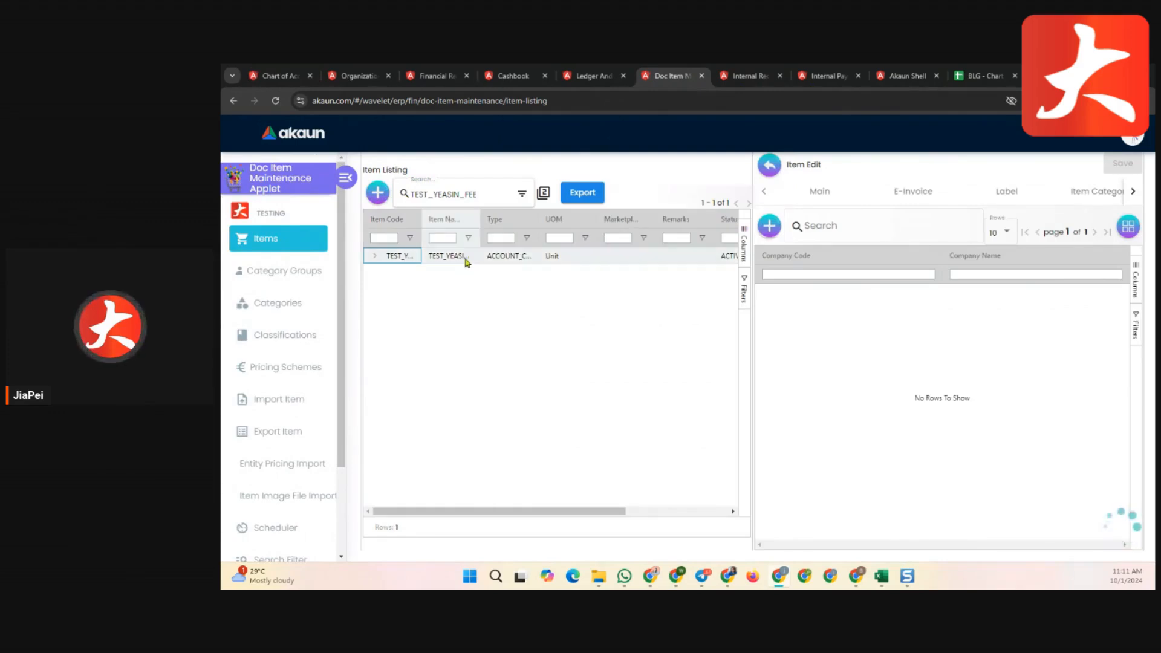
pyautogui.click(796, 191)
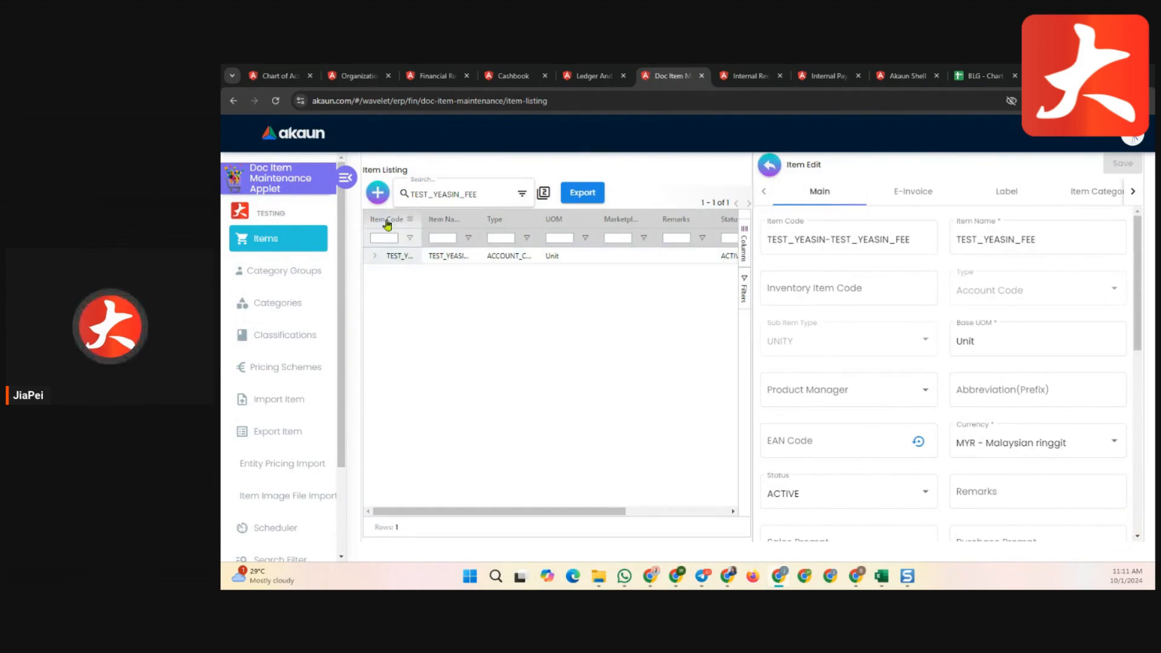
# Shorten the opened item's Item Code to TEST_YEASI.
pyautogui.click(855, 240)
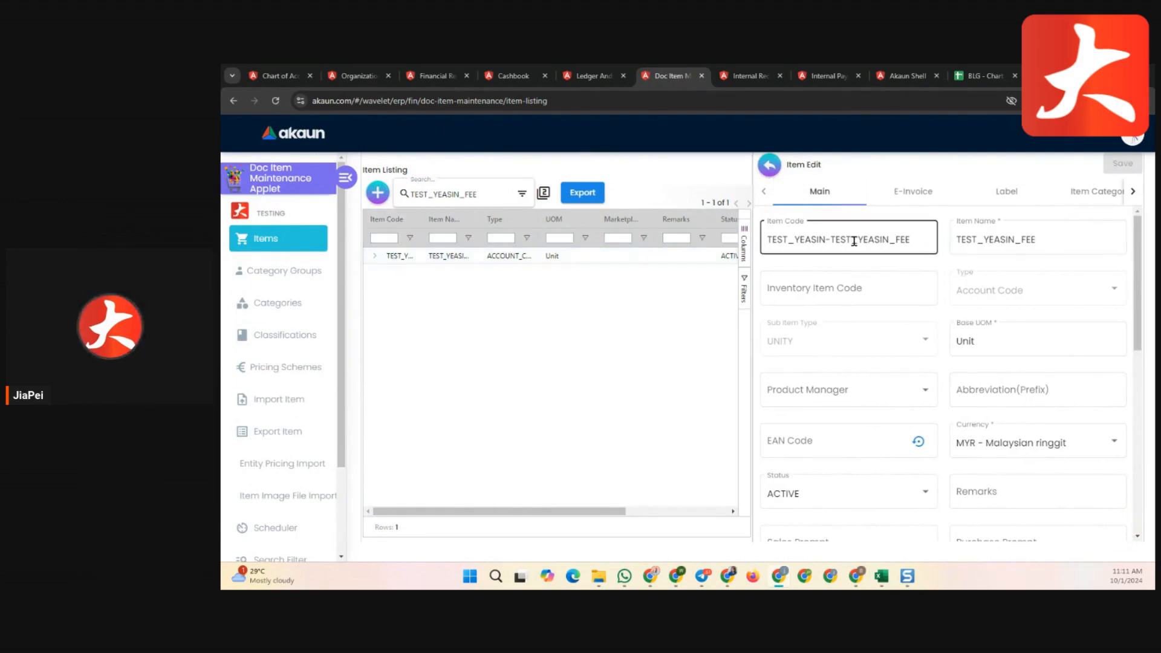
pyautogui.click(927, 240)
pyautogui.press('BackSpace')
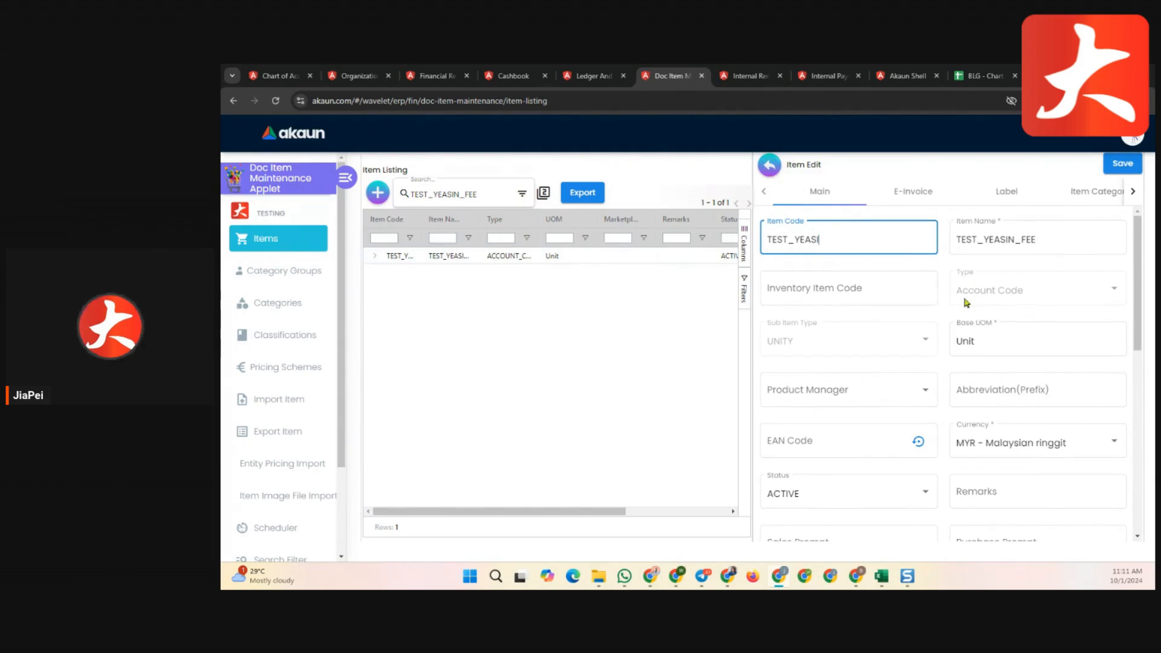
# Open the item's Company Linking and bring up the list of companies available to add.
pyautogui.click(1134, 192)
pyautogui.click(1134, 193)
pyautogui.click(1135, 193)
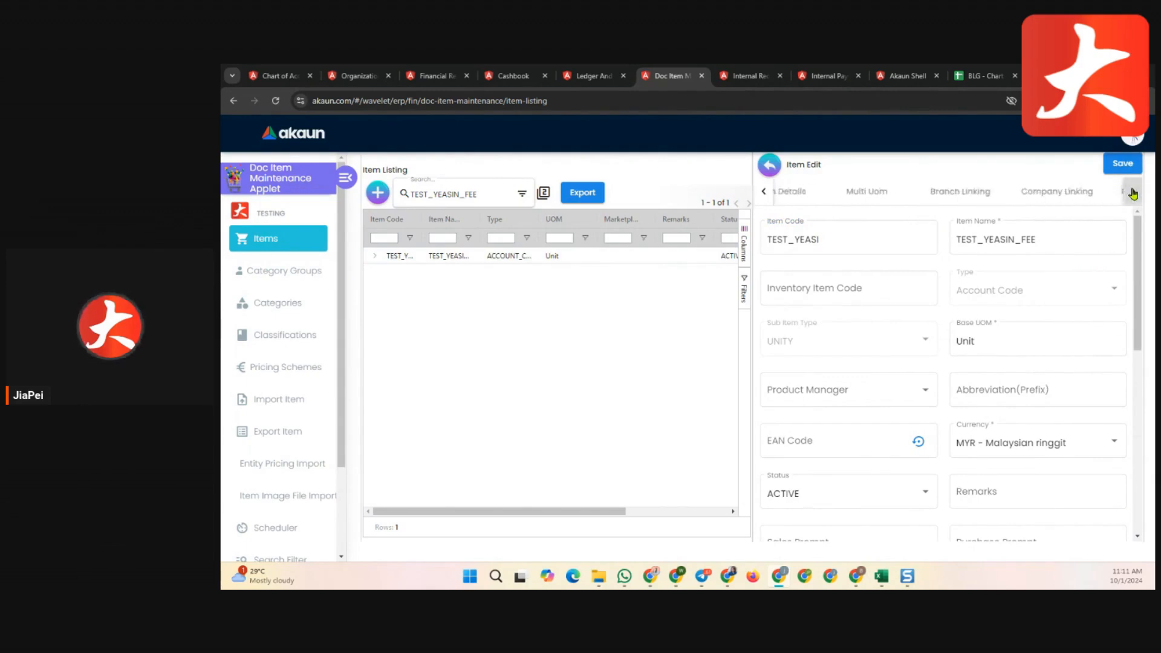
pyautogui.click(1005, 194)
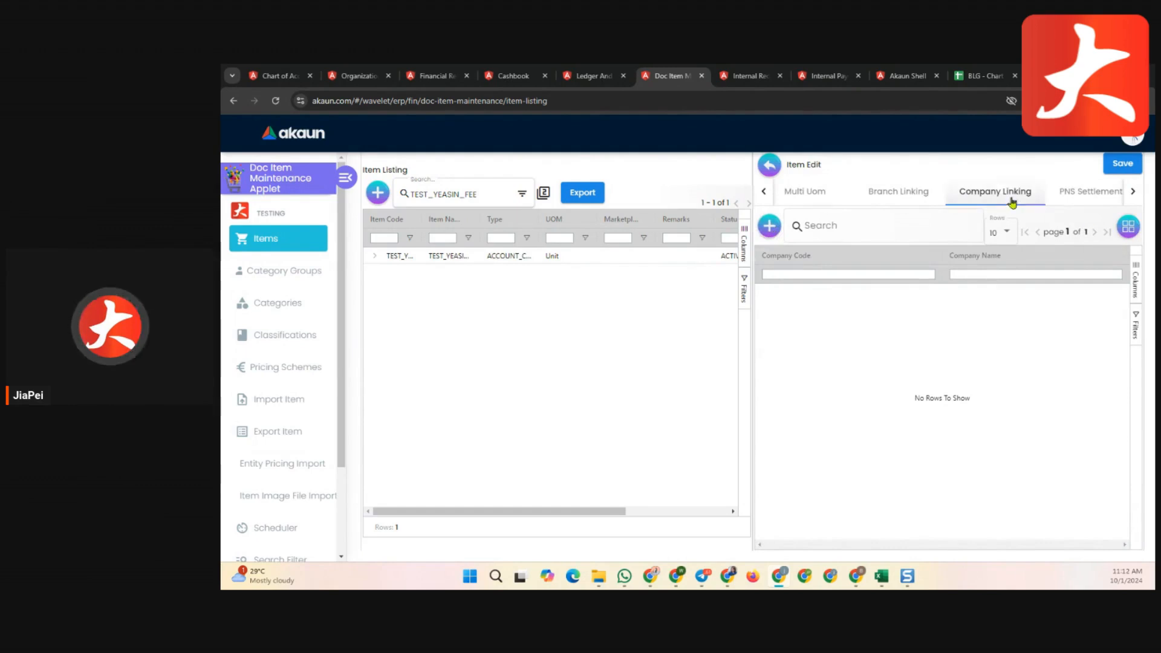
pyautogui.click(769, 226)
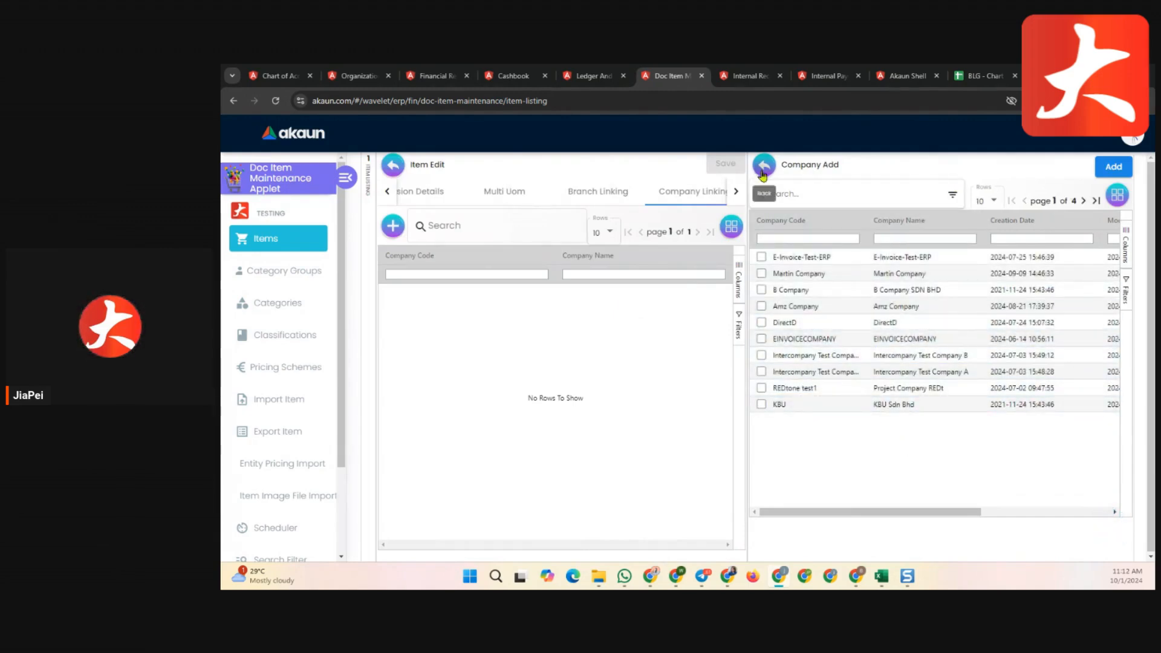
# Return to the Chart of Account applet to review its sections, and switch to the presentation slides.
pyautogui.click(279, 76)
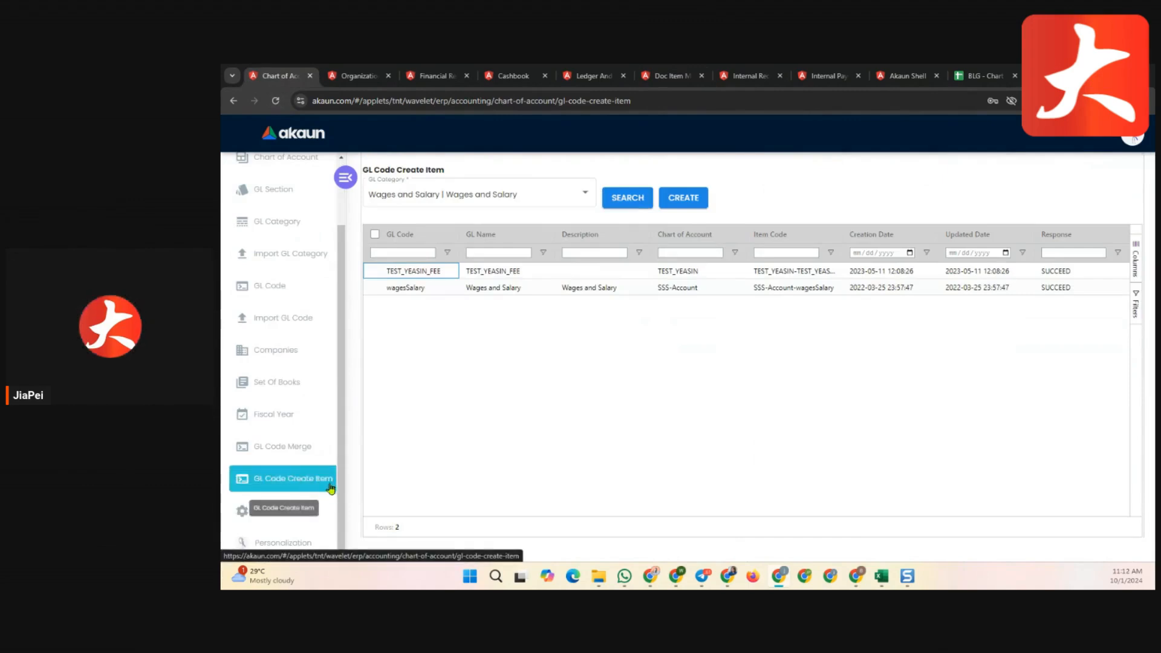
pyautogui.scroll(3, 316, 375)
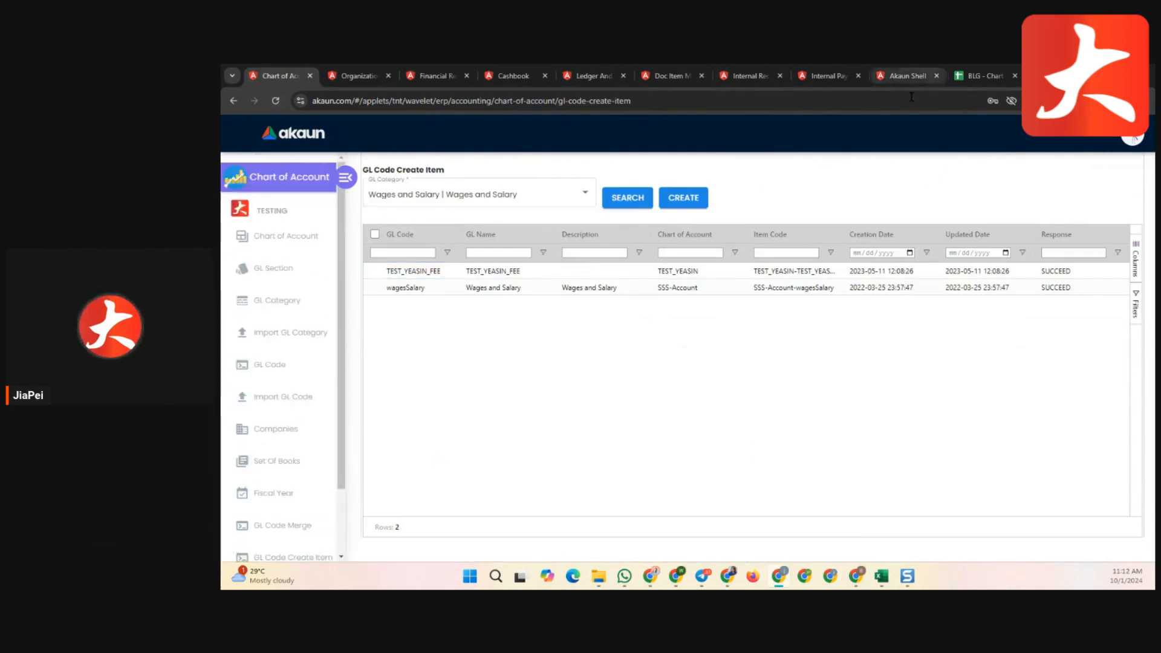
pyautogui.click(676, 576)
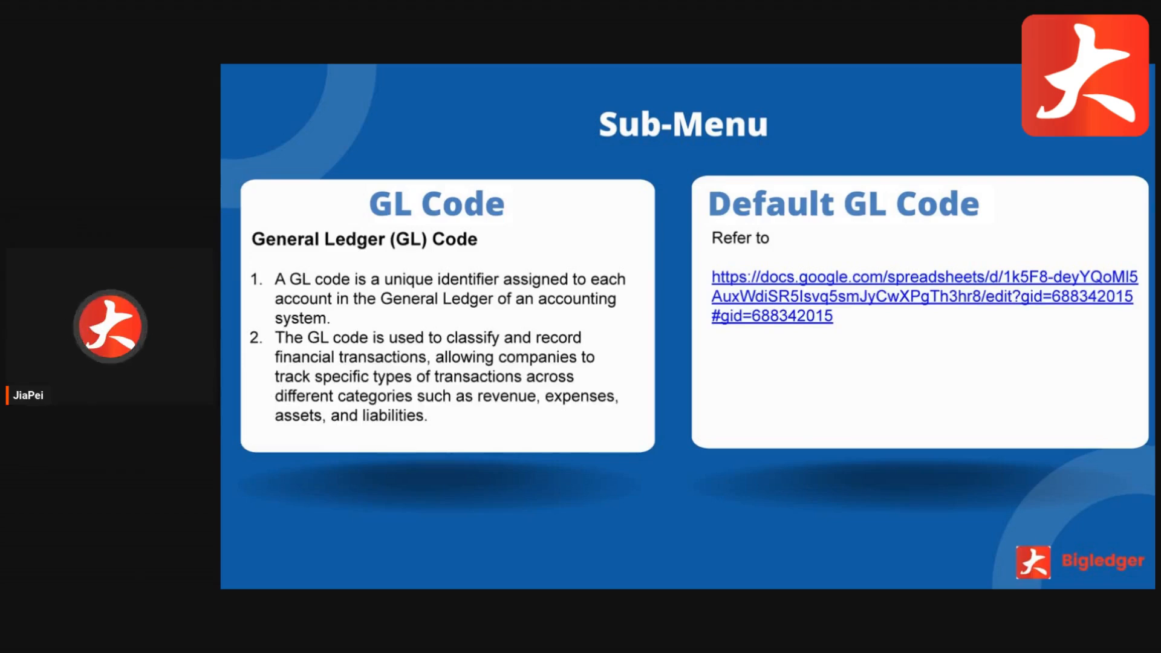
pyautogui.press('Right')
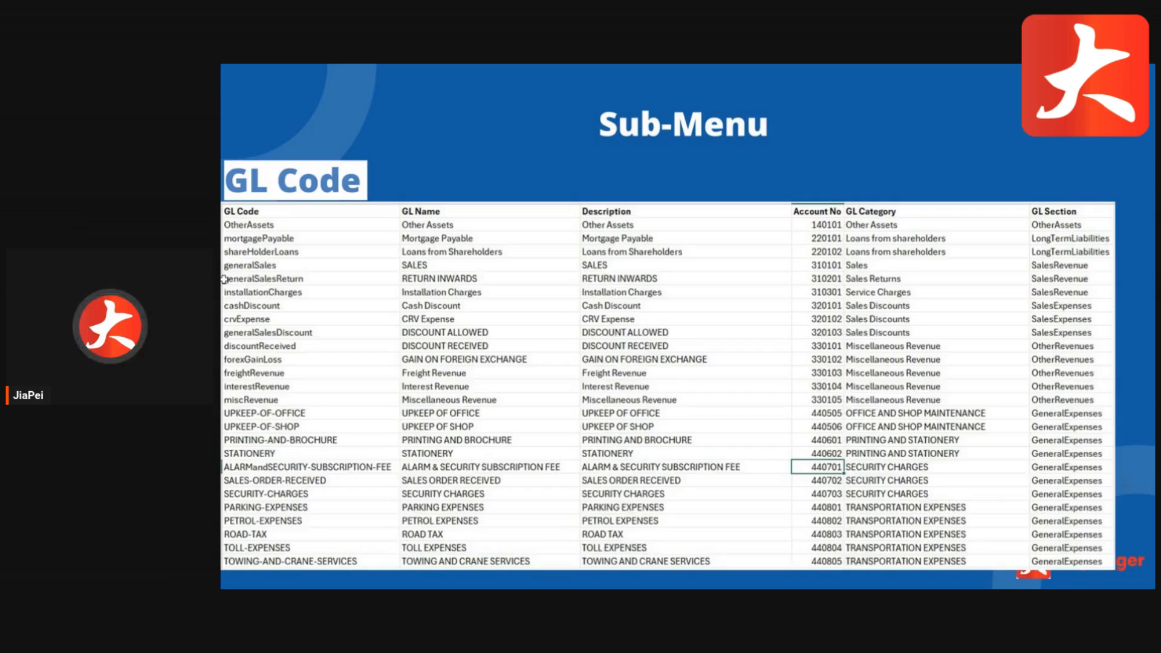
pyautogui.press('Right')
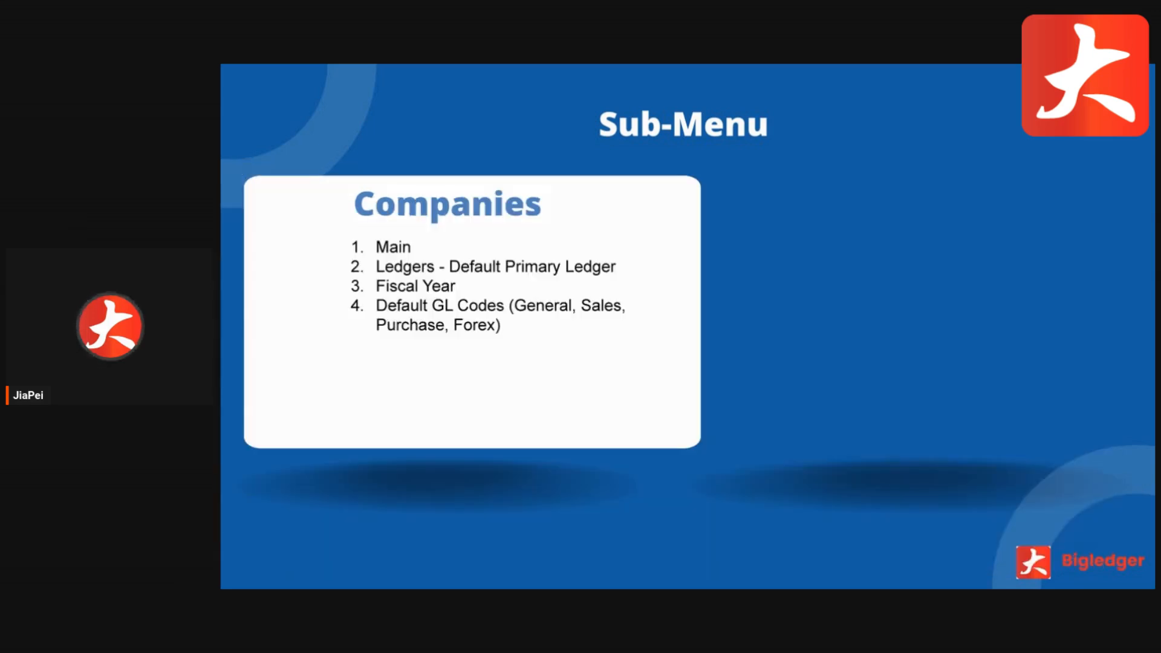